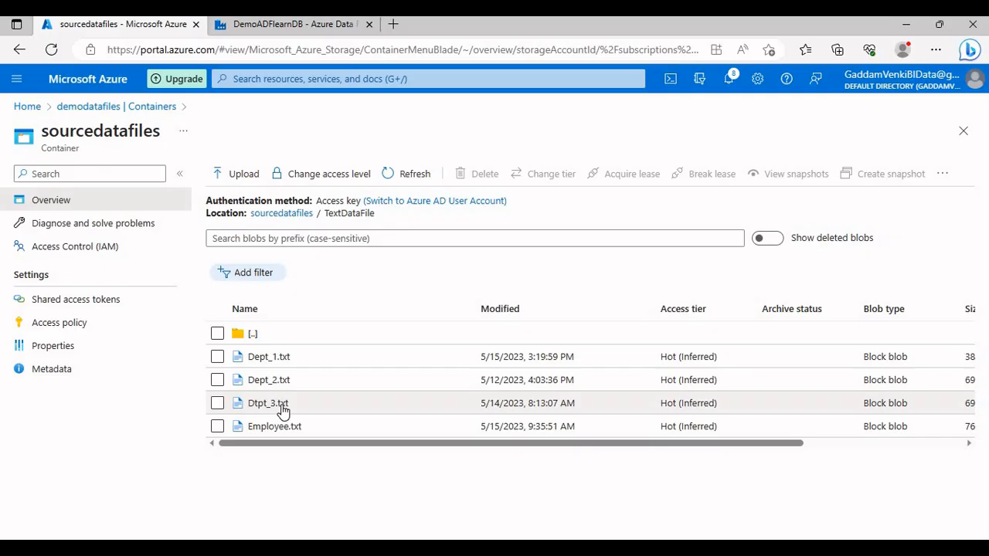
# Step: Switch to Azure Data Factory and create a new pipeline named DemoData
pyautogui.click(284, 23)
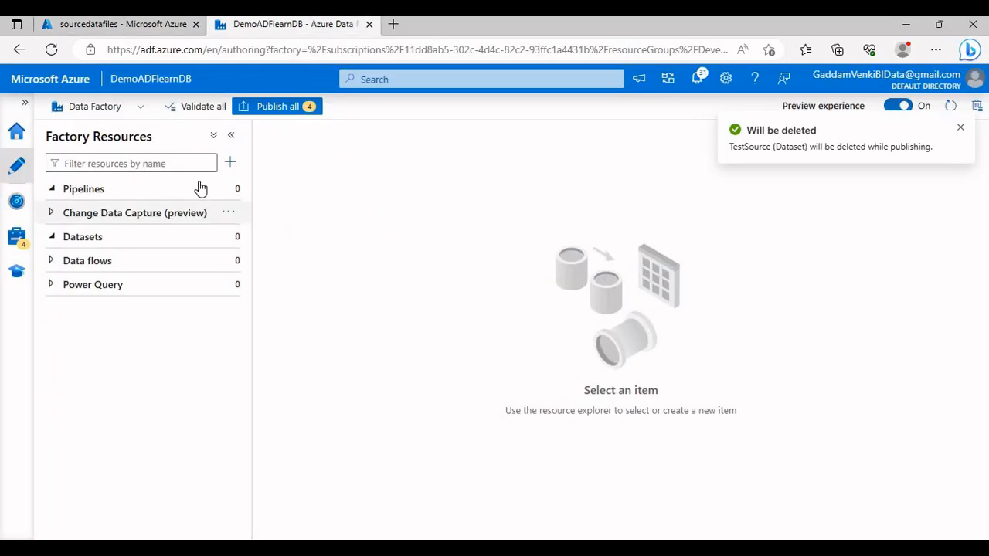
pyautogui.click(236, 191)
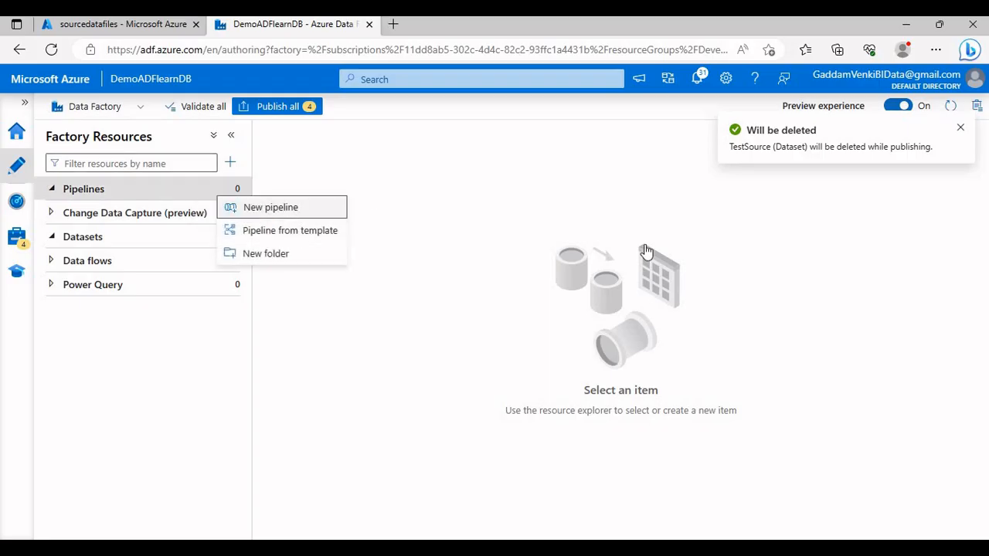
pyautogui.click(240, 206)
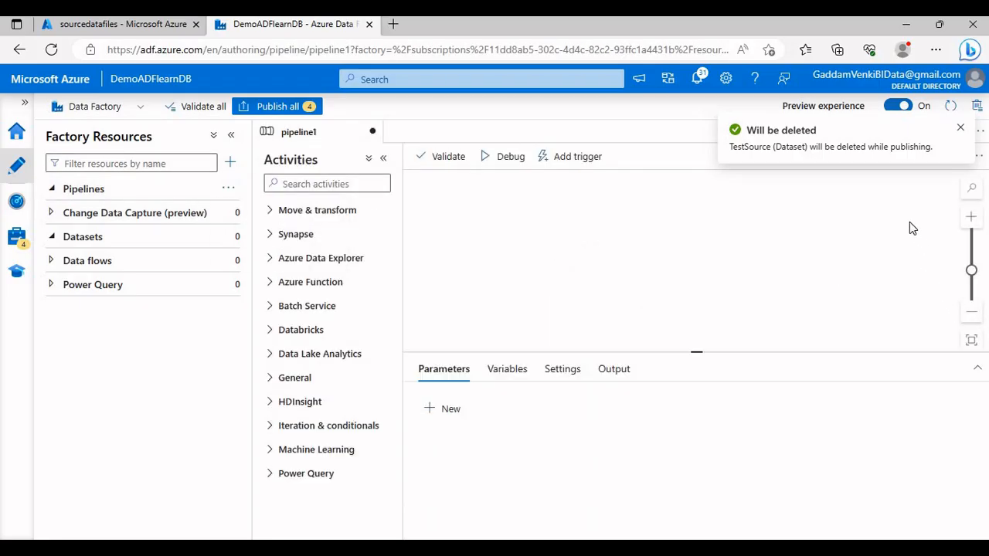
pyautogui.click(960, 128)
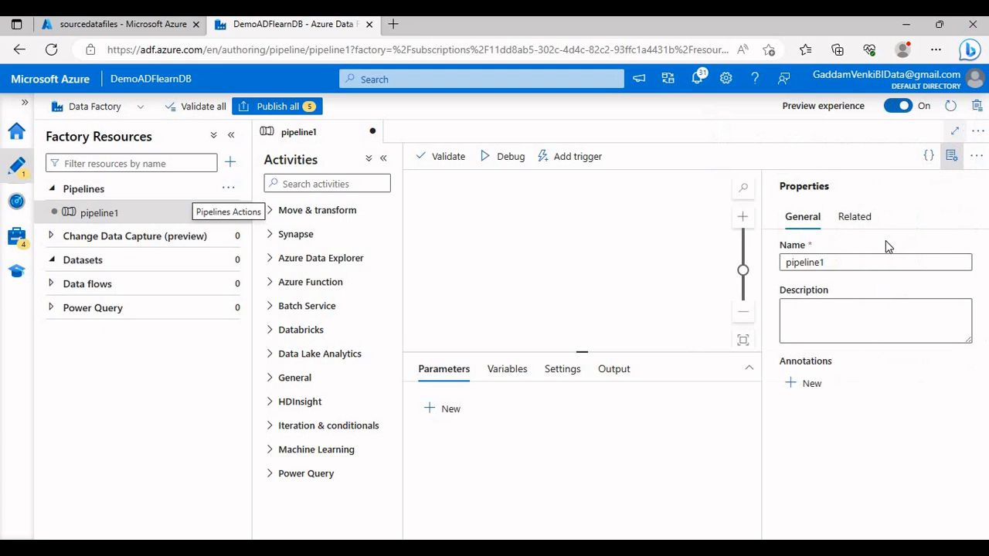
pyautogui.doubleClick(854, 267)
pyautogui.write('Ded')
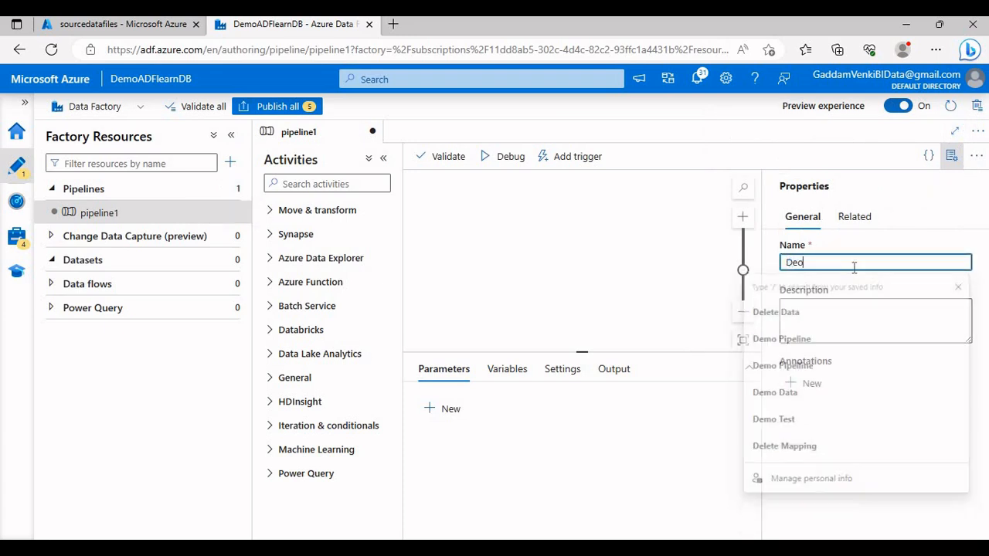
pyautogui.press('BackSpace')
pyautogui.write('moData')
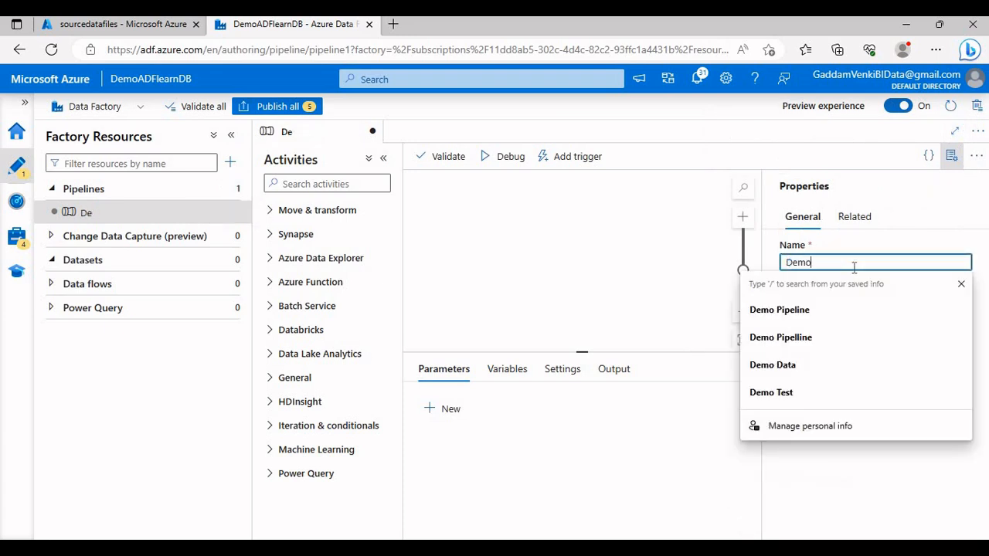
pyautogui.click(951, 156)
# Step: Add a Get Metadata activity to the DemoData pipeline canvas and make room around it
pyautogui.click(300, 189)
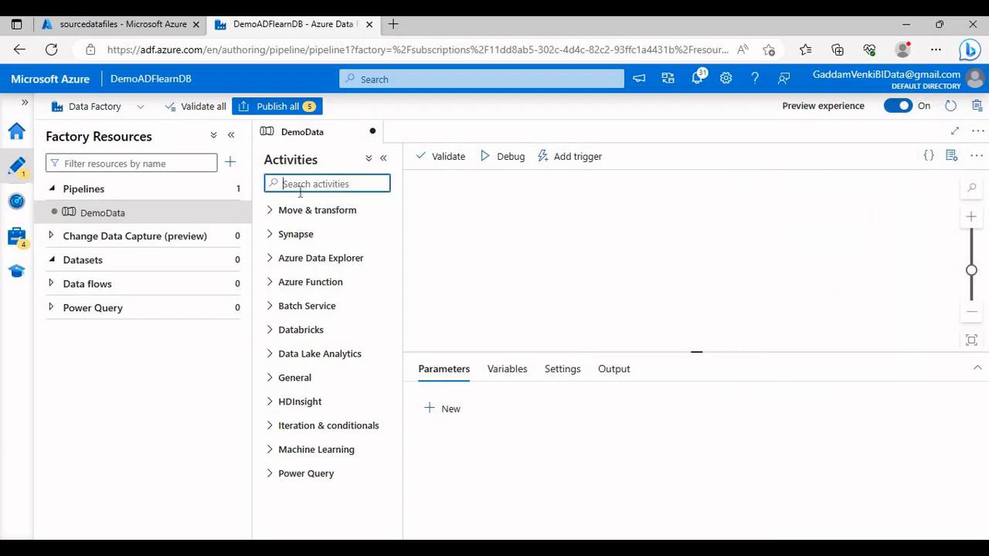
pyautogui.write('Get')
pyautogui.moveTo(304, 231); pyautogui.dragTo(458, 244)
pyautogui.click(383, 158)
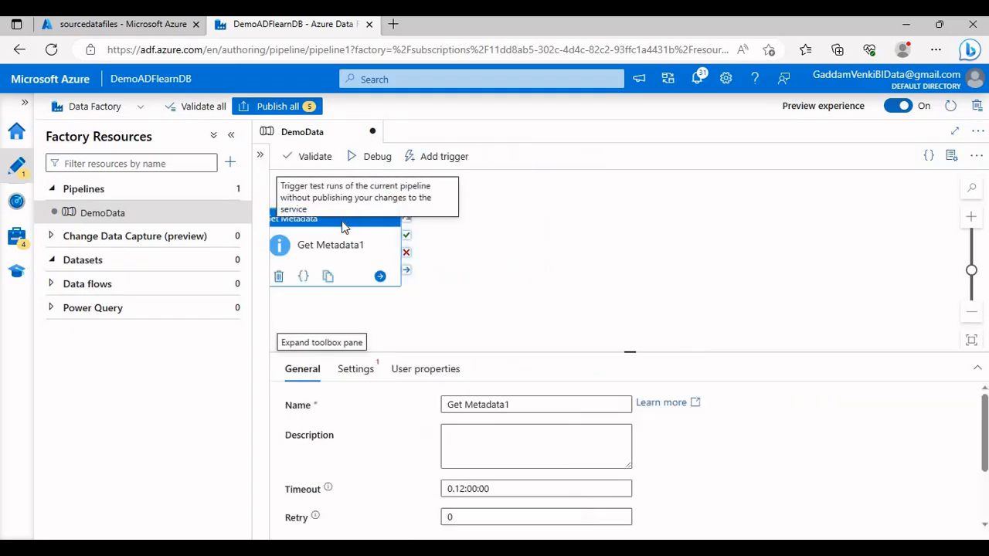
pyautogui.moveTo(366, 230); pyautogui.dragTo(418, 222)
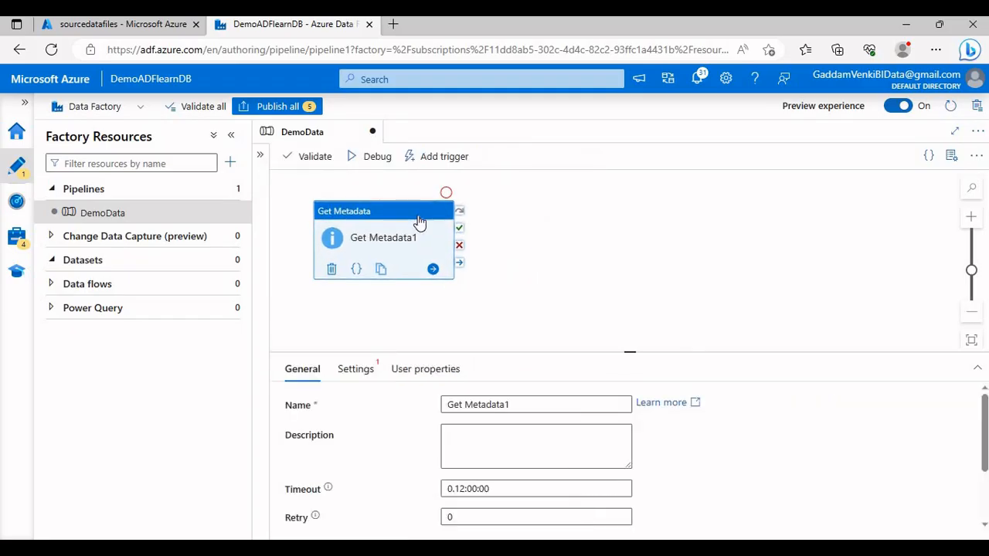
# Step: Rename the Get Metadata activity as "Get Files MetaData"
pyautogui.moveTo(513, 404); pyautogui.dragTo(447, 399)
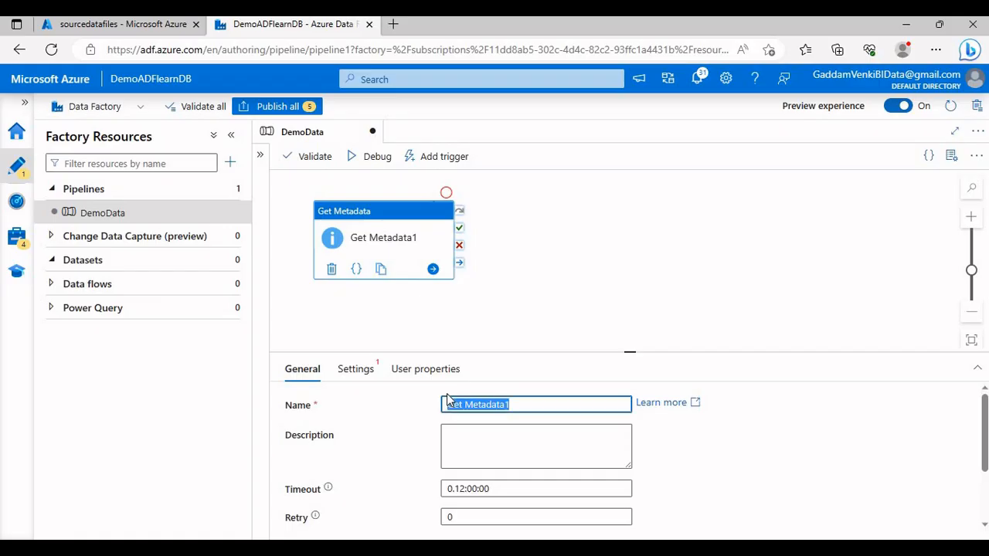
pyautogui.write('Get Files')
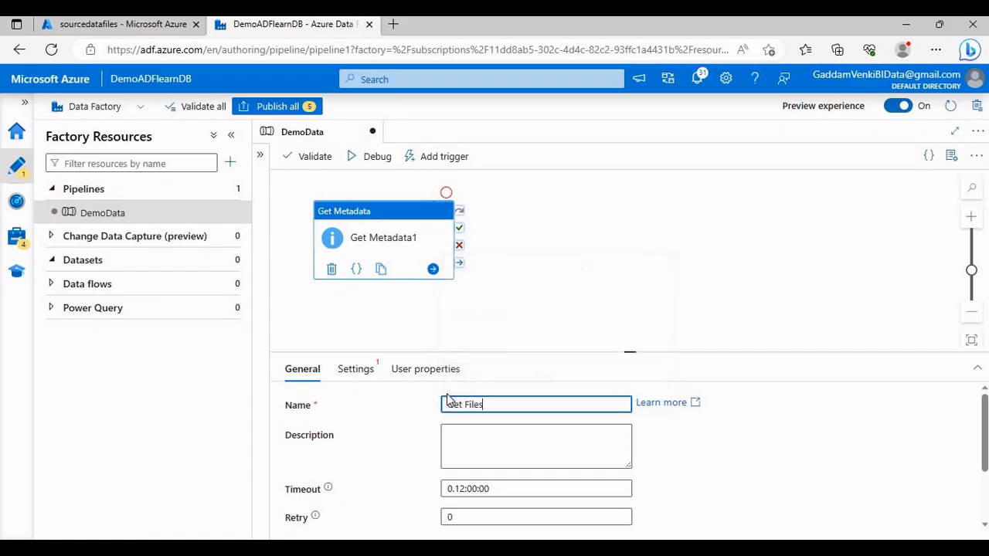
pyautogui.write(' MetaData')
pyautogui.moveTo(404, 239); pyautogui.dragTo(416, 238)
# Step: Start a new dataset for the Get Files MetaData activity, using Azure Blob Storage as data store and DelimitedText as format
pyautogui.click(356, 374)
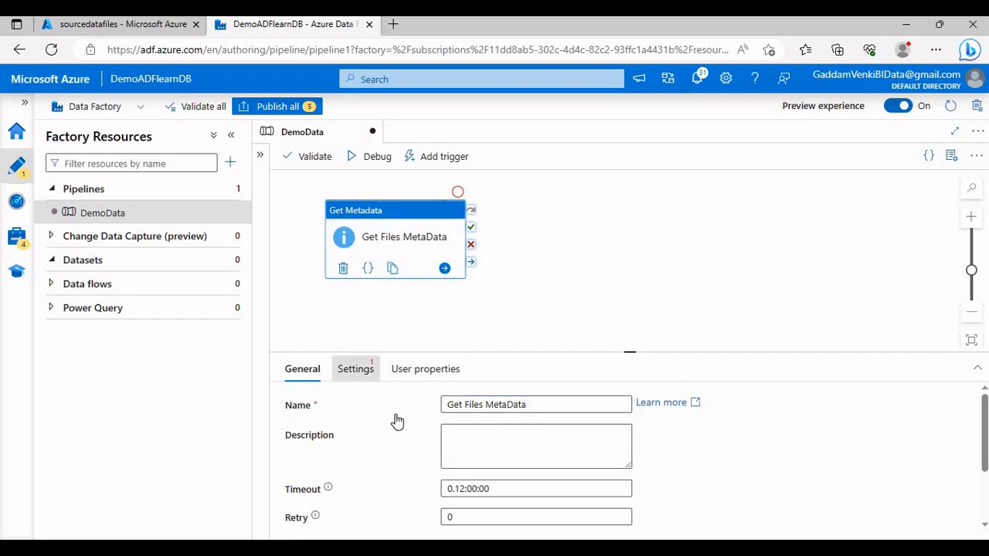
pyautogui.click(663, 406)
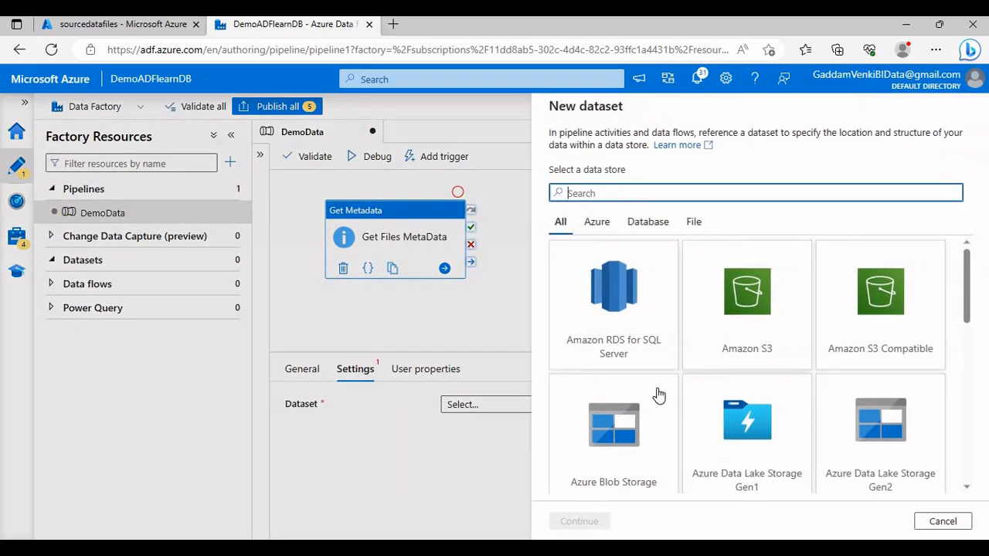
pyautogui.scroll(-1, 658, 396)
pyautogui.click(653, 390)
pyautogui.click(579, 521)
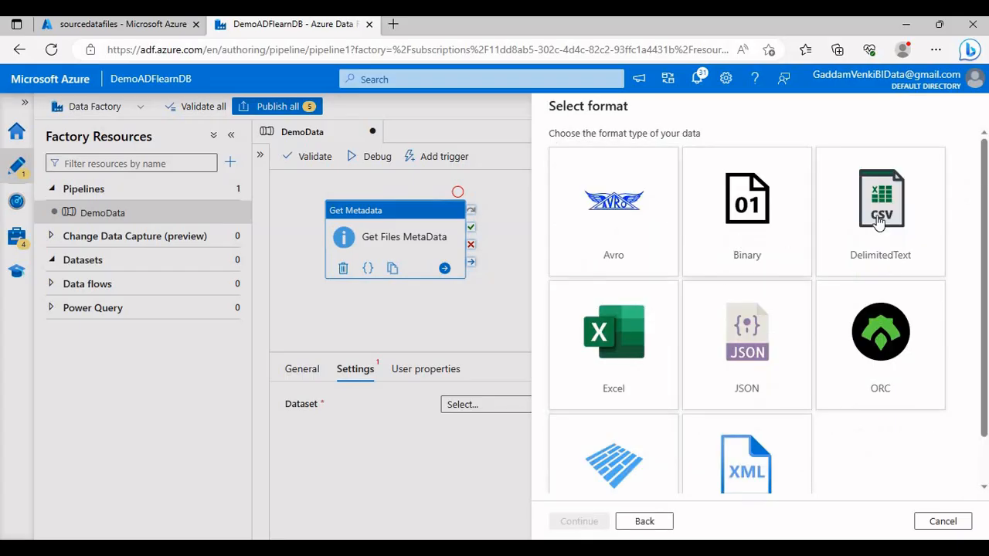
pyautogui.click(879, 222)
pyautogui.click(592, 519)
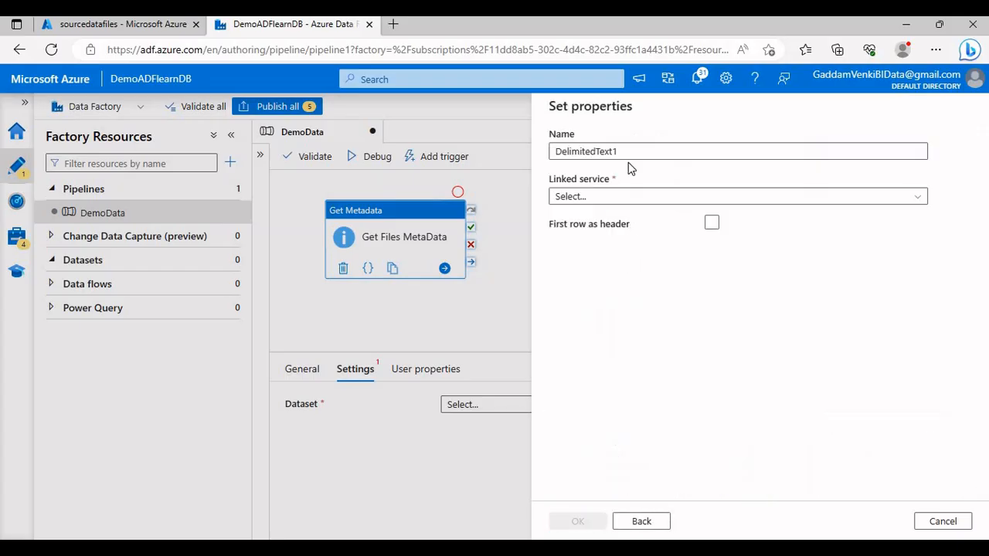
# Step: Name the dataset SourceDataSet, link it to the AzureBlobStorage service and treat the first row as header
pyautogui.moveTo(628, 155); pyautogui.dragTo(537, 157)
pyautogui.write('S')
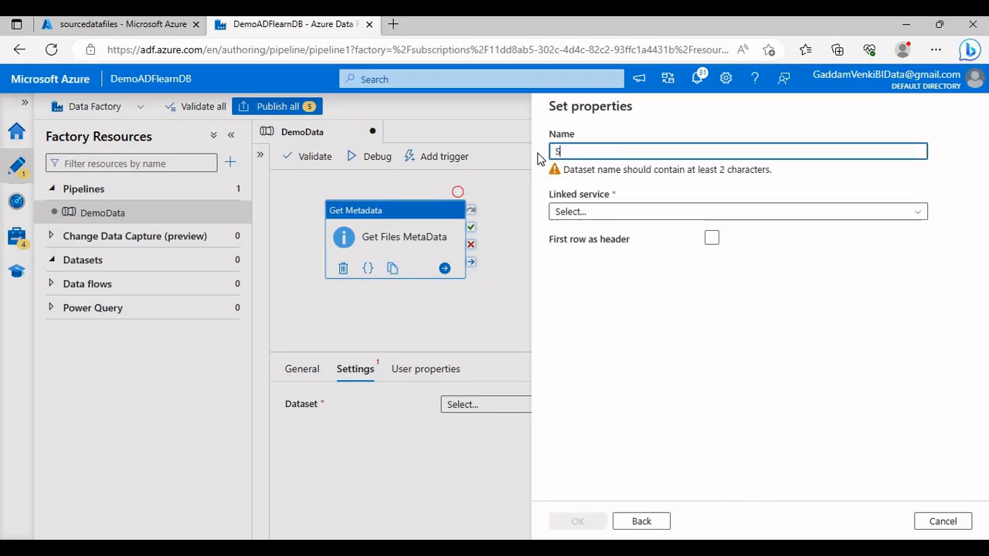
pyautogui.write('ourceData')
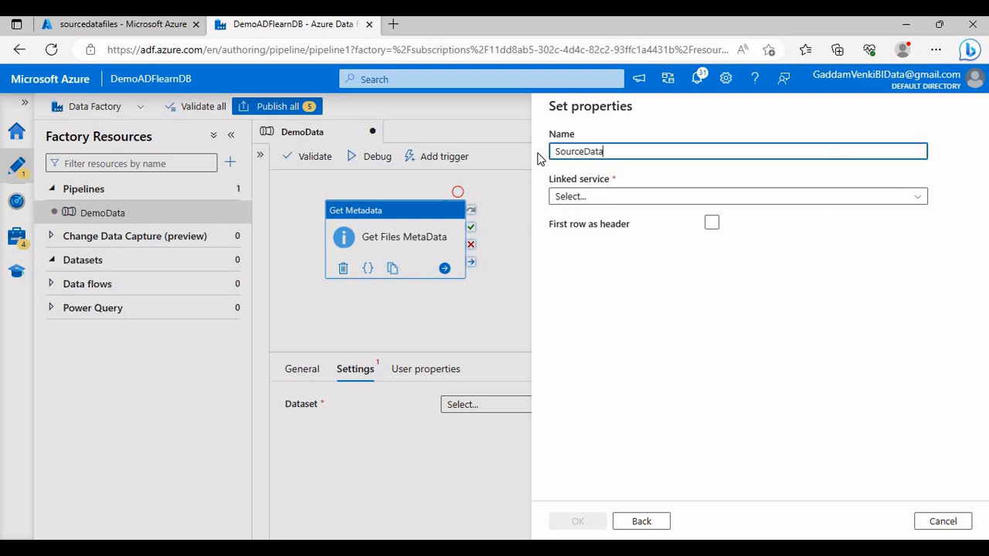
pyautogui.write('Set')
pyautogui.click(596, 198)
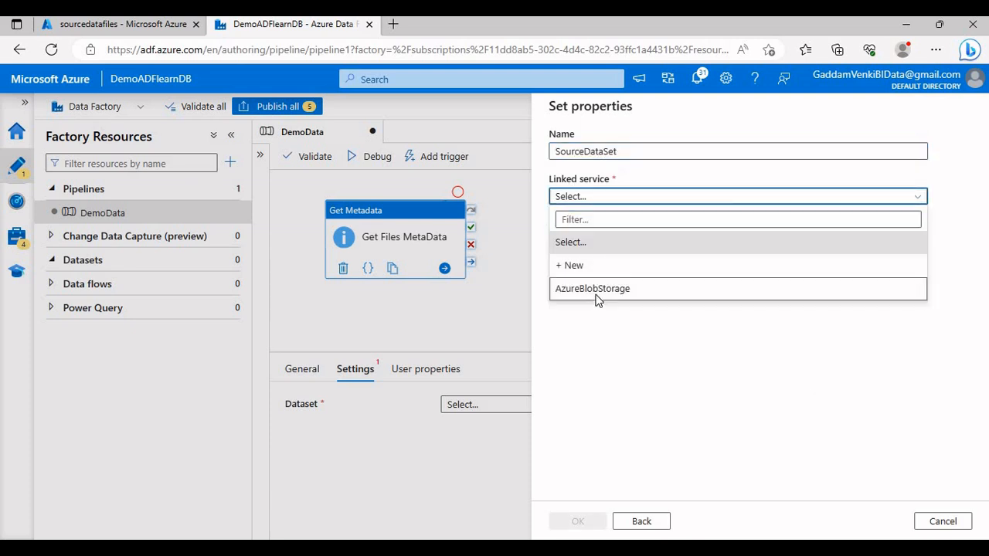
pyautogui.click(596, 295)
pyautogui.click(712, 265)
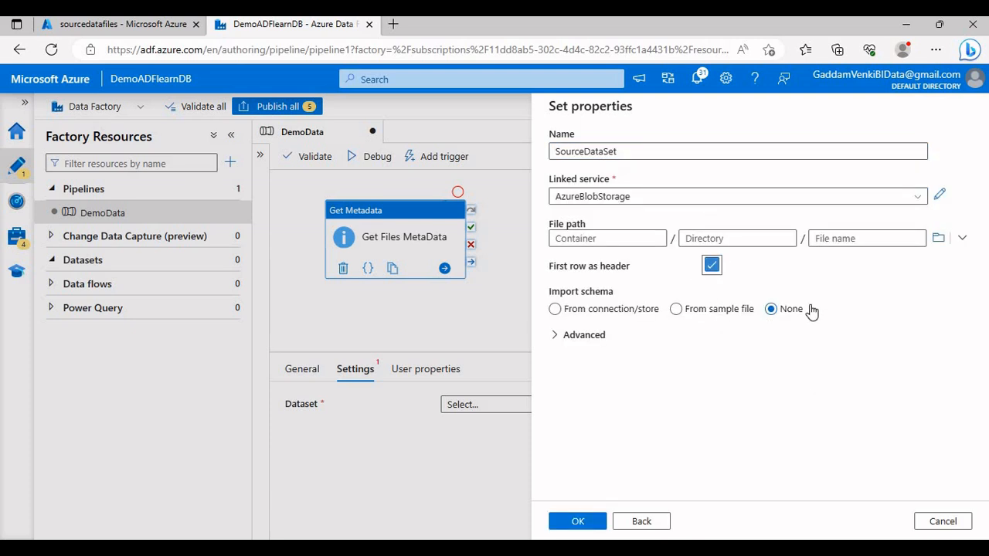
# Step: Set the dataset's file path to the sourcedatafiles/TextDataFile folder, choose None for schema import, and create the dataset
pyautogui.click(946, 241)
pyautogui.click(597, 210)
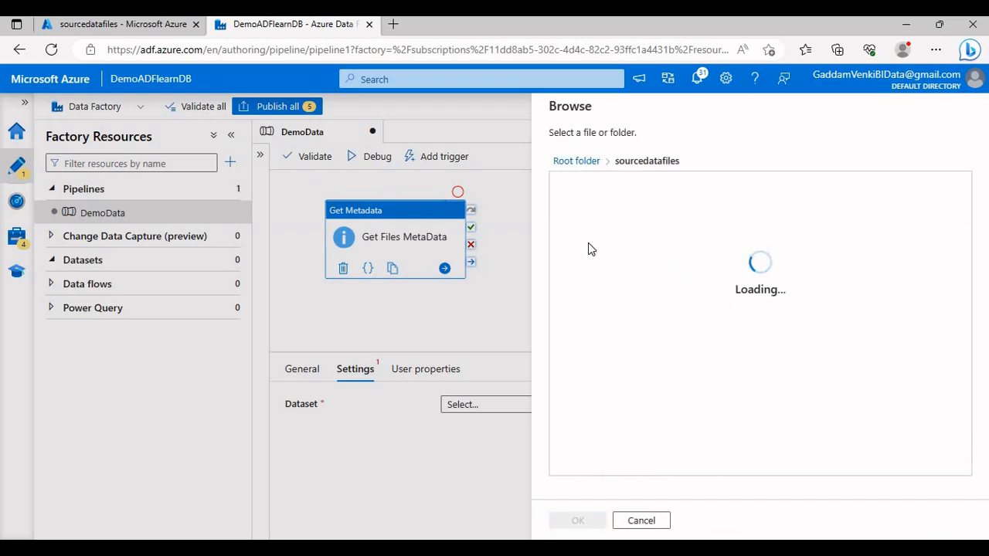
pyautogui.click(591, 285)
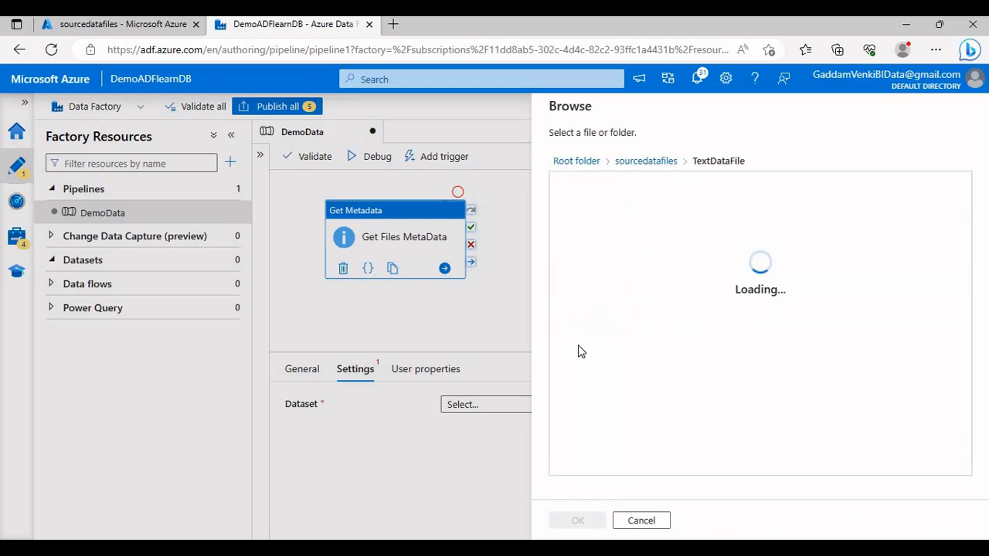
pyautogui.click(575, 521)
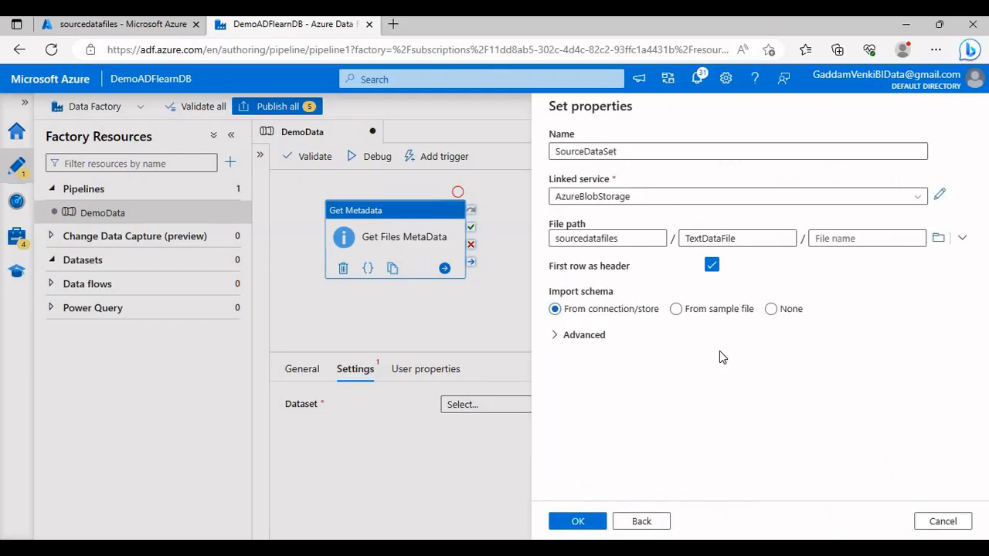
pyautogui.click(780, 315)
pyautogui.click(576, 519)
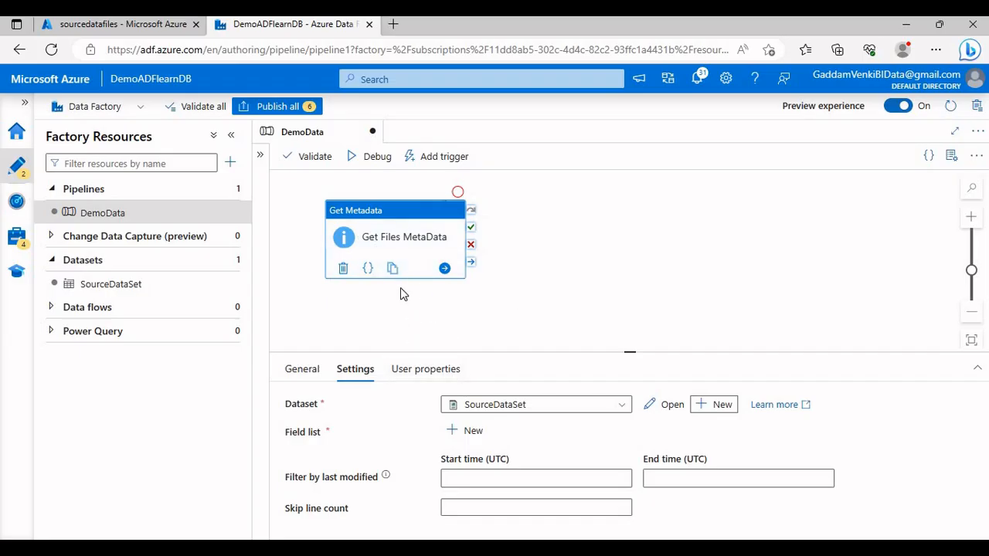
# Step: Add a Child items argument to the field list of the Get Files MetaData activity
pyautogui.click(461, 431)
pyautogui.scroll(-1, 462, 438)
pyautogui.click(503, 437)
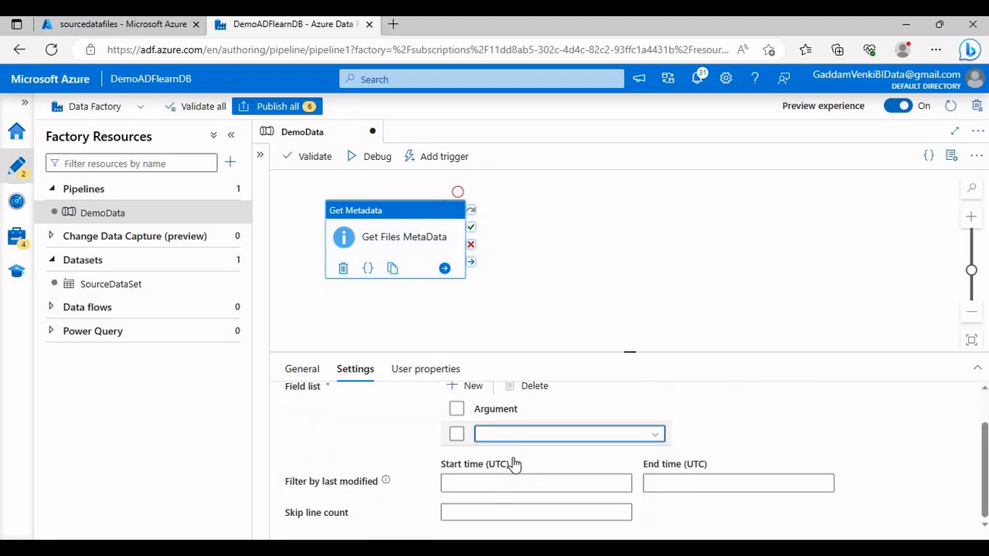
pyautogui.click(515, 485)
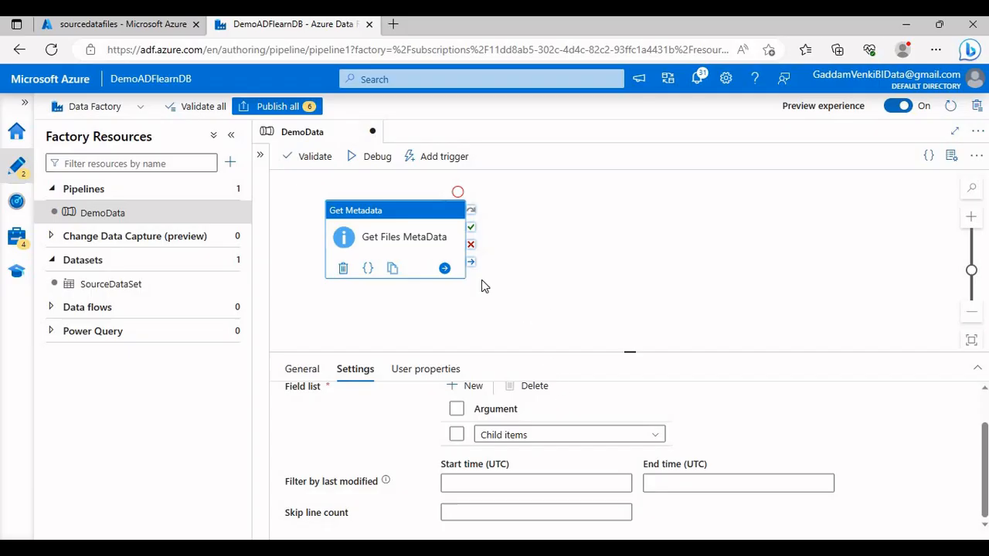
# Step: Collapse the factory resources list to widen the canvas and run the pipeline in debug mode
pyautogui.click(231, 135)
pyautogui.moveTo(199, 220); pyautogui.dragTo(211, 225)
pyautogui.click(175, 158)
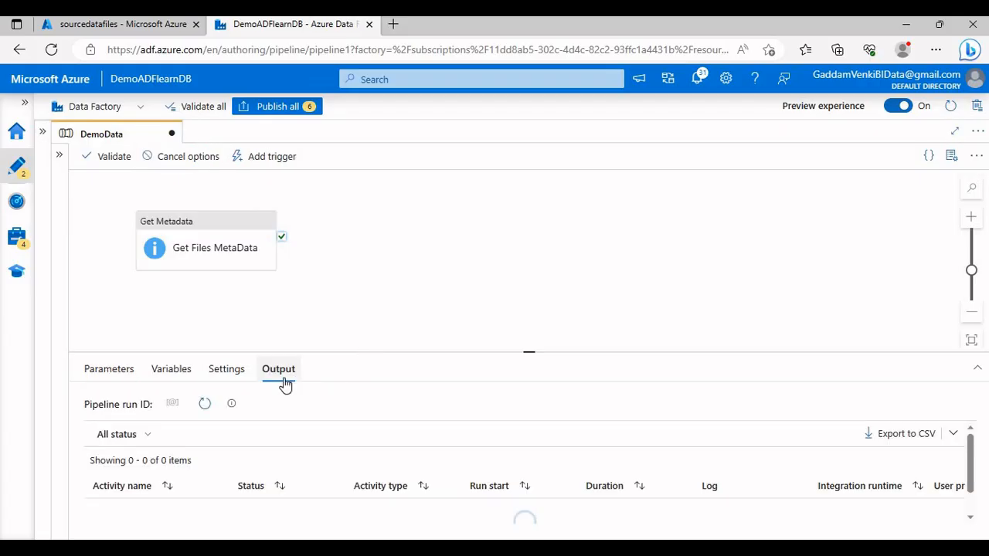
# Step: Examine the Get Files MetaData run output in full view, checking the name and type of each child item
pyautogui.moveTo(378, 352); pyautogui.dragTo(392, 308)
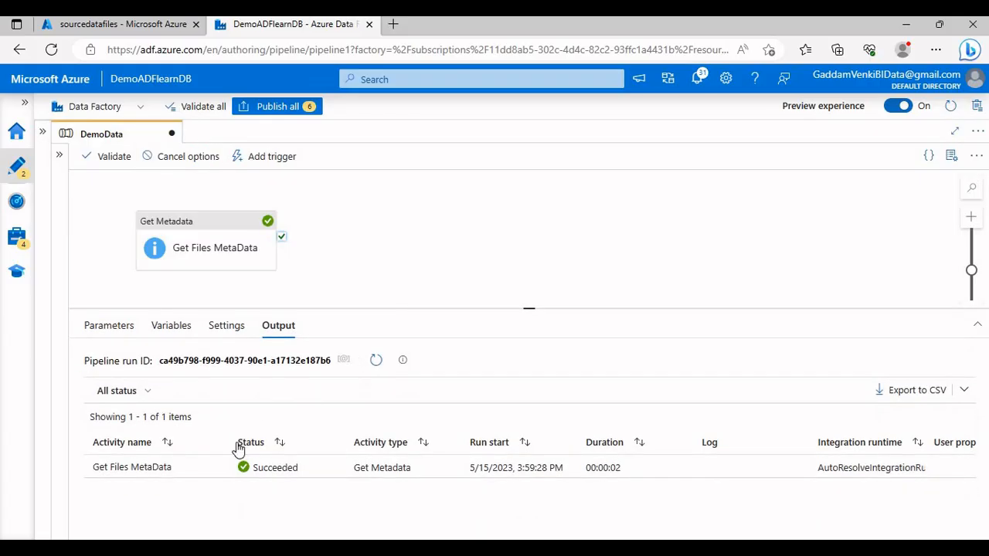
pyautogui.click(216, 468)
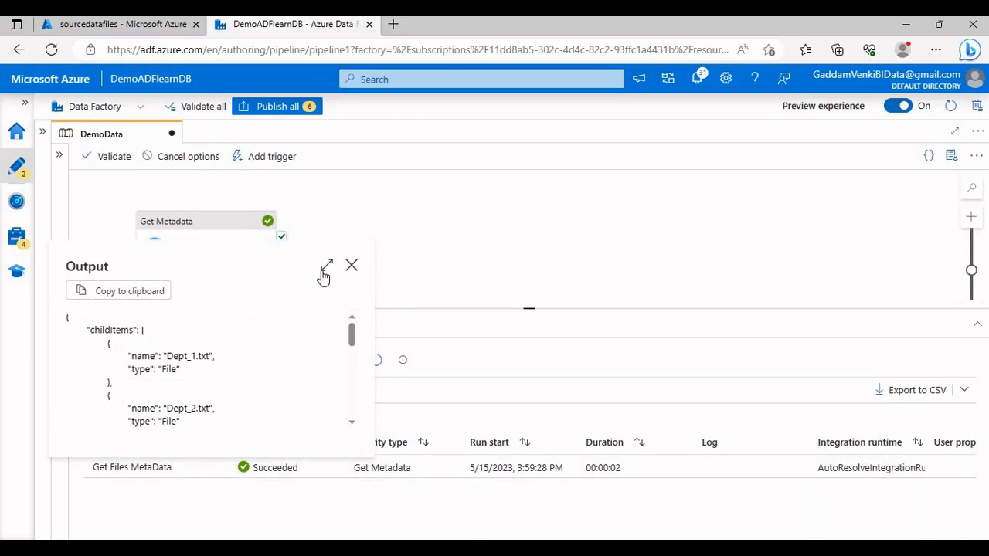
pyautogui.moveTo(114, 177); pyautogui.dragTo(166, 194)
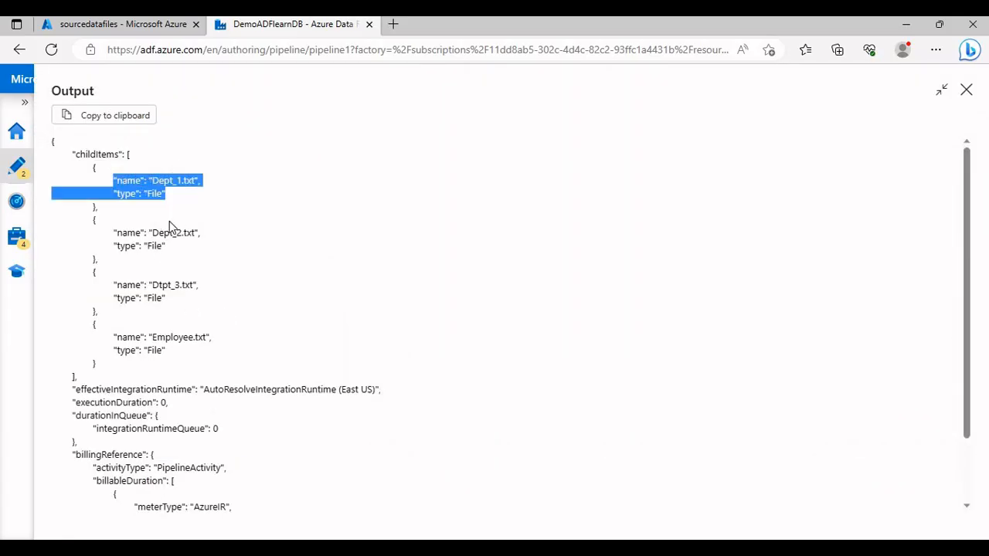
pyautogui.moveTo(113, 221); pyautogui.dragTo(177, 247)
pyautogui.moveTo(114, 276); pyautogui.dragTo(166, 299)
pyautogui.moveTo(114, 327); pyautogui.dragTo(177, 352)
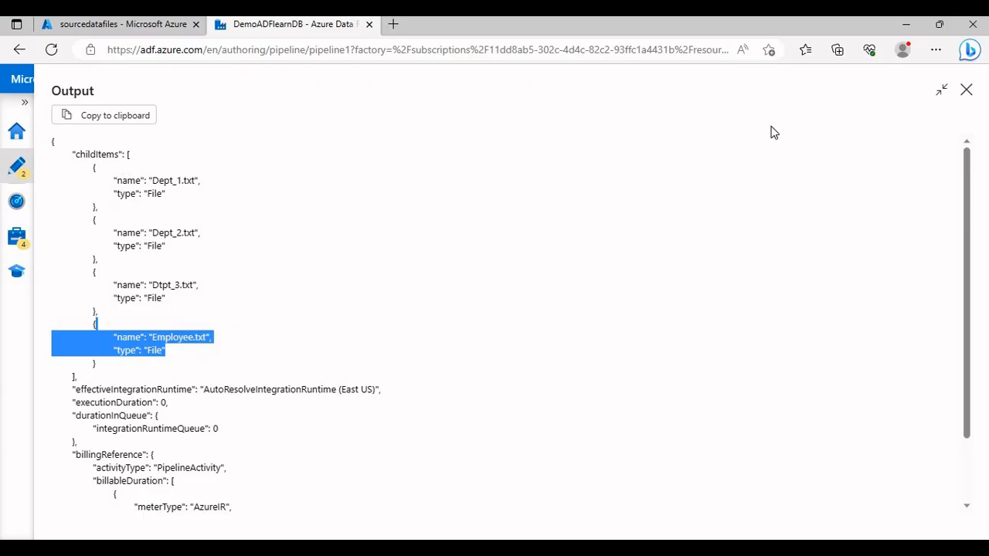
pyautogui.click(966, 91)
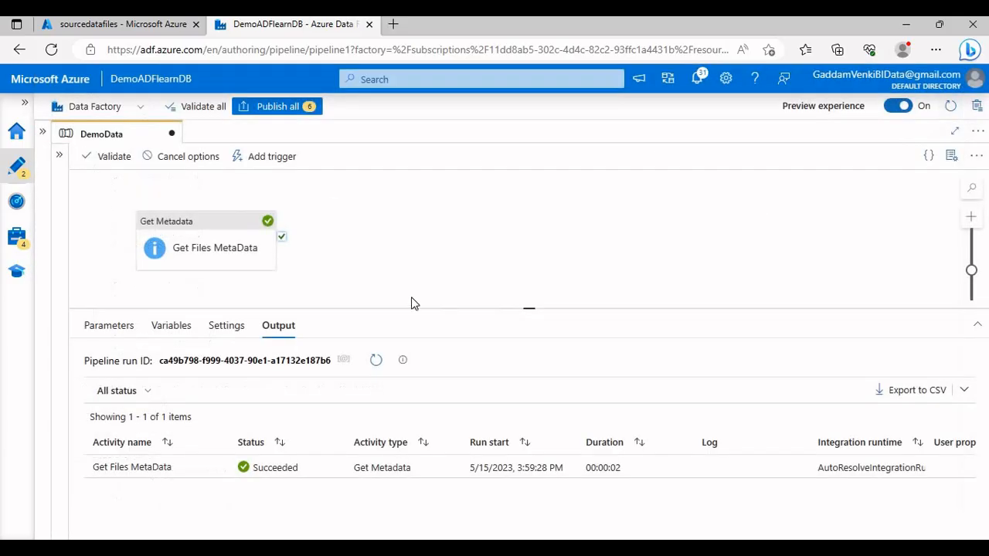
# Step: Add a ForEach activity, connect it to the success output of Get Files MetaData, and select it
pyautogui.click(60, 160)
pyautogui.doubleClick(86, 185)
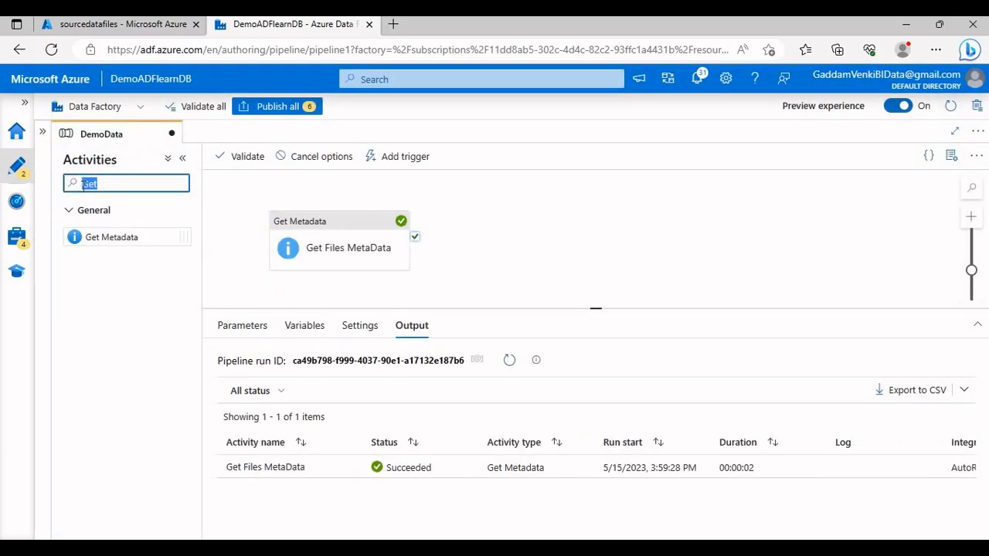
pyautogui.press('BackSpace')
pyautogui.write('fore')
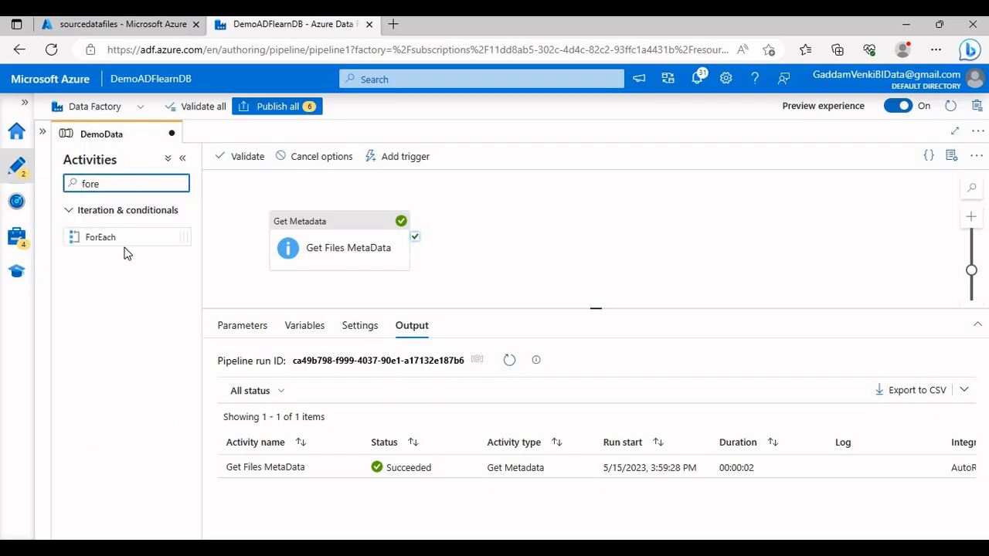
pyautogui.moveTo(120, 236); pyautogui.dragTo(558, 230)
pyautogui.moveTo(415, 236); pyautogui.dragTo(547, 232)
pyautogui.click(458, 290)
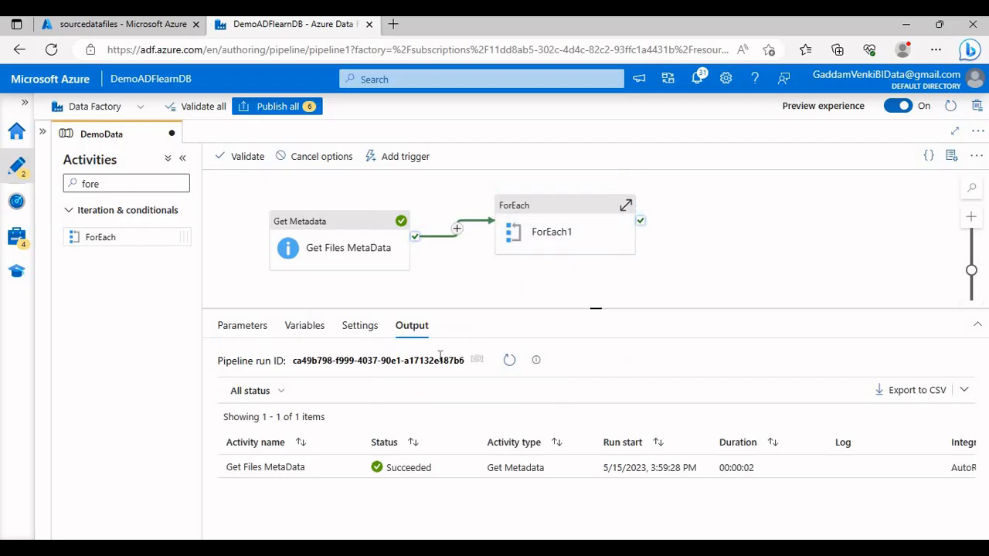
pyautogui.click(555, 243)
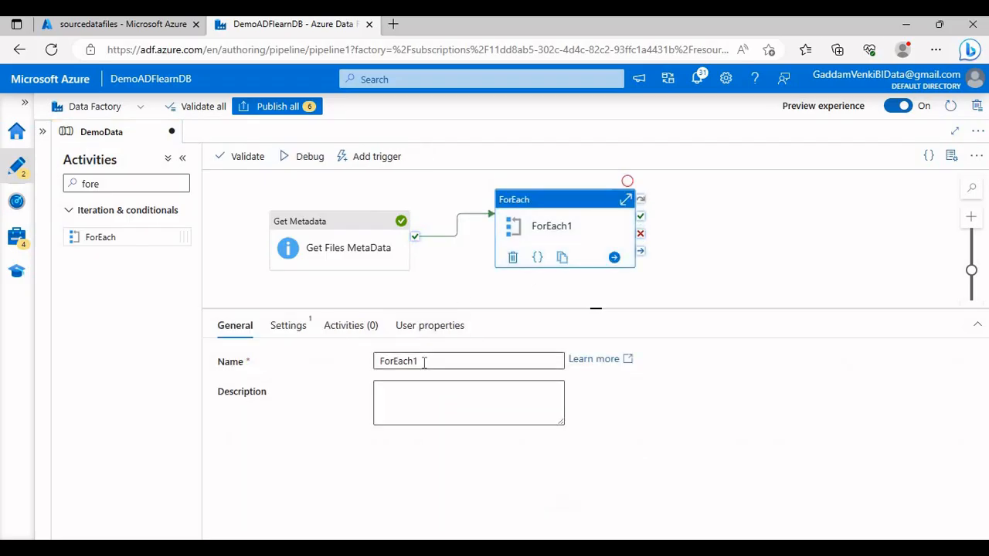
# Step: Rename the ForEach activity as Loop the Files
pyautogui.moveTo(426, 361); pyautogui.dragTo(355, 371)
pyautogui.write('Loop')
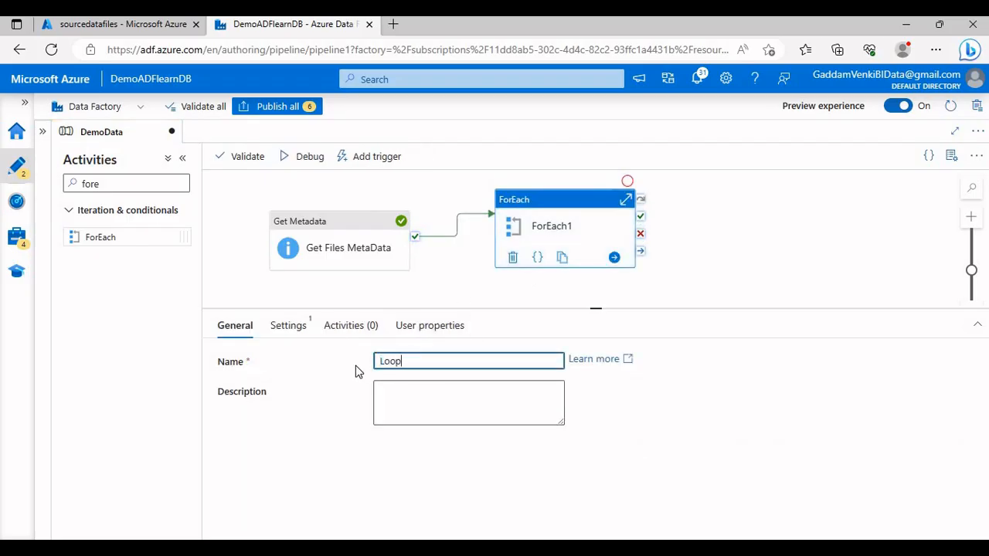
pyautogui.write(' the Files')
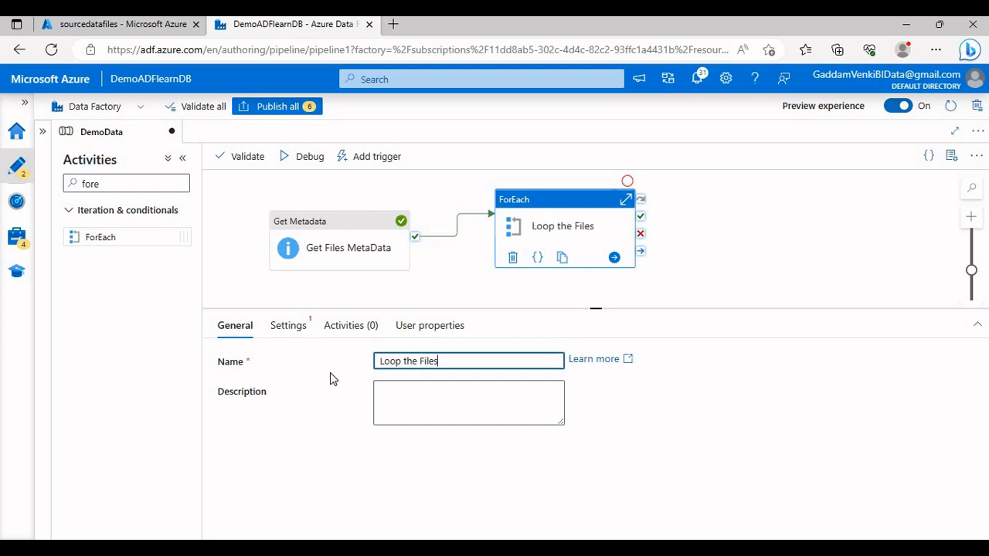
# Step: Make Loop the Files sequential with the Get Files MetaData childItems output as its items, and move it closer to Get Files MetaData
pyautogui.click(292, 331)
pyautogui.click(380, 359)
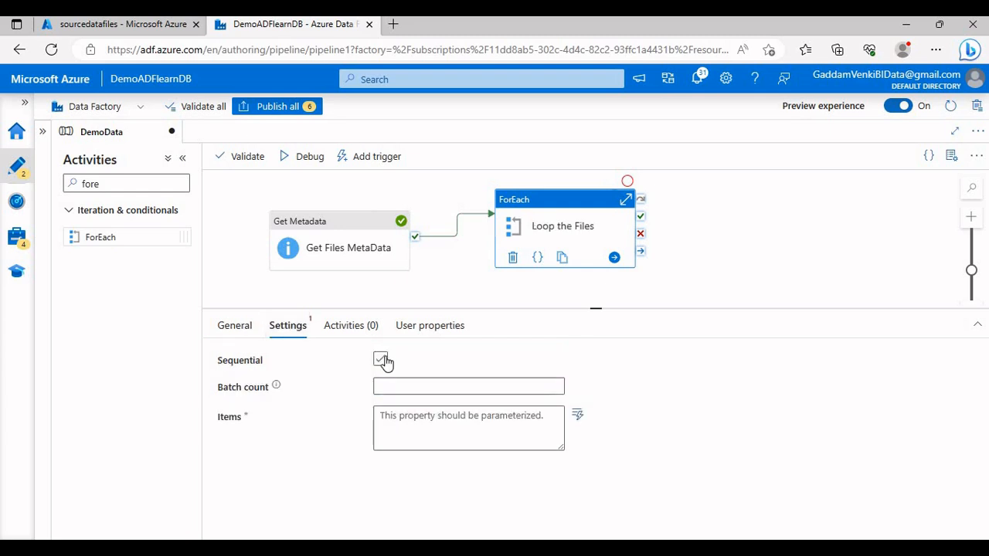
pyautogui.click(401, 411)
pyautogui.click(412, 434)
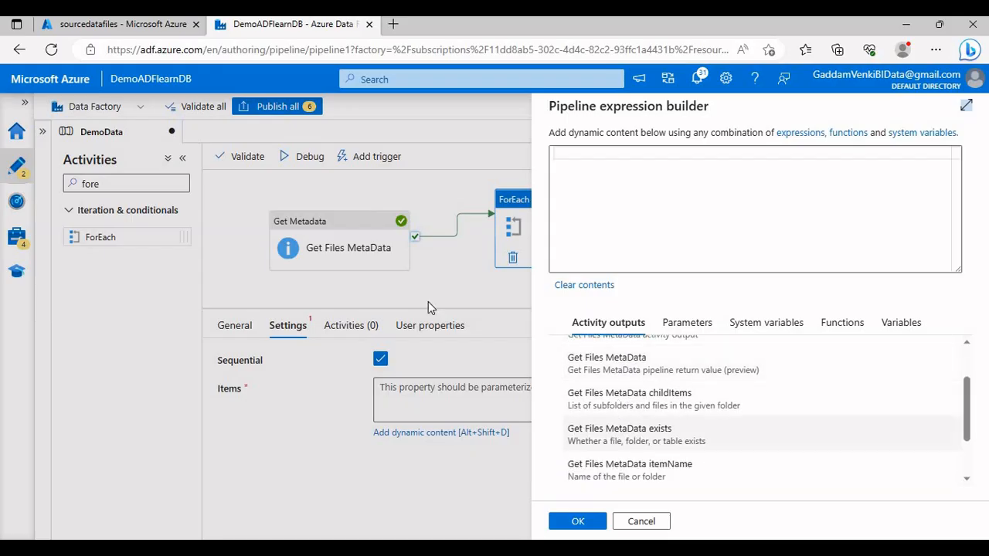
pyautogui.click(630, 396)
pyautogui.click(598, 523)
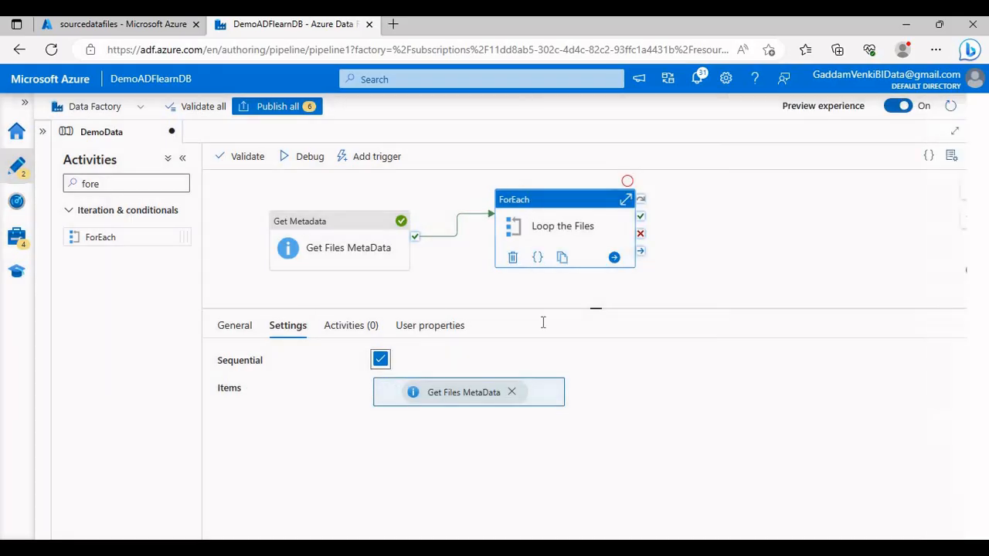
pyautogui.moveTo(480, 224); pyautogui.dragTo(460, 228)
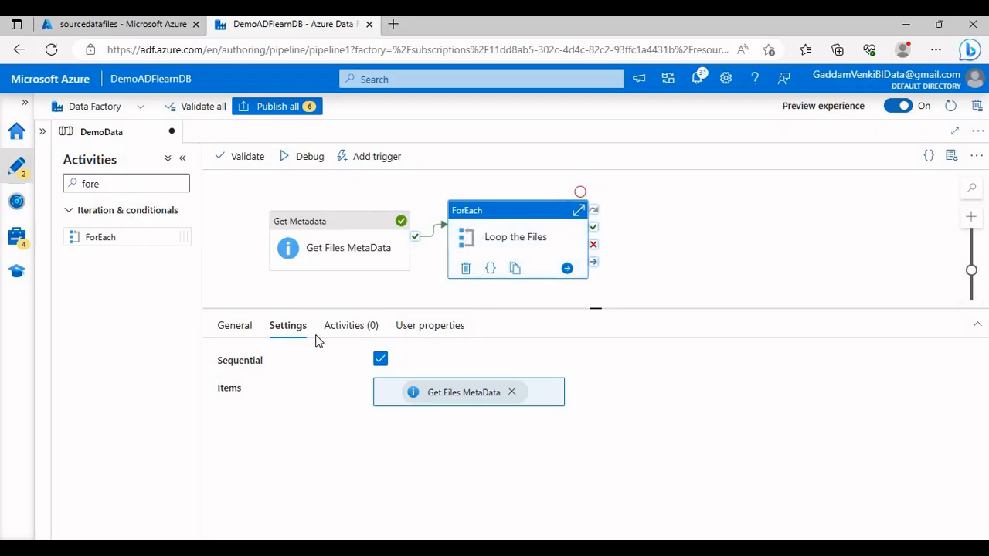
# Step: Open the inner activities of Loop the Files for editing and add a Get Metadata activity
pyautogui.click(368, 326)
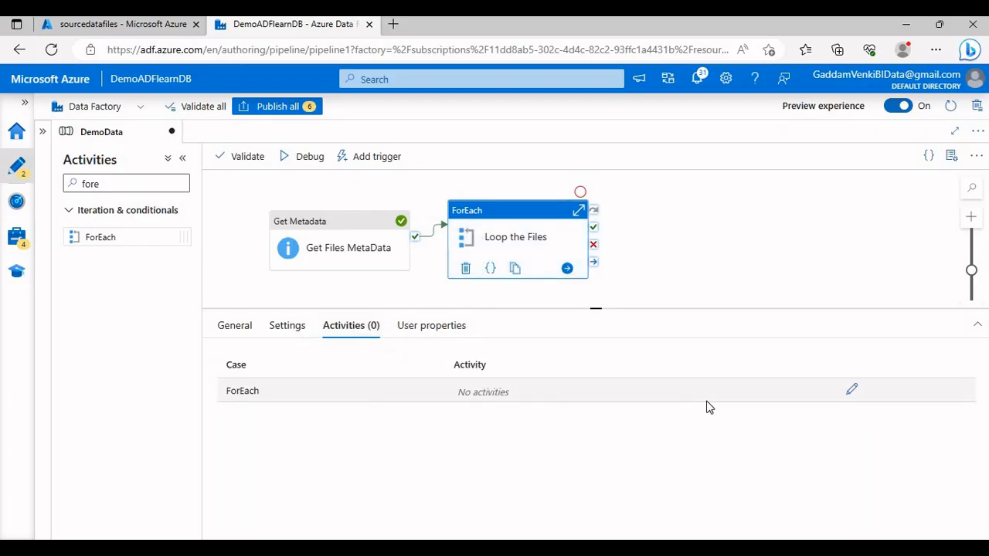
pyautogui.click(852, 390)
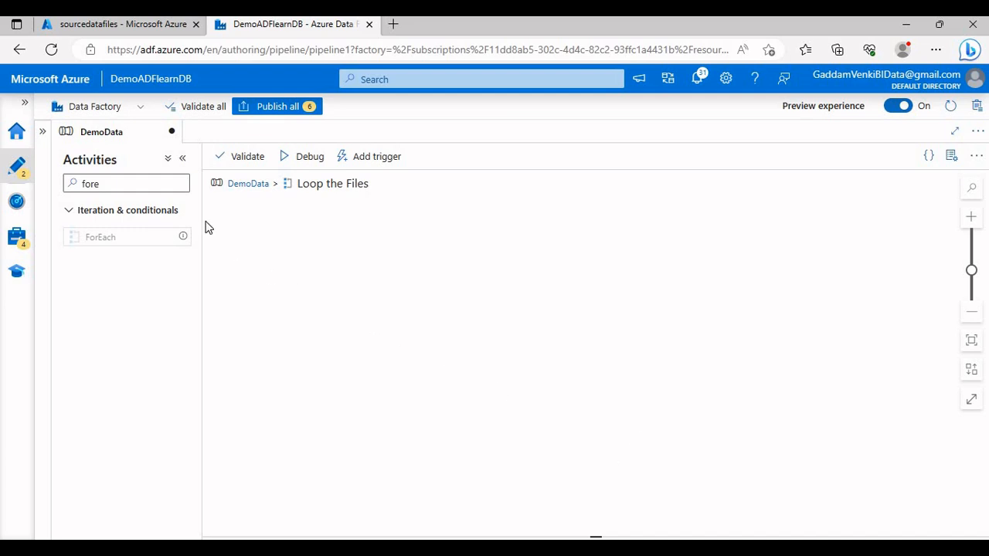
pyautogui.moveTo(169, 183); pyautogui.dragTo(72, 183)
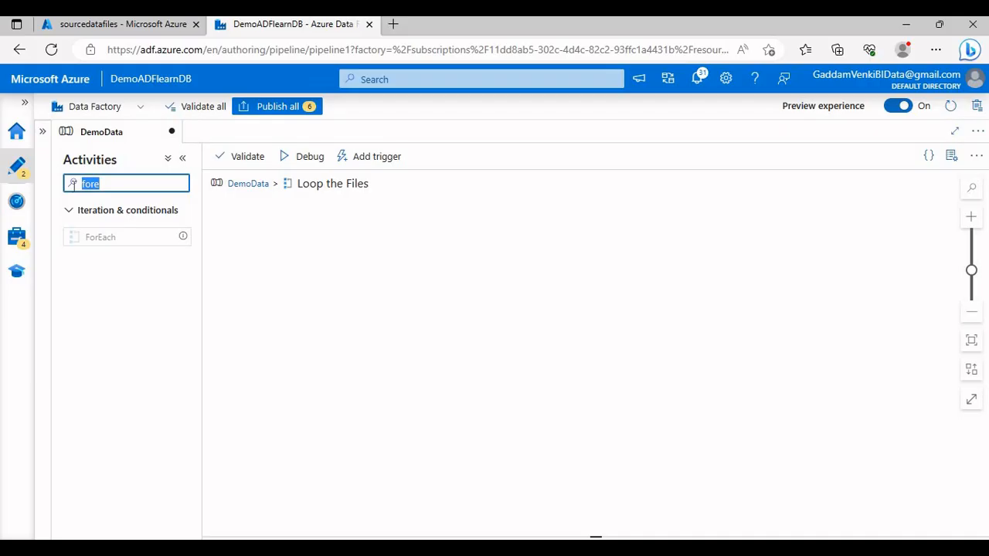
pyautogui.write('Get')
pyautogui.moveTo(136, 235); pyautogui.dragTo(360, 247)
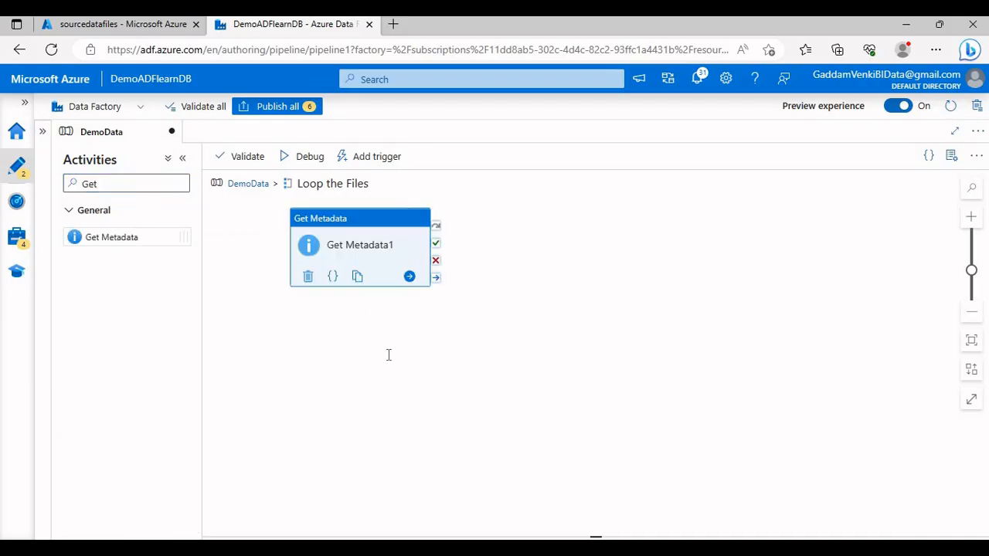
# Step: Rename the Get Metadata activity inside the loop as Get File Information
pyautogui.click(432, 361)
pyautogui.hotkey('ctrl', 'a')
pyautogui.write('Ge')
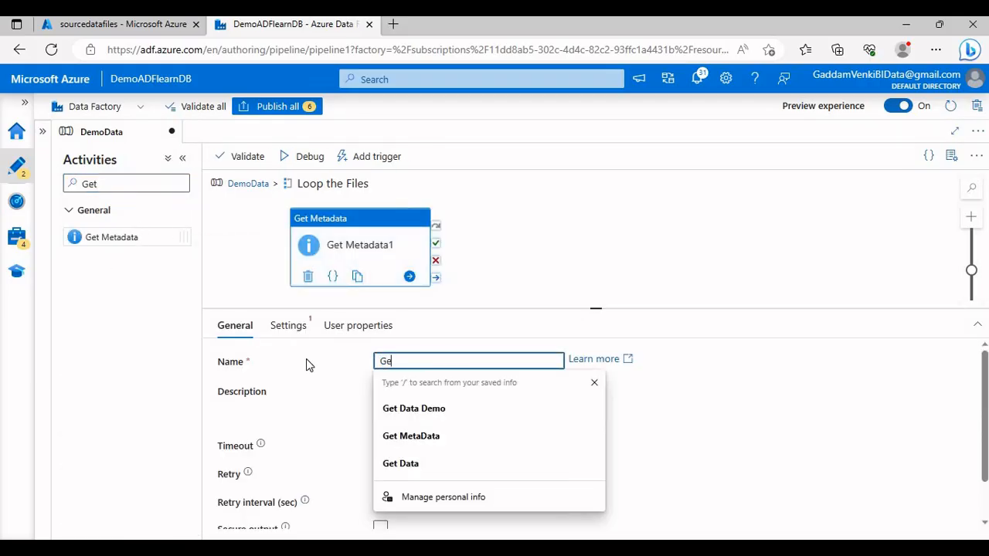
pyautogui.write('t File In')
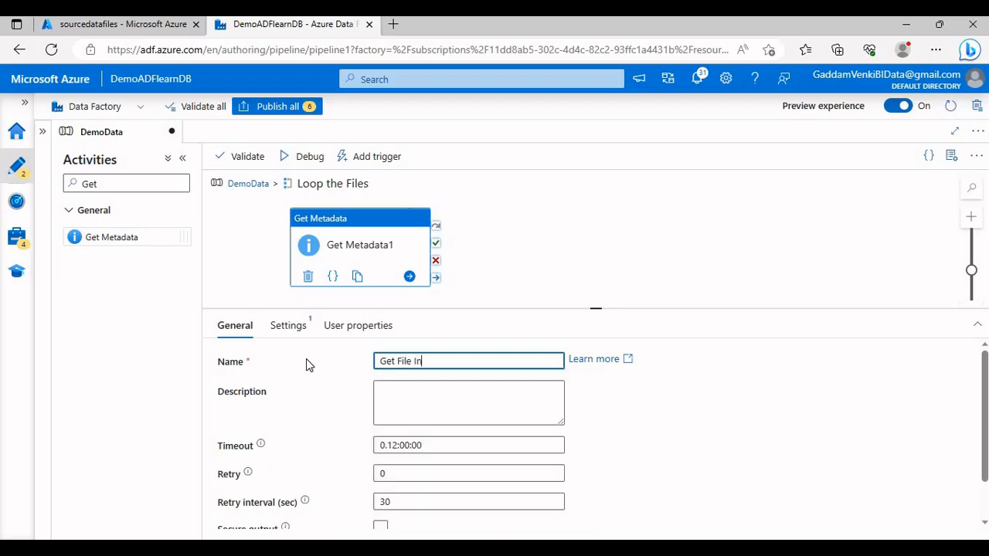
pyautogui.write('formation')
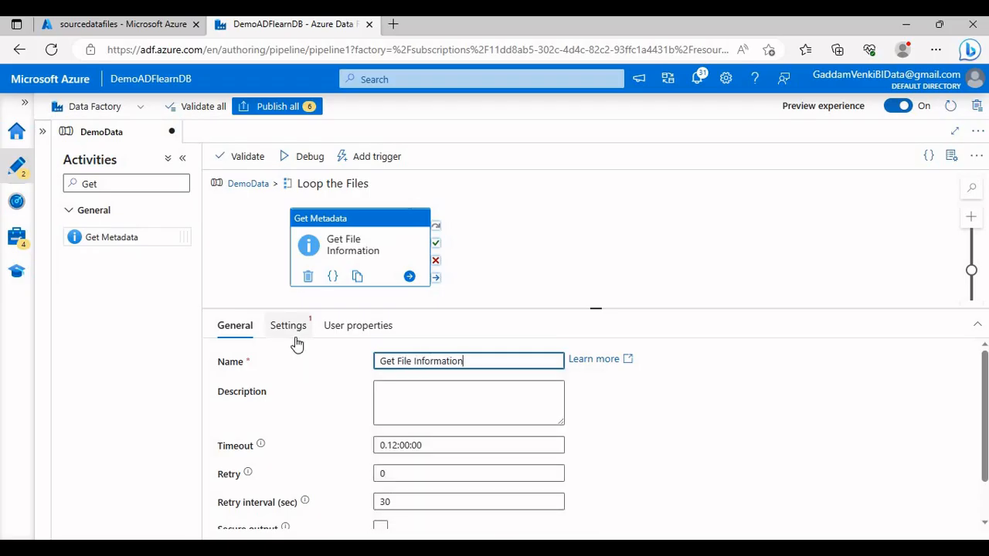
# Step: Start a new dataset for Get File Information with Azure Blob Storage as data store and DelimitedText as format
pyautogui.click(289, 327)
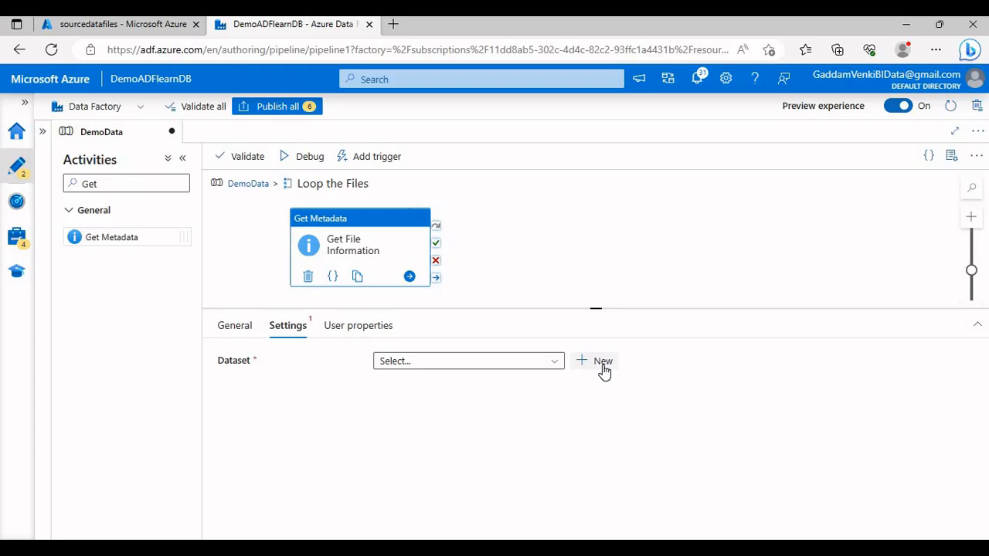
pyautogui.click(602, 363)
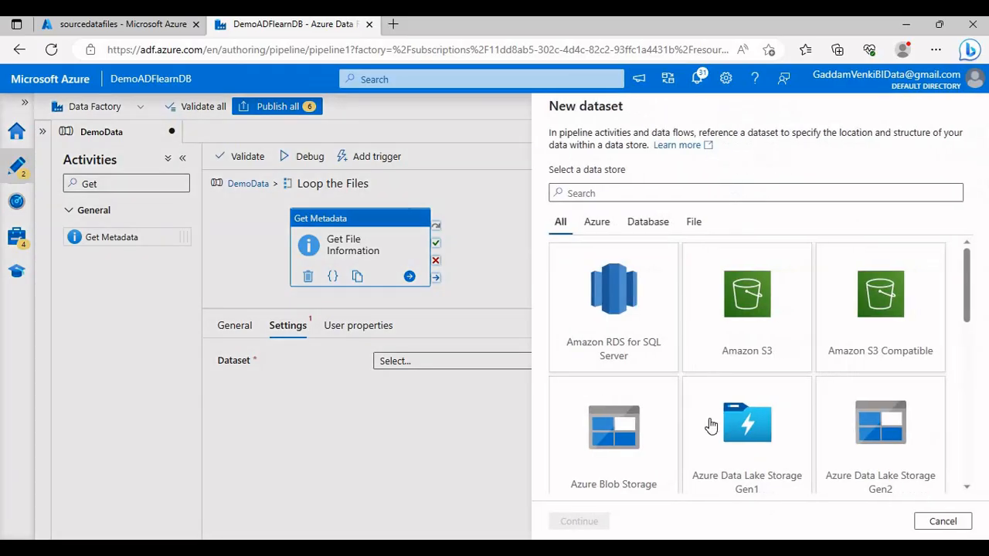
pyautogui.click(632, 469)
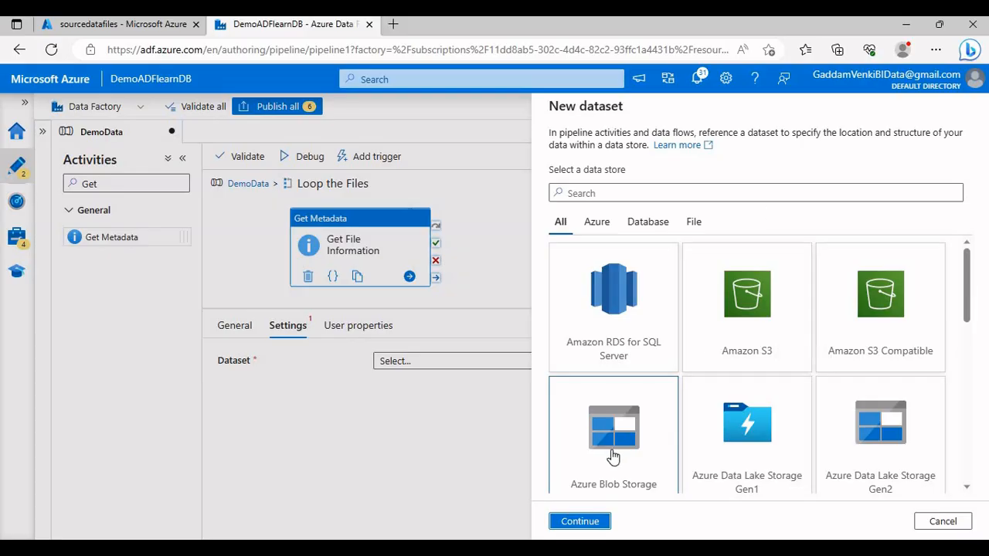
pyautogui.click(592, 521)
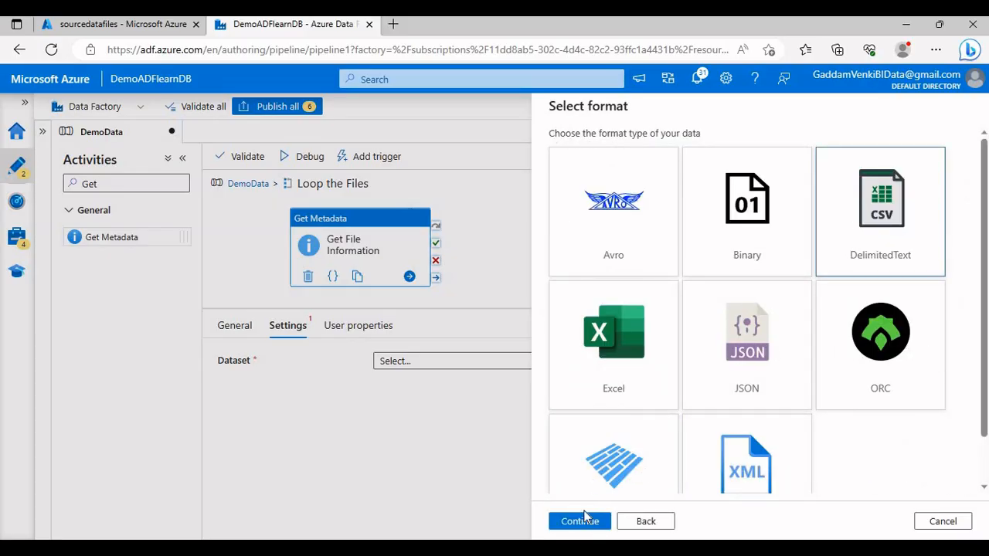
pyautogui.click(585, 523)
# Step: Name the dataset SecondDataSet, link it to the AzureBlobStorage service, and treat the first row as header
pyautogui.moveTo(662, 153); pyautogui.dragTo(539, 157)
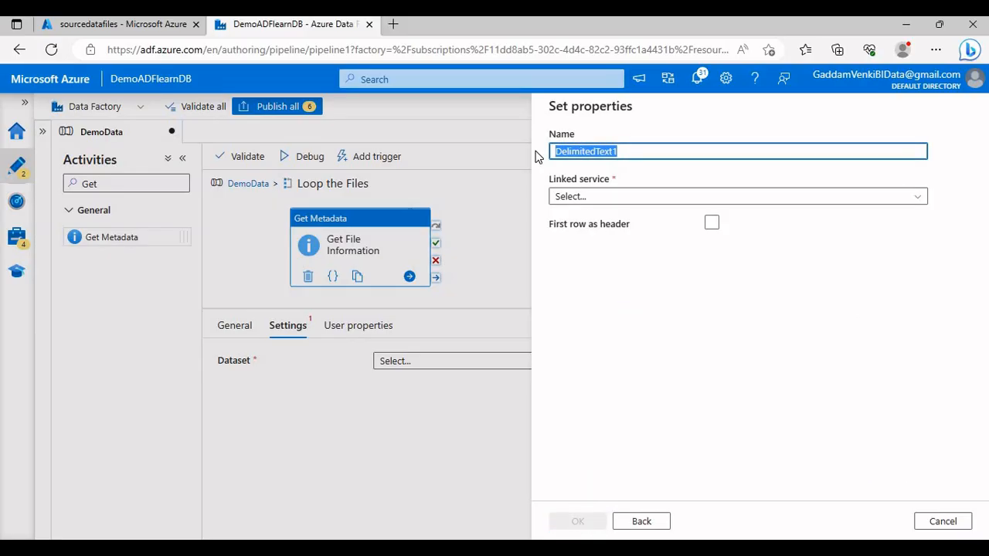
pyautogui.write('SecondDa')
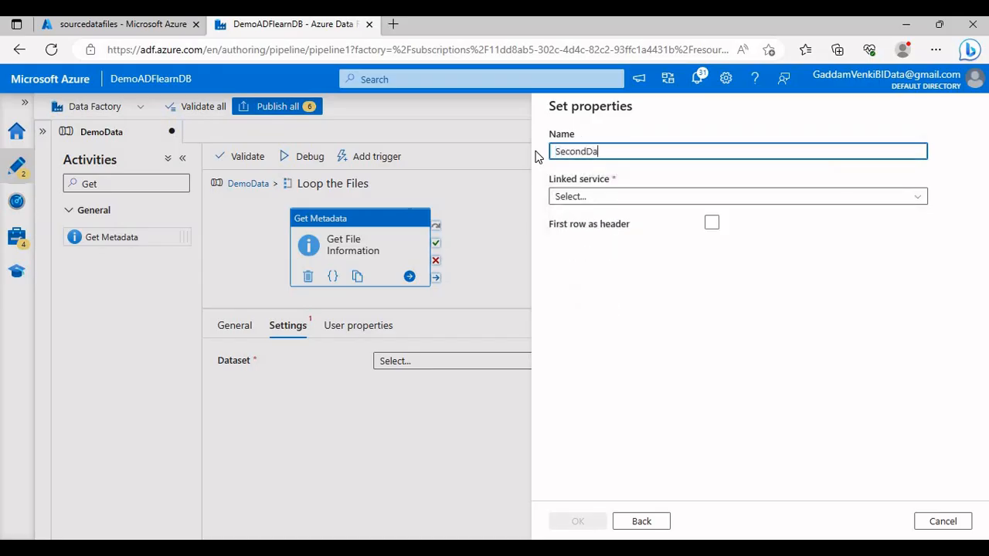
pyautogui.write('taSet')
pyautogui.click(559, 196)
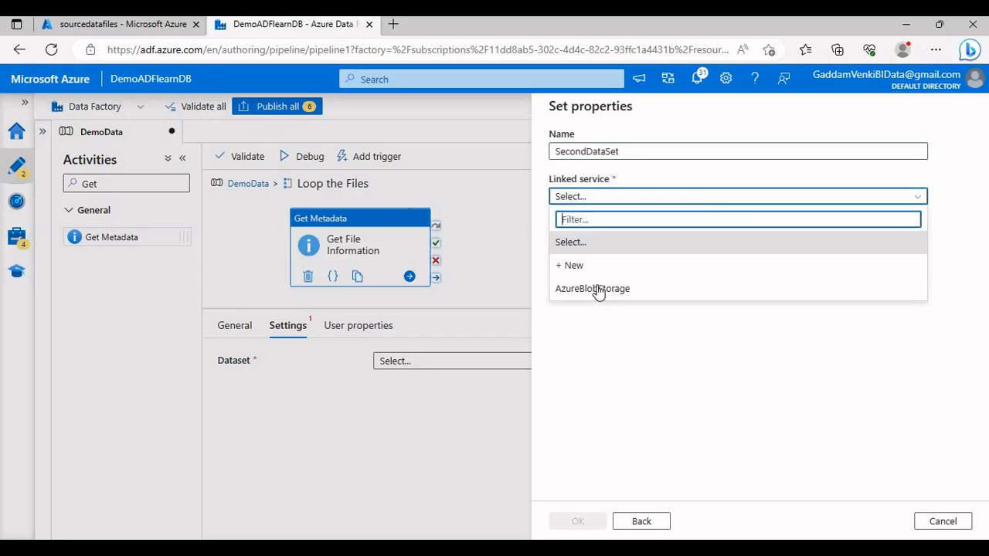
pyautogui.click(597, 289)
pyautogui.click(711, 265)
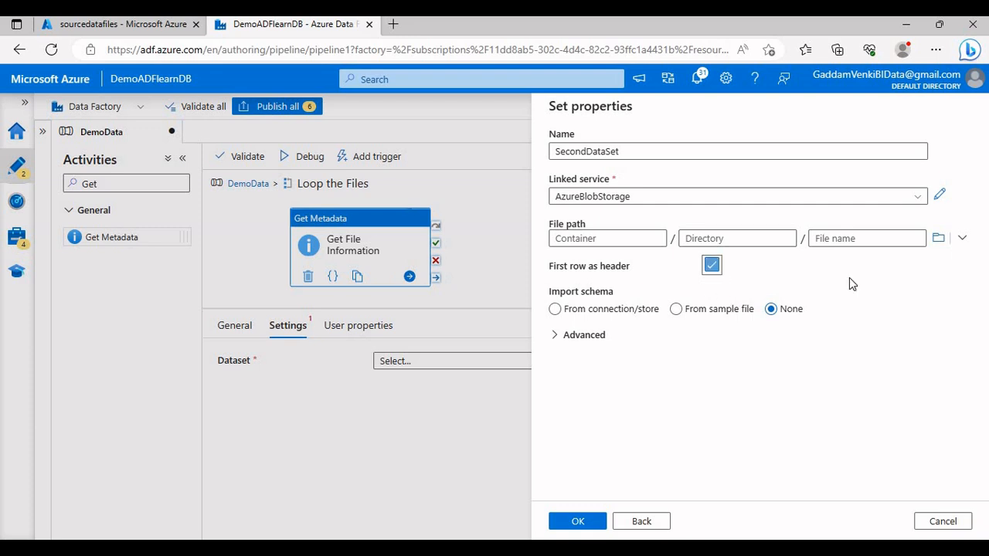
# Step: Set the dataset's file path to the sourcedatafiles/TextDataFile folder, import no schema, and create the dataset
pyautogui.click(939, 239)
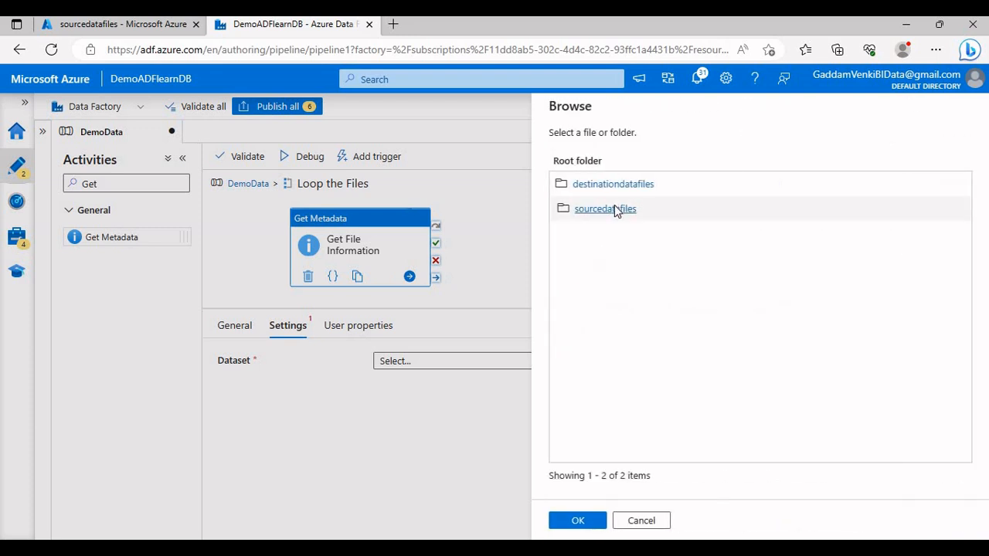
pyautogui.click(619, 212)
pyautogui.click(599, 284)
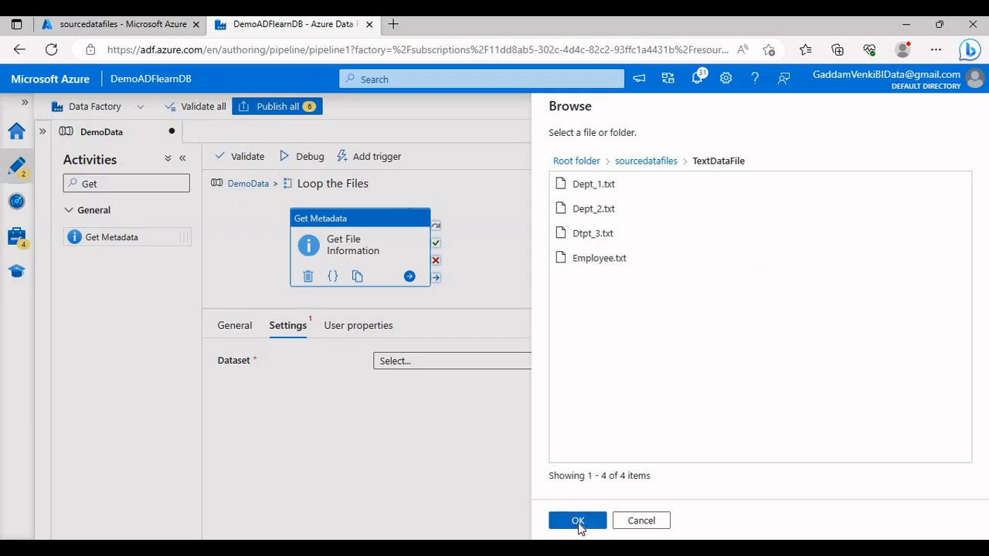
pyautogui.click(578, 522)
pyautogui.click(771, 310)
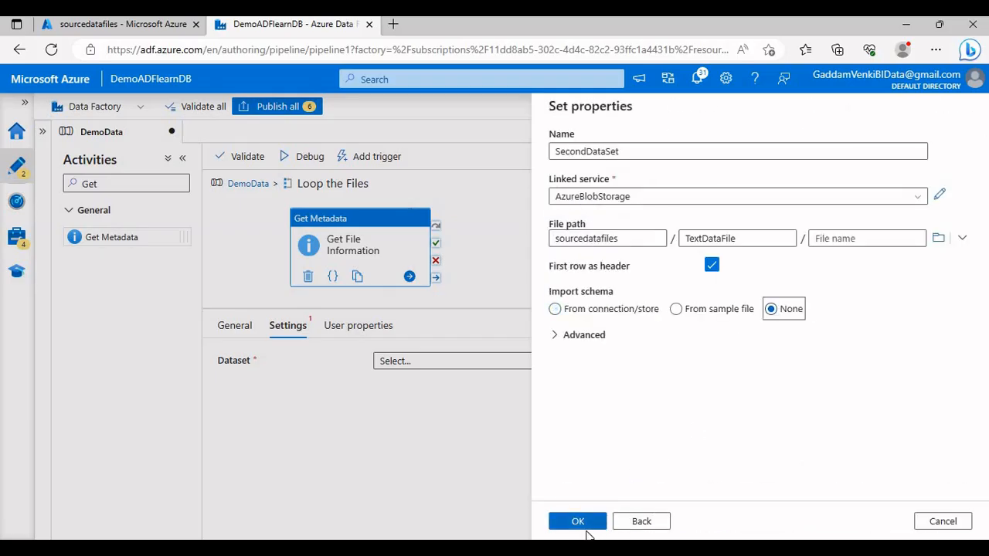
pyautogui.click(588, 516)
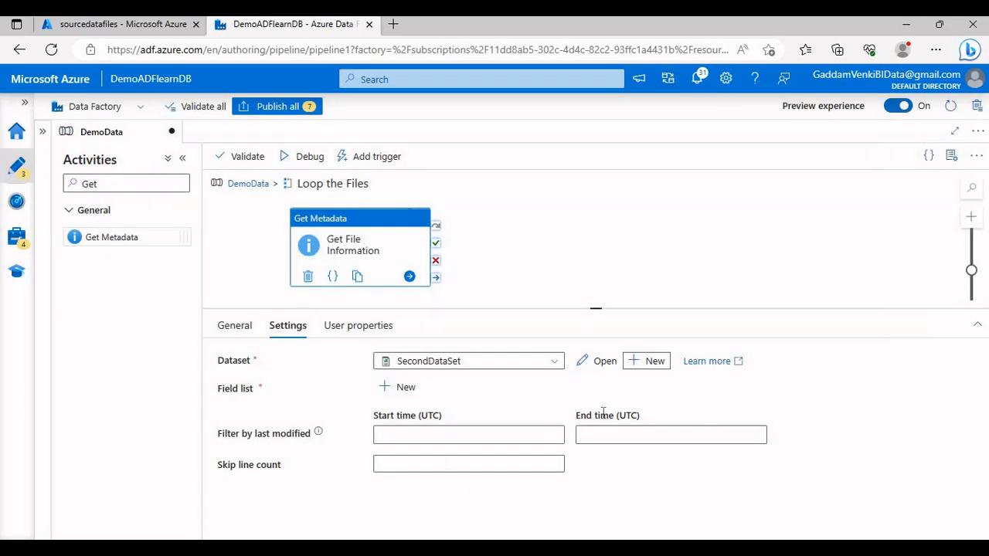
# Step: Open SecondDataSet and add a String parameter named FileName
pyautogui.click(605, 365)
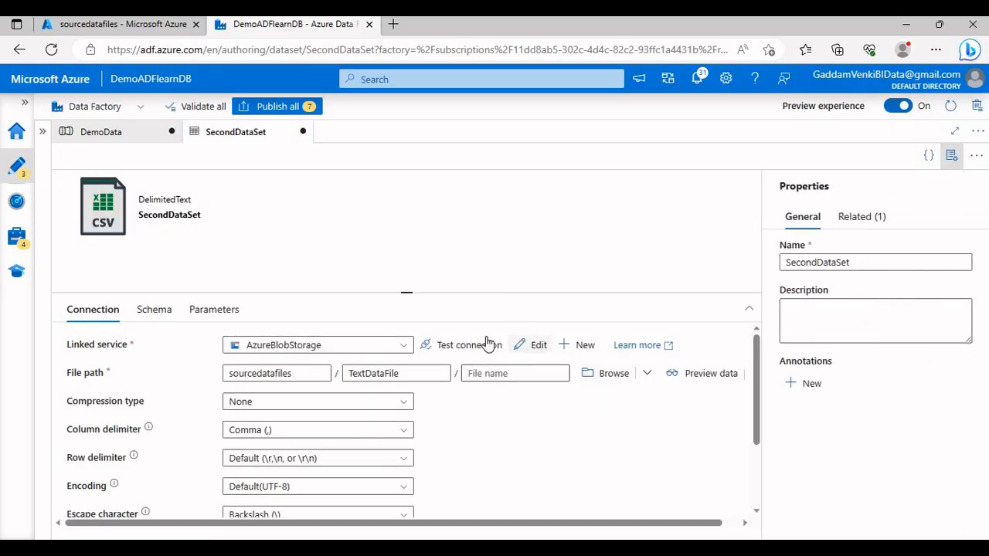
pyautogui.click(214, 309)
pyautogui.click(99, 352)
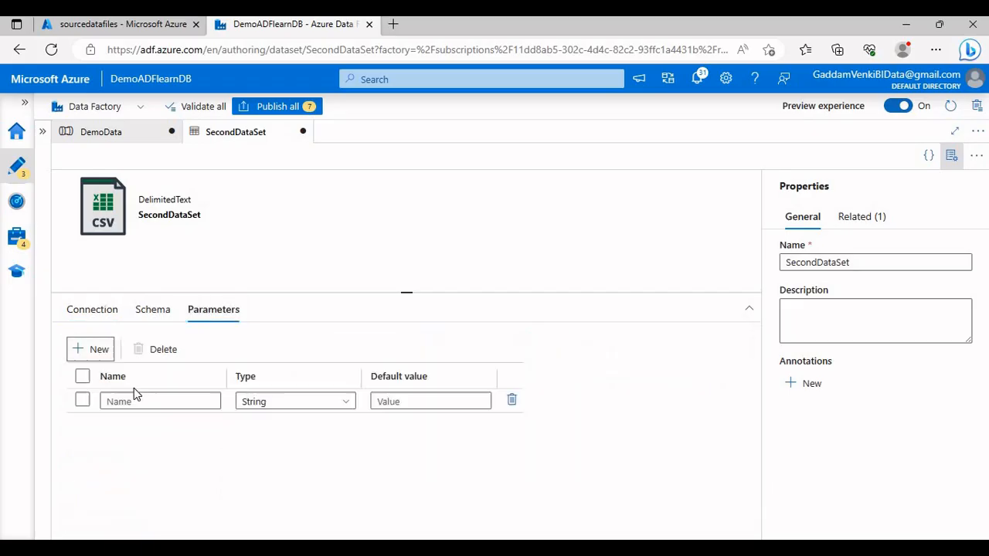
pyautogui.click(157, 395)
pyautogui.write('FileName')
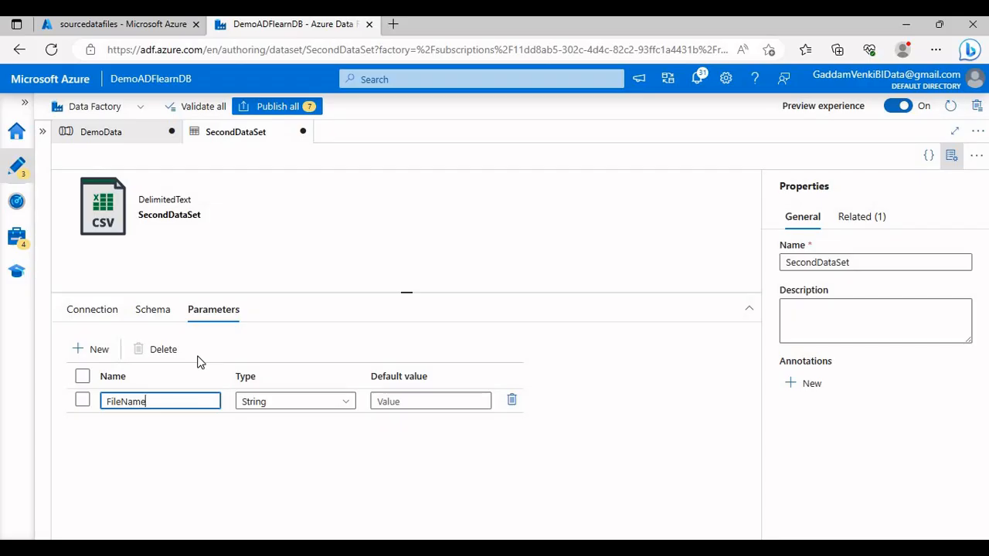
pyautogui.click(92, 309)
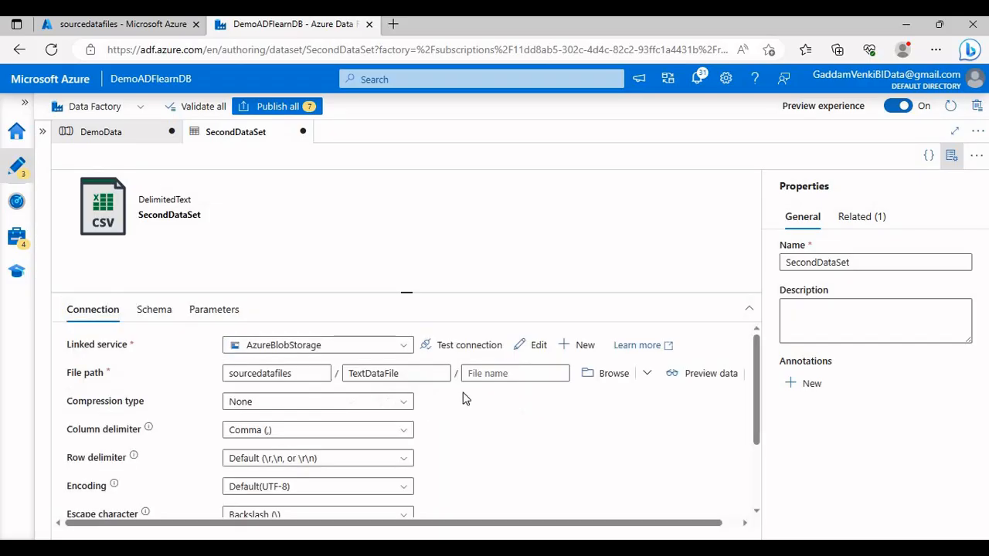
pyautogui.click(522, 374)
pyautogui.click(521, 396)
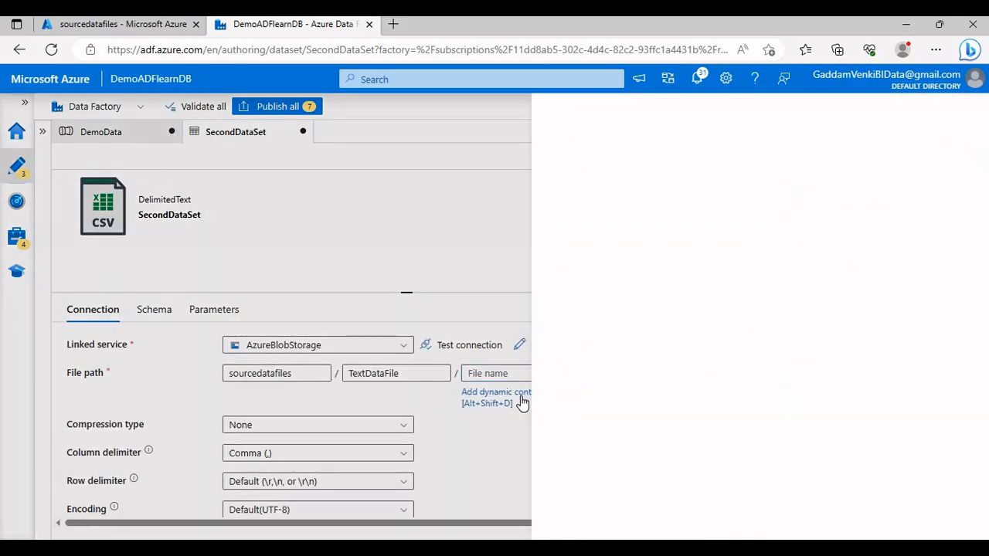
pyautogui.click(594, 395)
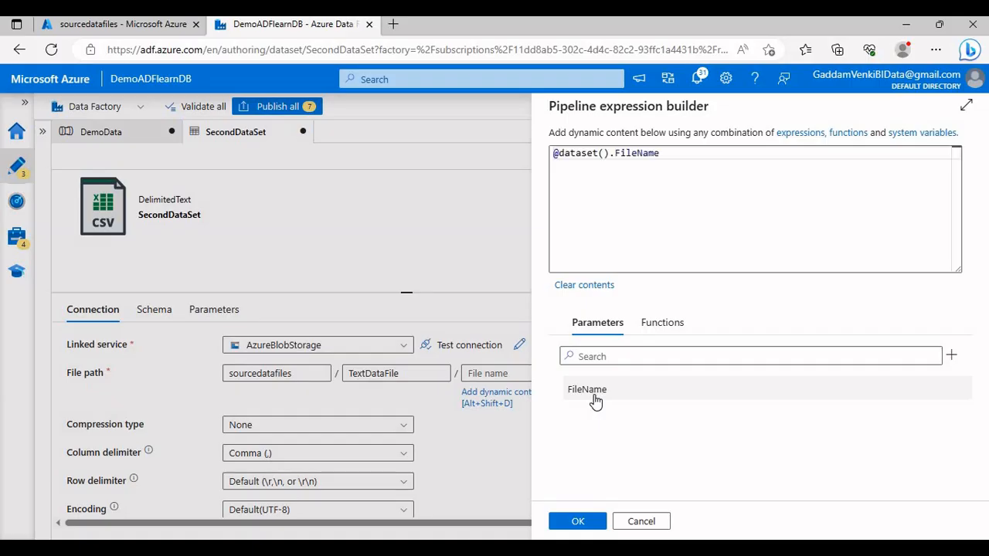
pyautogui.click(577, 523)
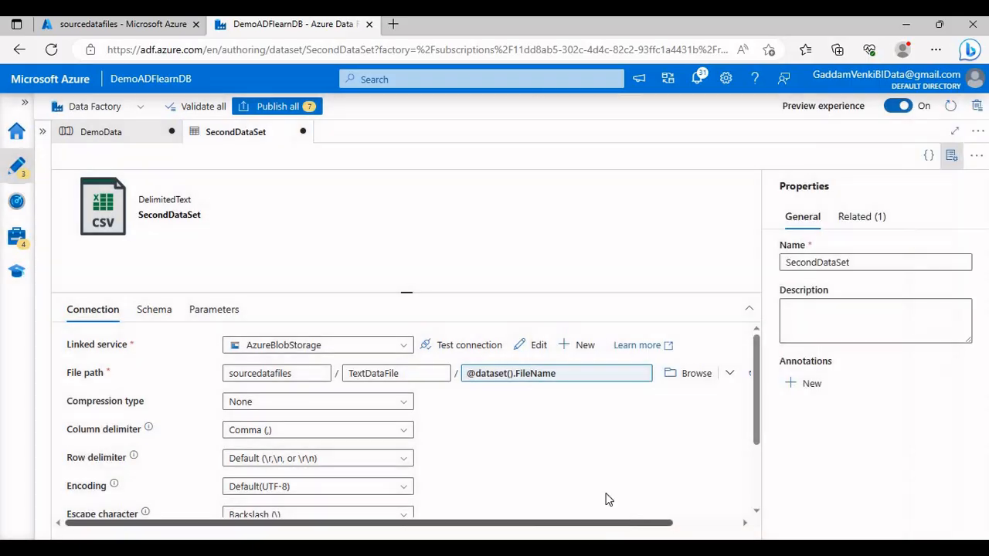
pyautogui.click(952, 161)
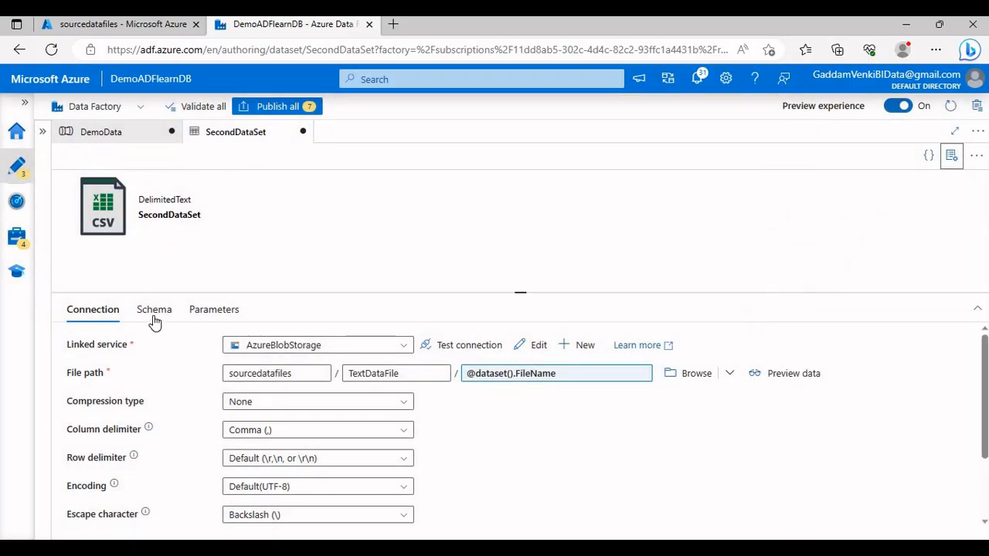
pyautogui.click(109, 133)
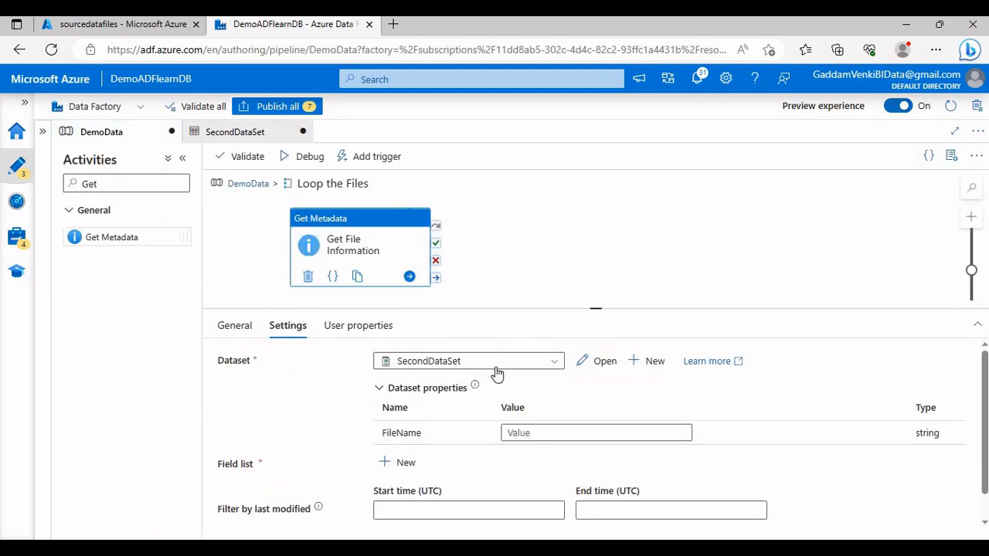
pyautogui.click(536, 431)
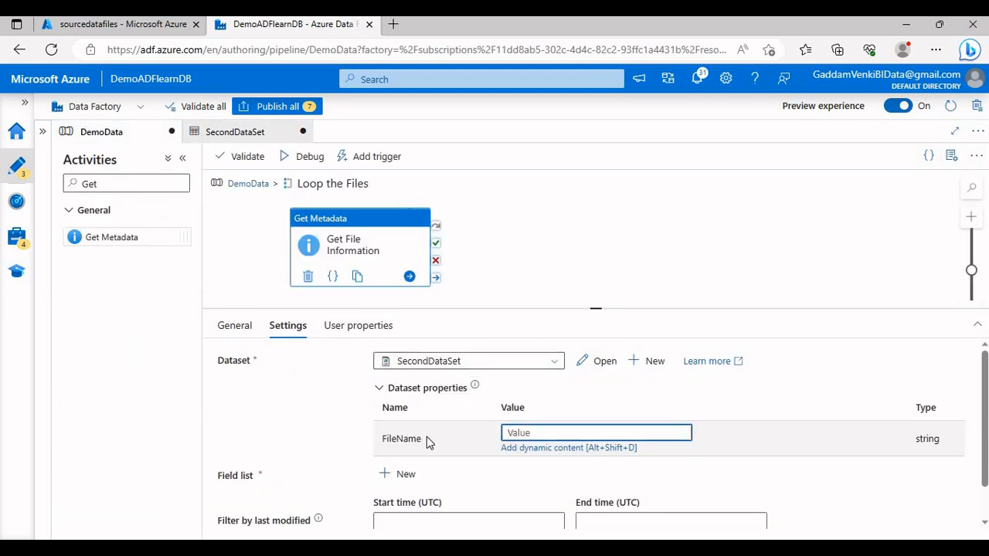
pyautogui.click(535, 449)
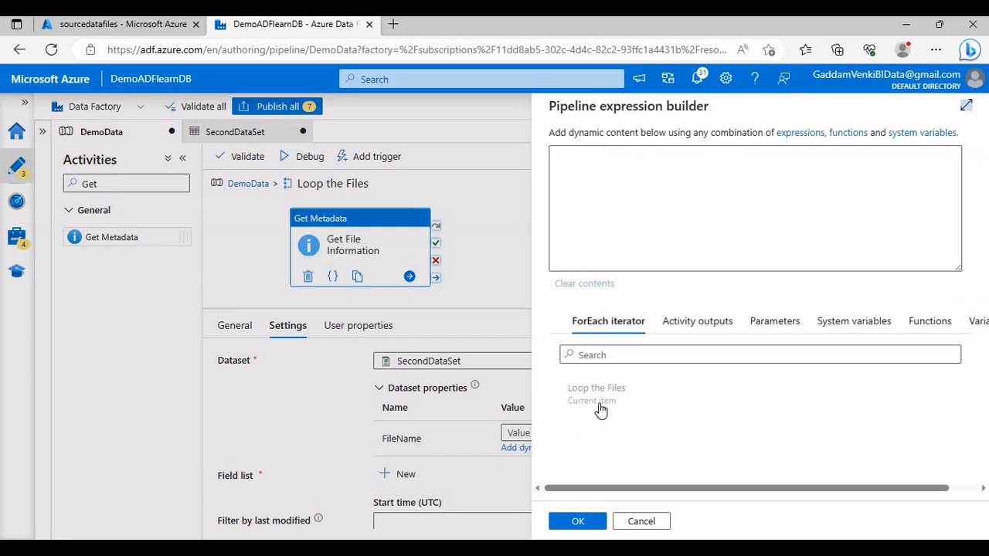
pyautogui.click(596, 394)
pyautogui.click(596, 153)
pyautogui.write('.')
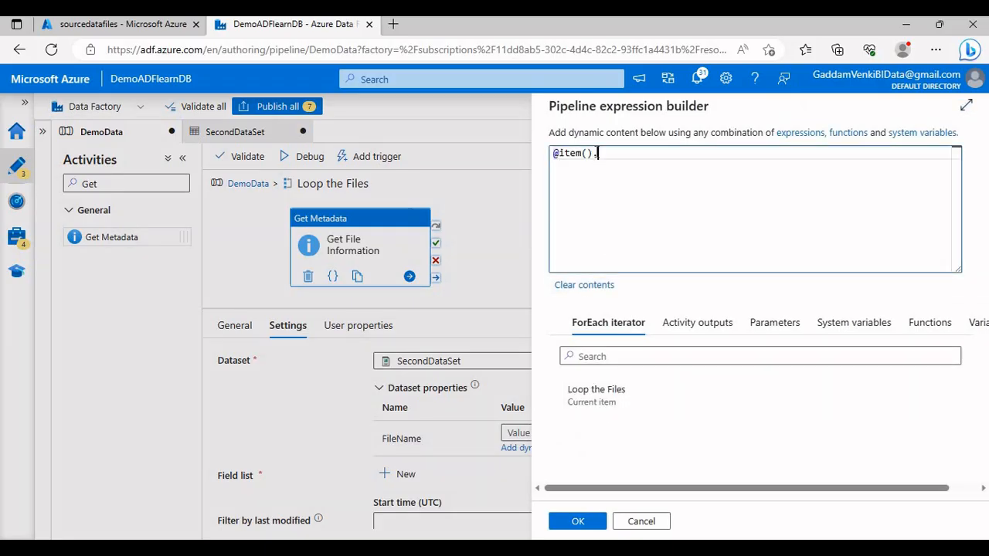
pyautogui.write('name')
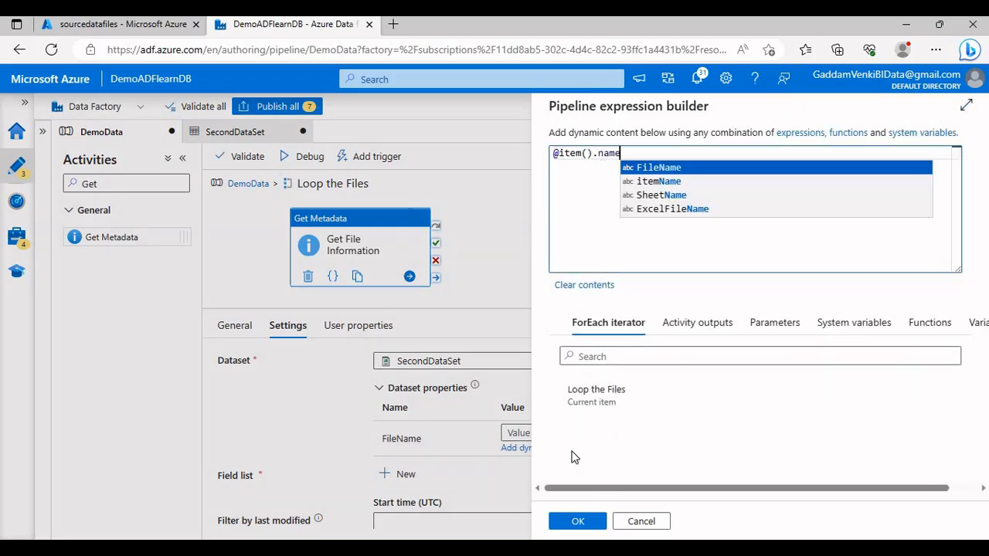
pyautogui.click(578, 524)
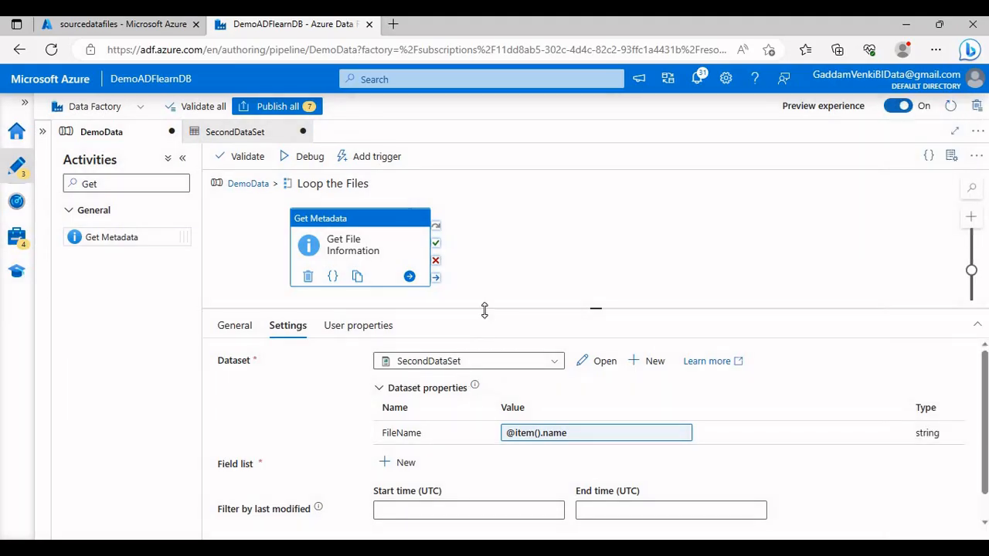
# Step: Add the Item name and Last modified arguments to the field list of the Get File Information activity
pyautogui.scroll(-1, 431, 366)
pyautogui.click(390, 424)
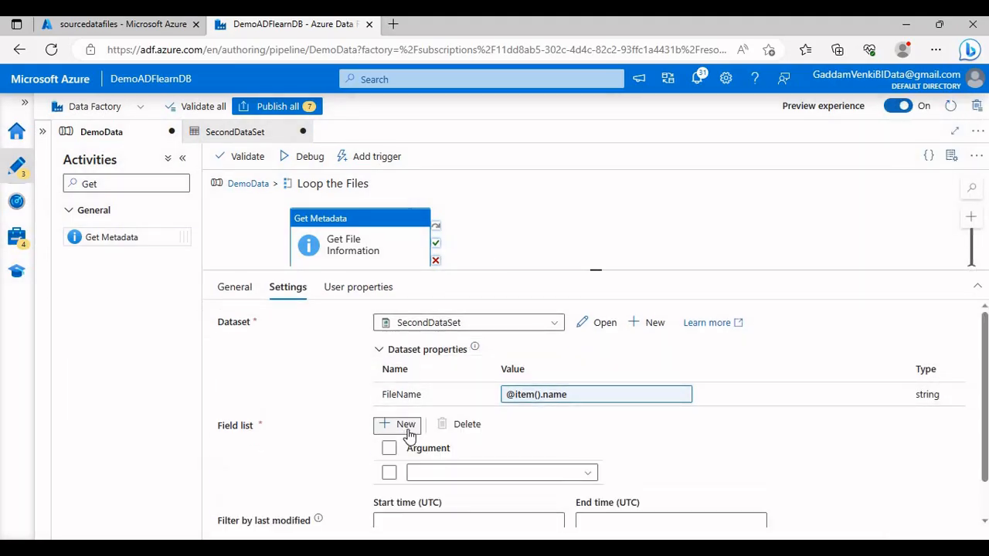
pyautogui.click(440, 474)
pyautogui.scroll(-2, 460, 467)
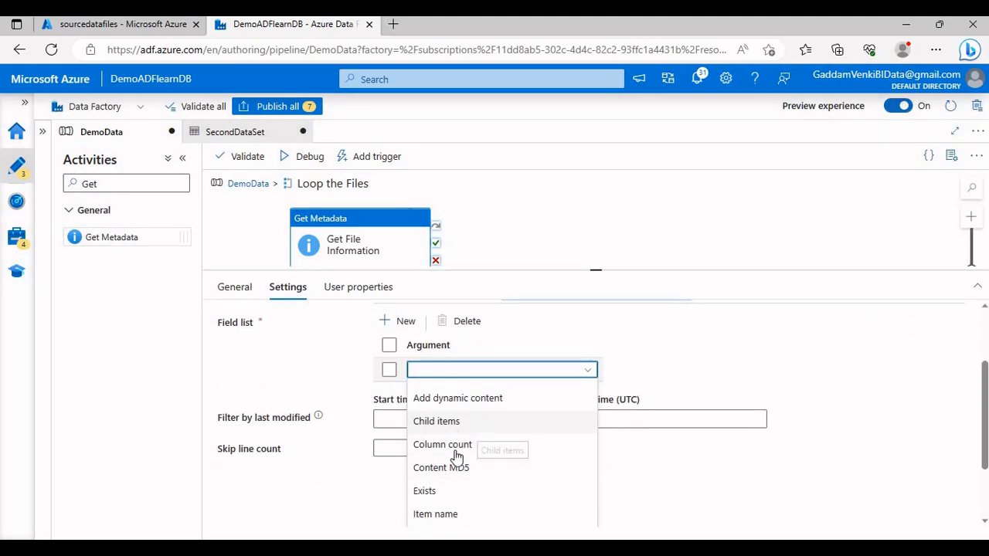
pyautogui.click(434, 514)
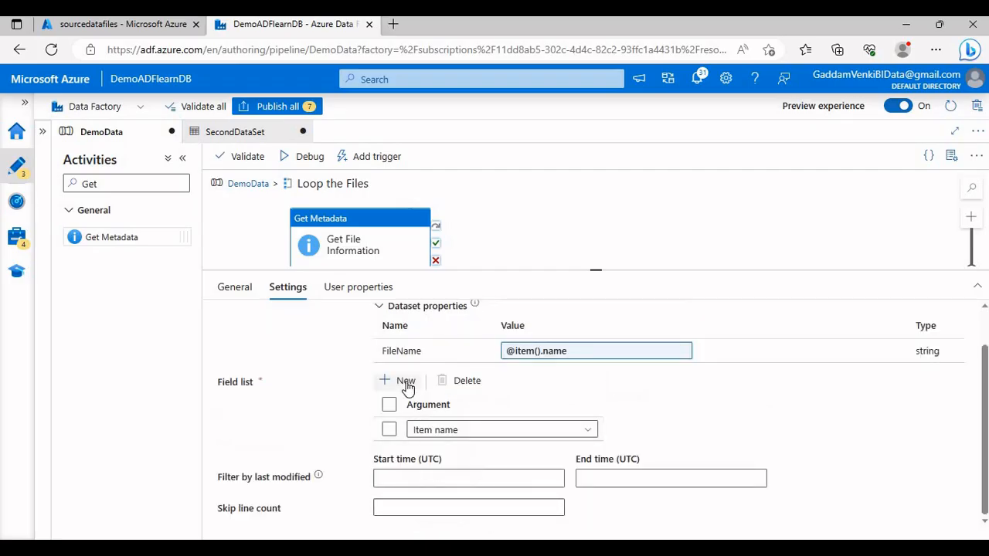
pyautogui.click(400, 381)
pyautogui.scroll(-1, 531, 479)
pyautogui.click(499, 429)
pyautogui.scroll(-3, 487, 455)
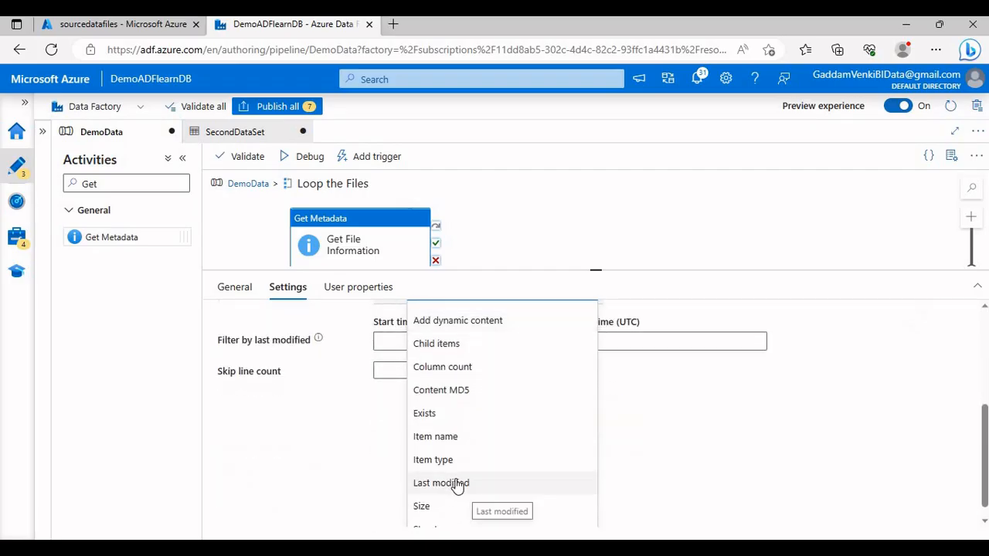
pyautogui.click(441, 483)
pyautogui.moveTo(521, 270); pyautogui.dragTo(530, 320)
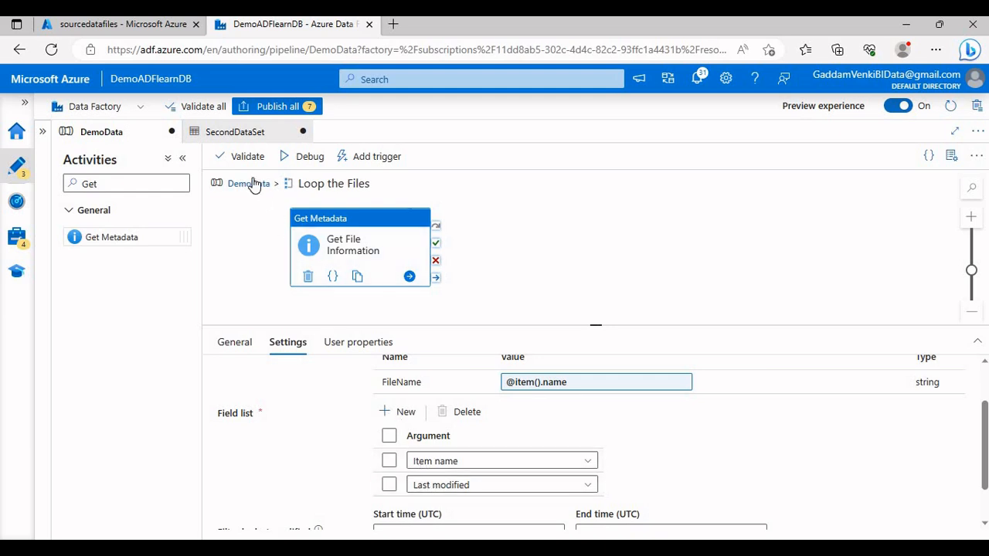
# Step: Return to the top level of the DemoData pipeline, run it in debug mode, and refresh the run output
pyautogui.click(251, 183)
pyautogui.click(516, 245)
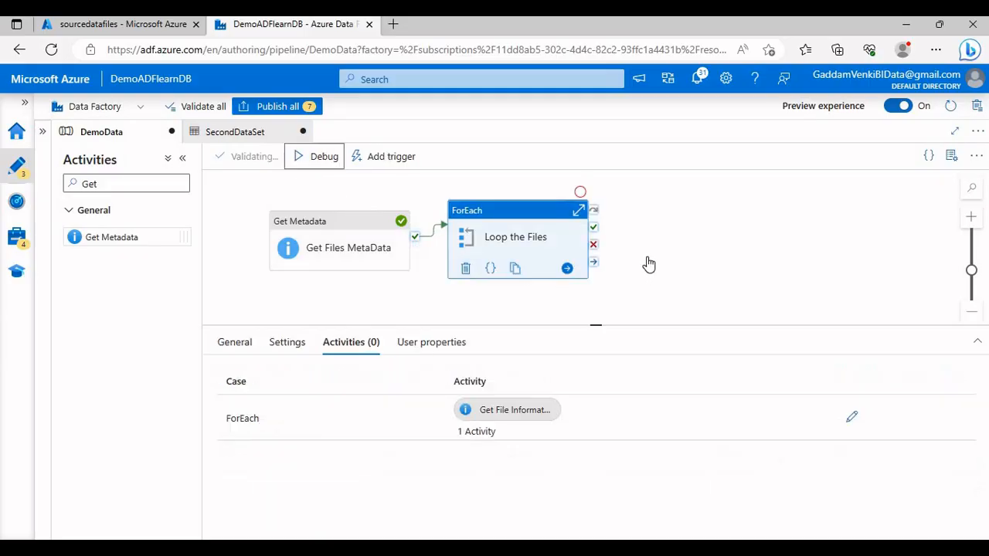
pyautogui.moveTo(569, 294); pyautogui.dragTo(421, 292)
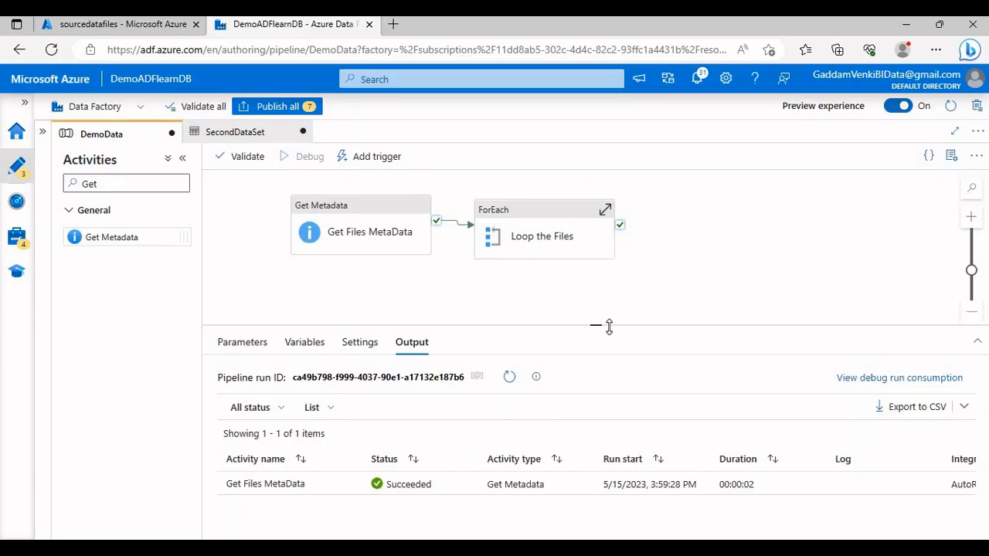
pyautogui.moveTo(601, 312); pyautogui.dragTo(602, 289)
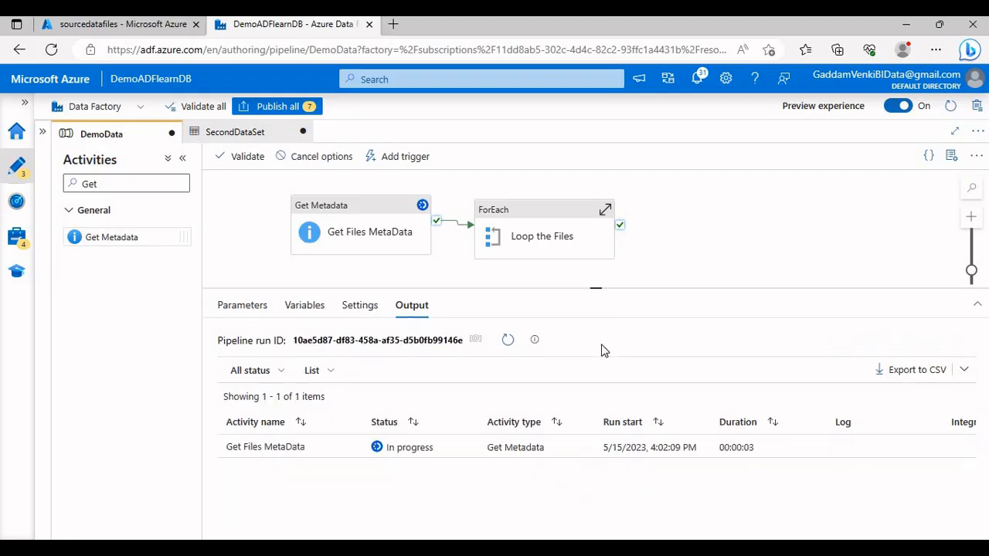
pyautogui.moveTo(595, 271); pyautogui.dragTo(596, 255)
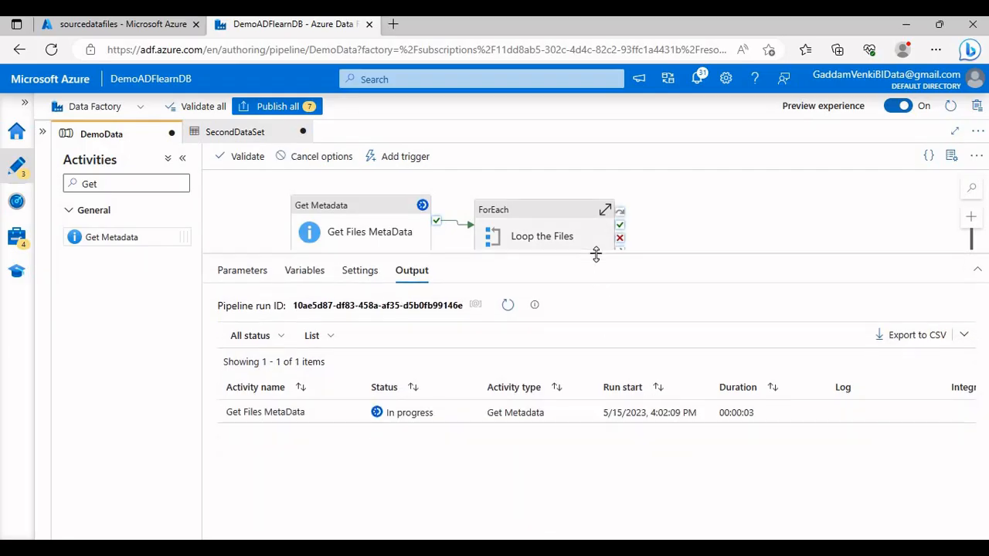
pyautogui.click(508, 305)
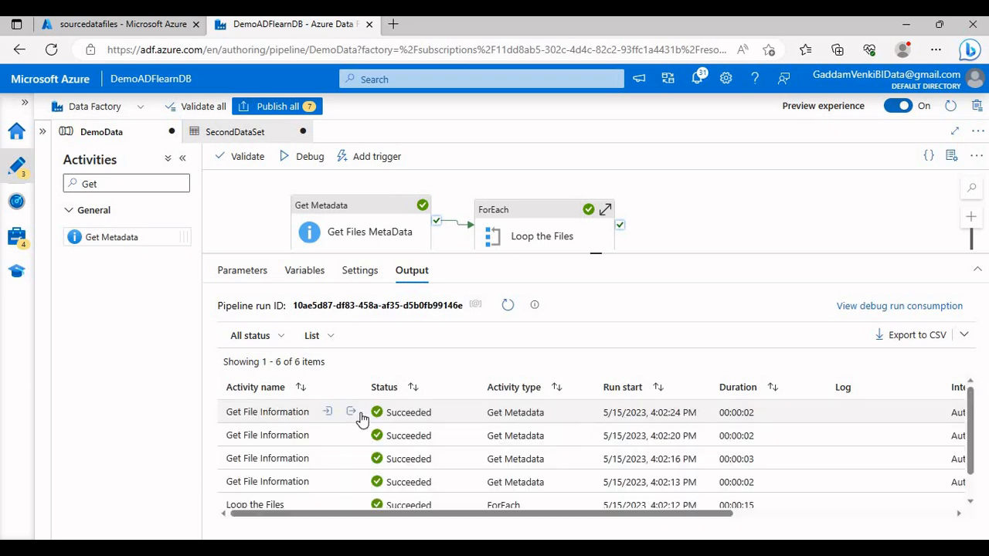
# Step: Examine the item name and last modified date in the outputs of the two topmost Get File Information runs
pyautogui.click(350, 412)
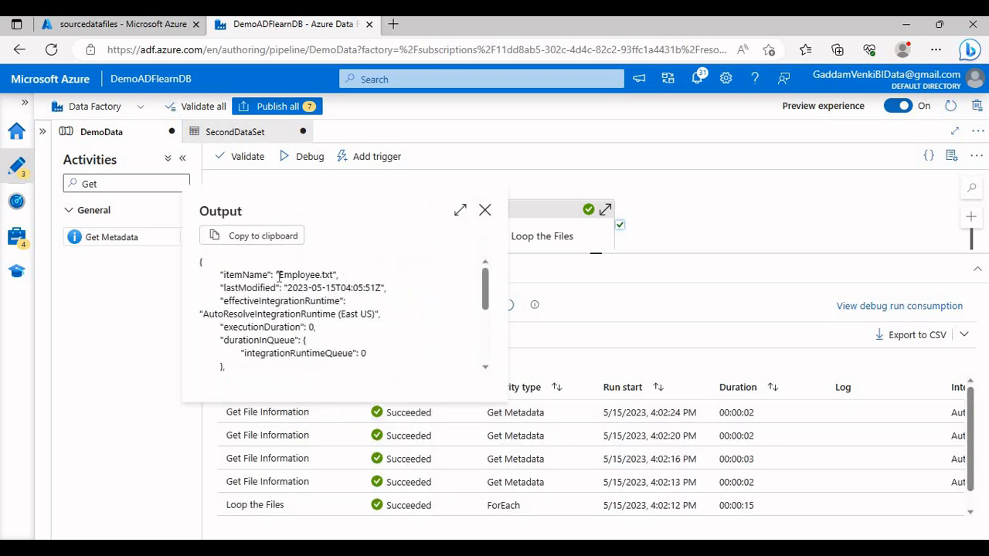
pyautogui.moveTo(280, 275); pyautogui.dragTo(382, 287)
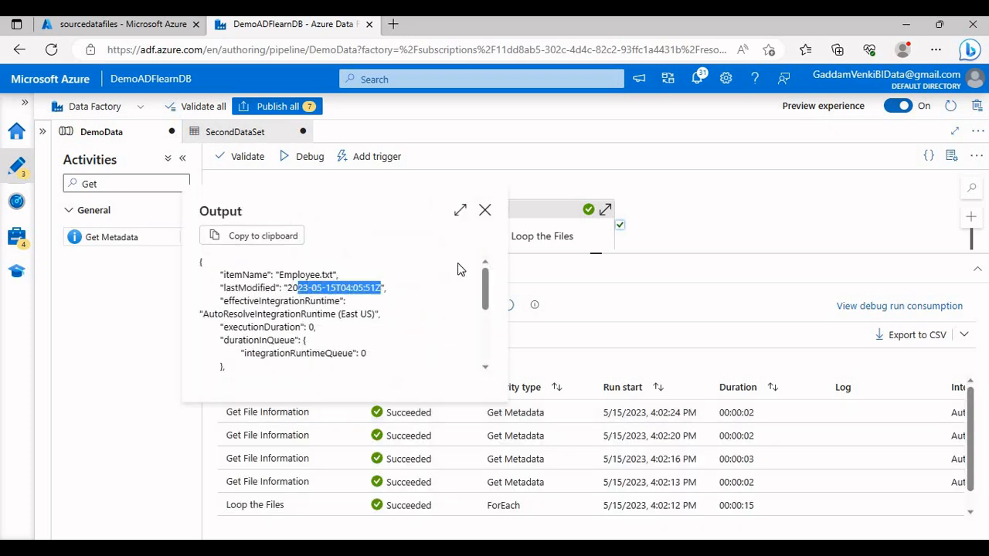
pyautogui.click(486, 210)
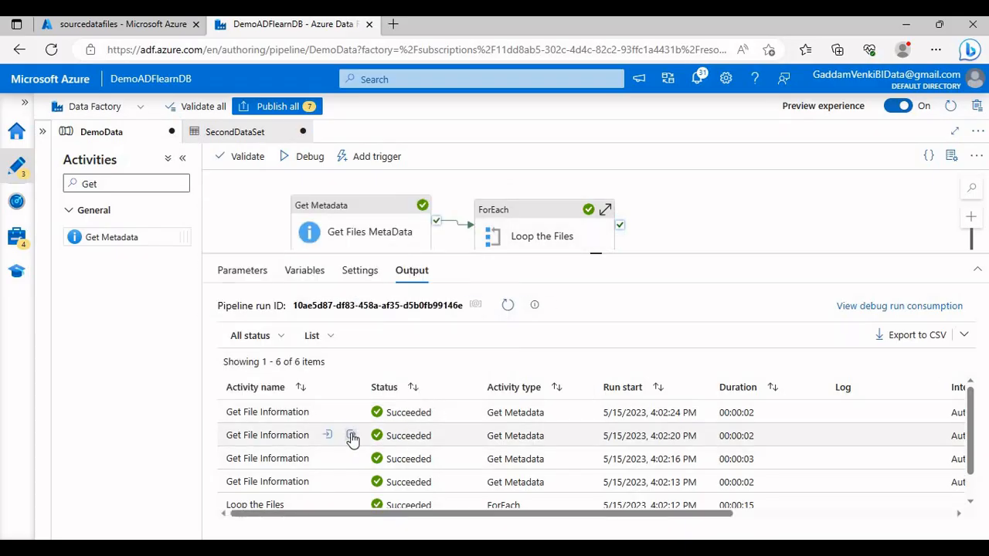
pyautogui.click(351, 436)
pyautogui.moveTo(280, 298); pyautogui.dragTo(371, 310)
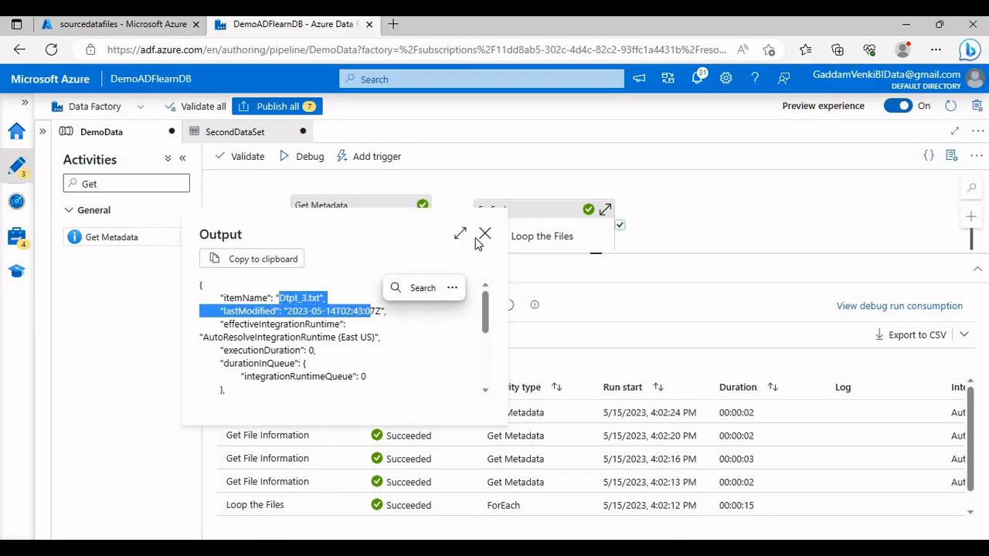
pyautogui.click(486, 234)
# Step: Open the Loop the Files activity's inner canvas and add a Lookup activity beside Get File Information
pyautogui.click(513, 232)
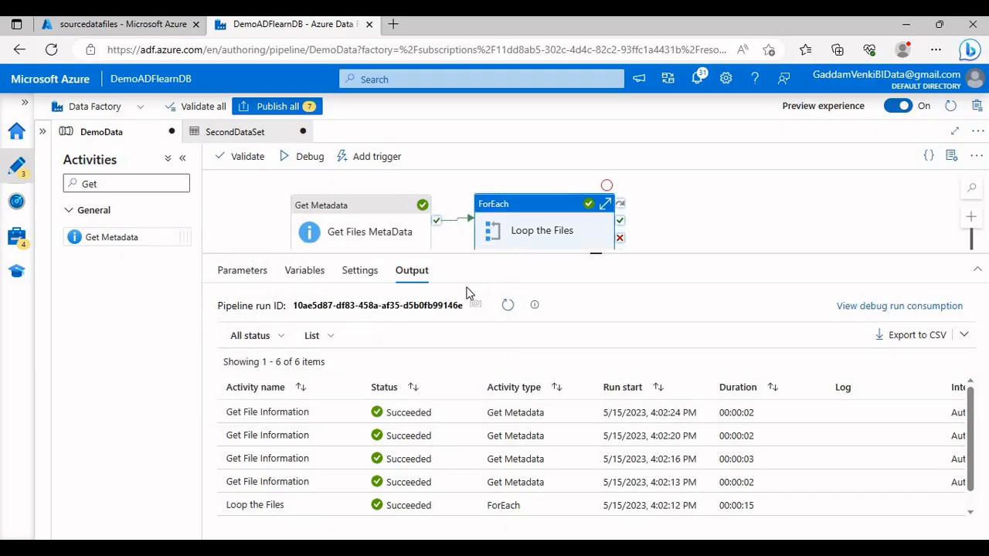
pyautogui.click(849, 349)
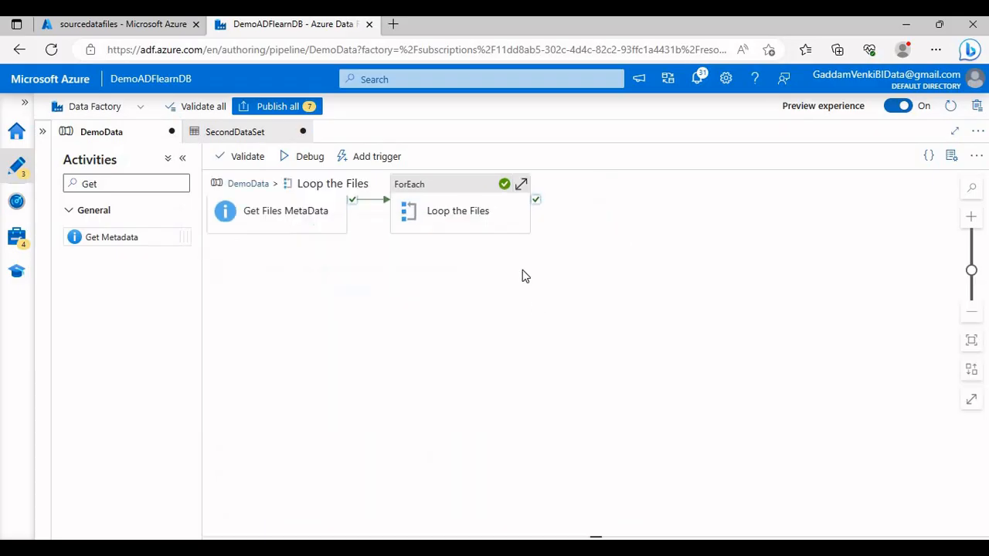
pyautogui.click(389, 278)
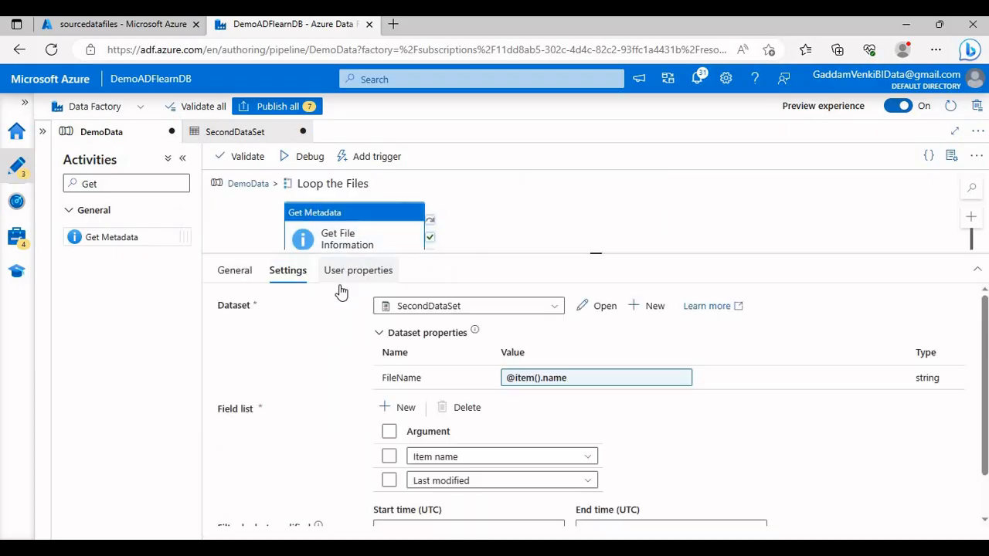
pyautogui.moveTo(302, 243); pyautogui.dragTo(508, 365)
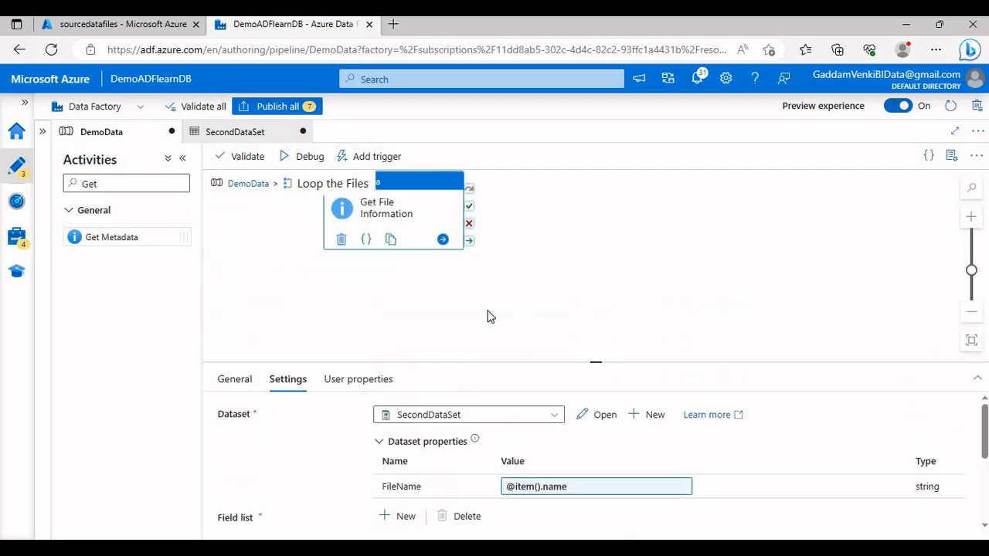
pyautogui.click(488, 313)
pyautogui.moveTo(135, 185); pyautogui.dragTo(63, 186)
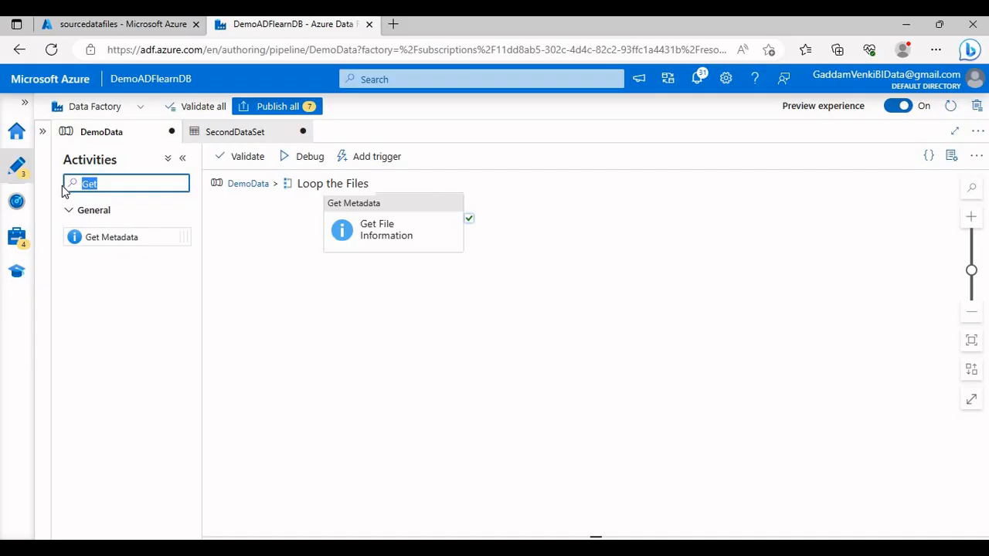
pyautogui.write('Look')
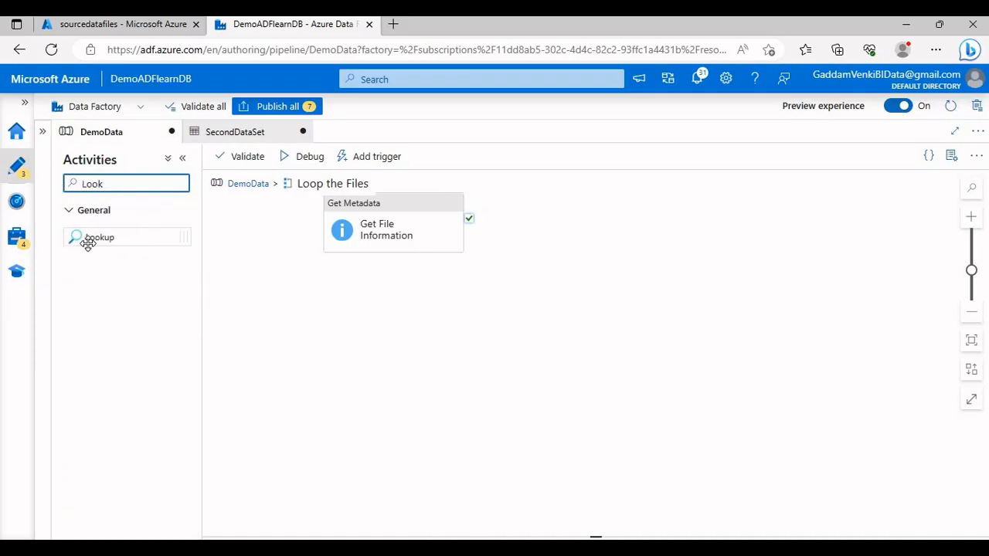
pyautogui.moveTo(88, 236); pyautogui.dragTo(491, 223)
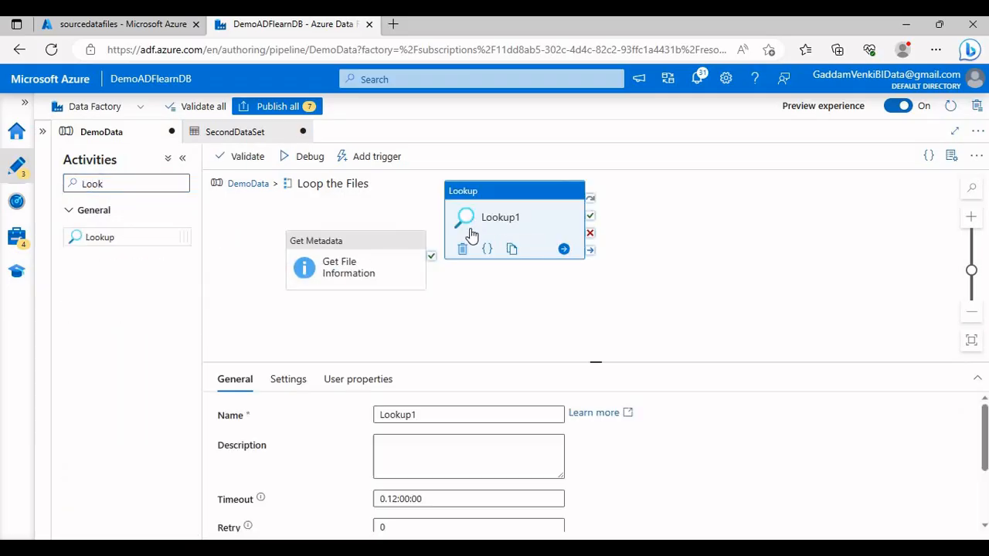
# Step: Connect Get File Information's success output to the Lookup activity and name the Lookup Data Insert
pyautogui.moveTo(431, 256); pyautogui.dragTo(518, 255)
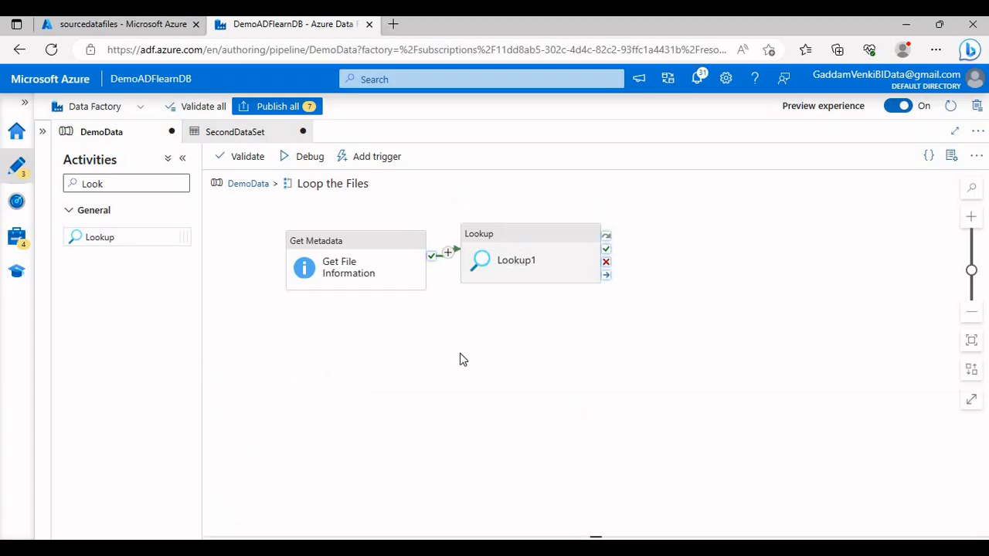
pyautogui.moveTo(444, 414); pyautogui.dragTo(362, 435)
pyautogui.write('D')
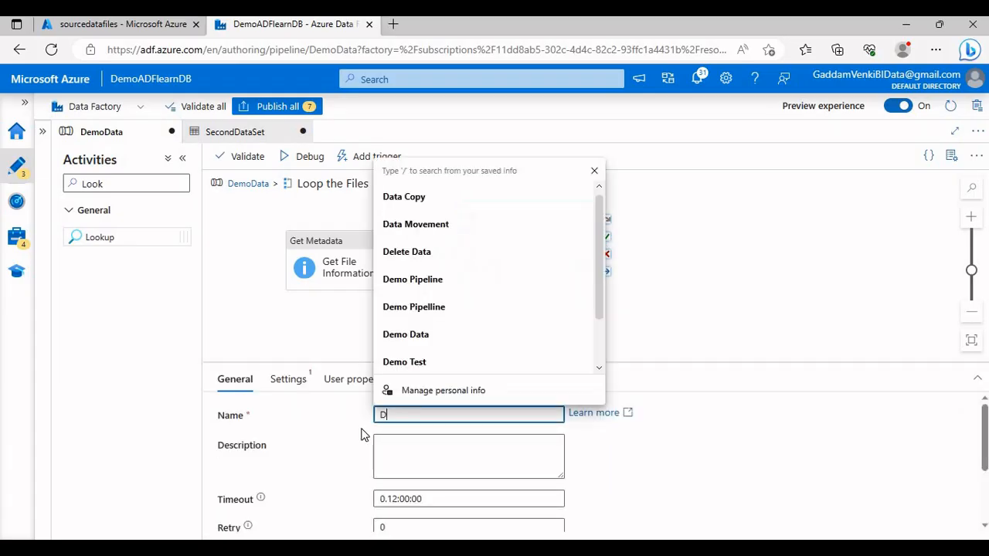
pyautogui.write('ata Insert')
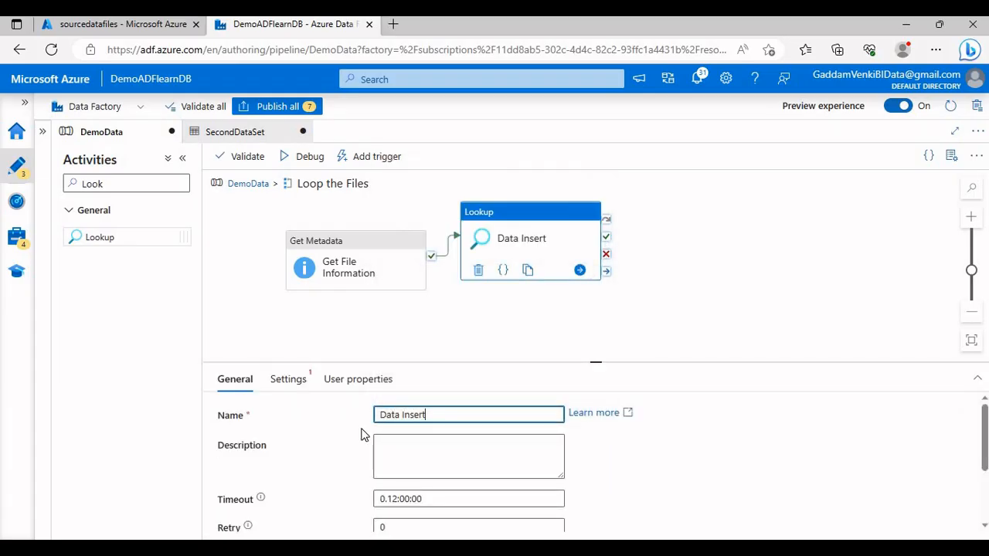
# Step: Turn off First row only for the Data Insert Lookup and start a new Azure SQL Database dataset as its source
pyautogui.click(288, 379)
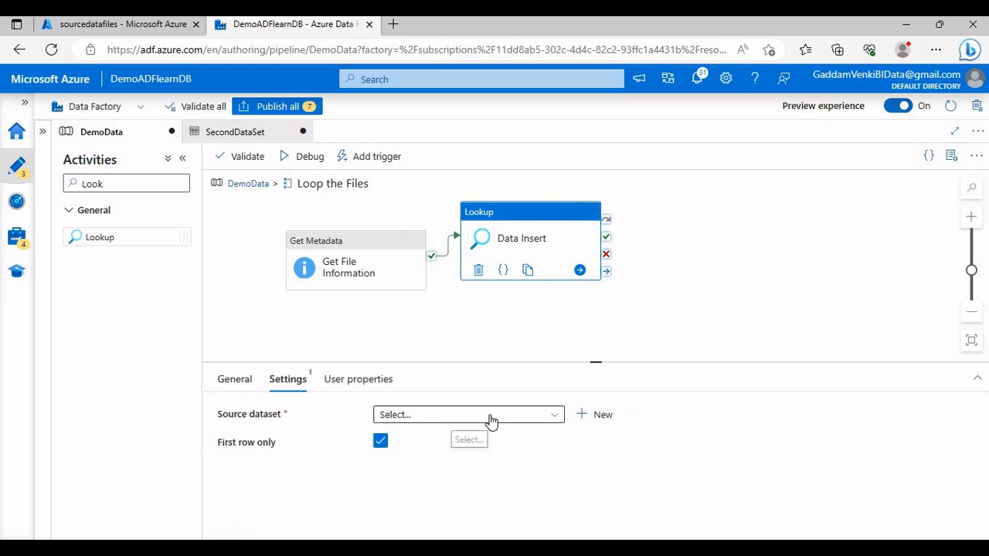
pyautogui.click(448, 414)
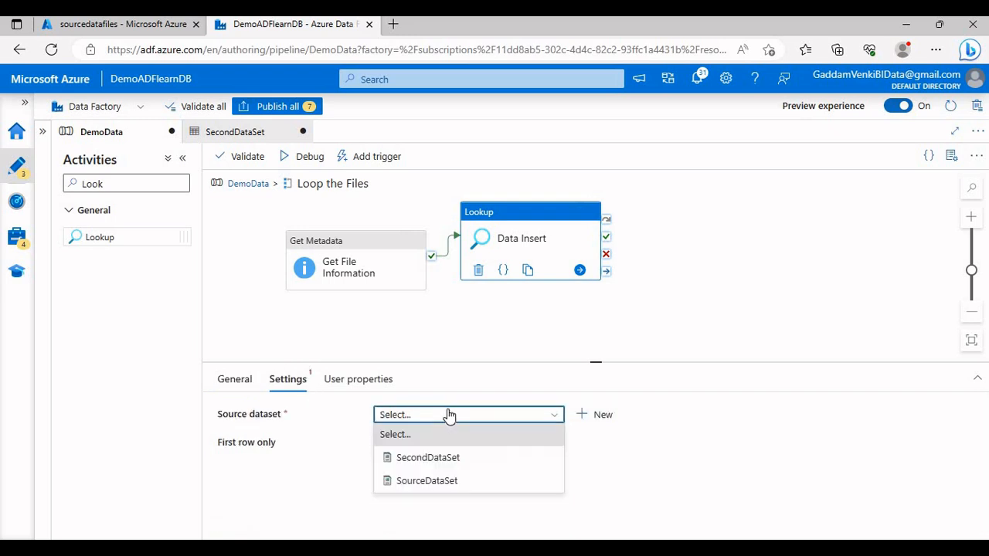
pyautogui.click(598, 417)
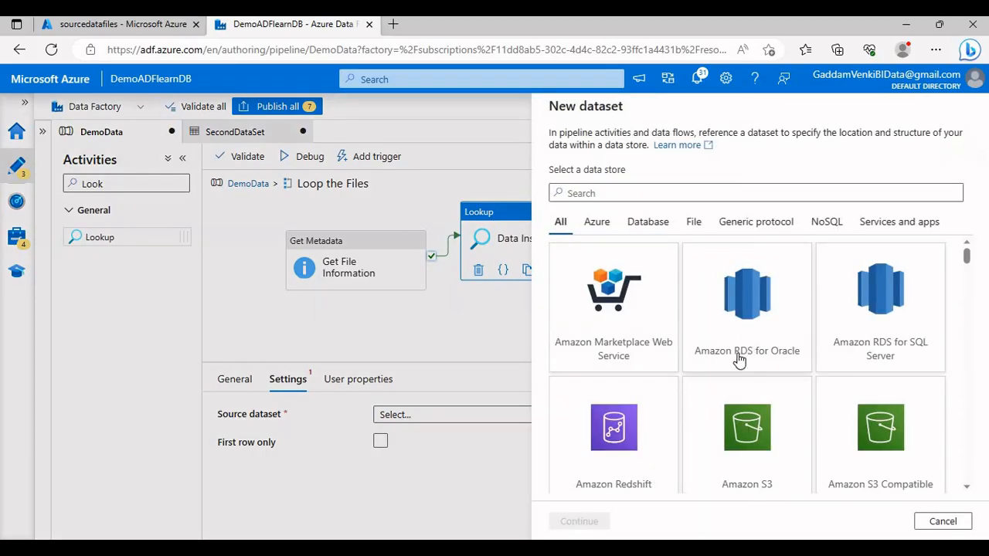
pyautogui.scroll(-2, 739, 387)
pyautogui.scroll(2, 740, 348)
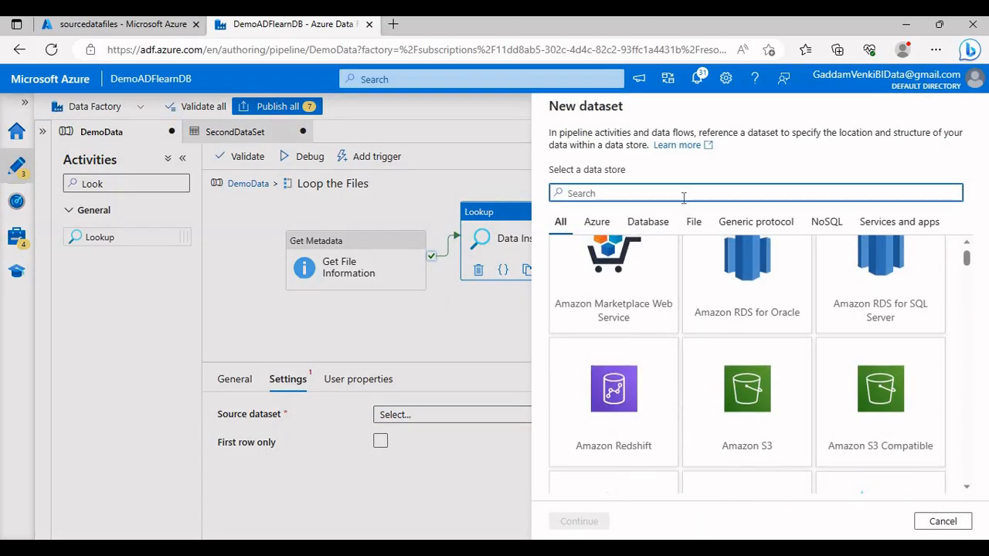
pyautogui.write('SQL')
pyautogui.scroll(-2, 777, 387)
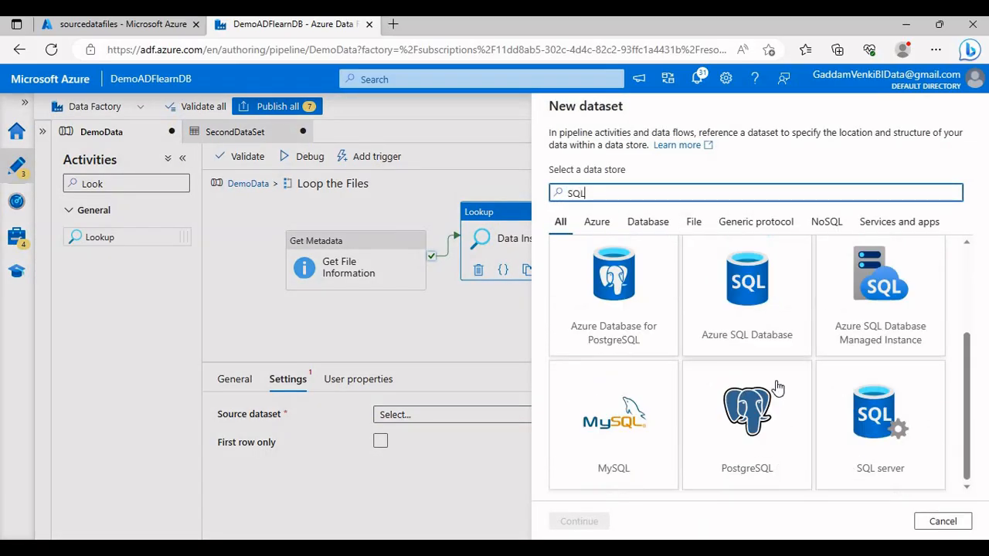
pyautogui.click(772, 344)
pyautogui.click(576, 522)
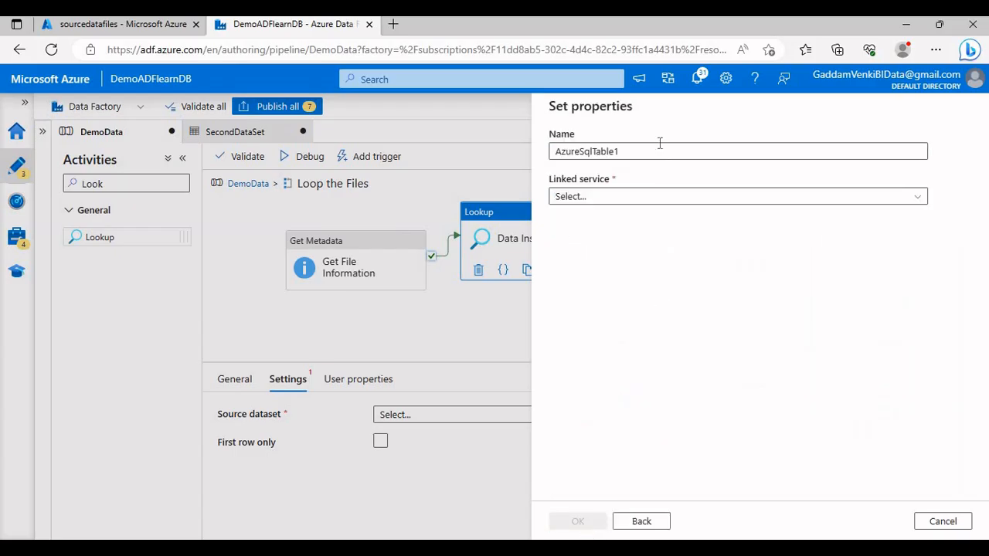
# Step: Name the new dataset ThirdDaaSet, link it to the AzureSqlDatabase service without choosing a table, and create it
pyautogui.moveTo(651, 152); pyautogui.dragTo(510, 157)
pyautogui.write('Thi')
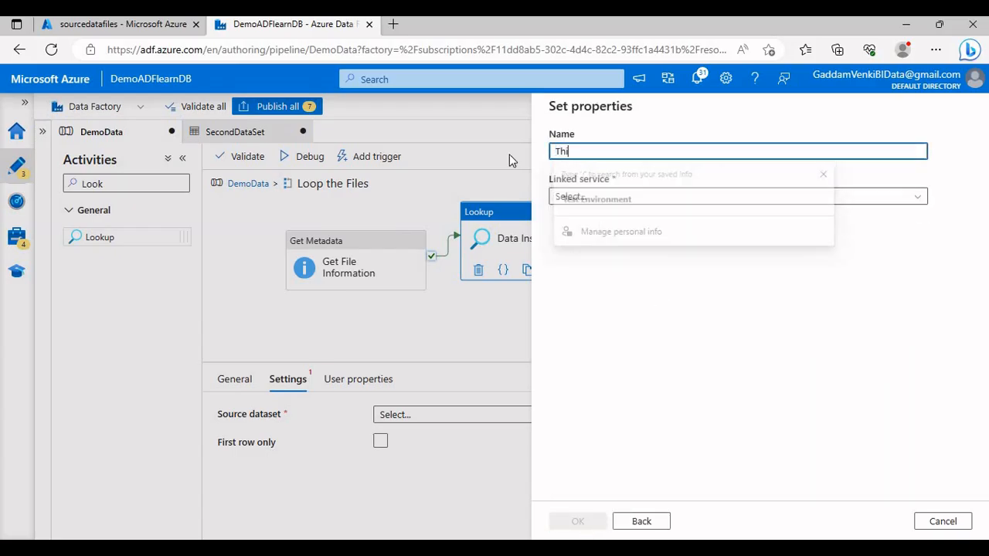
pyautogui.write('rdDaaSet')
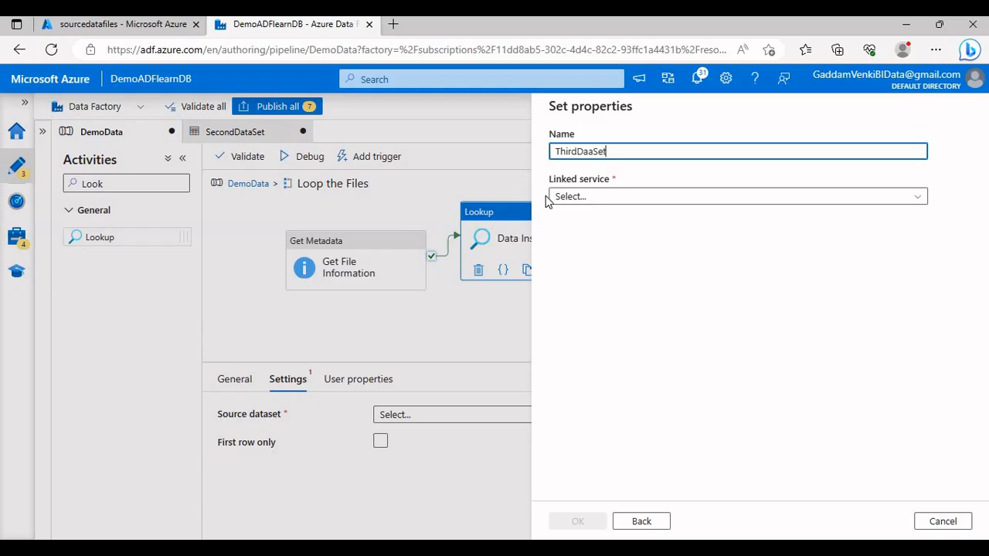
pyautogui.click(553, 198)
pyautogui.click(589, 296)
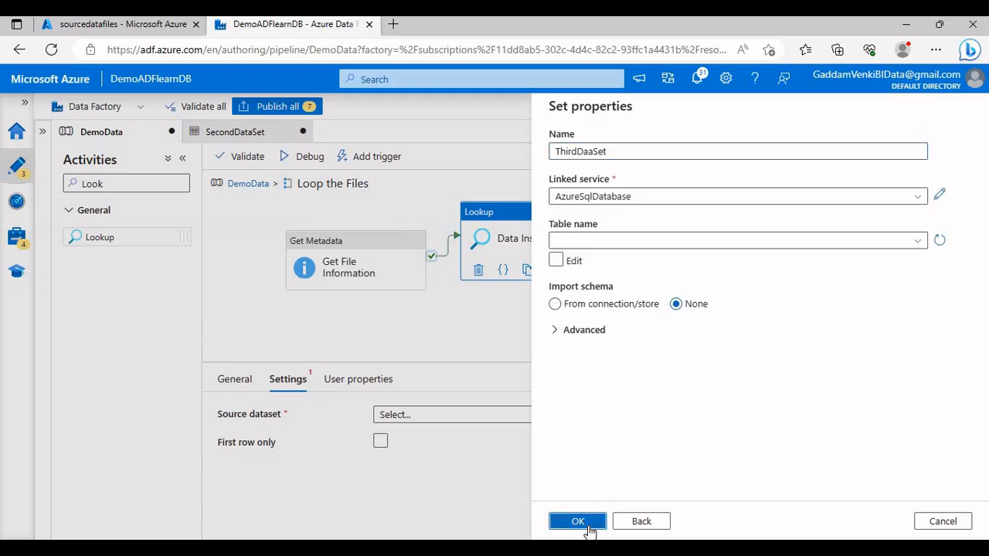
pyautogui.click(587, 527)
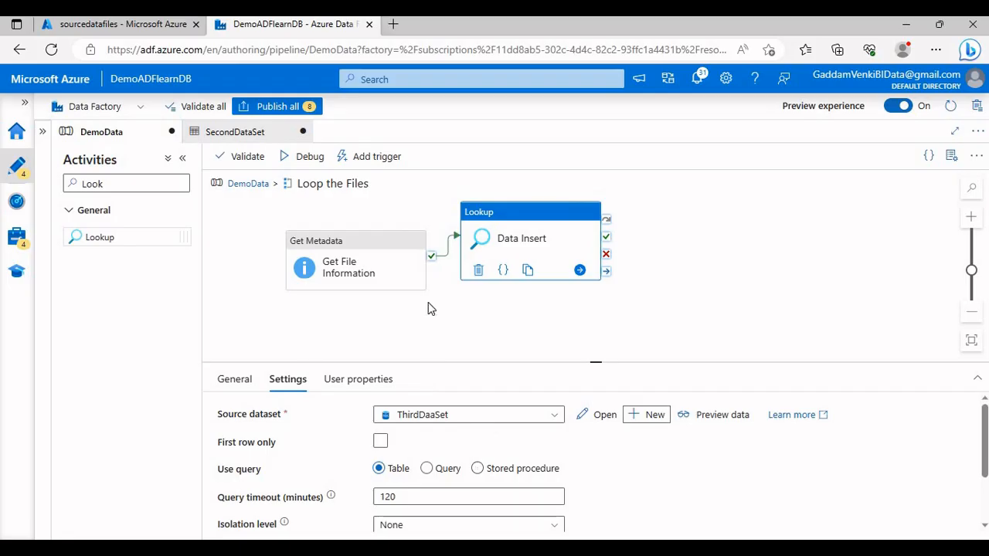
# Step: Set the Lookup to use a query and open a full-width expression builder for its dynamic content
pyautogui.moveTo(430, 361); pyautogui.dragTo(422, 275)
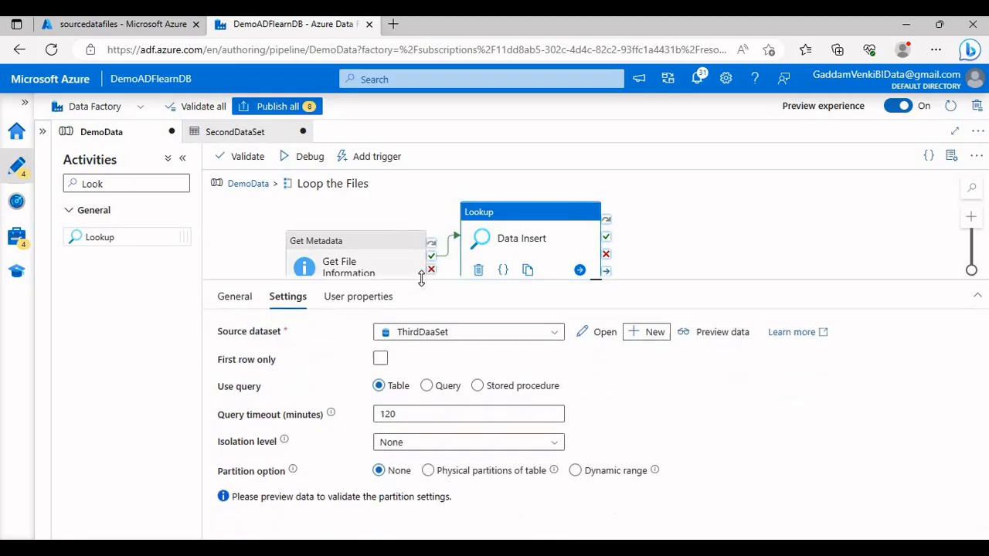
pyautogui.click(430, 382)
pyautogui.click(468, 440)
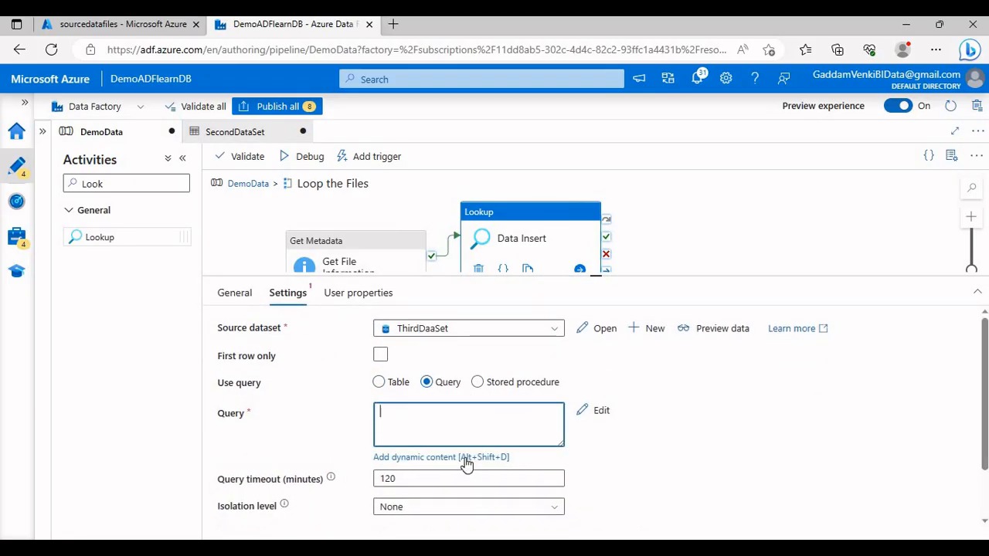
pyautogui.click(464, 457)
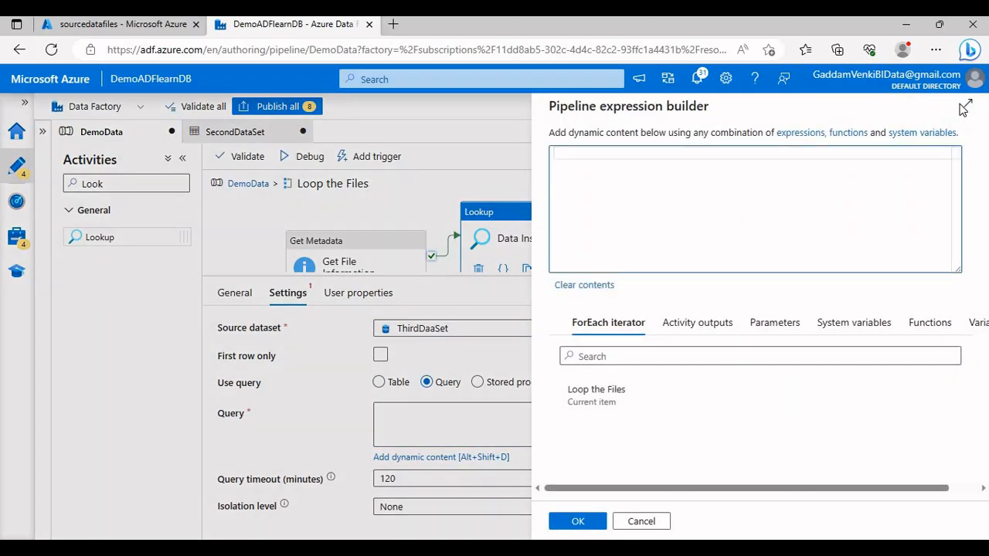
pyautogui.click(967, 108)
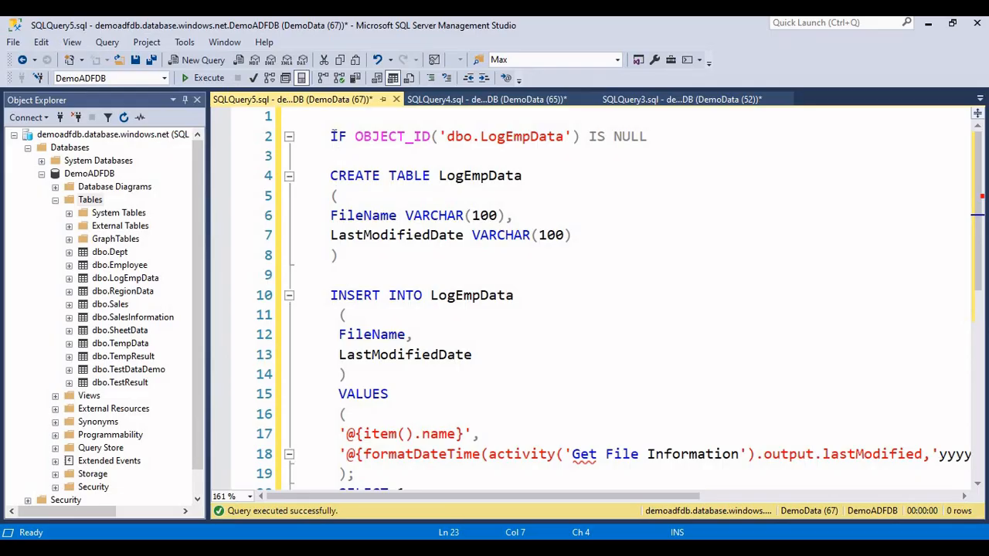
# Step: Copy the LogEmpData create-and-insert script from SQL Server Management Studio and paste it into the enlarged query expression box in Azure Data Factory
pyautogui.moveTo(331, 136); pyautogui.dragTo(431, 381)
pyautogui.scroll(-2, 417, 382)
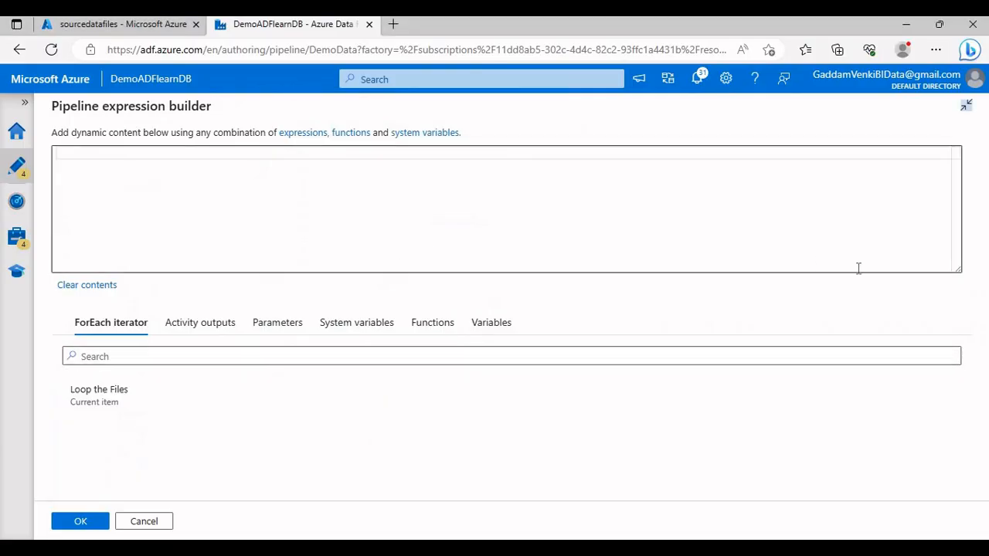
pyautogui.click(959, 270)
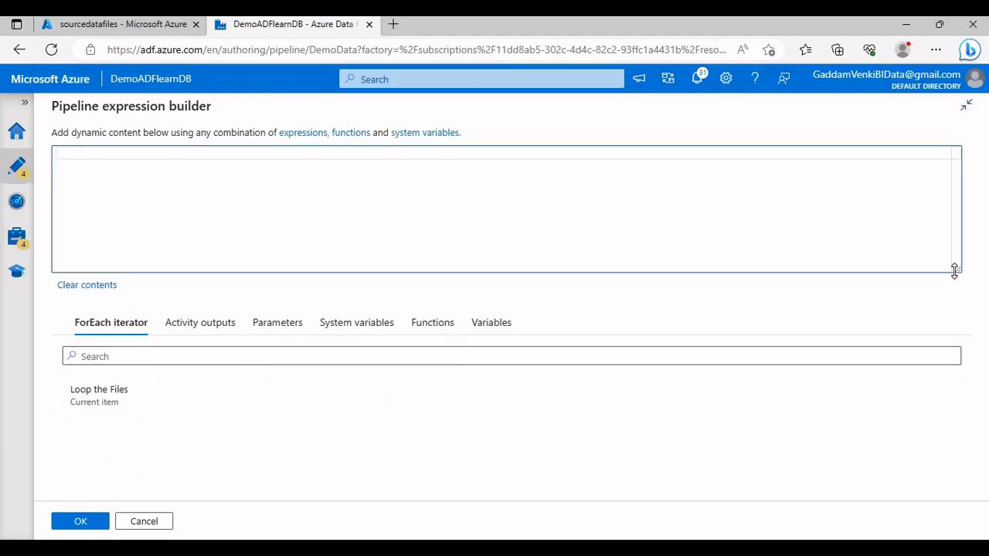
pyautogui.moveTo(955, 269); pyautogui.dragTo(955, 452)
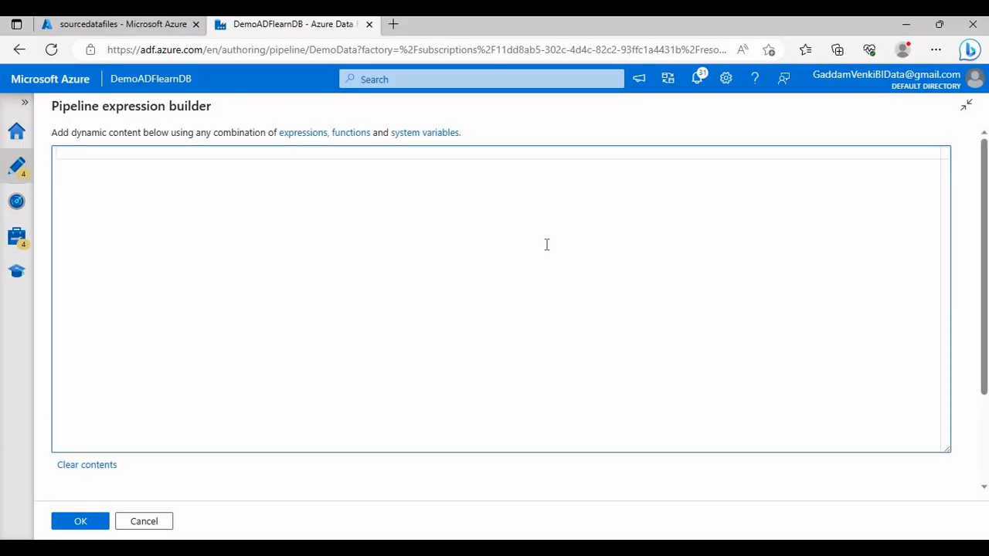
pyautogui.write("IF OBJECT_ID('dbo.LogEmpData') IS NULL      CREATE TABLE LogEmpData     (     FileName VARCHAR(100),     LastModifiedDate VARCHAR(100)     )      INSERT INTO LogEmpData      (      FileName,      LastModifiedDate      )      VALUES      (      '@{item().name}',      '@{formatDateTime(activity('Get File Information').output.lastModified,'yyyy-MM-dd HH:mm:ss')}'      );      SELECT 1;")
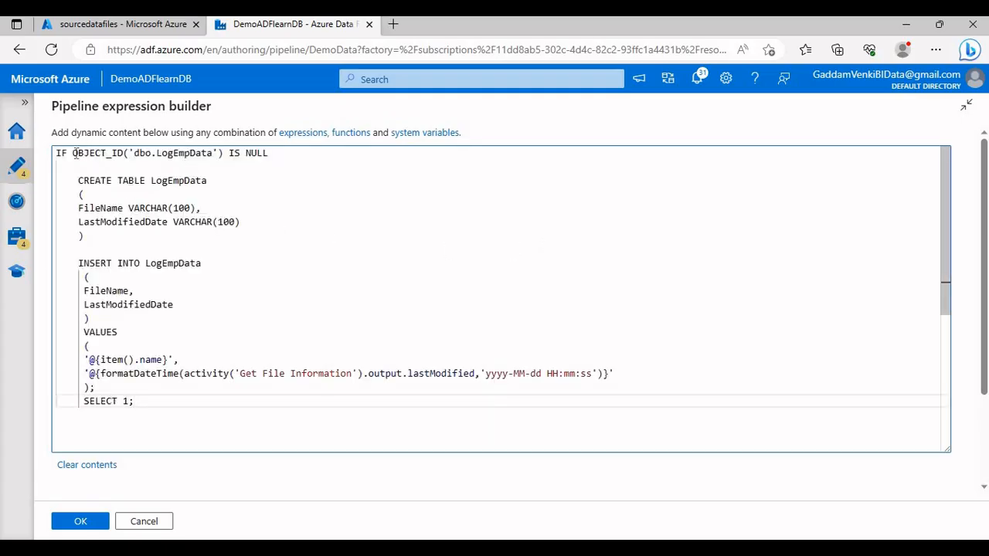
# Step: Examine the pasted script's table existence check, CREATE TABLE columns, INSERT statement, and item name and last modified expressions
pyautogui.moveTo(72, 153); pyautogui.dragTo(267, 153)
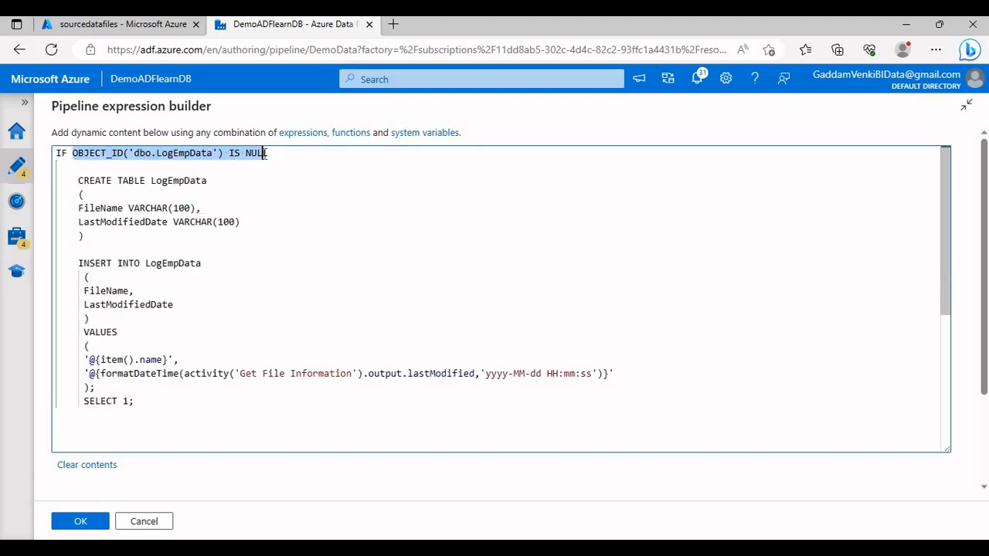
pyautogui.click(193, 162)
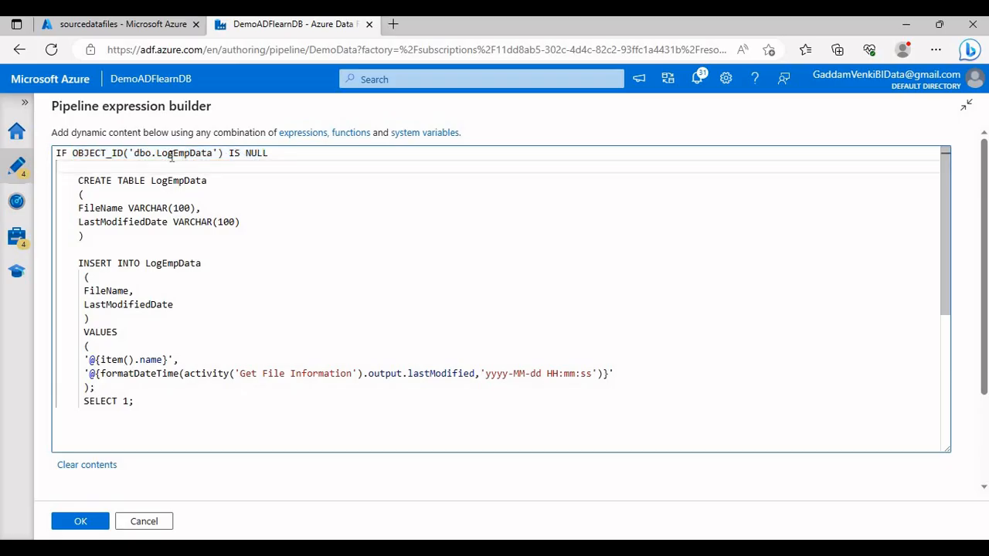
pyautogui.moveTo(88, 180); pyautogui.dragTo(128, 263)
pyautogui.click(118, 237)
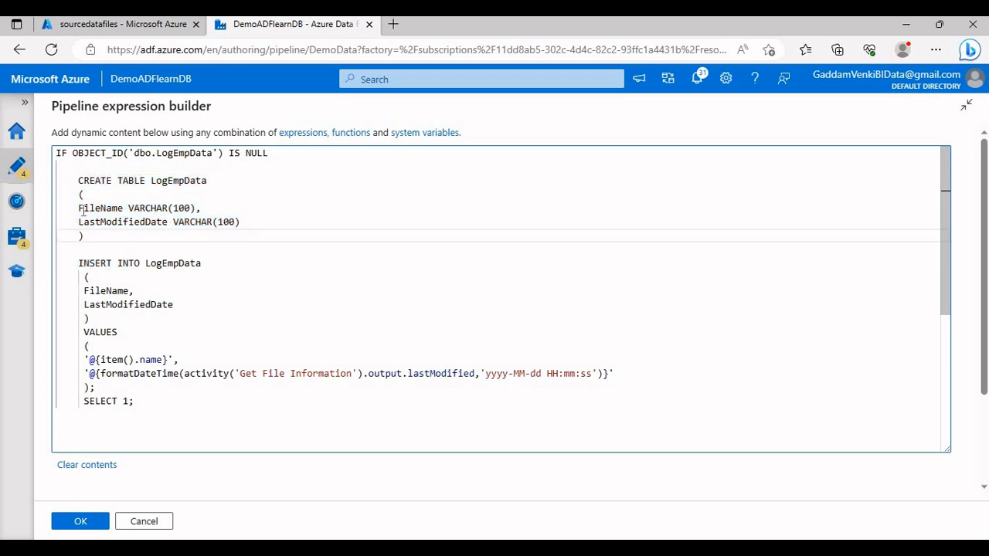
pyautogui.doubleClick(114, 208)
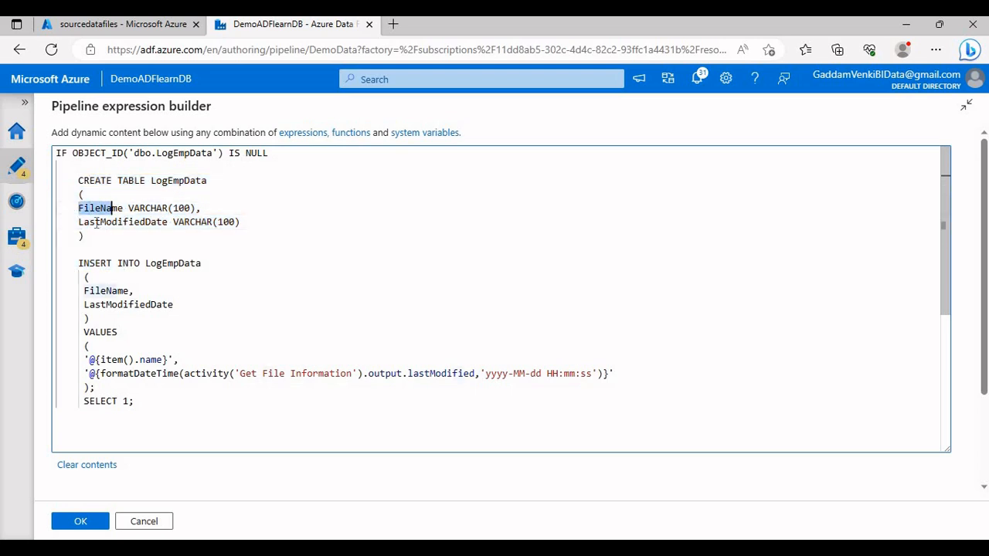
pyautogui.moveTo(95, 179); pyautogui.dragTo(95, 387)
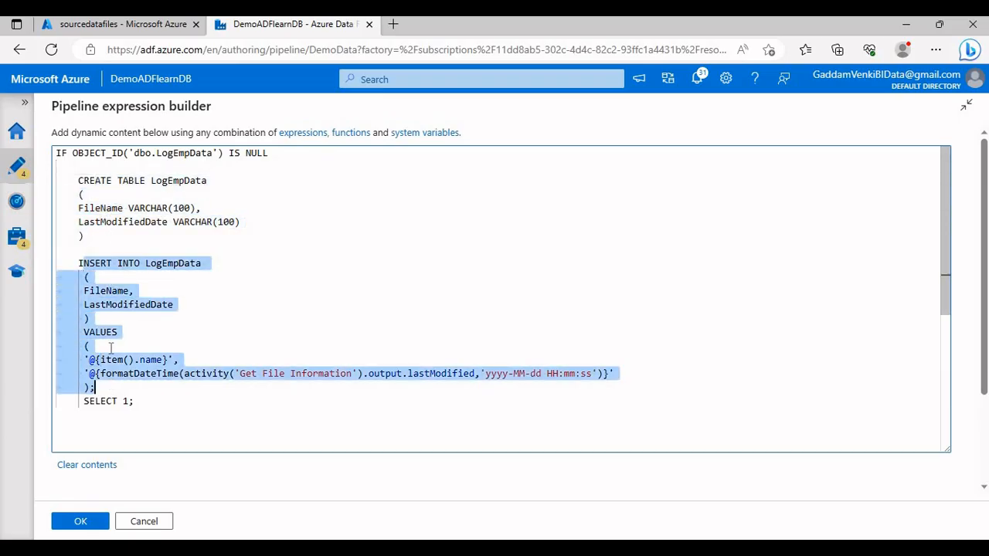
pyautogui.click(117, 305)
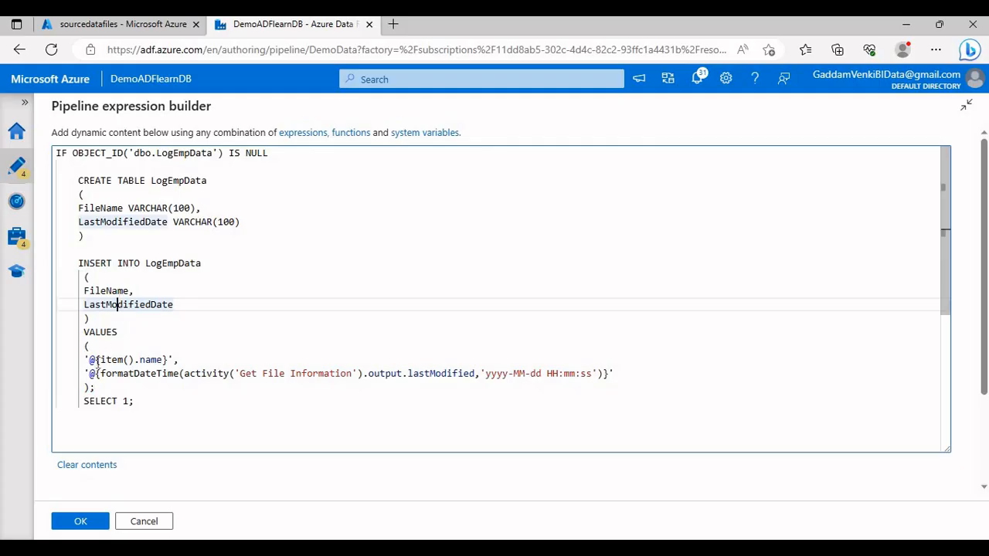
pyautogui.moveTo(100, 359); pyautogui.dragTo(164, 359)
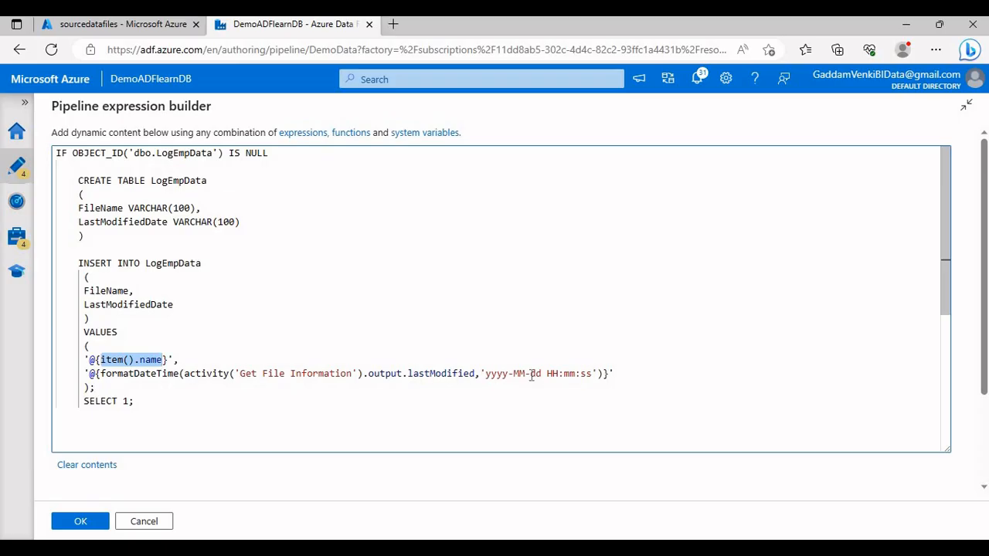
pyautogui.moveTo(144, 376)
pyautogui.click(244, 413)
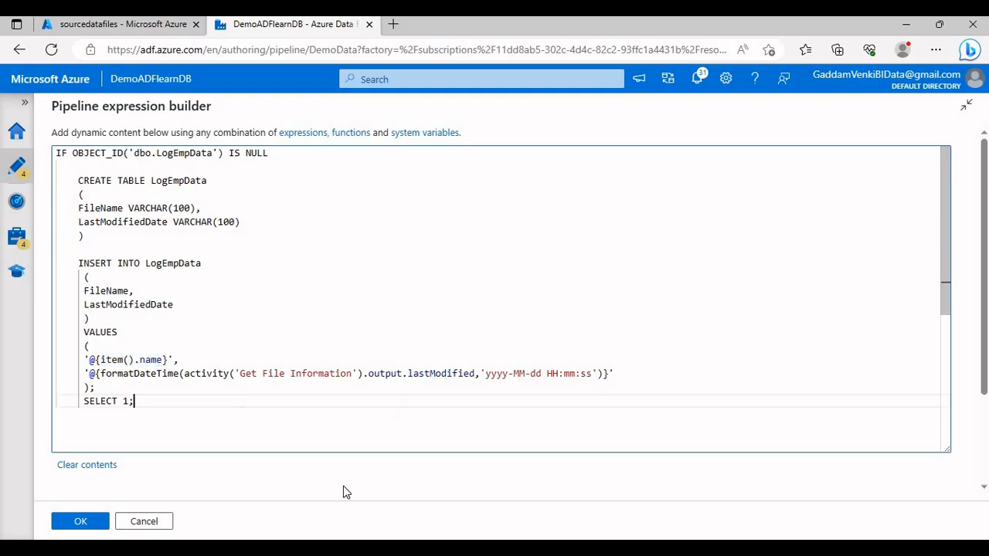
# Step: Switch to SQL Server Management Studio, add SELECT * FROM LogEmpData below the script, run only that line, and hide the results pane
pyautogui.click(384, 548)
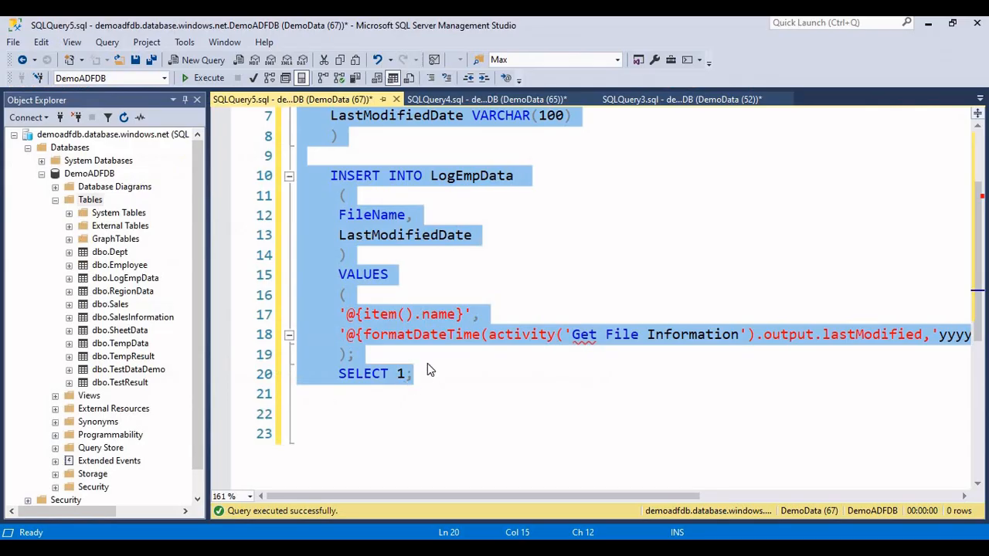
pyautogui.scroll(2, 437, 302)
pyautogui.click(463, 160)
pyautogui.doubleClick(463, 173)
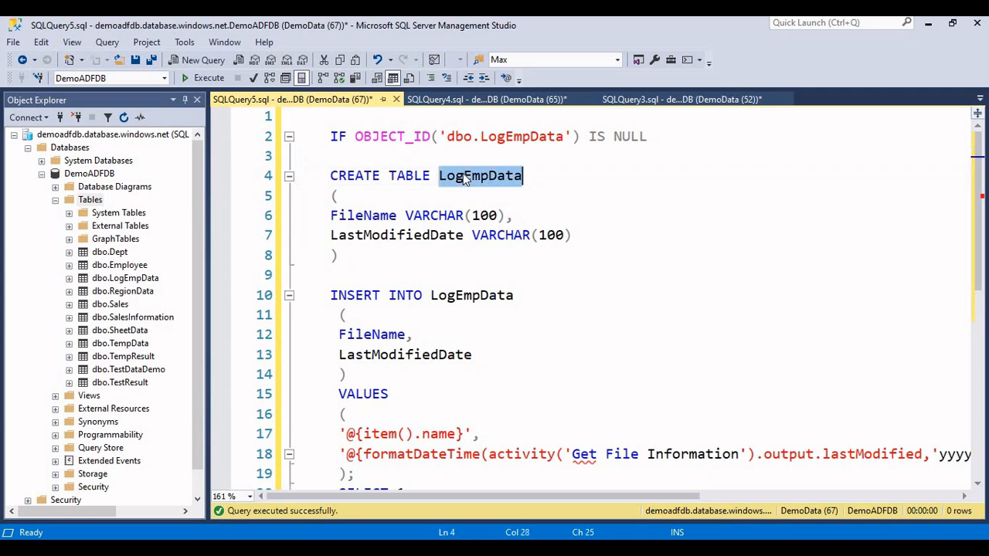
pyautogui.scroll(-4, 508, 413)
pyautogui.click(508, 413)
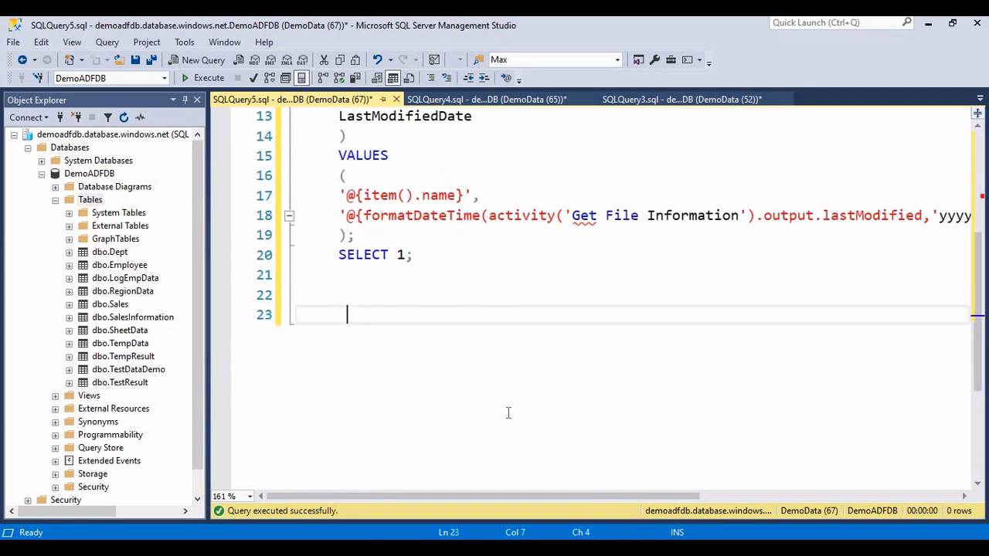
pyautogui.write('SELECT ')
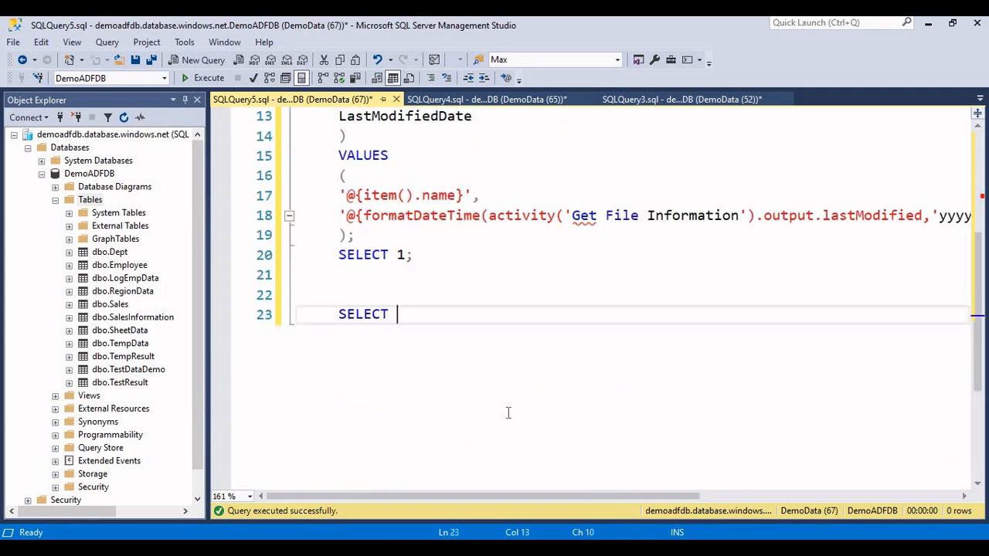
pyautogui.write('* FROM LogEmpData')
pyautogui.hotkey('shift', 'Home')
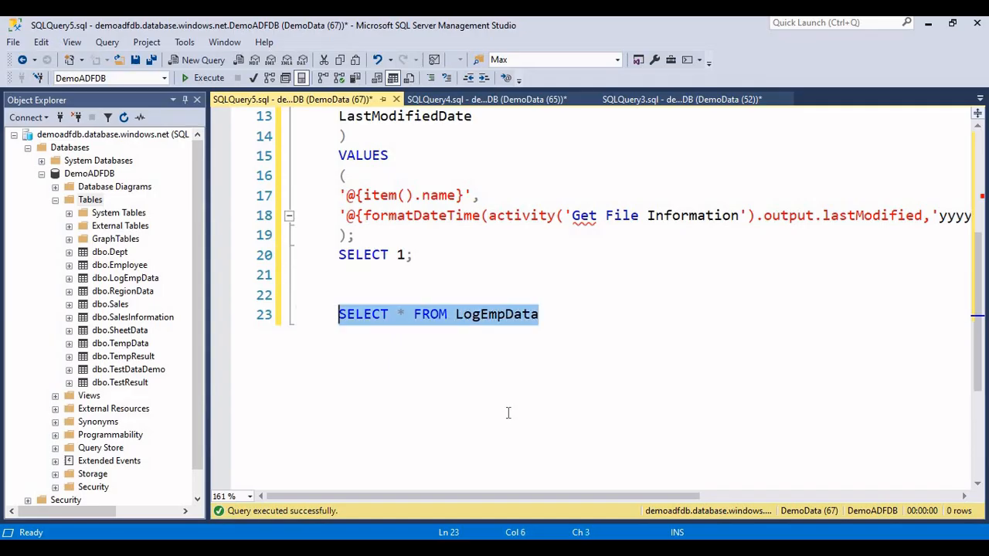
pyautogui.click(222, 78)
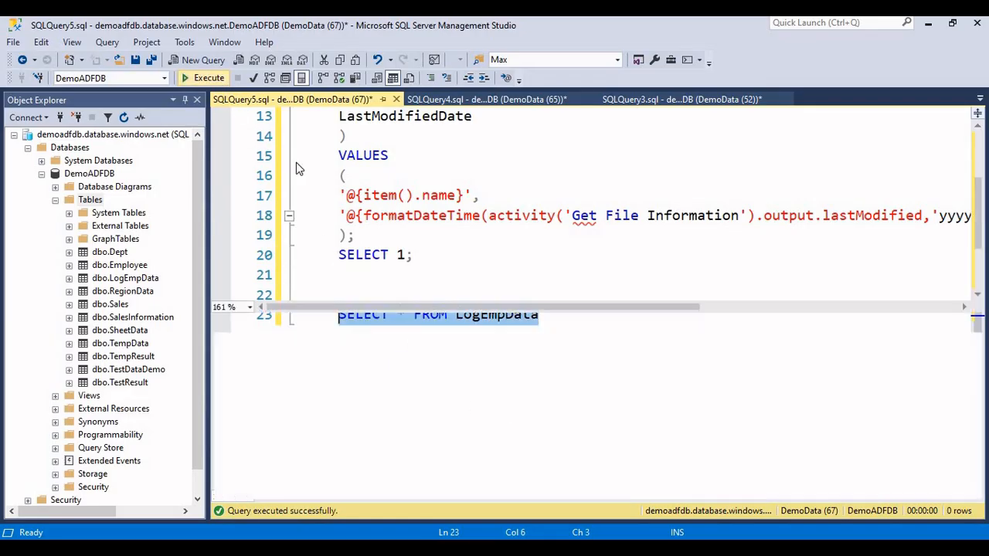
pyautogui.hotkey('ctrl', 'r')
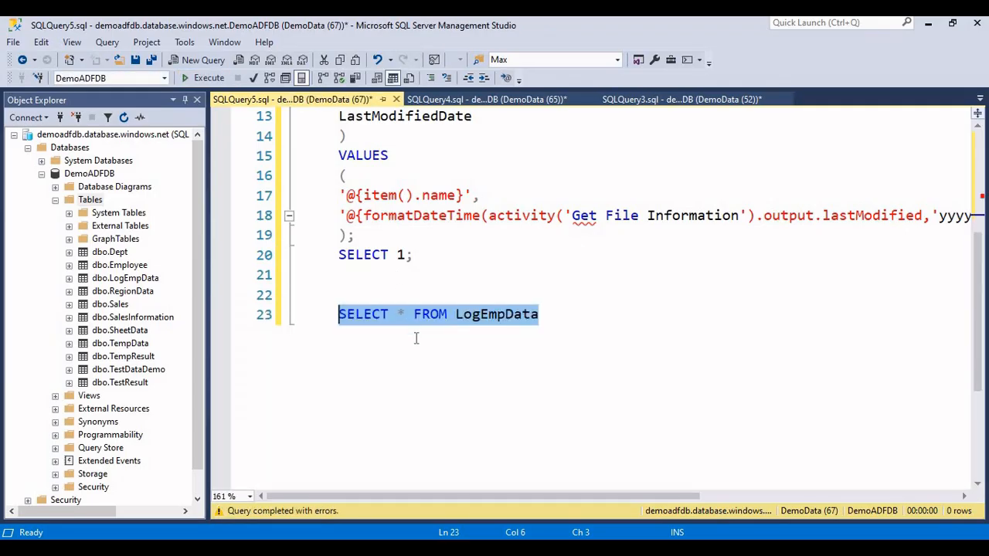
# Step: Return to Azure Data Factory and check the Get File Information activity name referenced in the script's formatDateTime expression
pyautogui.hotkey('alt', 'Tab')
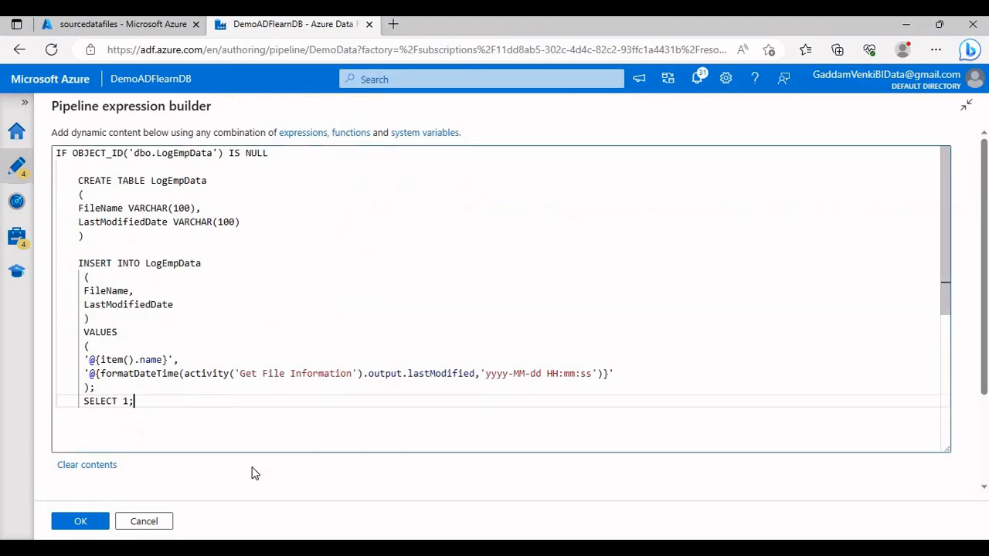
pyautogui.moveTo(240, 374); pyautogui.dragTo(361, 376)
pyautogui.click(327, 389)
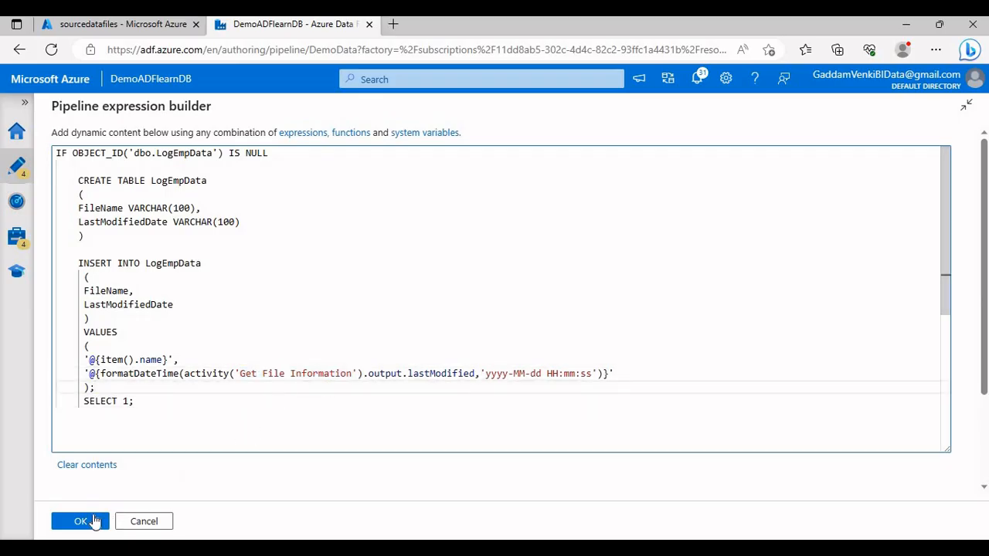
# Step: Accept the Data Insert lookup's query and check the Get Metadata activity's name in its general settings
pyautogui.click(81, 521)
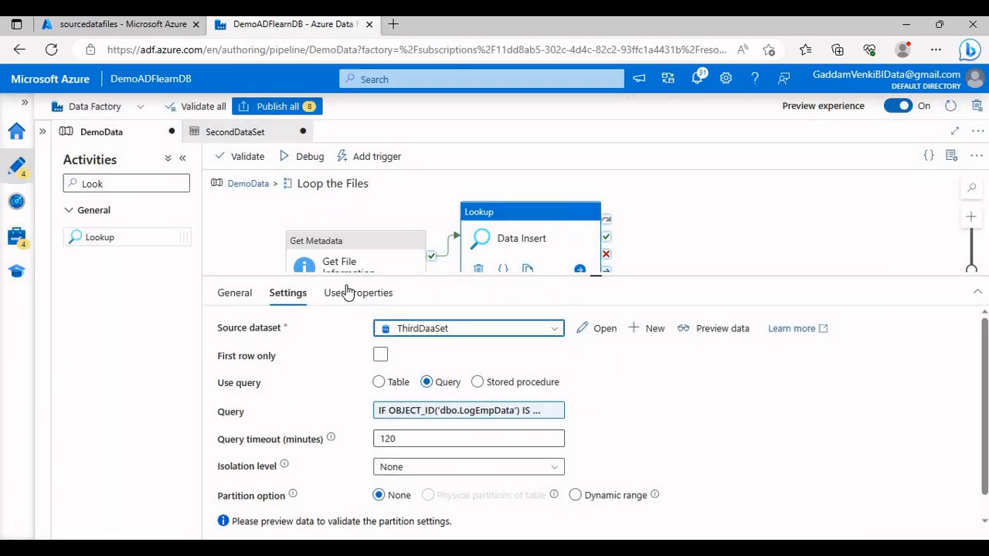
pyautogui.click(344, 232)
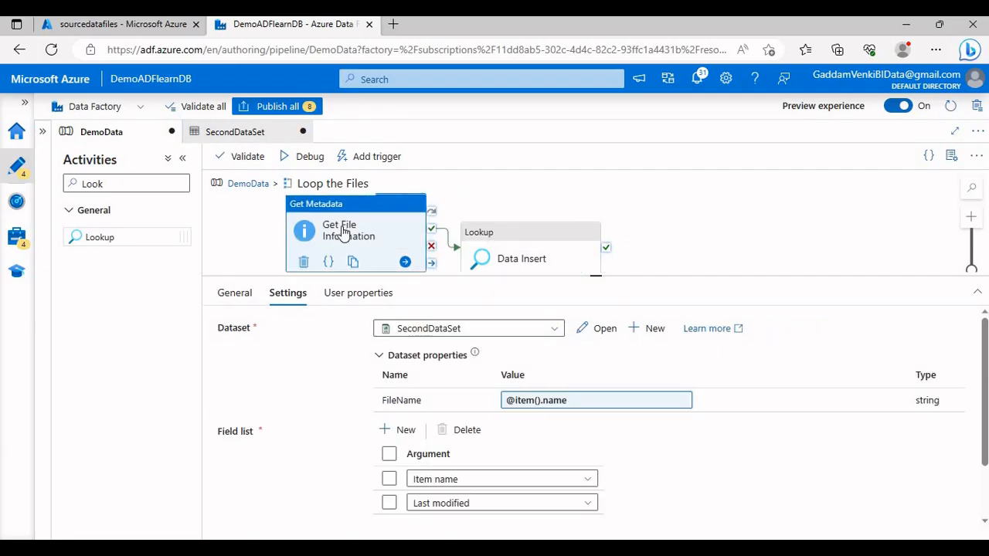
pyautogui.click(234, 293)
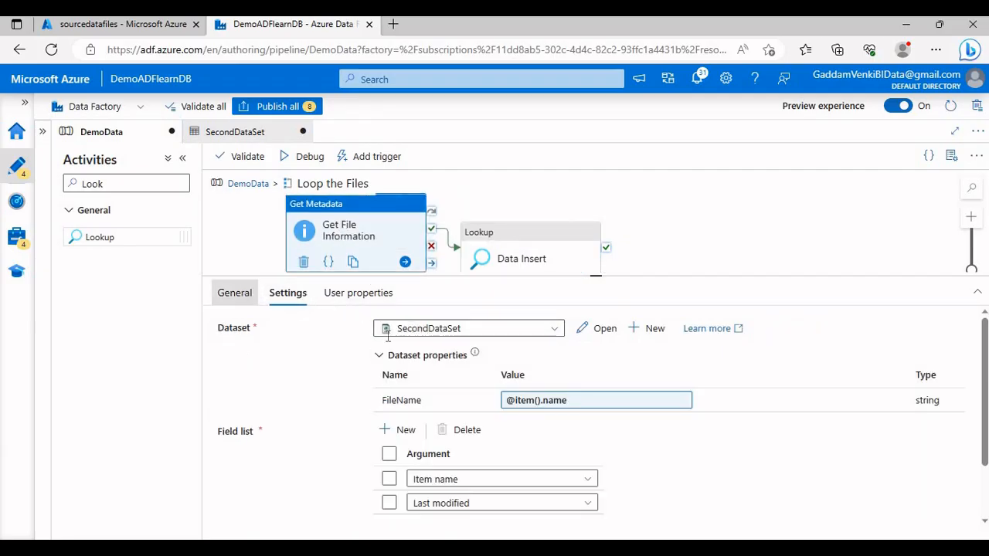
pyautogui.moveTo(467, 330); pyautogui.dragTo(387, 330)
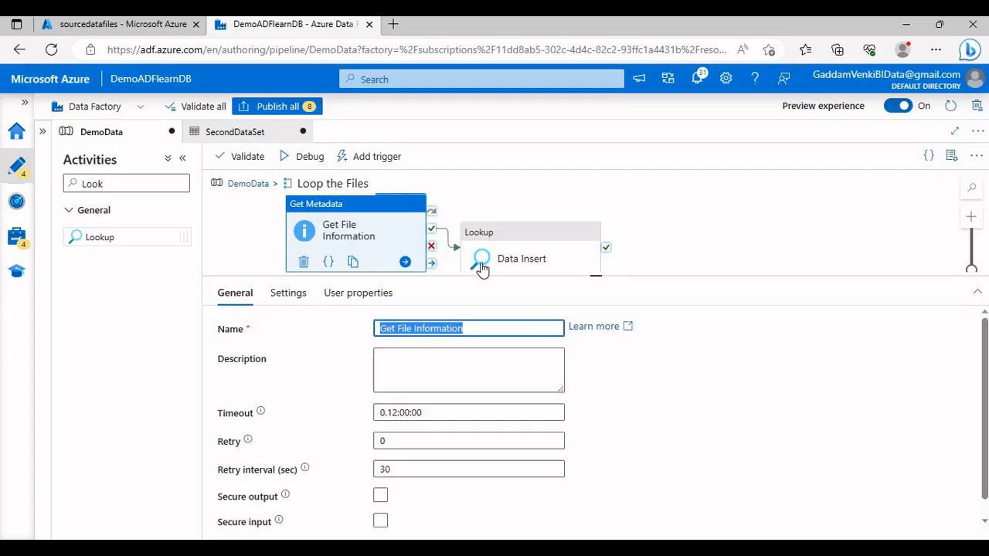
# Step: Reopen the Data Insert lookup's query in the enlarged expression builder, view the available activity outputs, and accept the query
pyautogui.click(498, 247)
pyautogui.click(436, 415)
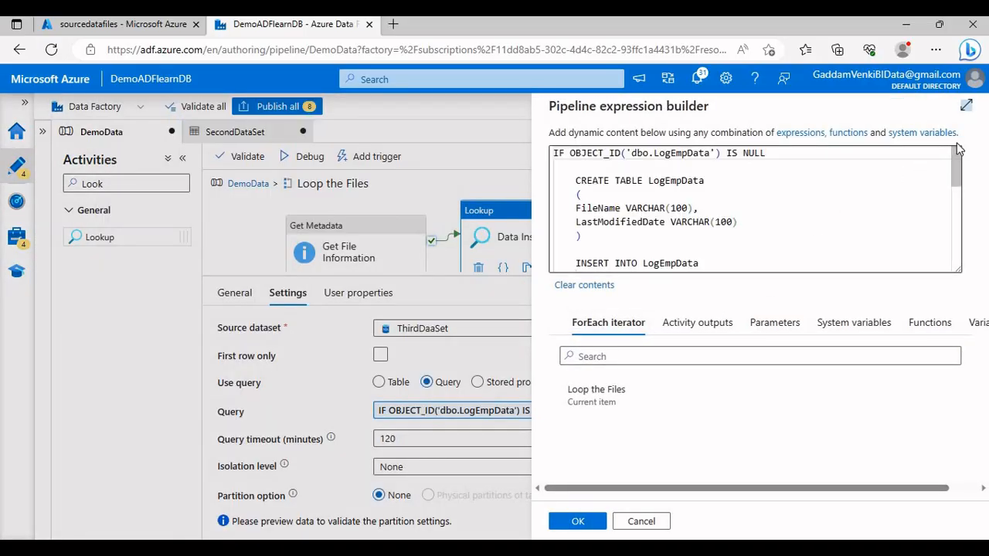
pyautogui.click(966, 105)
pyautogui.moveTo(969, 354); pyautogui.dragTo(949, 415)
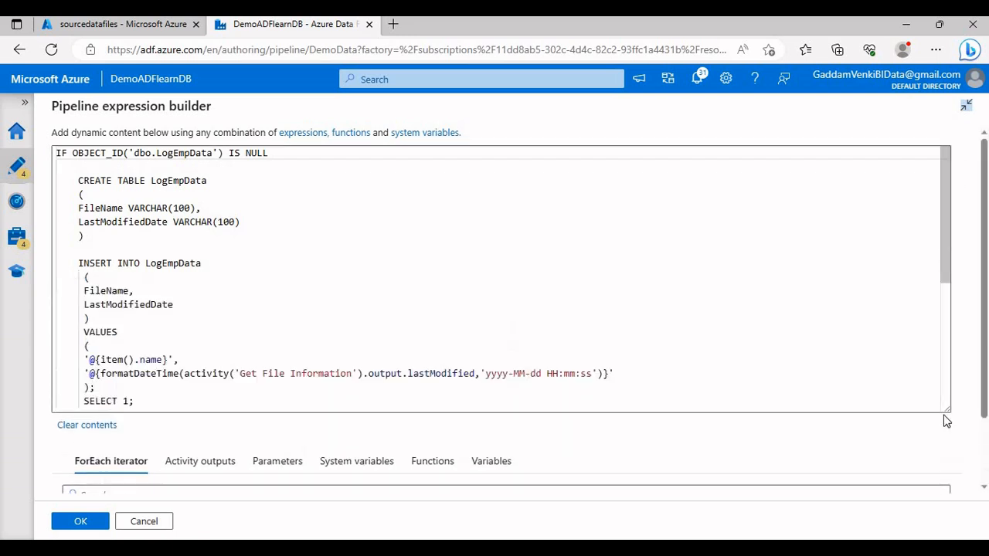
pyautogui.click(236, 461)
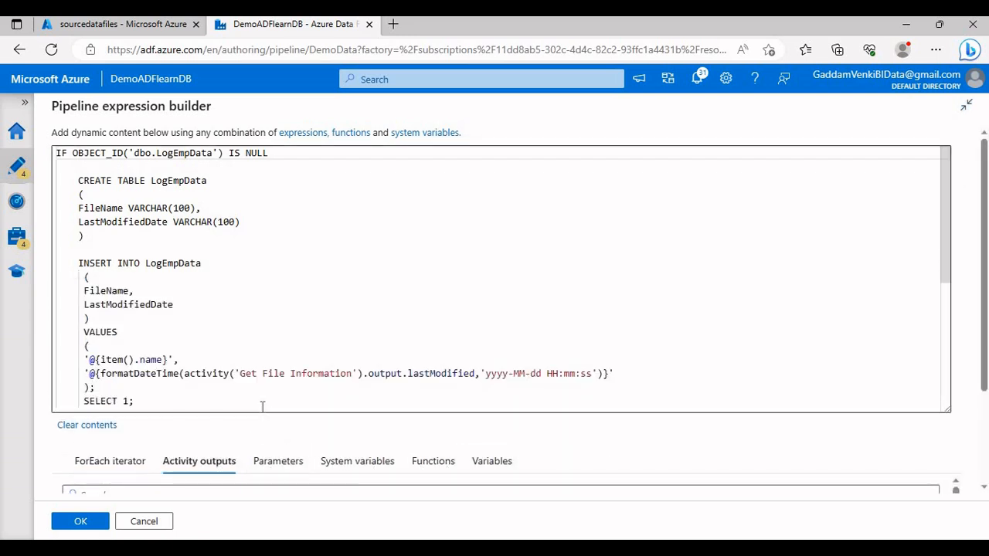
pyautogui.scroll(-1, 255, 448)
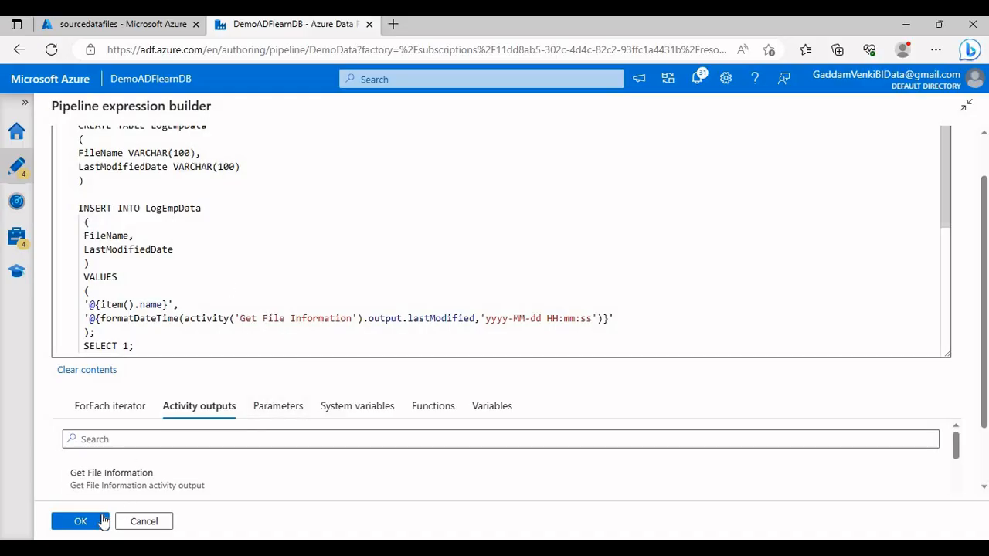
pyautogui.click(81, 521)
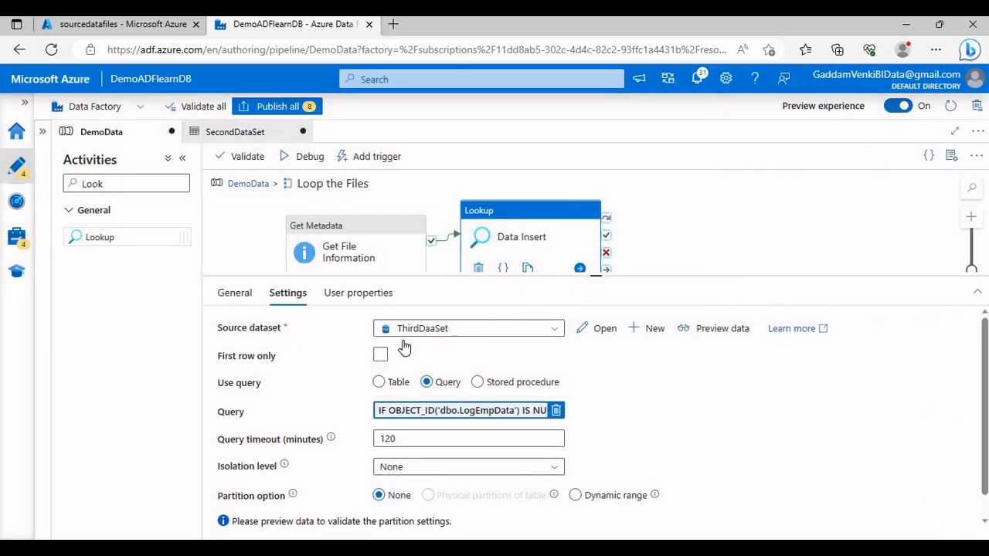
# Step: Copy the Get File Information activity's name and reopen the Data Insert lookup's query in the enlarged expression builder
pyautogui.click(297, 266)
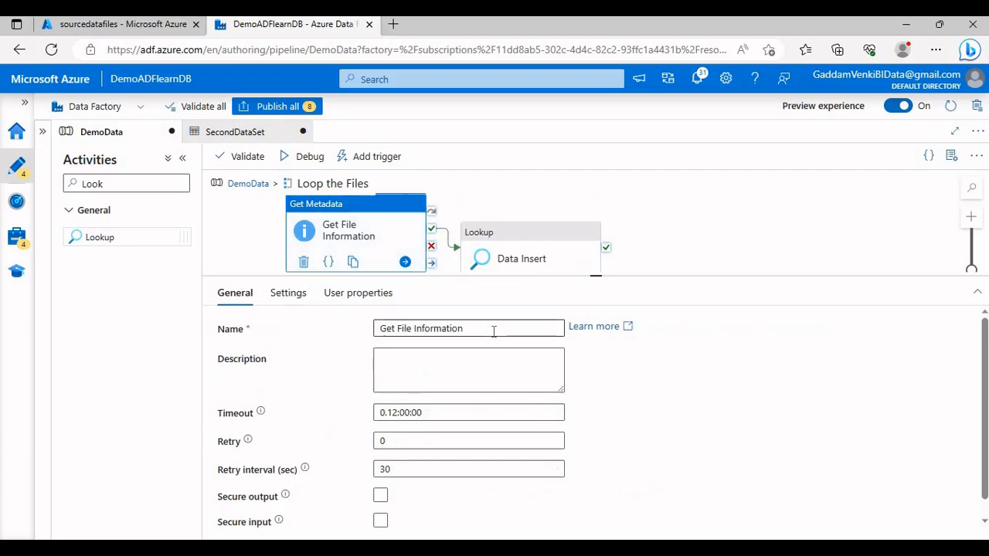
pyautogui.moveTo(492, 332); pyautogui.dragTo(376, 328)
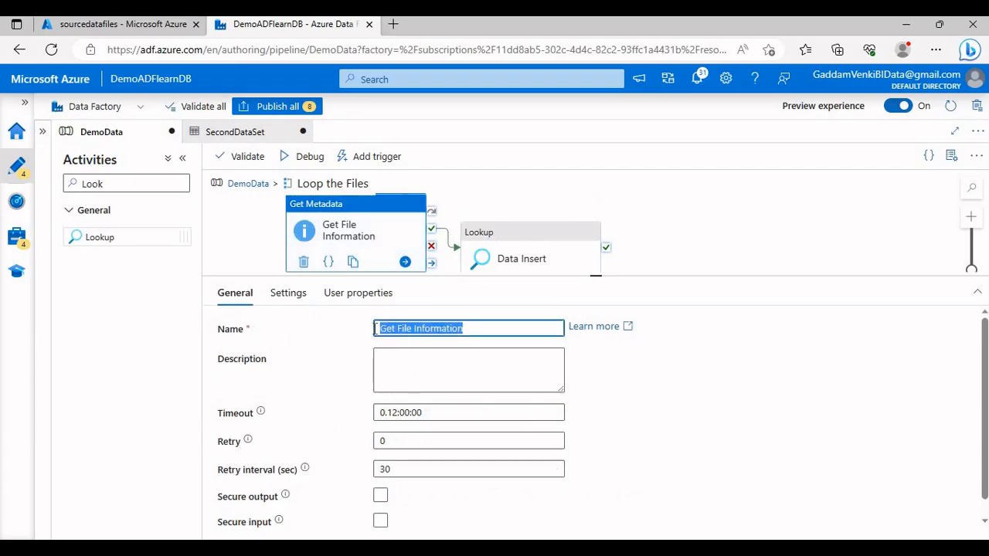
pyautogui.click(525, 242)
pyautogui.click(424, 417)
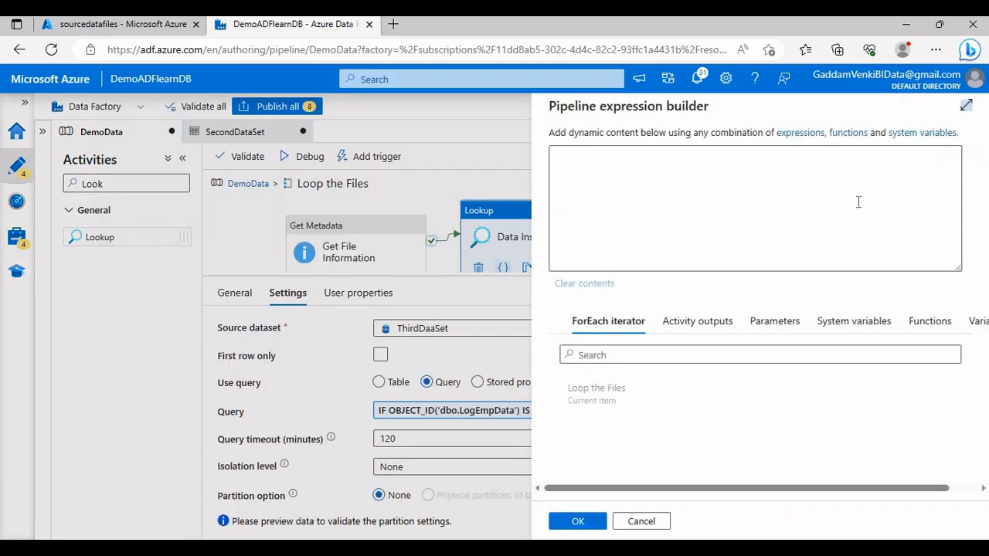
pyautogui.click(963, 109)
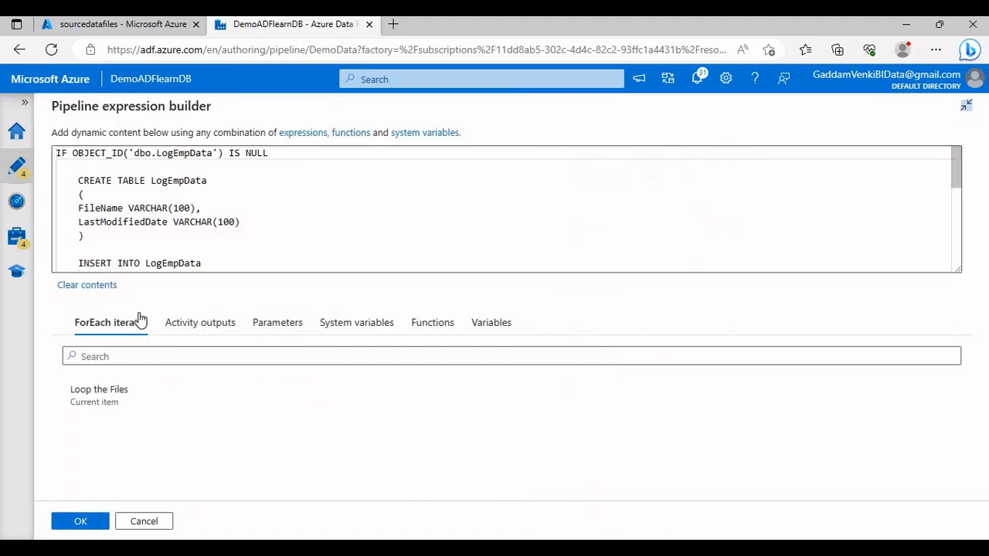
# Step: Replace the activity name in the query's formatDateTime expression with the copied Get File Information and accept the query
pyautogui.click(209, 267)
pyautogui.hotkey('ctrl', 'a')
pyautogui.click(245, 224)
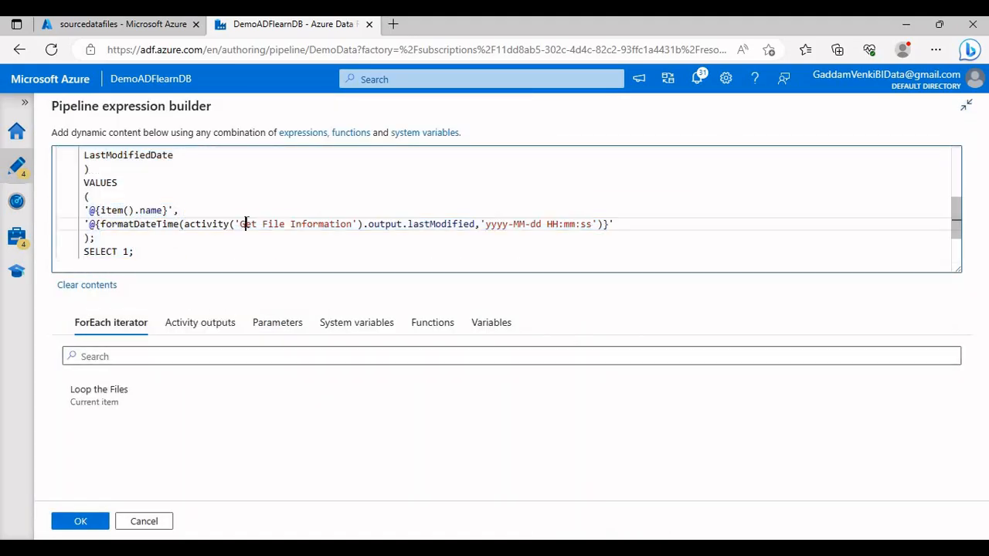
pyautogui.moveTo(247, 224); pyautogui.dragTo(351, 226)
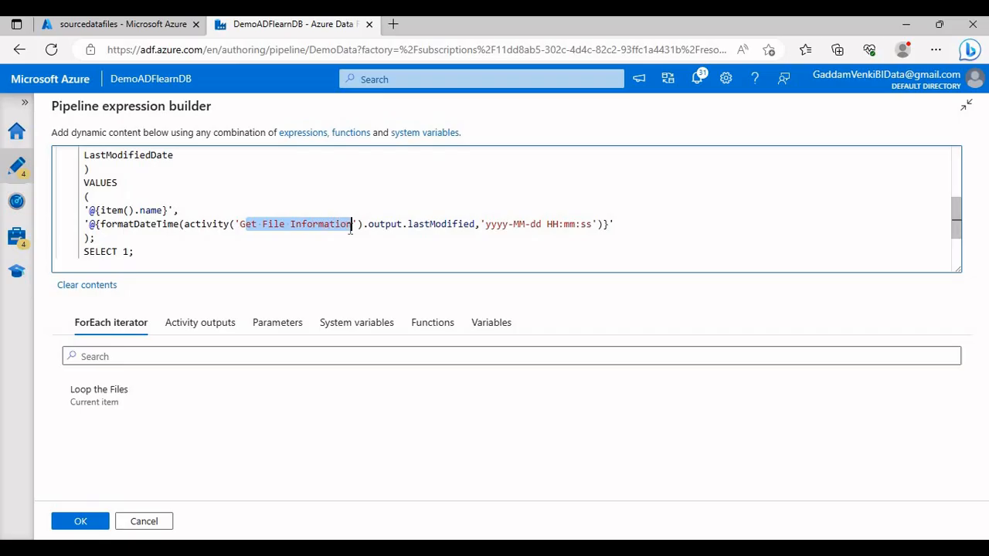
pyautogui.hotkey('ctrl', 'x')
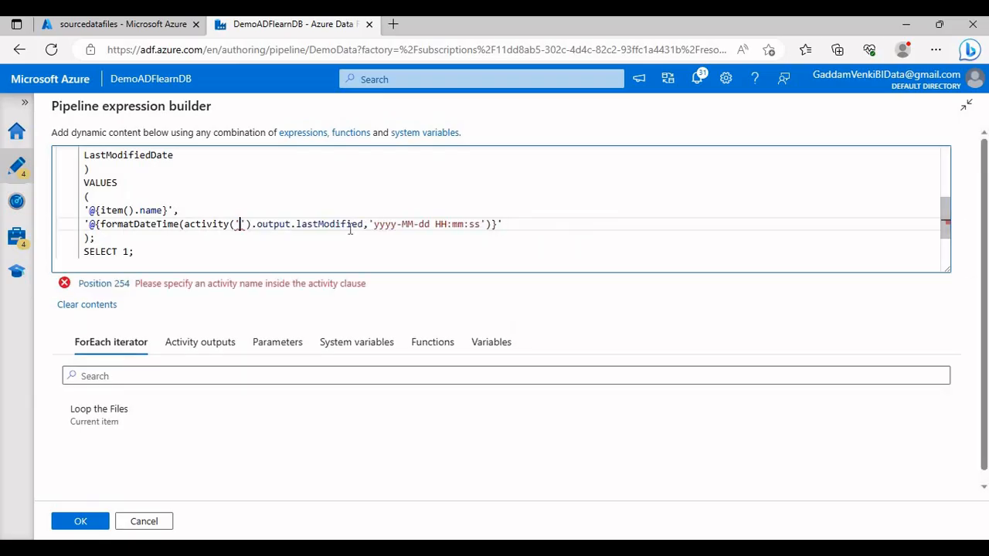
pyautogui.hotkey('ctrl', 'v')
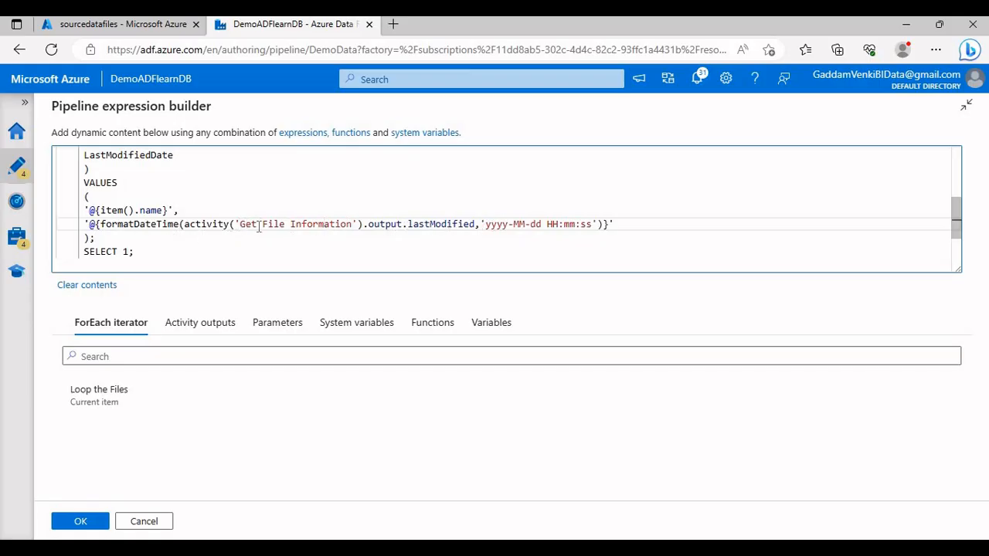
pyautogui.scroll(5, 165, 251)
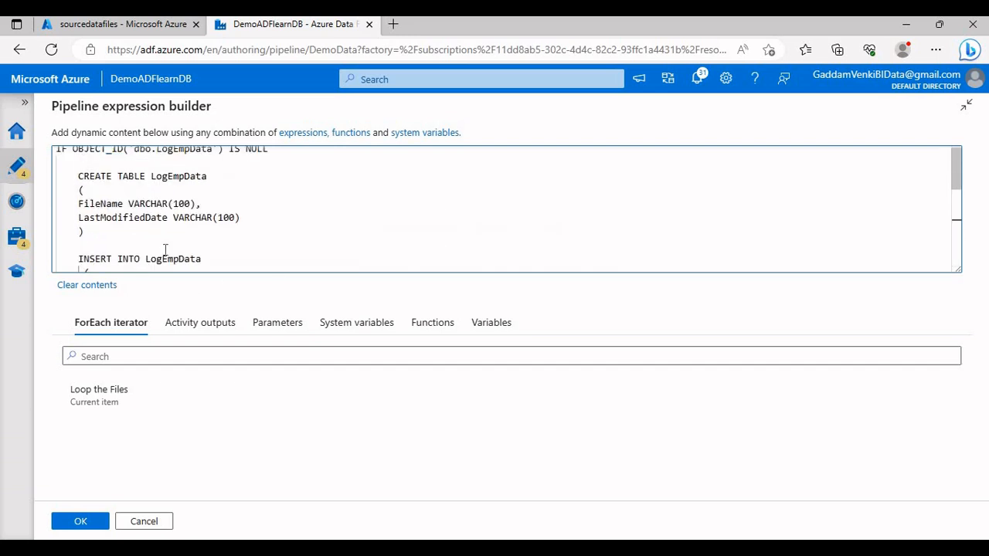
pyautogui.click(79, 521)
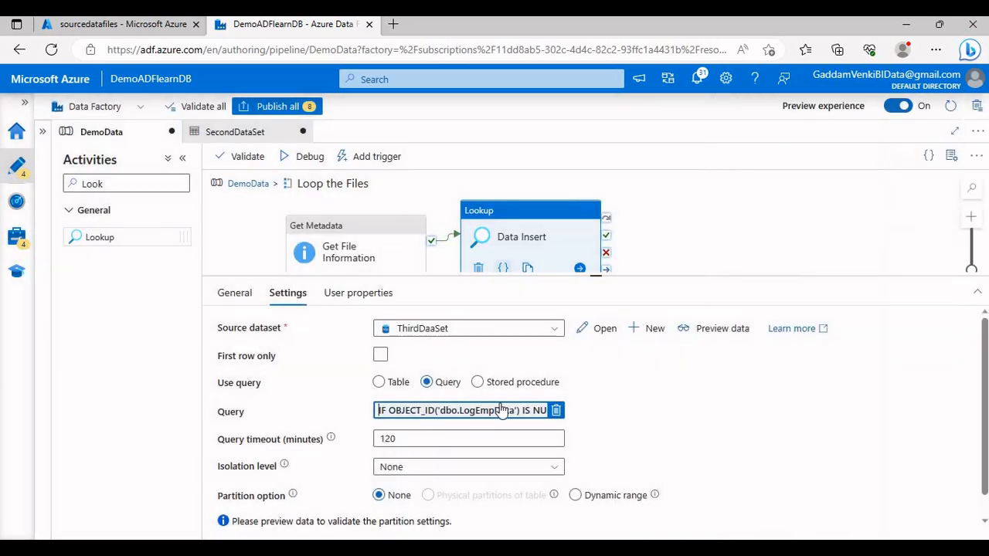
# Step: Return from the Loop the Files activities to the DemoData pipeline, validate it, and start a debug run
pyautogui.moveTo(585, 275); pyautogui.dragTo(595, 315)
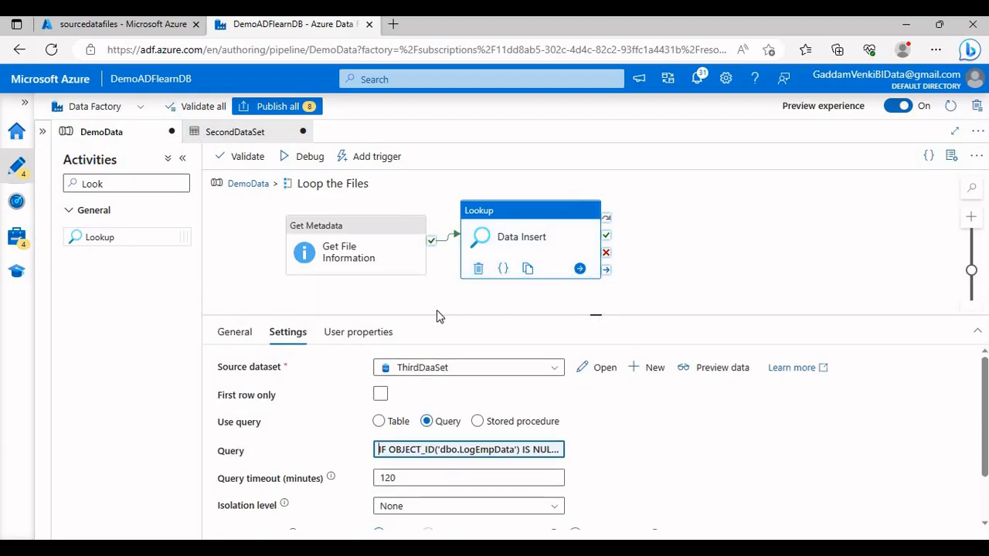
pyautogui.click(248, 184)
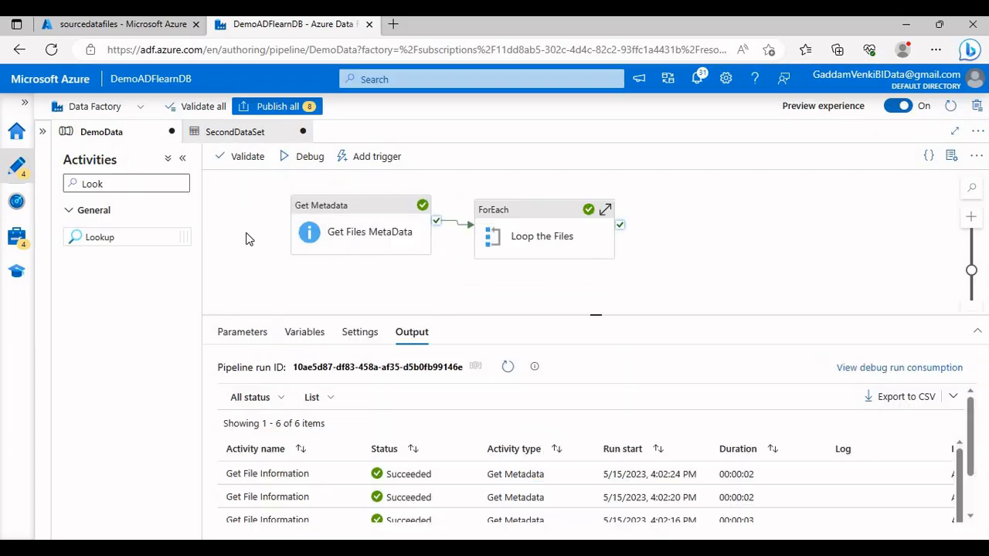
pyautogui.click(236, 158)
pyautogui.click(743, 521)
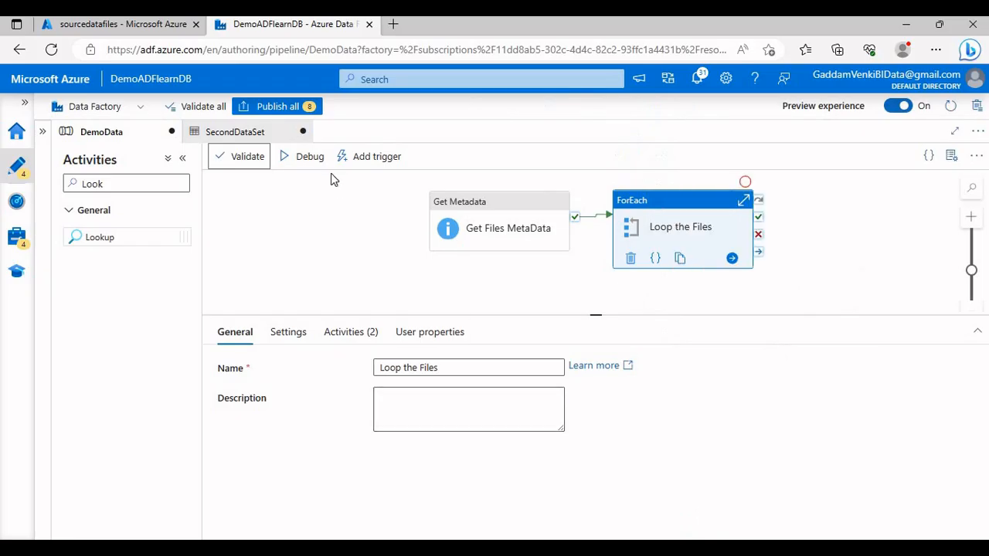
pyautogui.click(268, 248)
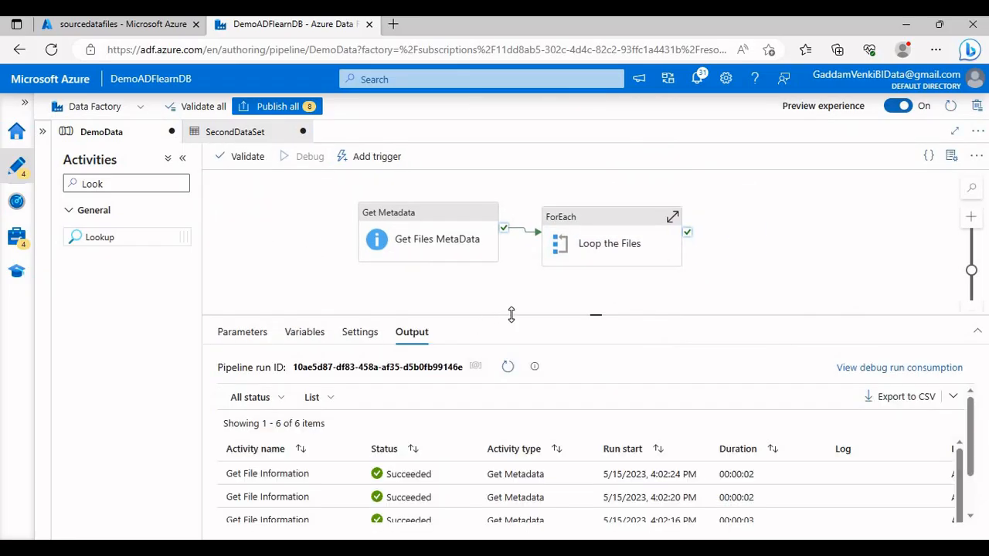
pyautogui.moveTo(513, 315); pyautogui.dragTo(518, 334)
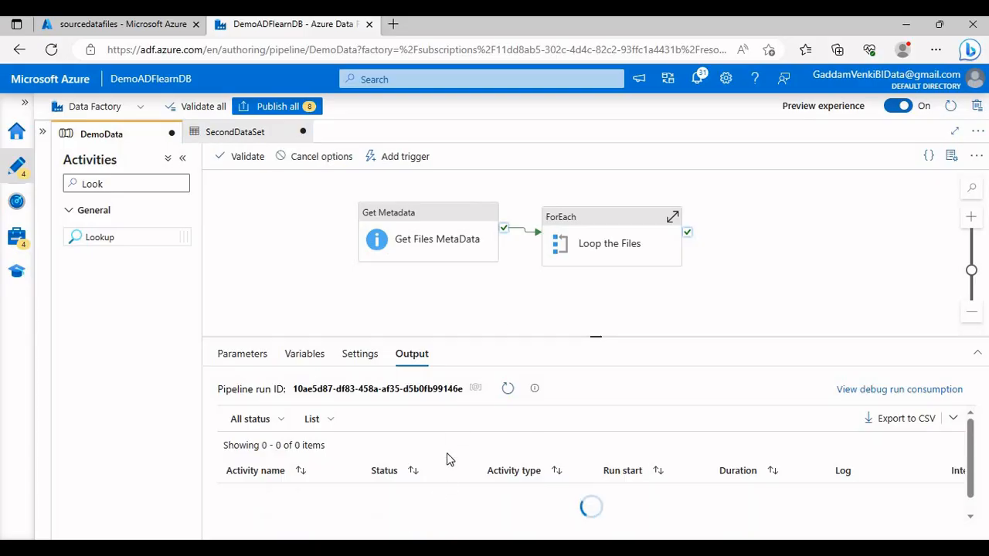
# Step: Switch to SQL Server Management Studio and run SELECT * FROM LogEmpData to check for logged rows
pyautogui.click(405, 550)
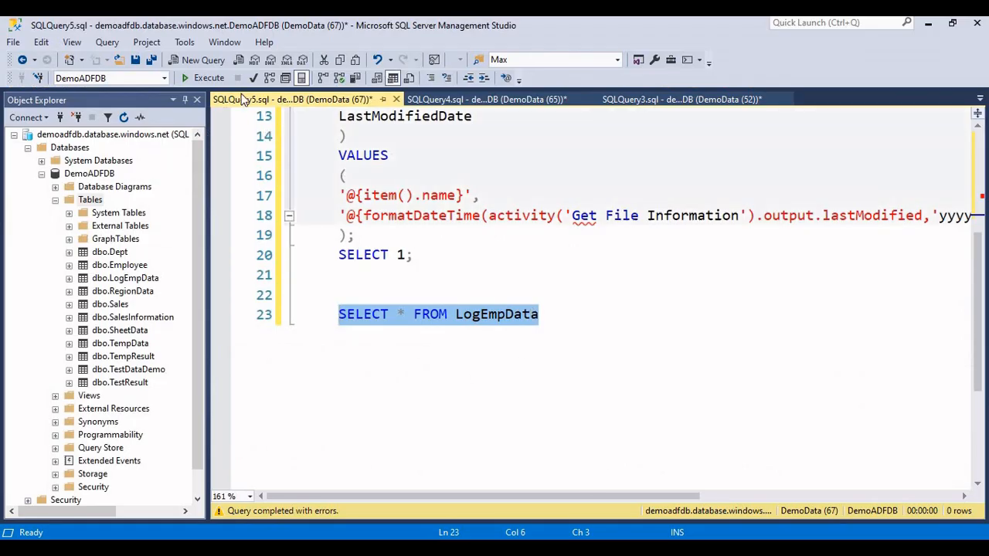
pyautogui.click(220, 79)
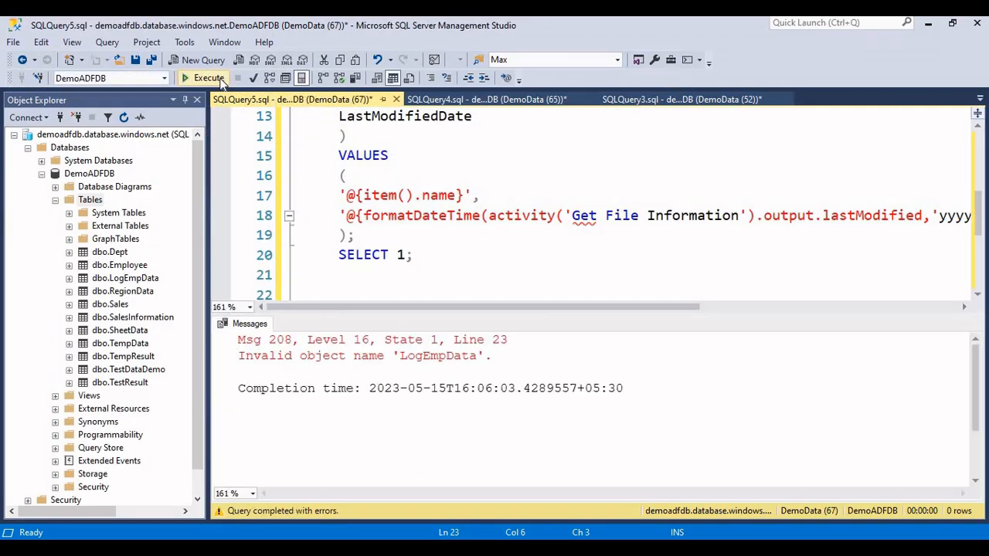
pyautogui.click(209, 78)
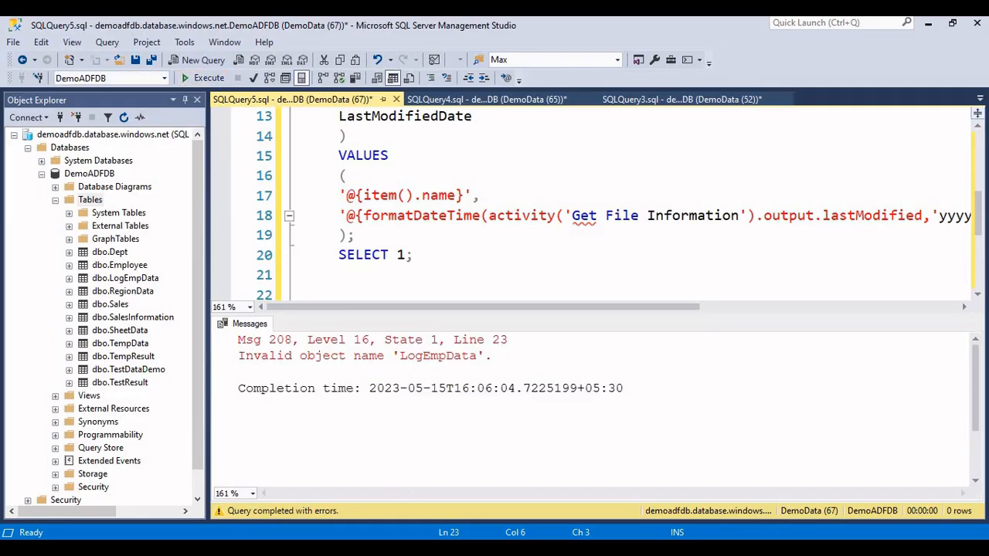
# Step: Switch back to Azure Data Factory, enlarge the output pane, and refresh the debug run's activity statuses
pyautogui.click(432, 550)
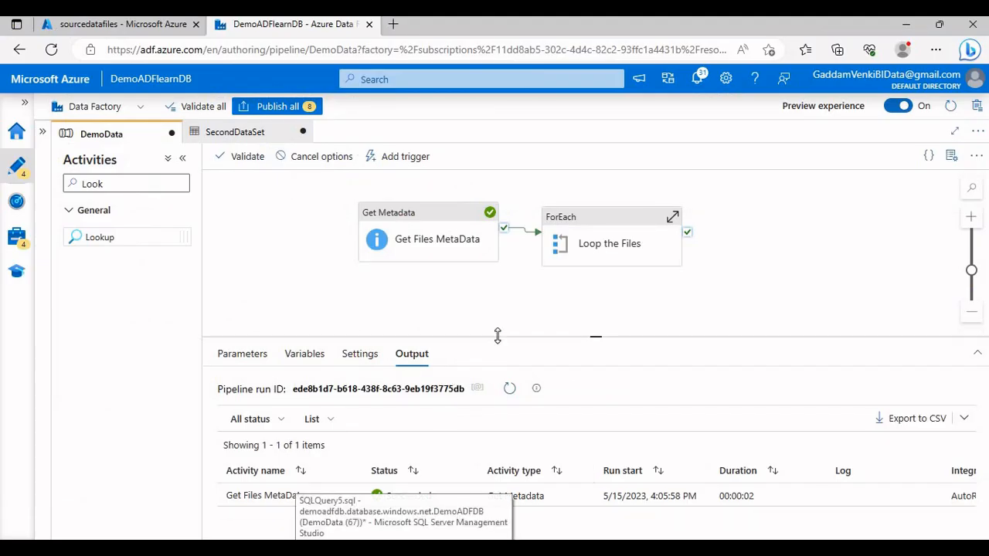
pyautogui.moveTo(497, 335); pyautogui.dragTo(499, 294)
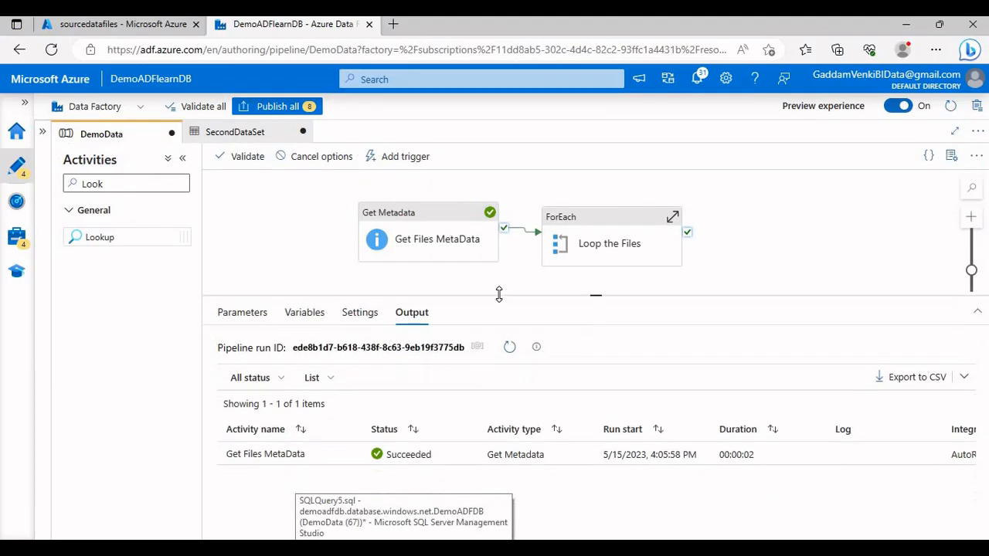
pyautogui.click(510, 350)
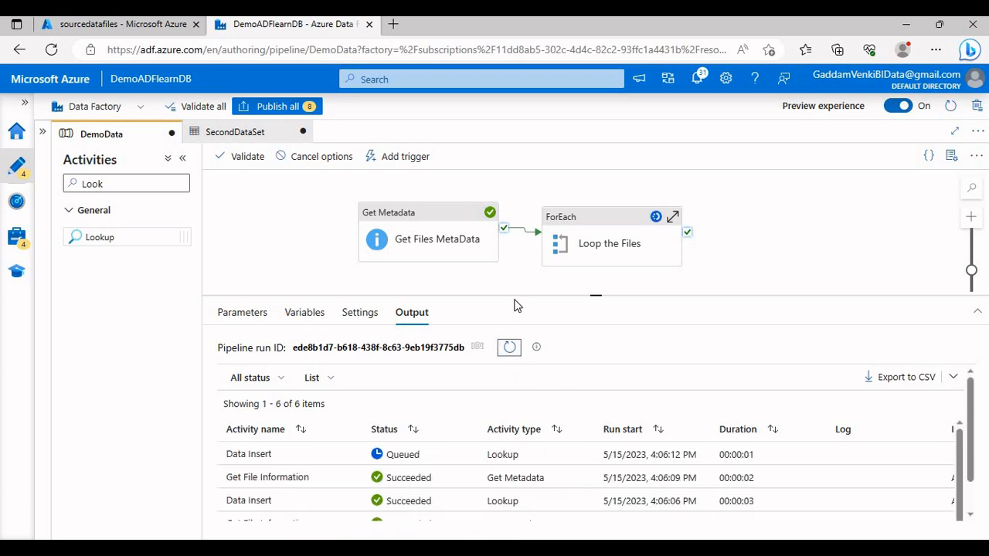
# Step: Return to SQL Server Management Studio, rerun the LogEmpData query repeatedly, and examine the logged file names and last modified dates
pyautogui.hotkey('alt', 'Tab')
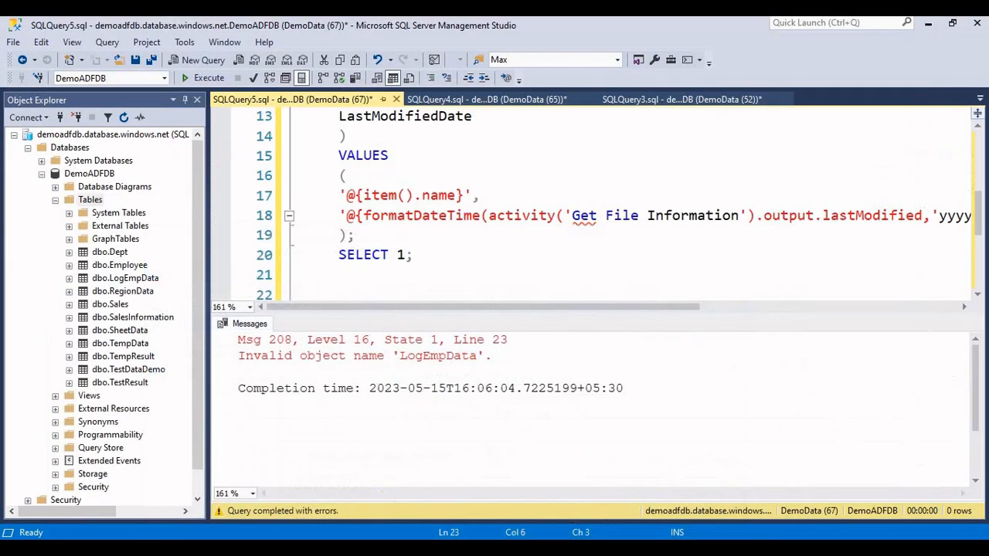
pyautogui.click(207, 78)
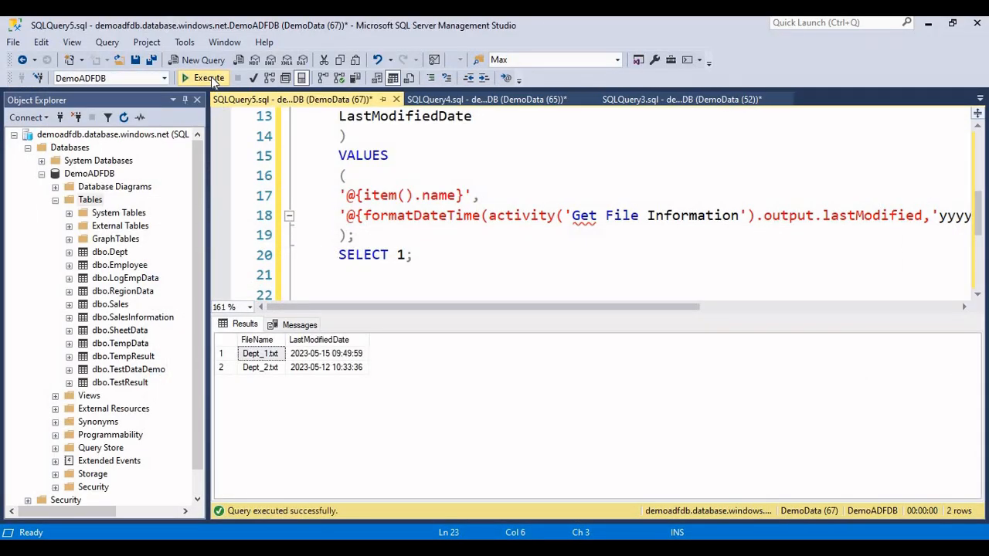
pyautogui.click(213, 81)
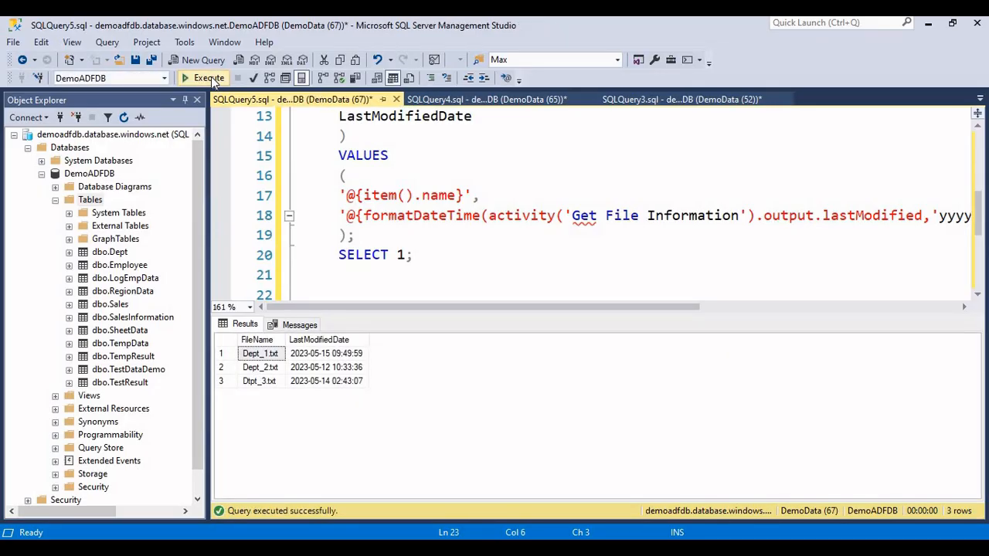
pyautogui.click(212, 79)
pyautogui.click(213, 80)
pyautogui.click(212, 80)
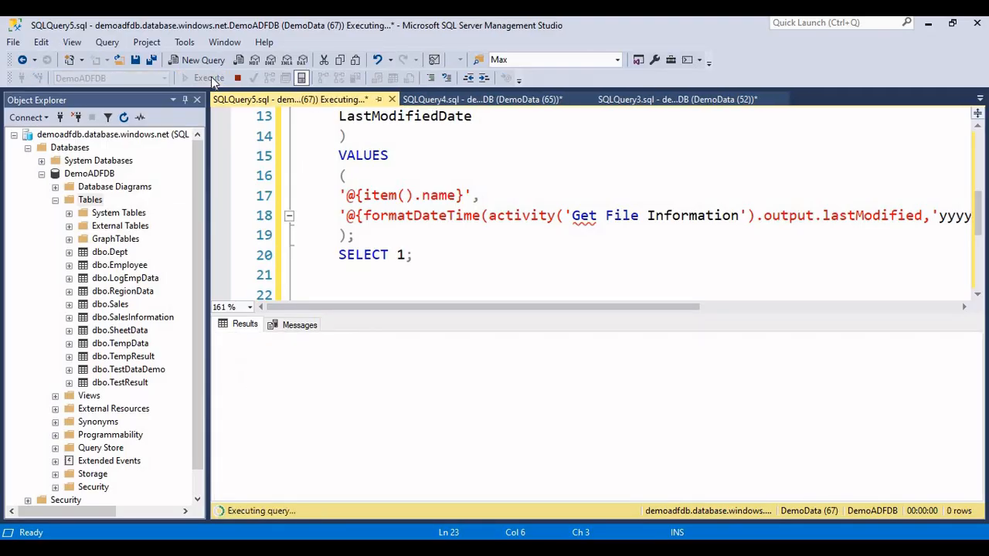
pyautogui.click(339, 395)
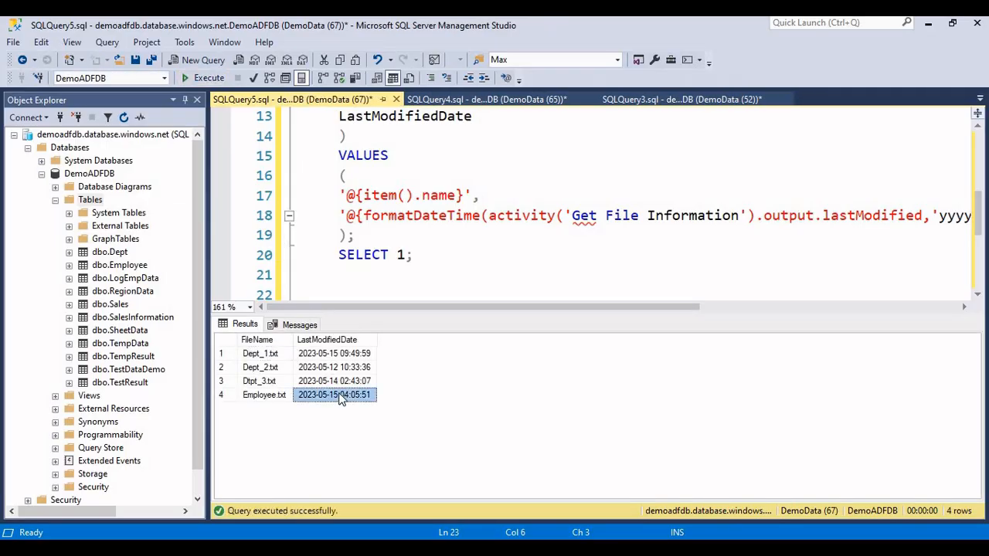
# Step: Examine the file names and last modified dates logged for all four files in the query results
pyautogui.click(340, 367)
pyautogui.click(339, 395)
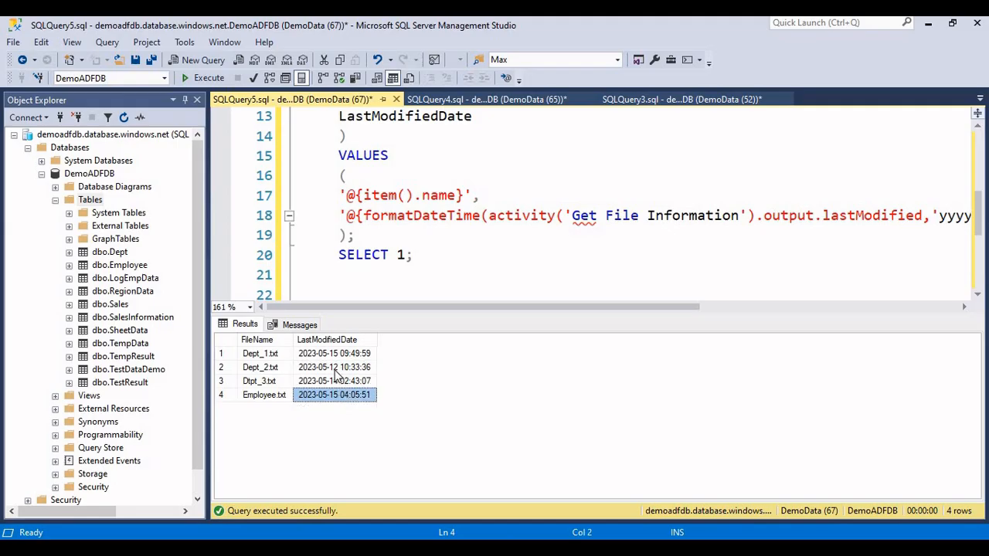
pyautogui.click(337, 370)
pyautogui.click(335, 382)
pyautogui.moveTo(270, 357); pyautogui.dragTo(352, 395)
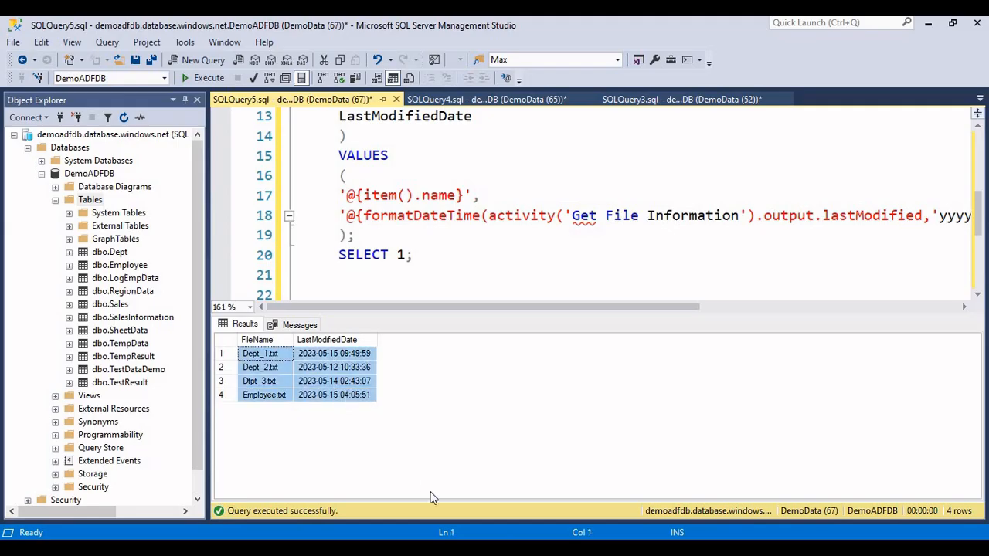
# Step: Switch to the browser, compare against the sourcedatafiles blob modified dates, and return to the Data Factory debug run output
pyautogui.hotkey('alt', 'Tab')
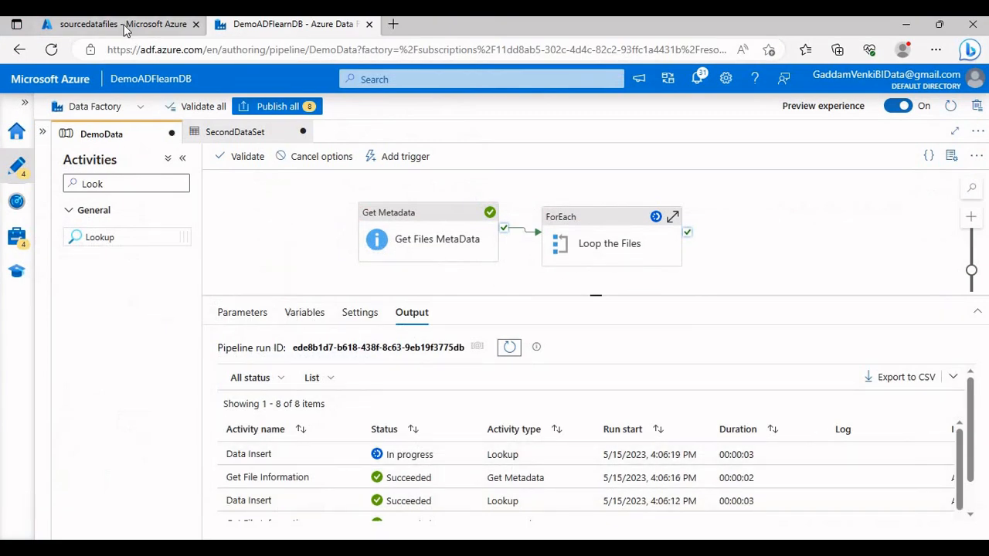
pyautogui.click(127, 27)
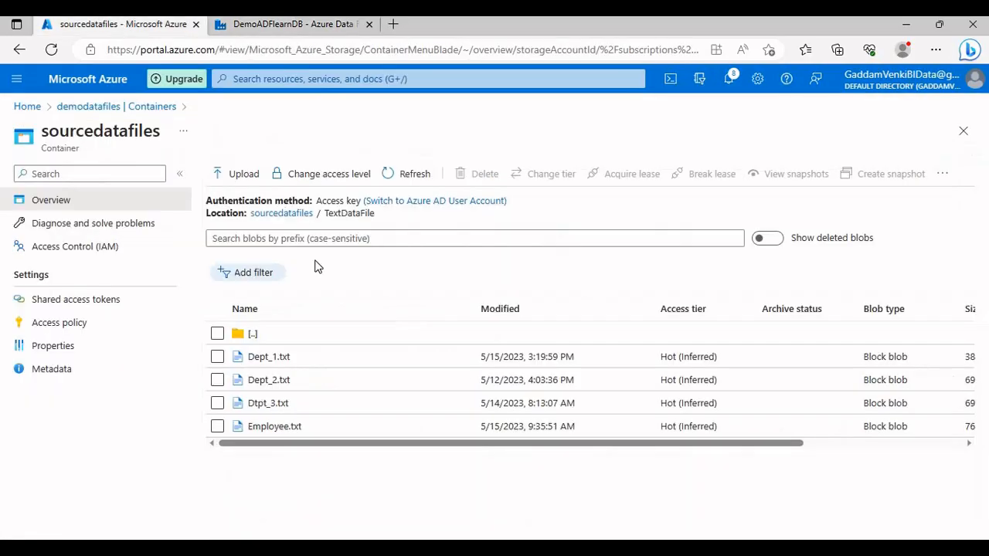
pyautogui.click(262, 24)
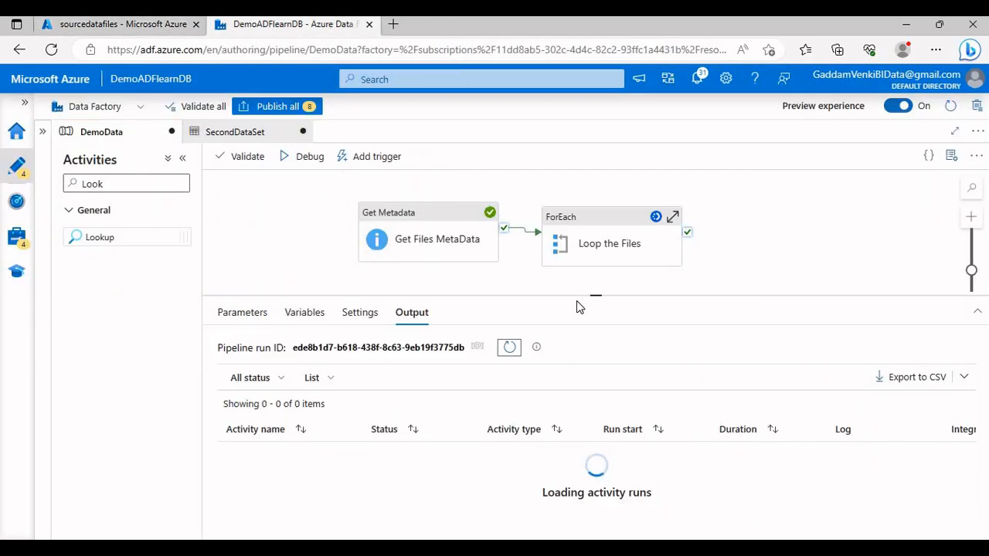
pyautogui.moveTo(580, 299); pyautogui.dragTo(582, 295)
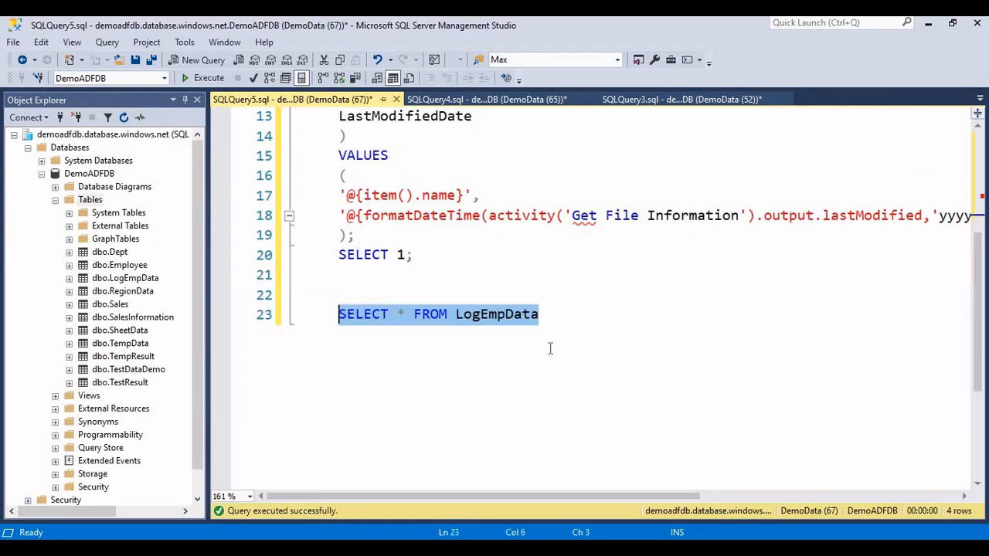
# Step: In SQL Server Management Studio, start an ORDER BY clause under SELECT * FROM LogEmpData, try running the script, and hide the results
pyautogui.click(553, 339)
pyautogui.press('Return')
pyautogui.write('O')
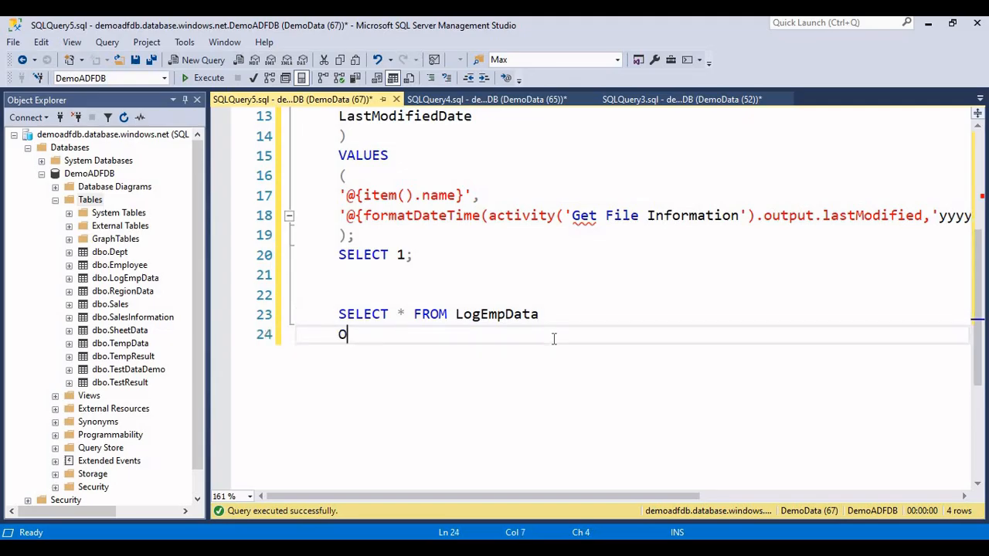
pyautogui.write('RDER BY')
pyautogui.press('F5')
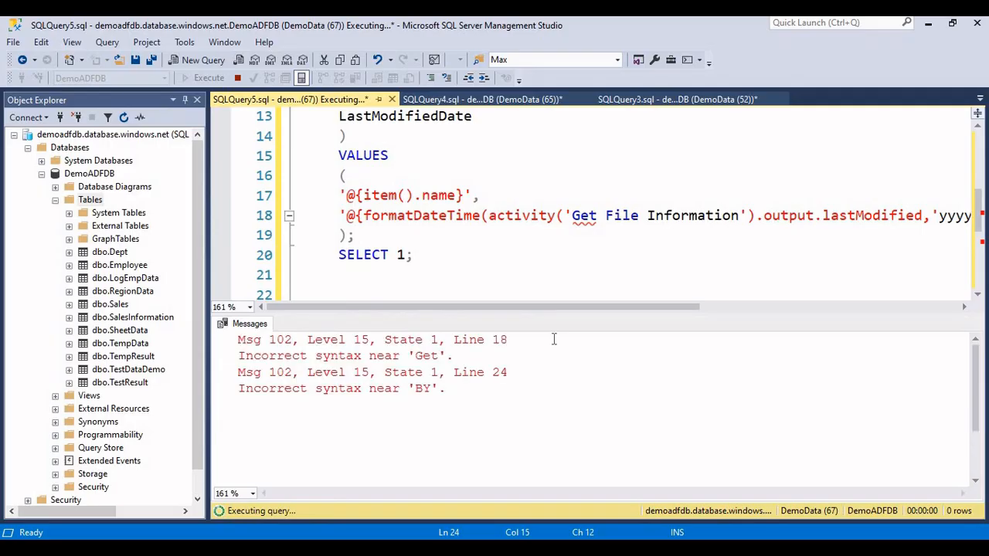
pyautogui.hotkey('ctrl', 'r')
# Step: Complete the ORDER BY clause with the LastModifiedDate column from the table definition, sorted DESC
pyautogui.scroll(3, 439, 242)
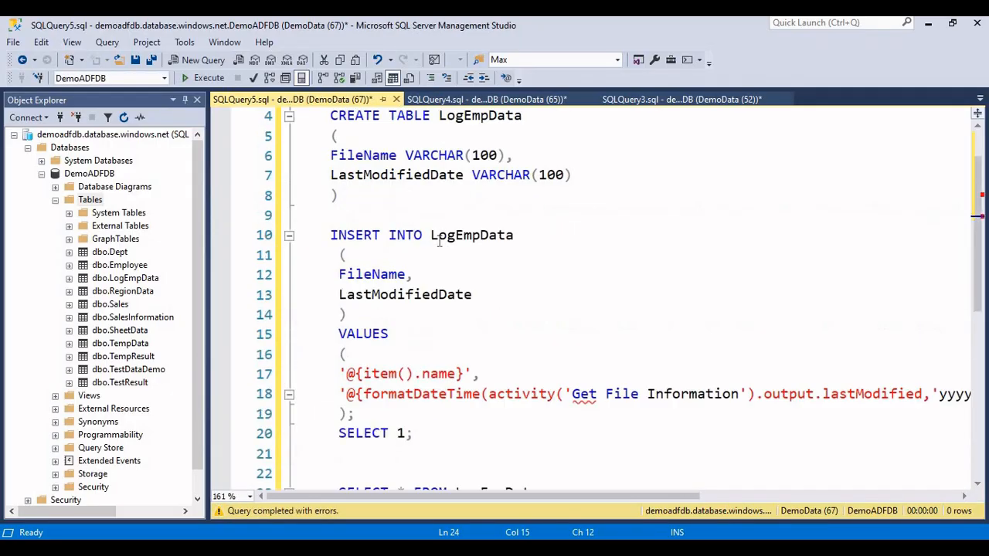
pyautogui.scroll(1, 439, 242)
pyautogui.doubleClick(419, 242)
pyautogui.hotkey('ctrl', 'c')
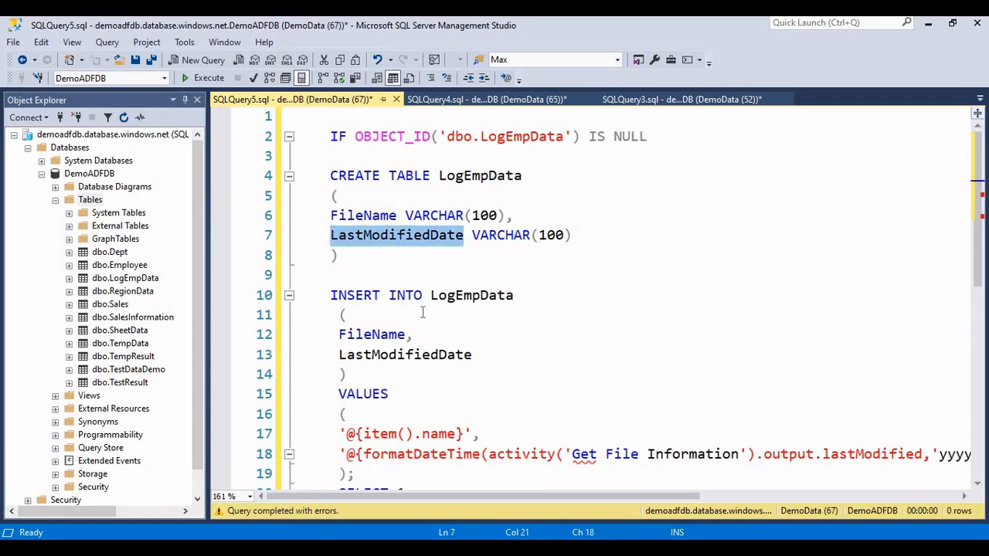
pyautogui.scroll(-4, 424, 340)
pyautogui.click(433, 334)
pyautogui.hotkey('ctrl', 'v')
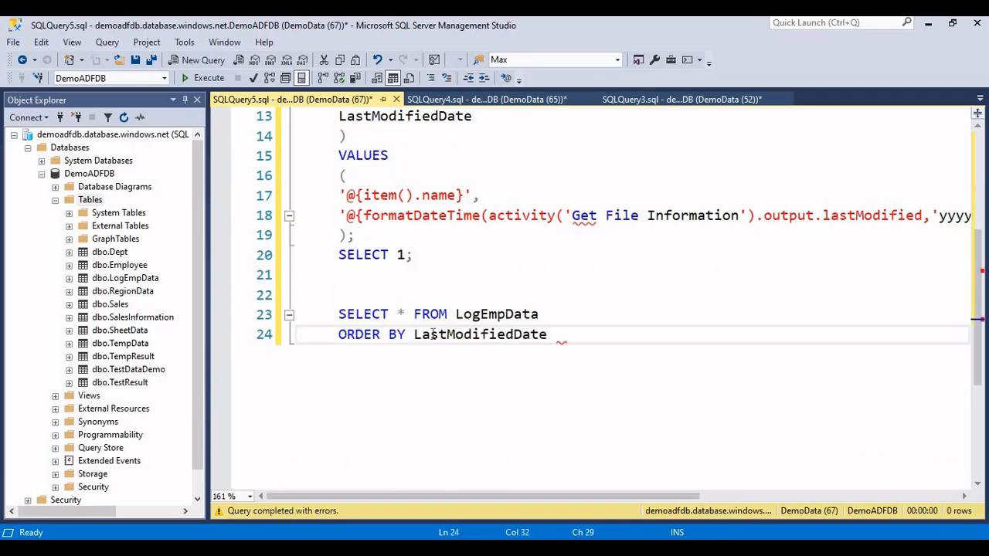
pyautogui.write('DER B')
# Step: Replace the asterisk in the LogEmpData query with TOP 2 FileName
pyautogui.doubleClick(402, 314)
pyautogui.press('BackSpace')
pyautogui.write('TOP ')
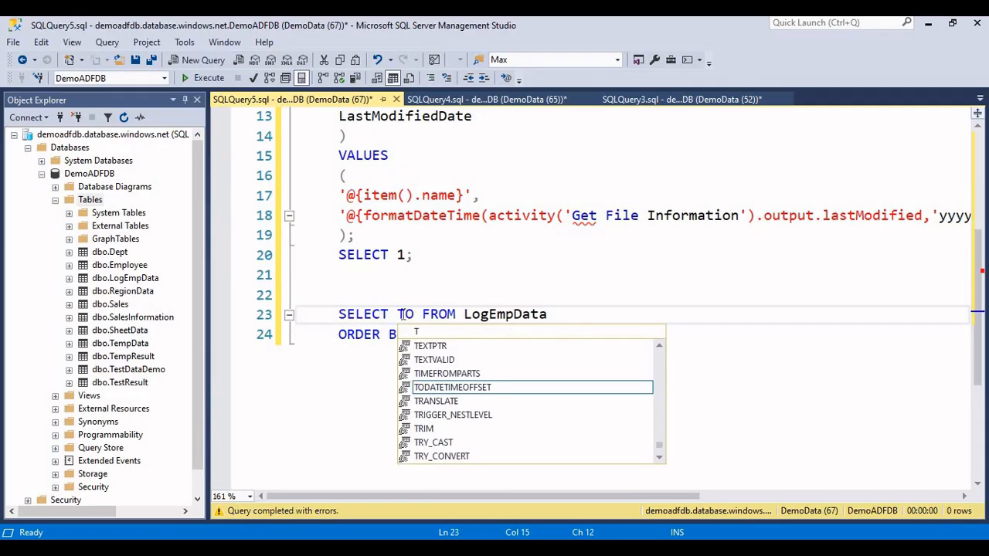
pyautogui.write('2 ')
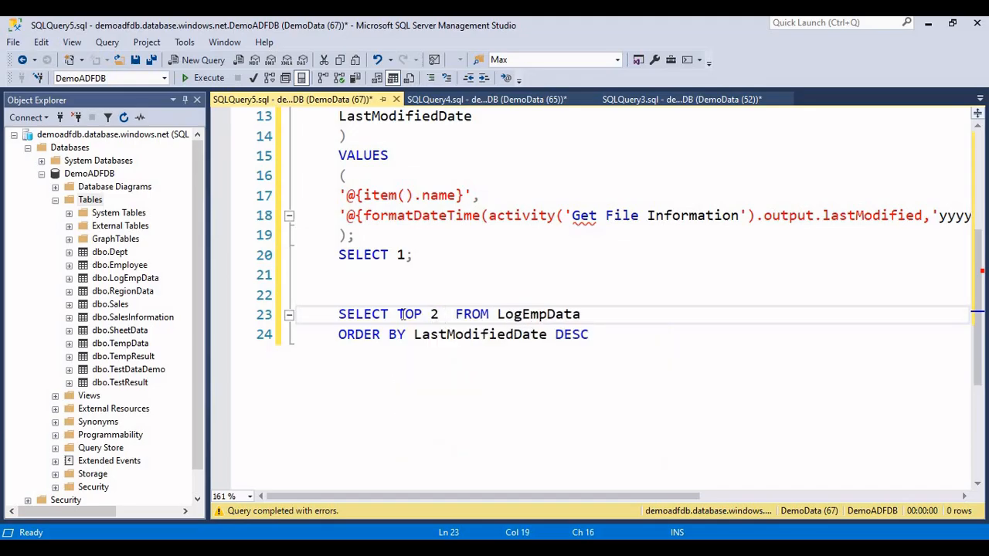
pyautogui.write('FileName')
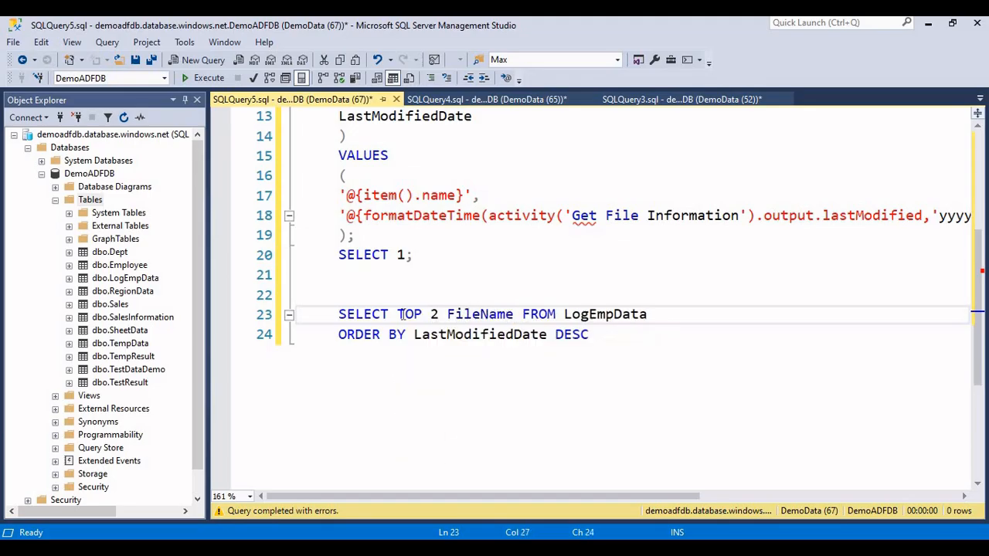
# Step: Run only the SELECT TOP 2 FileName query ordered by LastModifiedDate DESC, examine its rows, and hide the results
pyautogui.moveTo(624, 340); pyautogui.dragTo(298, 314)
pyautogui.hotkey('ctrl', 'c')
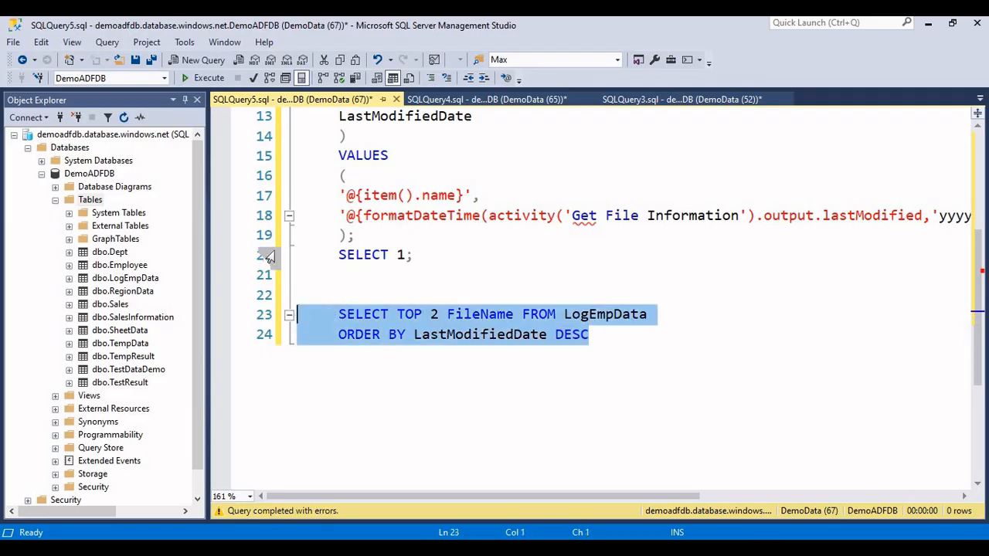
pyautogui.press('F5')
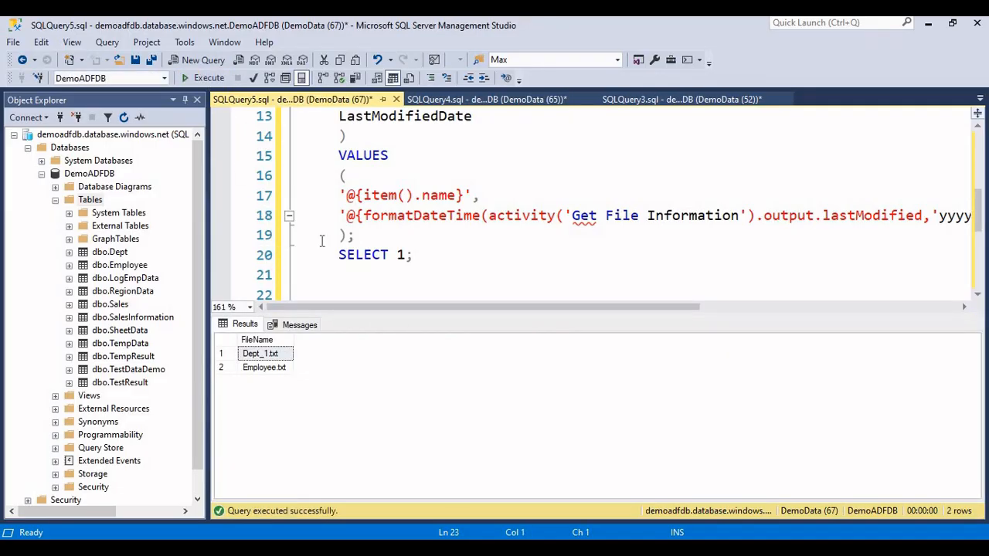
pyautogui.hotkey('ctrl', 'r')
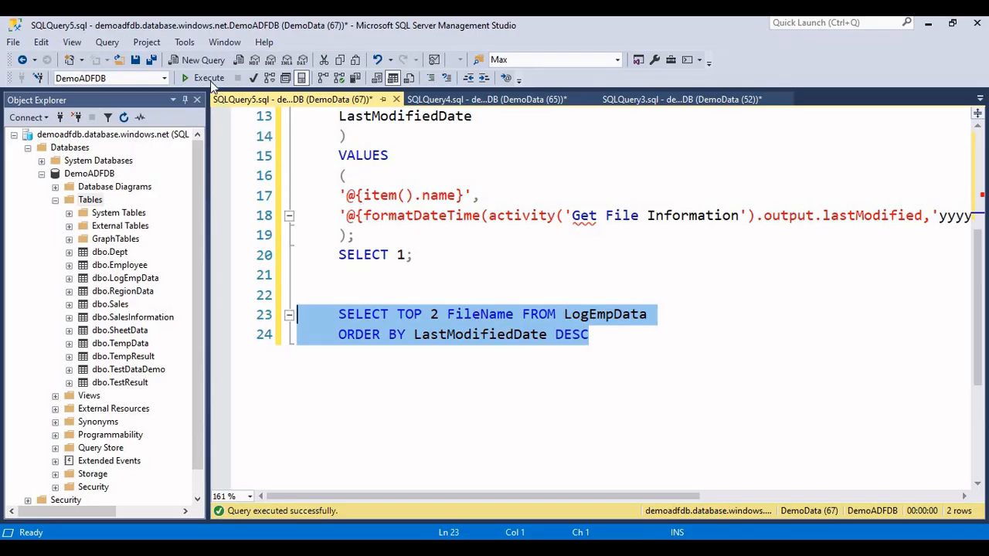
pyautogui.press('F5')
pyautogui.hotkey('ctrl', 'r')
# Step: Switch to Azure Data Factory, add a Lookup activity connected after Loop the Files, and name it Get Latest Files
pyautogui.hotkey('alt', 'Tab')
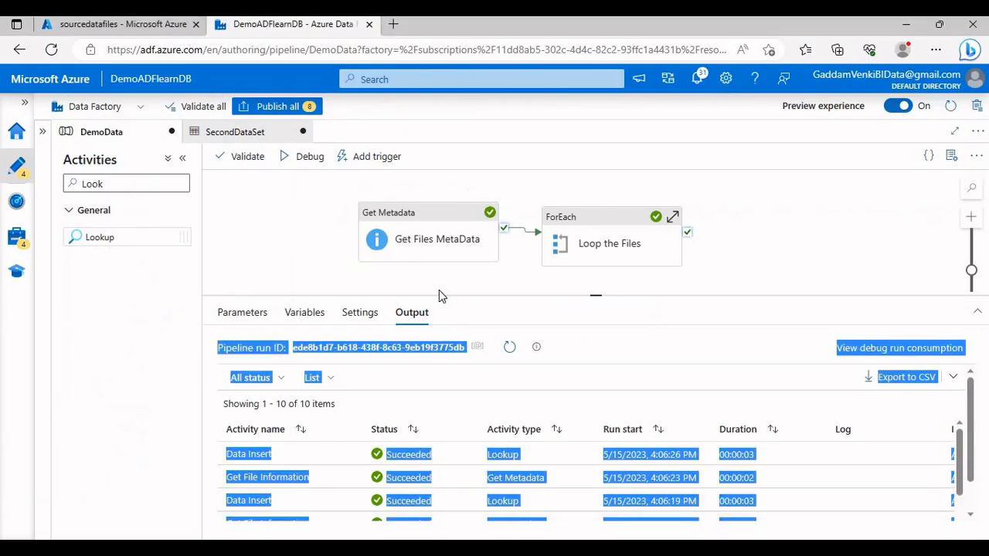
pyautogui.click(447, 395)
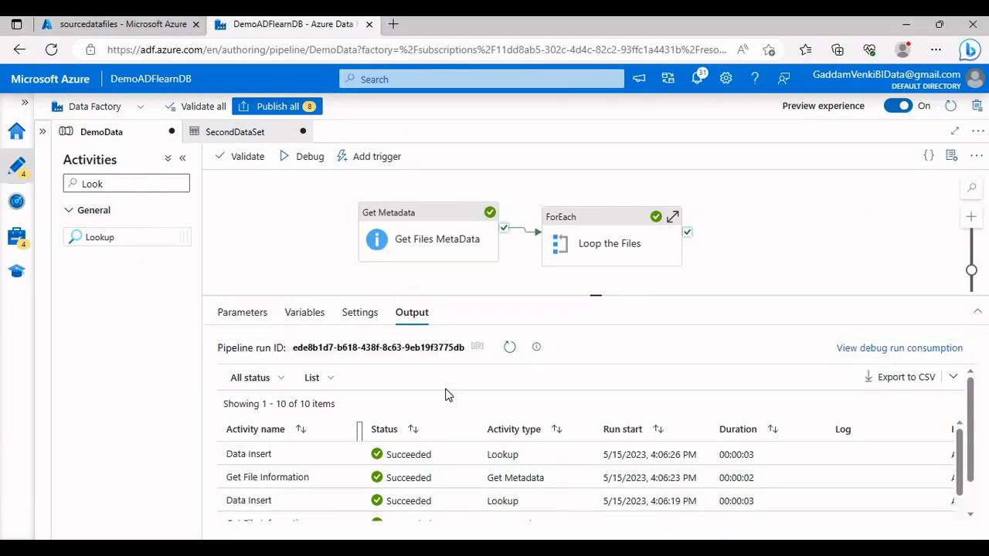
pyautogui.moveTo(275, 263); pyautogui.dragTo(209, 257)
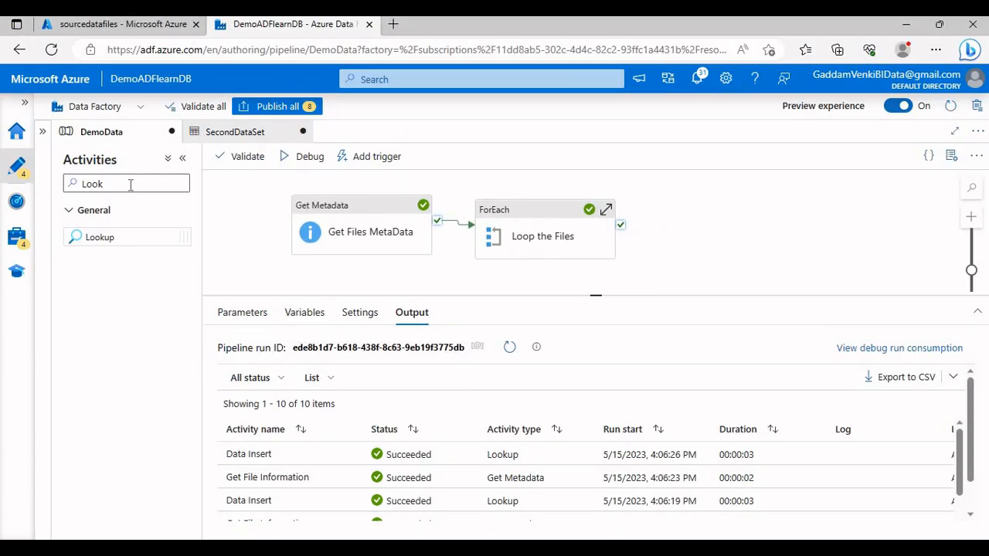
pyautogui.click(70, 182)
pyautogui.moveTo(116, 235); pyautogui.dragTo(669, 219)
pyautogui.click(669, 219)
pyautogui.moveTo(469, 347); pyautogui.dragTo(328, 358)
pyautogui.write('Get ')
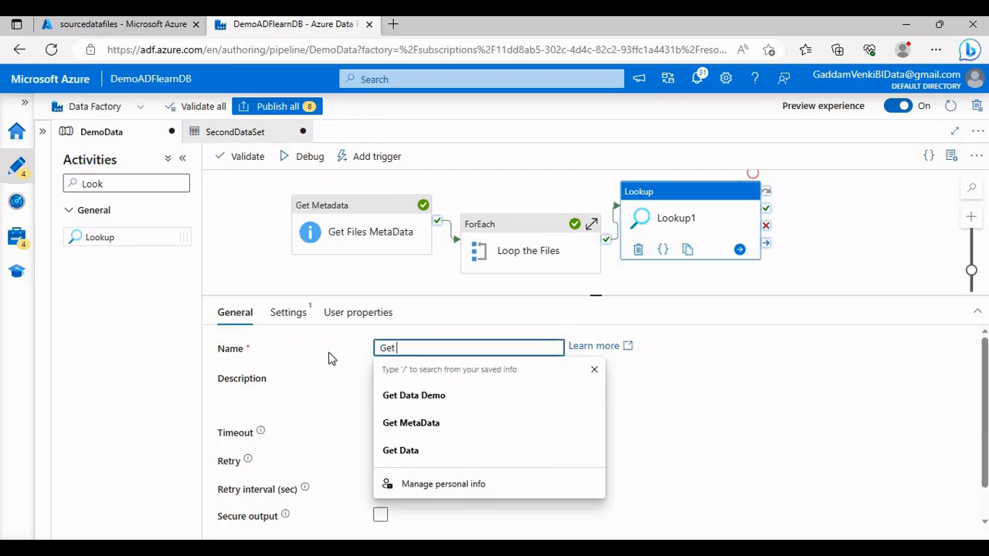
pyautogui.write('Latest Files')
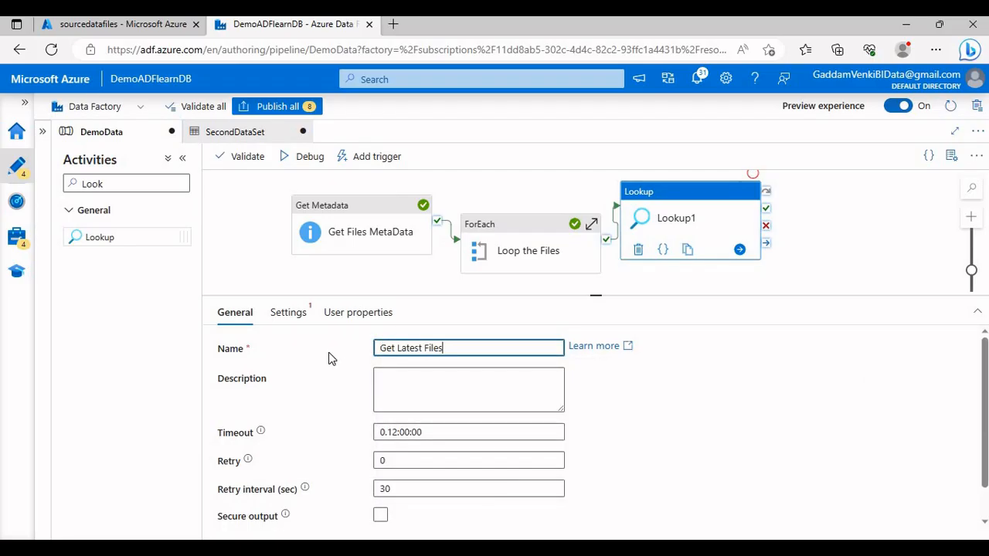
# Step: Set the Get Latest Files source dataset to ThirdDaaSet and choose Query for its use query option
pyautogui.click(293, 316)
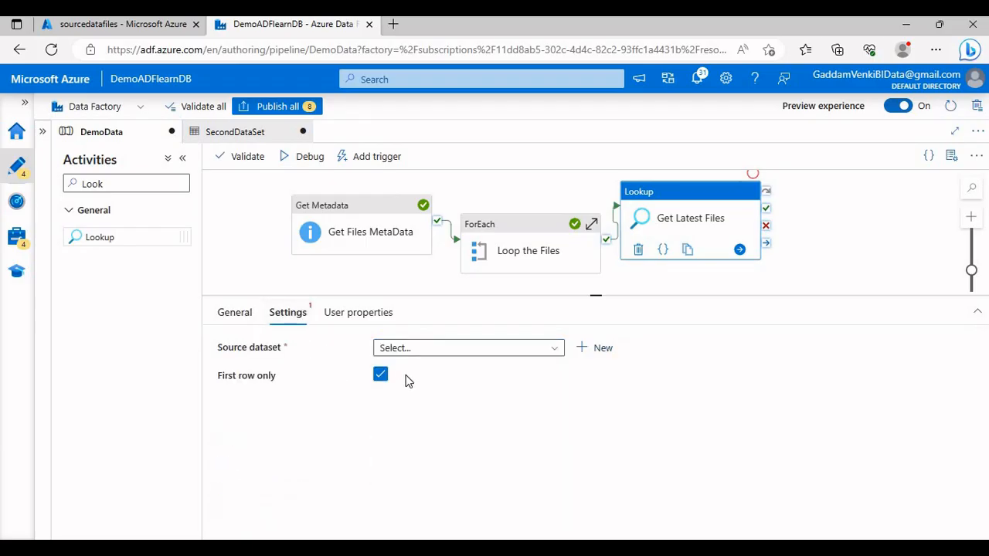
pyautogui.click(435, 349)
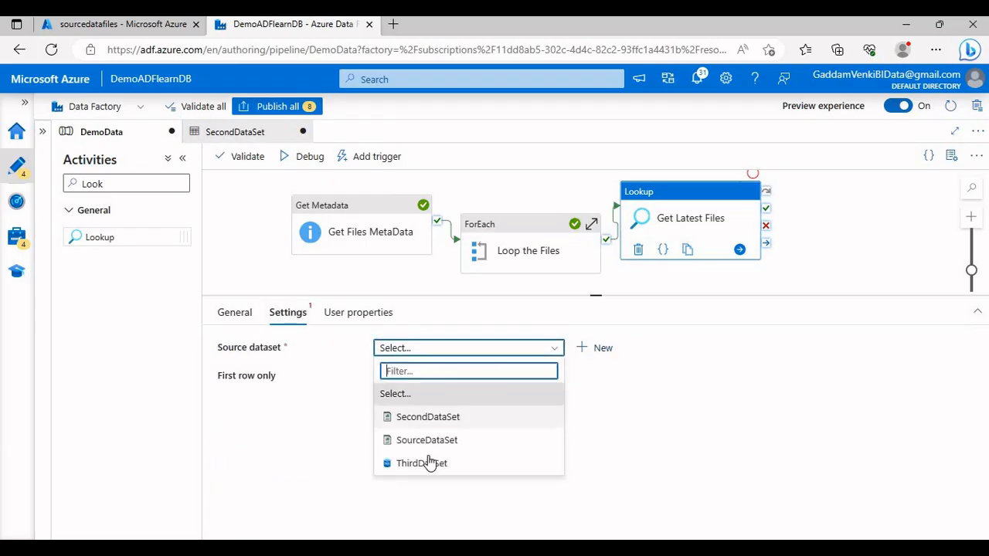
pyautogui.click(430, 464)
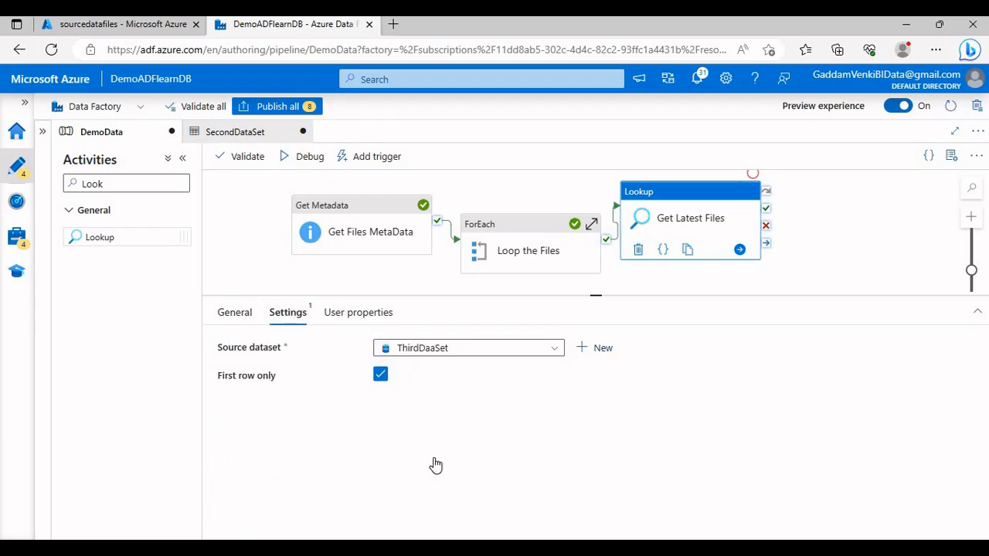
pyautogui.click(427, 402)
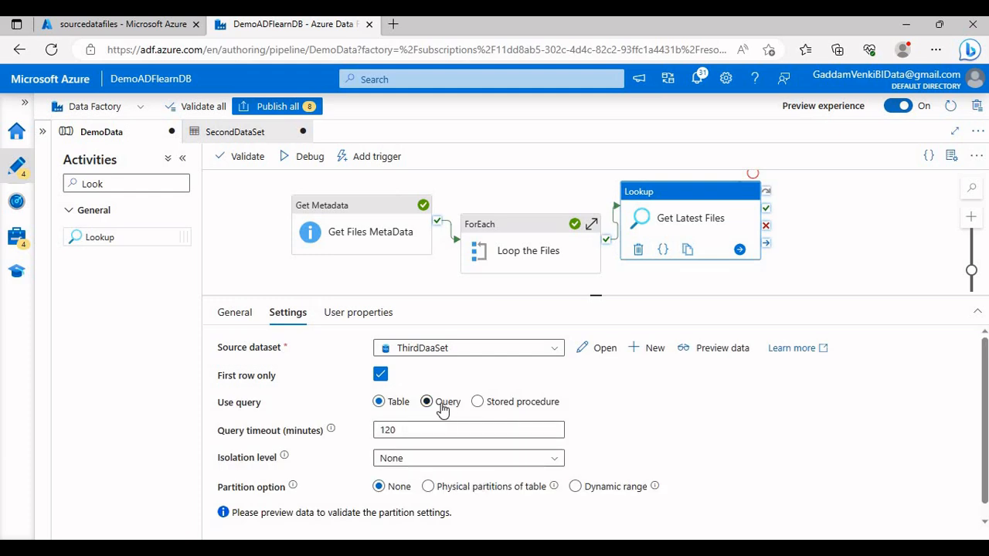
pyautogui.click(452, 442)
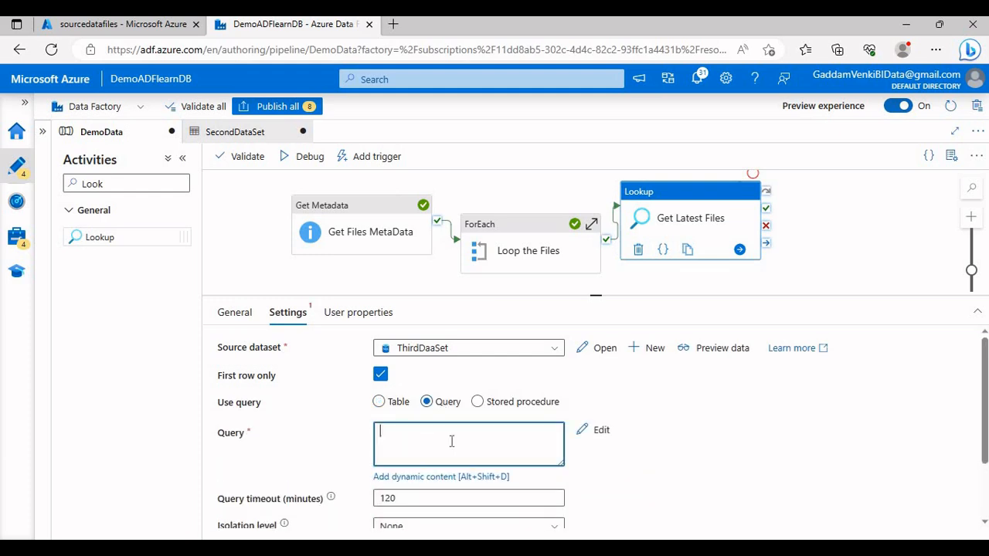
# Step: Create a new Azure SQL Database dataset named Demo with linked service AzureSqlDatabase as the lookup's source dataset
pyautogui.click(649, 349)
pyautogui.scroll(-5, 748, 305)
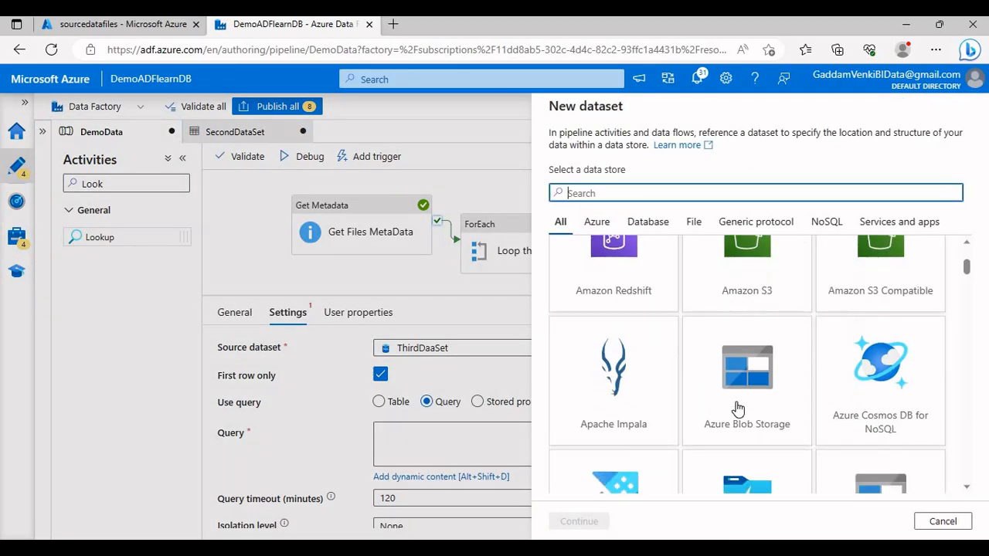
pyautogui.scroll(-3, 736, 418)
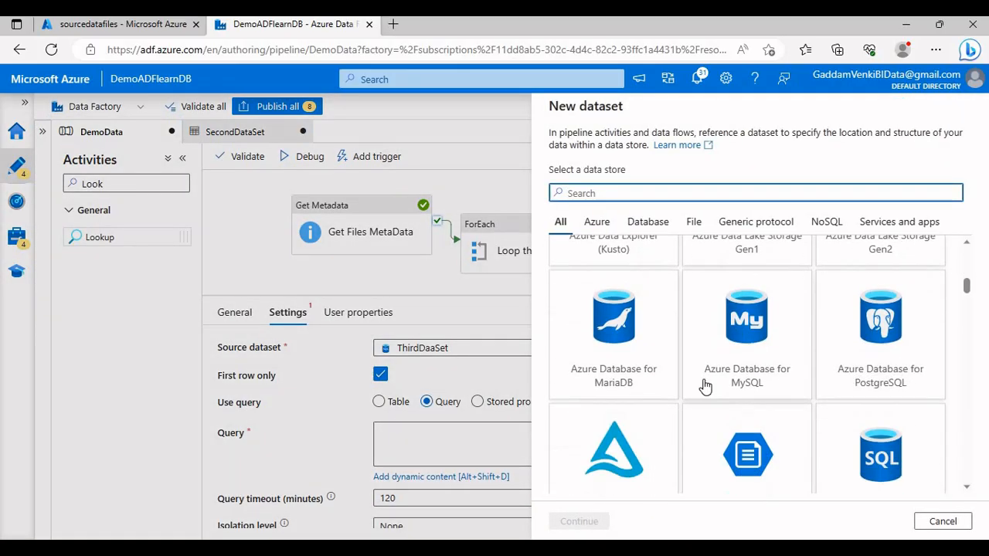
pyautogui.click(839, 397)
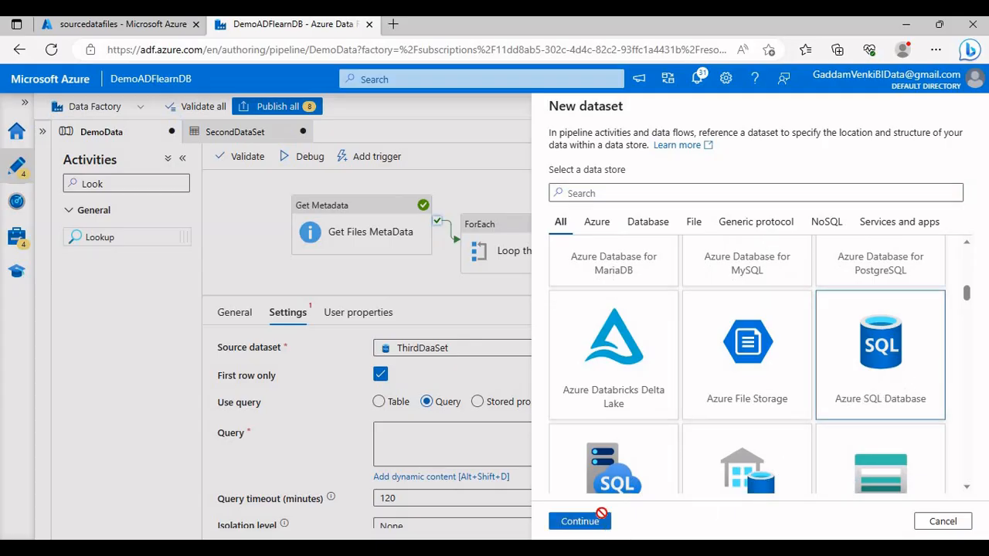
pyautogui.click(600, 525)
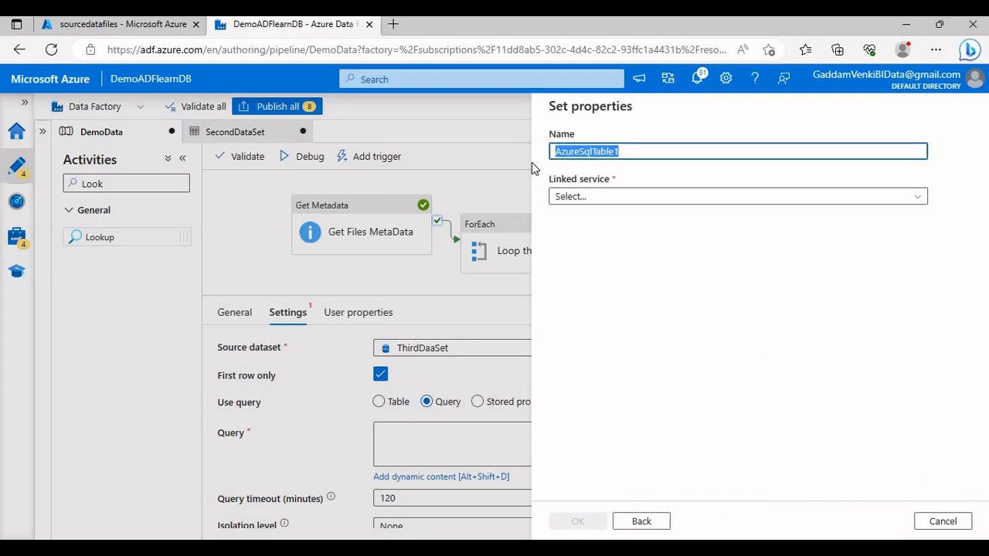
pyautogui.write('Demo')
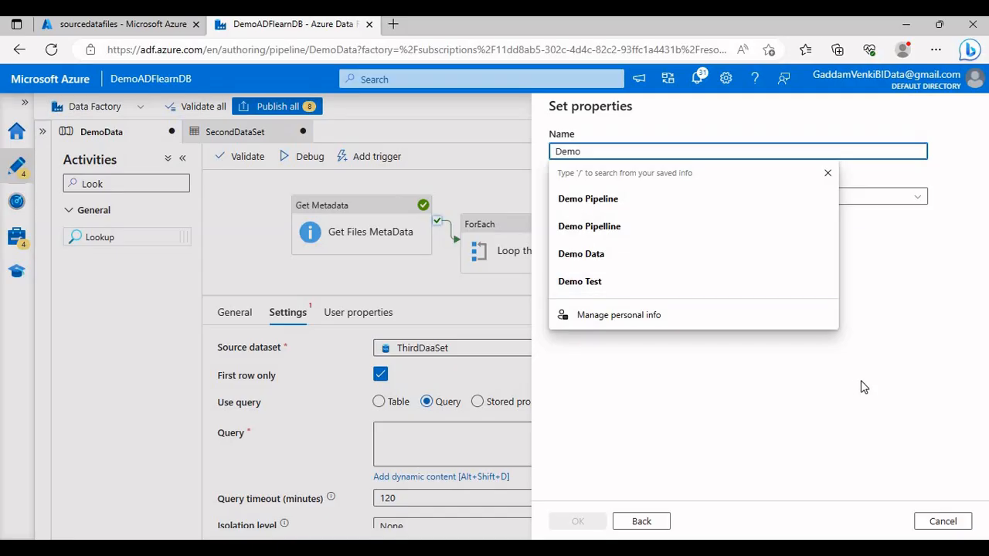
pyautogui.click(803, 198)
pyautogui.click(612, 288)
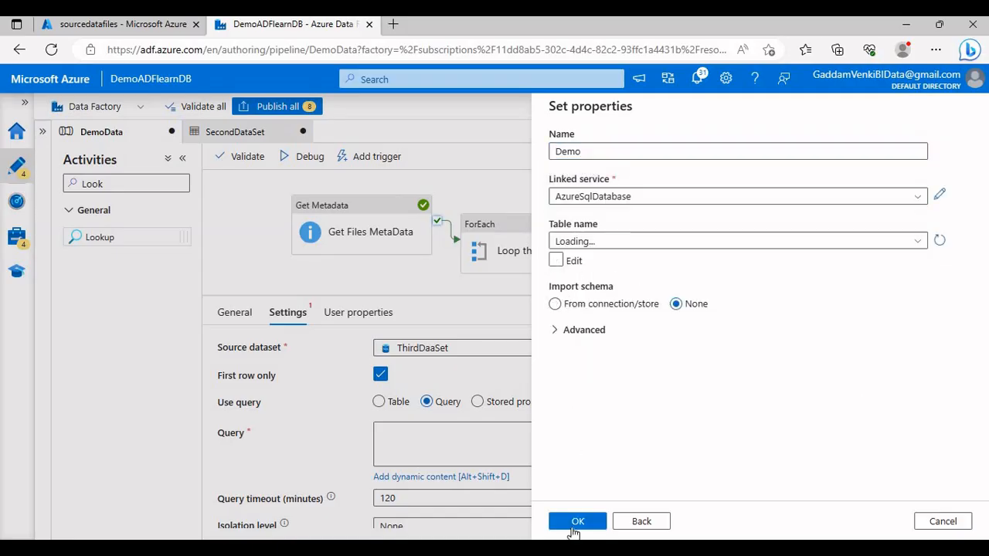
pyautogui.click(577, 522)
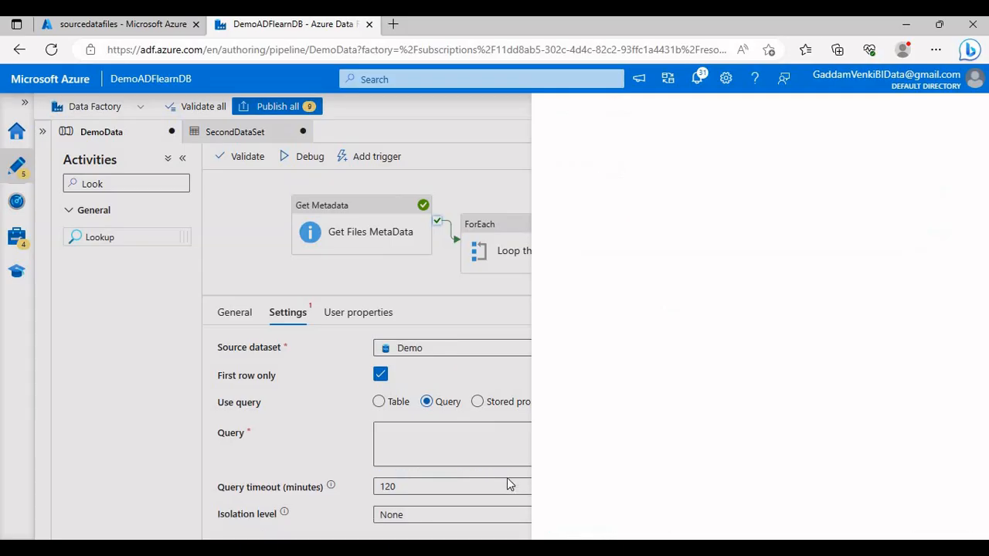
# Step: Set the Get Latest Files lookup query to SELECT TOP 2 FileName FROM LogEmpData ORDER BY LastModifiedDate DESC
pyautogui.click(432, 428)
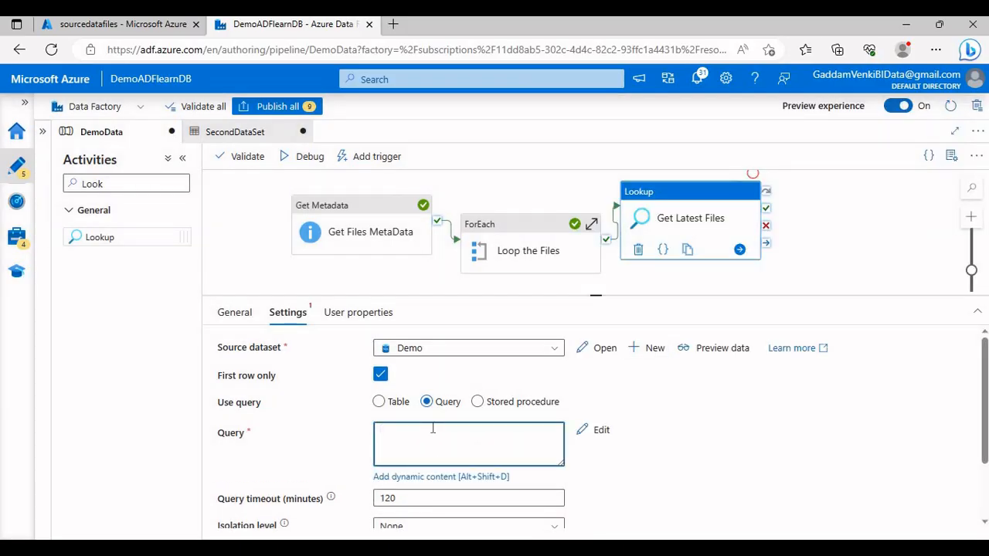
pyautogui.click(600, 430)
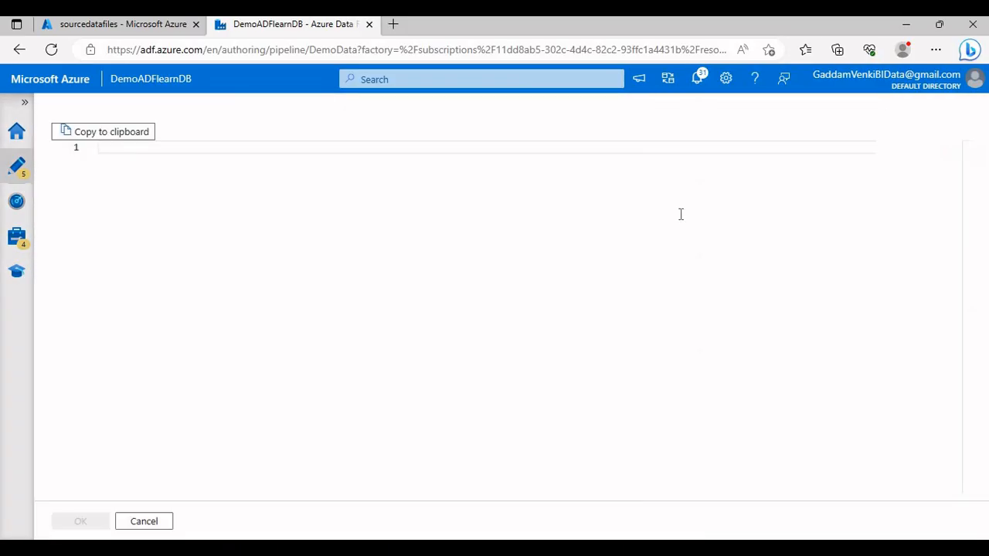
pyautogui.hotkey('ctrl', 'v')
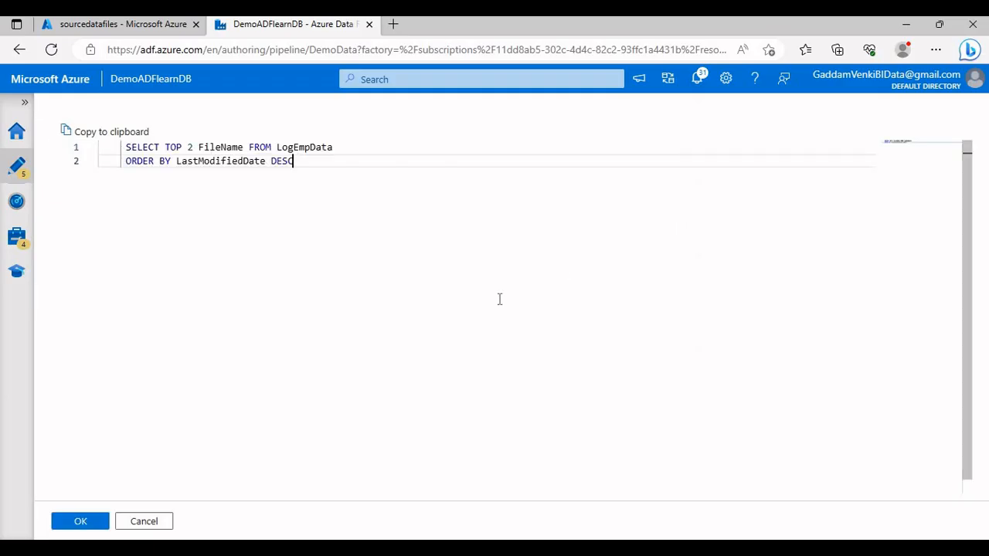
pyautogui.click(96, 528)
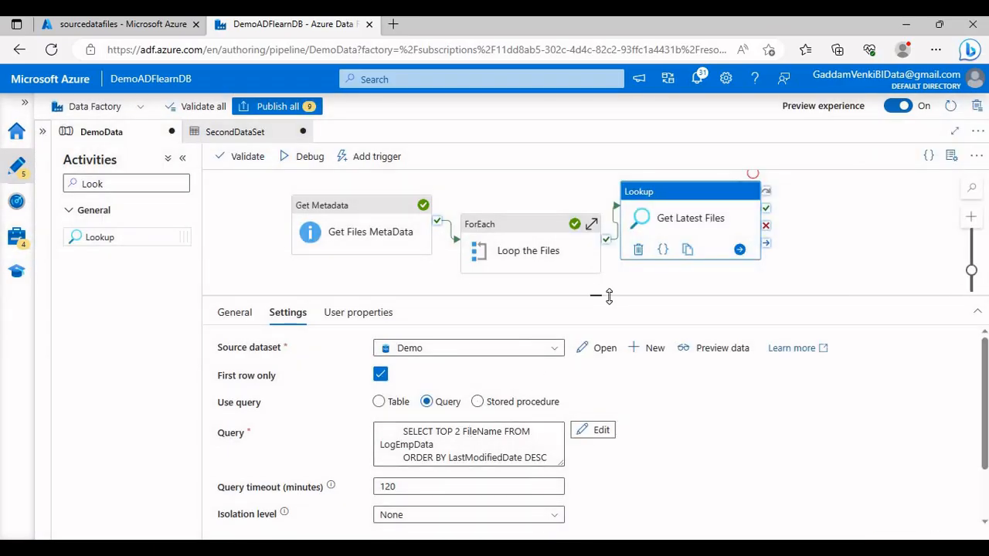
pyautogui.moveTo(609, 296); pyautogui.dragTo(608, 353)
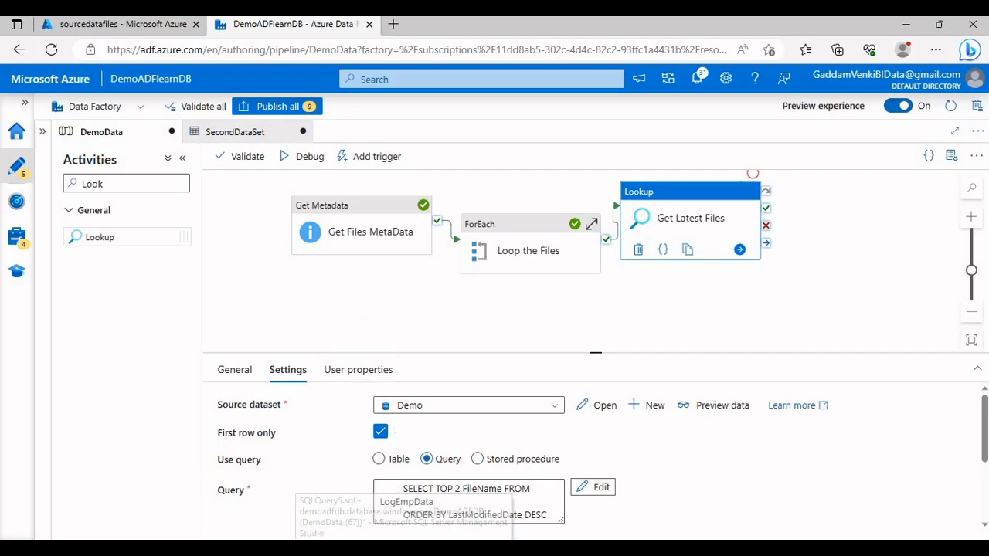
pyautogui.hotkey('alt', 'Tab')
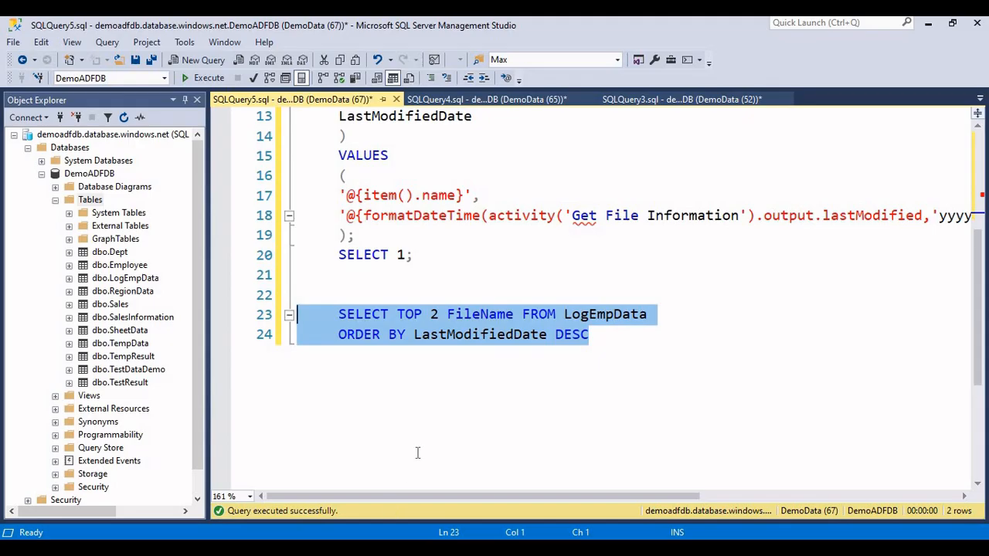
pyautogui.hotkey('alt', 'Tab')
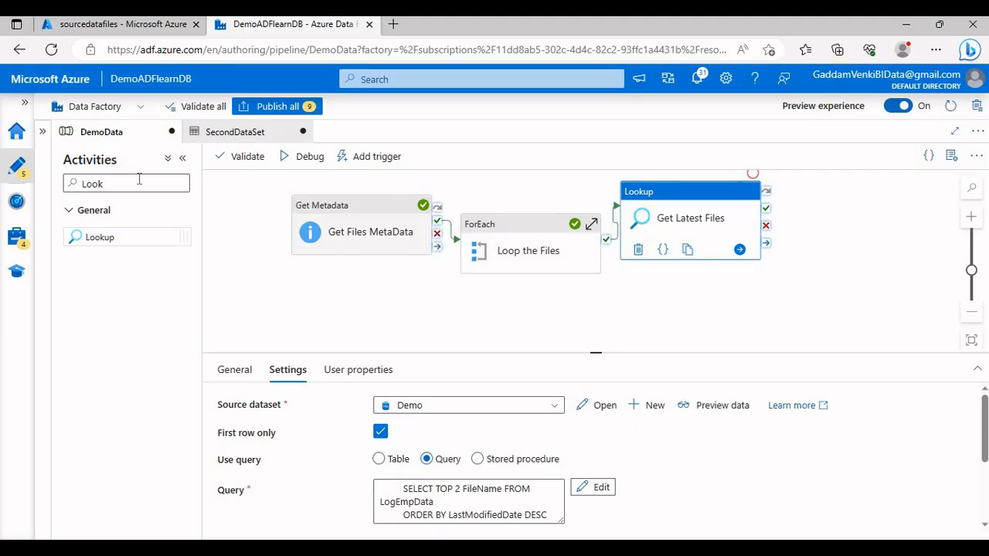
# Step: Add a Script activity to the pipeline before Get Files MetaData and connect its success output to that activity
pyautogui.moveTo(139, 179); pyautogui.dragTo(61, 186)
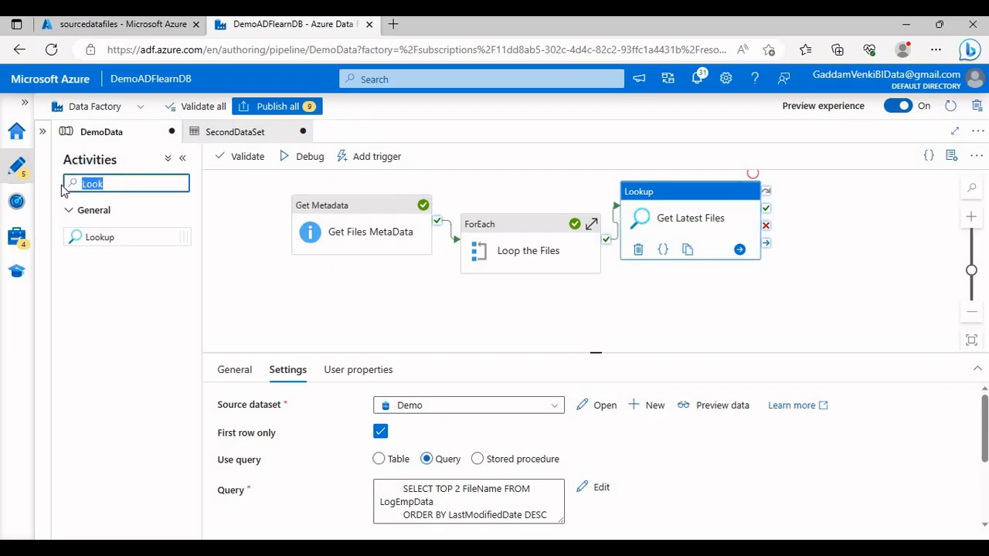
pyautogui.write('Scrip')
pyautogui.moveTo(87, 226); pyautogui.dragTo(263, 255)
pyautogui.moveTo(507, 317); pyautogui.dragTo(634, 346)
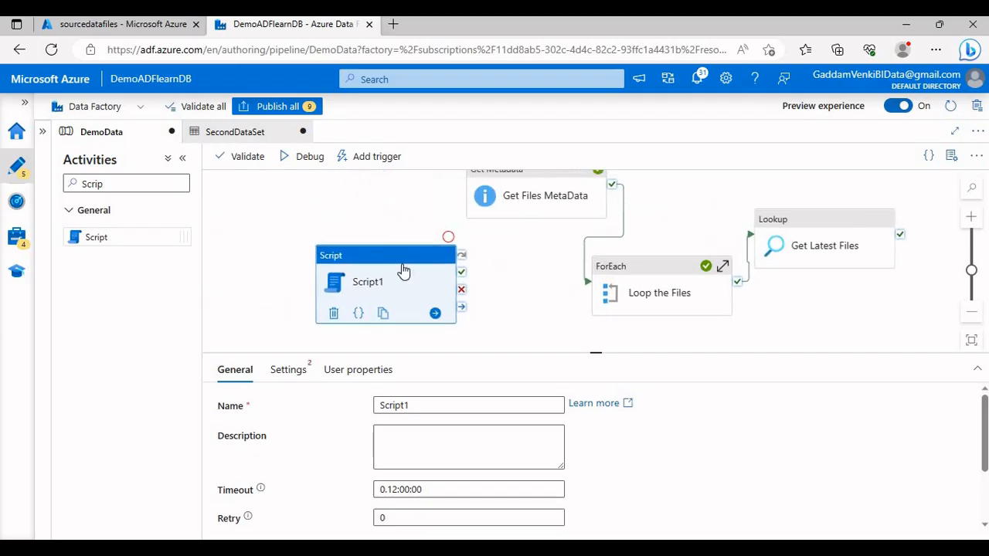
pyautogui.moveTo(404, 270); pyautogui.dragTo(356, 248)
pyautogui.moveTo(480, 212); pyautogui.dragTo(506, 266)
pyautogui.click(382, 272)
# Step: Set the Script activity's linked service to AzureSqlDatabase and open its query script for entry
pyautogui.click(290, 371)
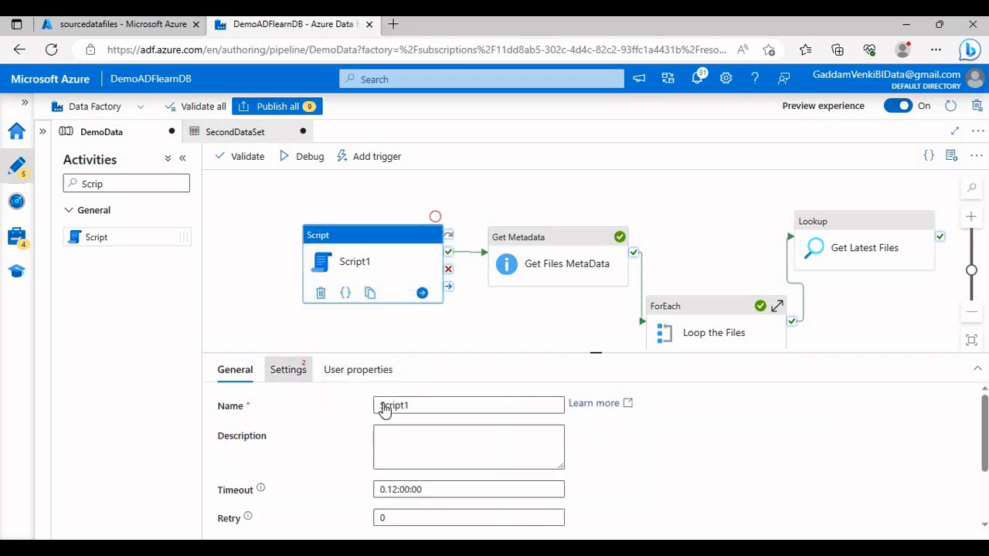
pyautogui.click(433, 405)
pyautogui.click(388, 476)
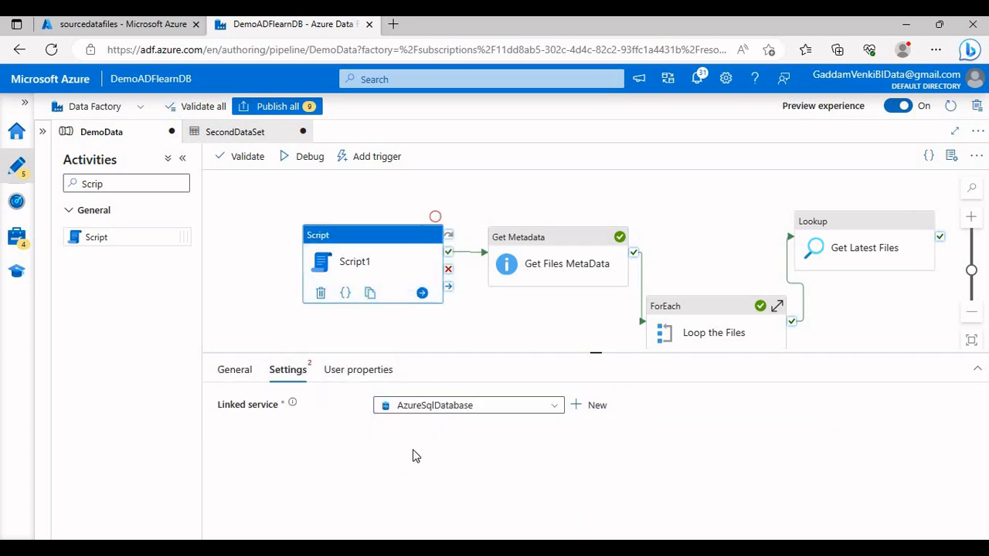
pyautogui.click(428, 476)
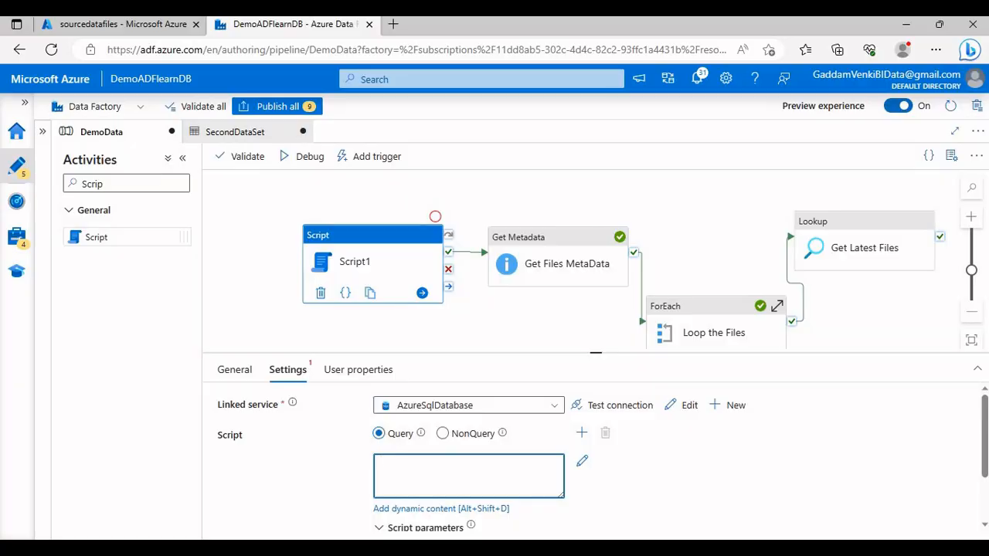
# Step: Switch to SQL Server Management Studio, write TRUNCATE TABLE LogEmpData below the SELECT TOP 2 query, and copy the statement
pyautogui.hotkey('alt', 'Tab')
pyautogui.click(624, 406)
pyautogui.press('Return')
pyautogui.press('Return')
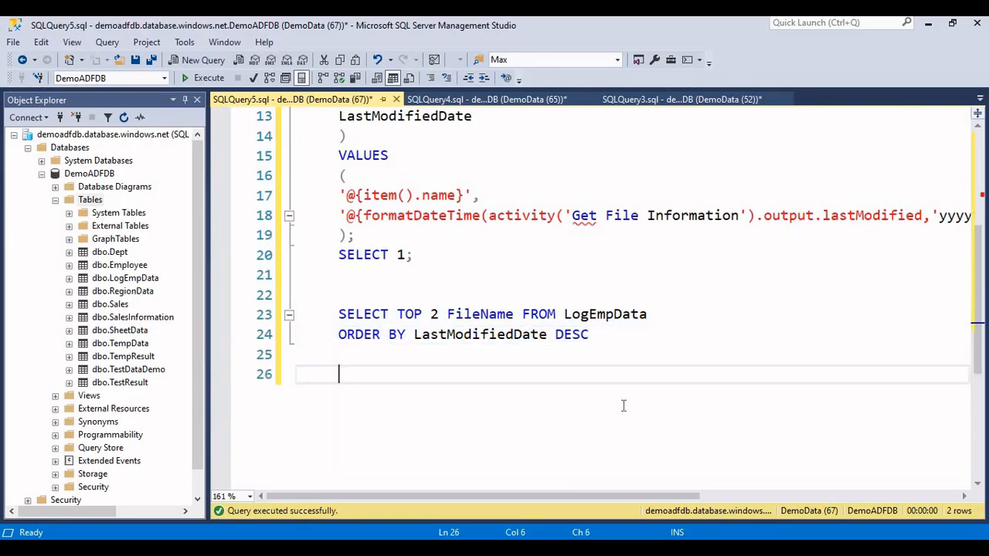
pyautogui.write('TRUNCATE TABLE')
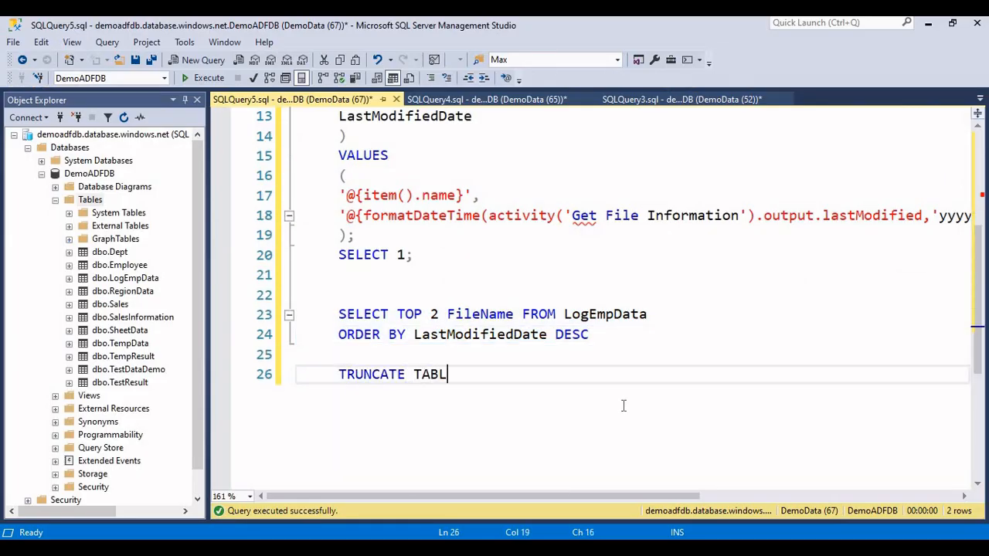
pyautogui.doubleClick(638, 319)
pyautogui.hotkey('ctrl', 'c')
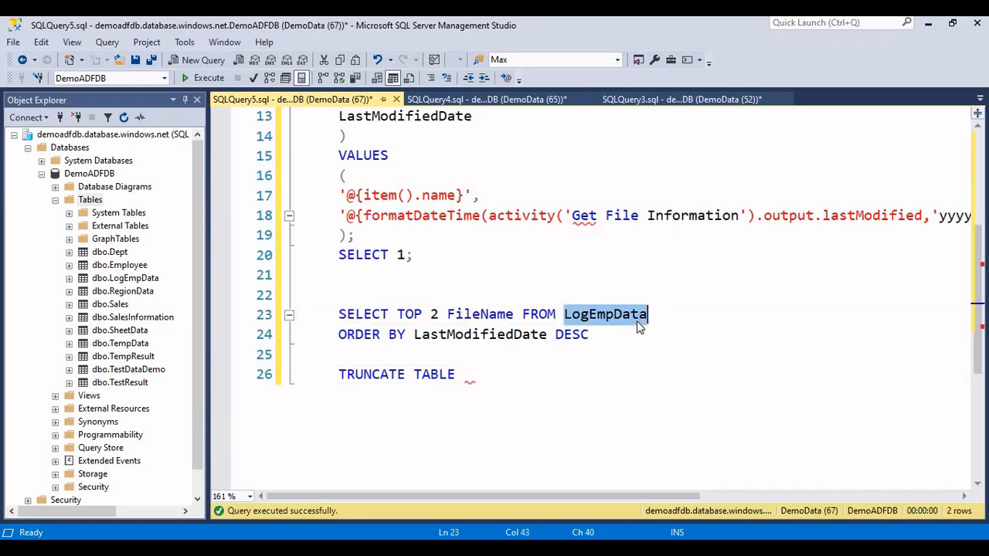
pyautogui.click(518, 398)
pyautogui.hotkey('ctrl', 'v')
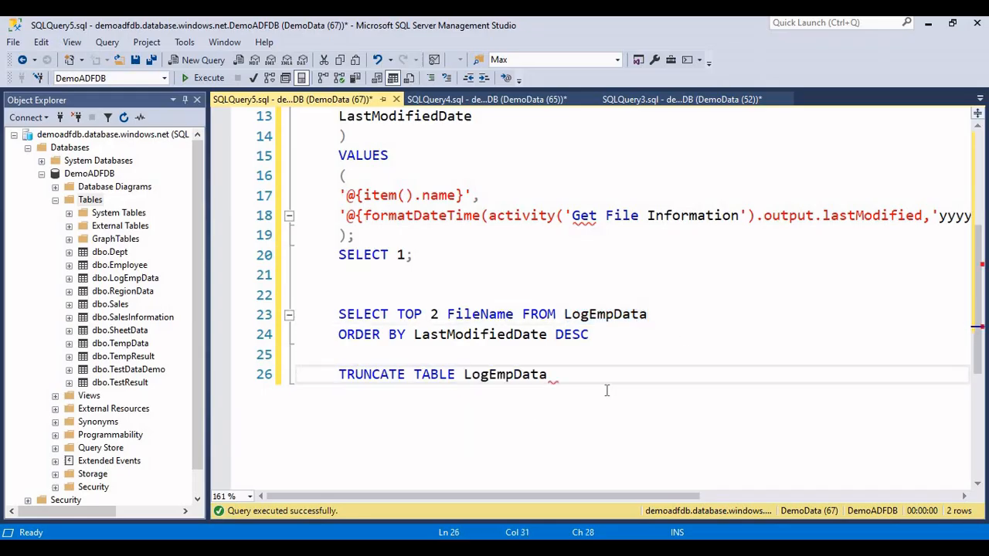
pyautogui.moveTo(608, 391); pyautogui.dragTo(340, 380)
pyautogui.hotkey('ctrl', 'c')
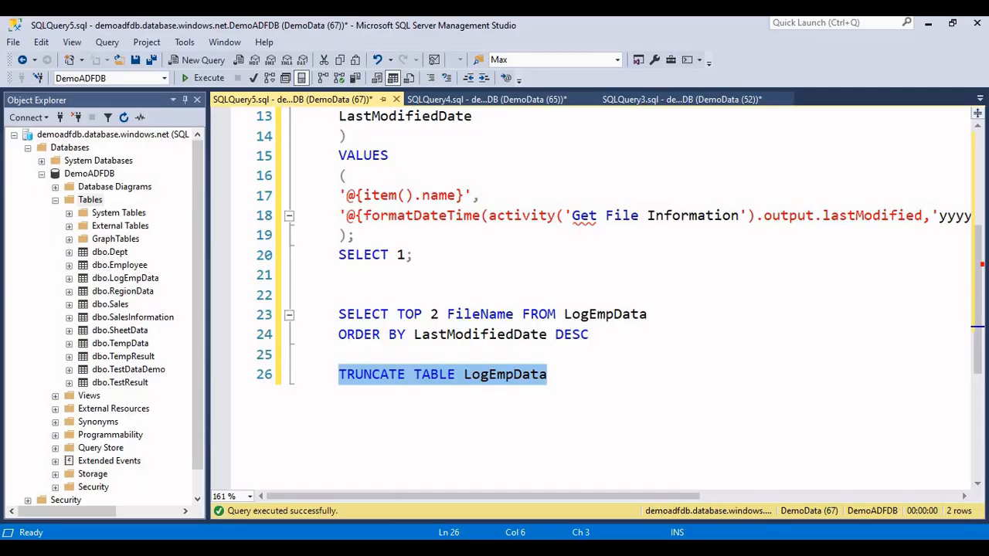
# Step: Back in Azure Data Factory, enter TRUNCATE TABLE LogEmpData as the Script activity's query and name the activity Truncate Log Data
pyautogui.hotkey('alt', 'Tab')
pyautogui.click(441, 462)
pyautogui.hotkey('ctrl', 'v')
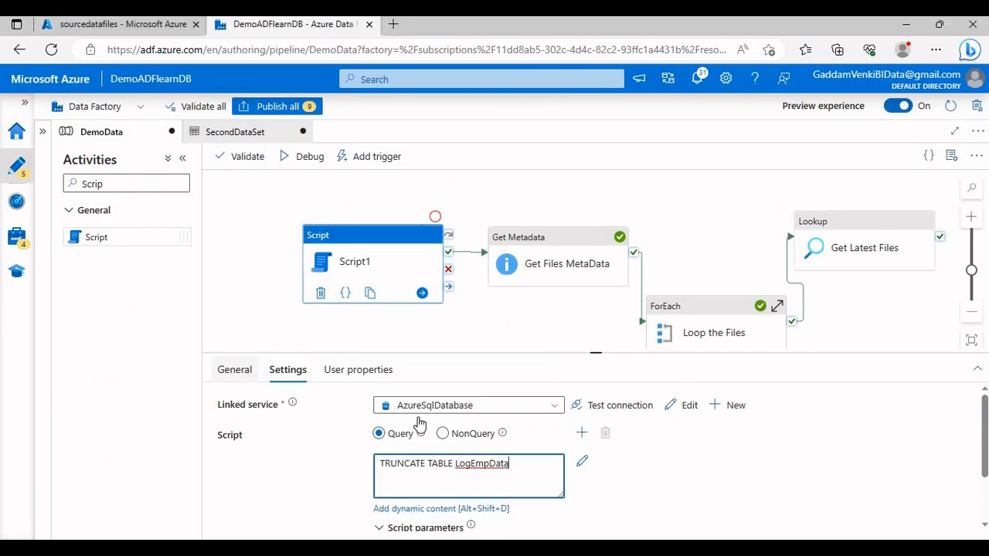
pyautogui.click(234, 369)
pyautogui.moveTo(433, 406); pyautogui.dragTo(367, 406)
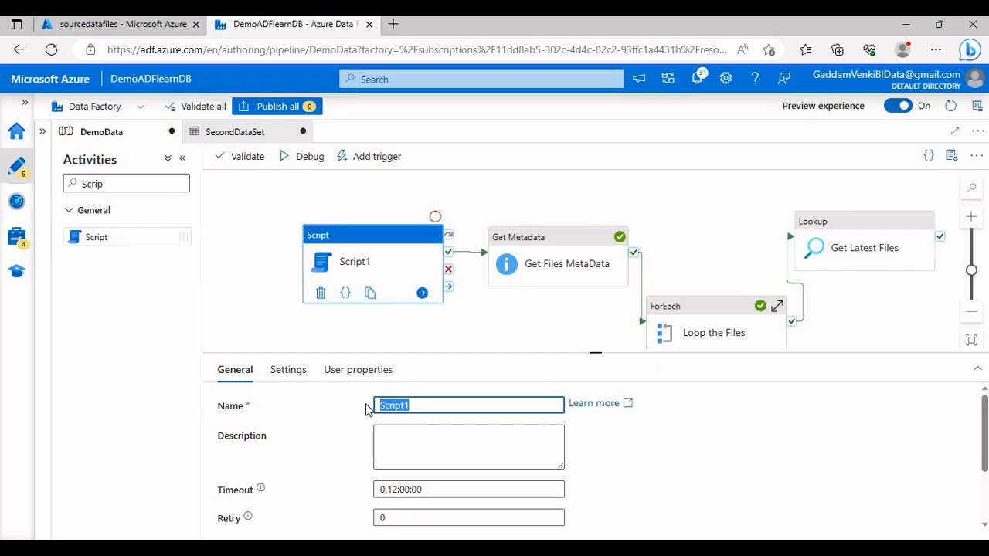
pyautogui.write('Truncate Log Data')
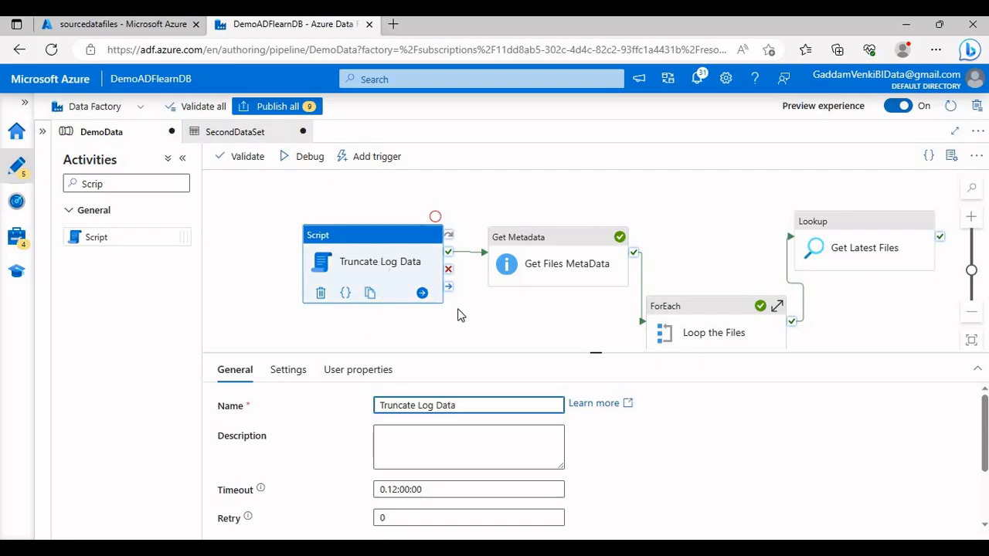
# Step: Rearrange Loop the Files and Get Latest Files on the canvas into a row following Get Files MetaData
pyautogui.moveTo(475, 315); pyautogui.dragTo(417, 302)
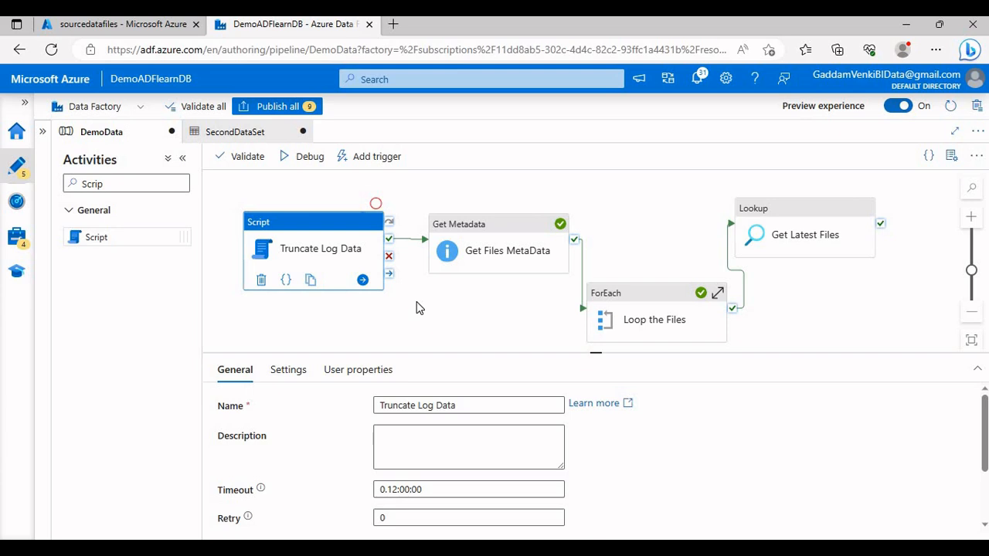
pyautogui.moveTo(486, 307); pyautogui.dragTo(387, 317)
pyautogui.moveTo(649, 251); pyautogui.dragTo(697, 263)
pyautogui.moveTo(557, 329); pyautogui.dragTo(568, 269)
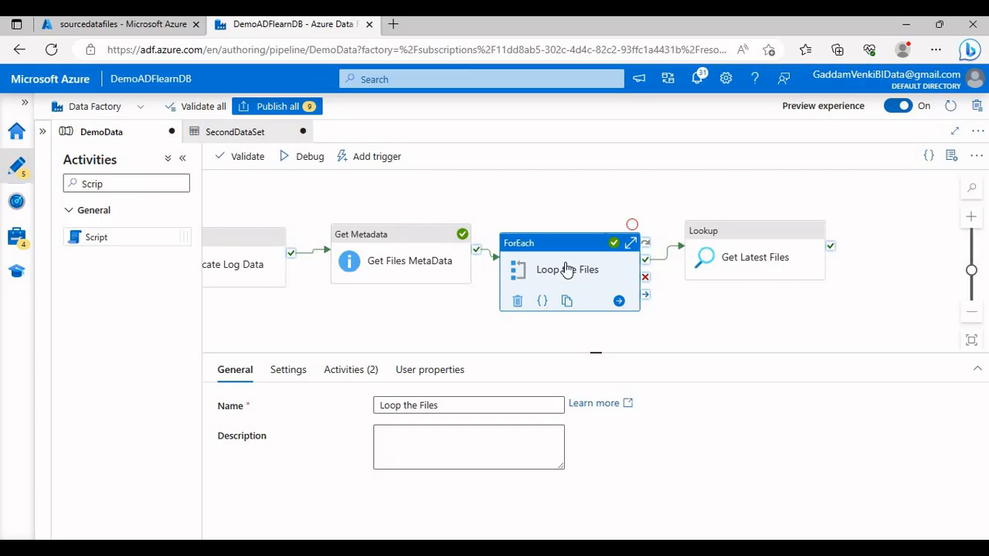
pyautogui.click(729, 259)
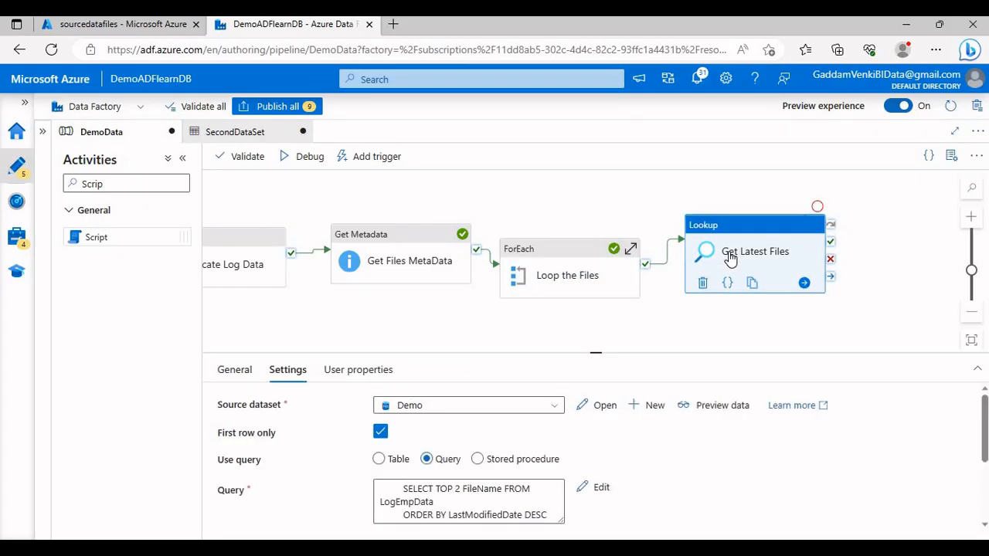
# Step: Add a ForEach activity connected after Get Latest Files and start its name with "Loop th"
pyautogui.moveTo(624, 320); pyautogui.dragTo(495, 327)
pyautogui.moveTo(143, 183); pyautogui.dragTo(38, 205)
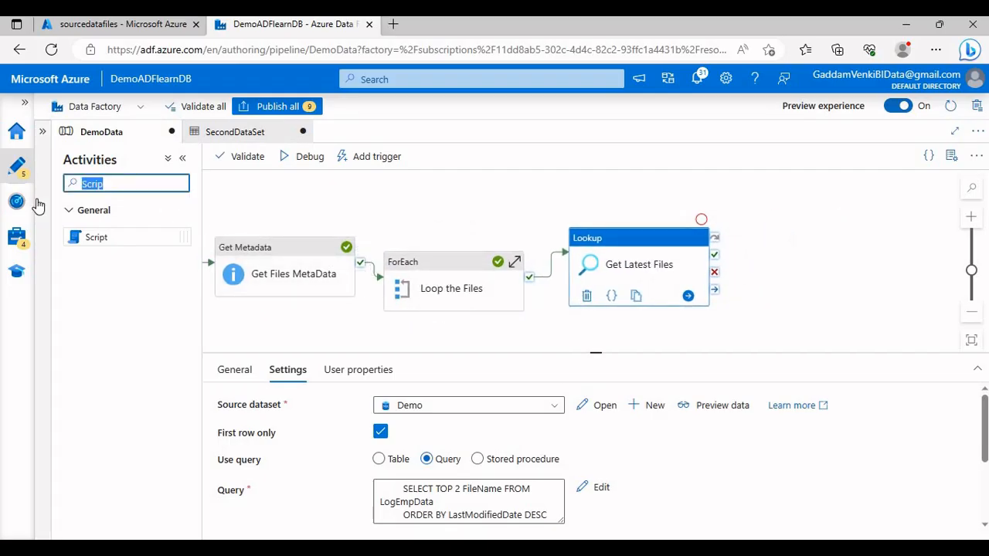
pyautogui.write('for')
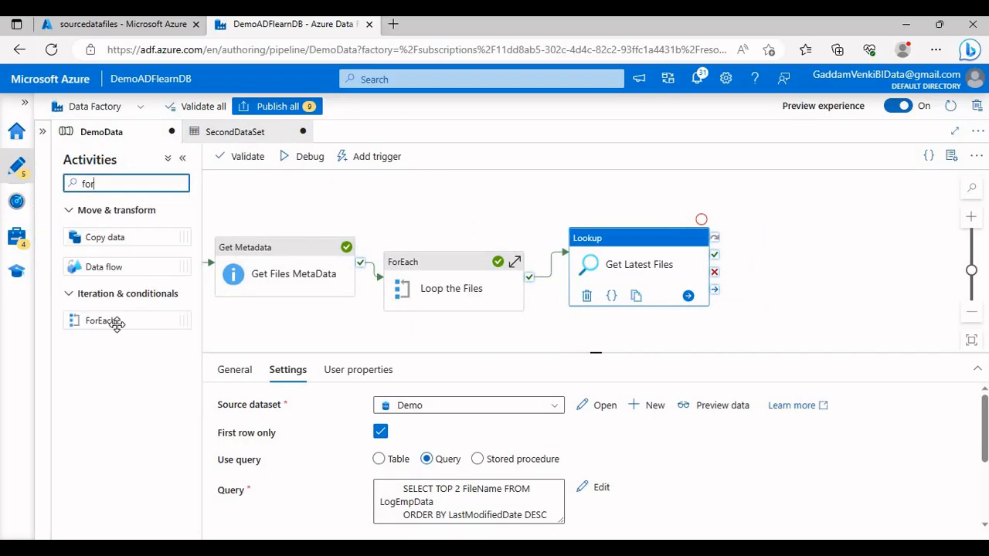
pyautogui.moveTo(116, 323); pyautogui.dragTo(783, 254)
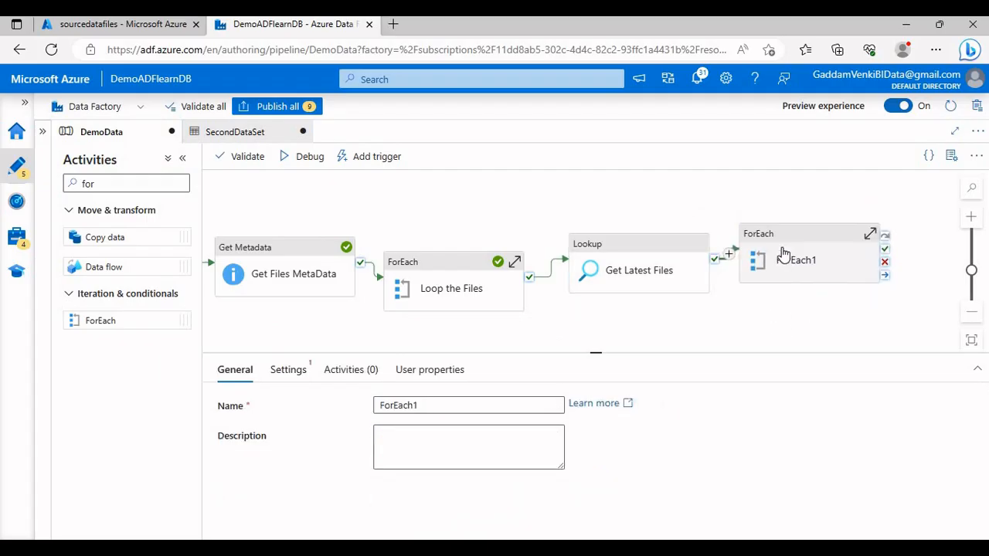
pyautogui.click(785, 255)
pyautogui.moveTo(428, 405); pyautogui.dragTo(342, 403)
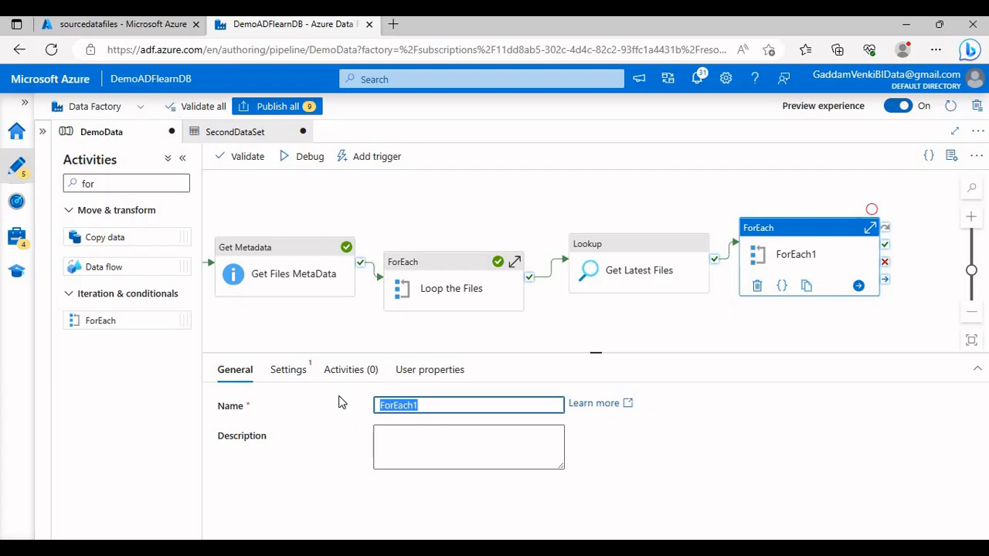
pyautogui.write('Loop the Latest Files Info')
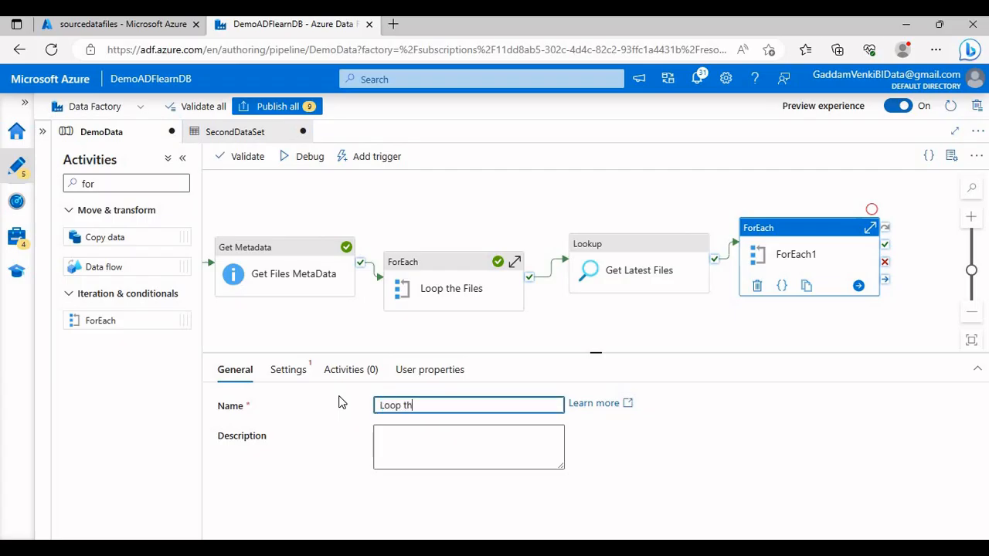
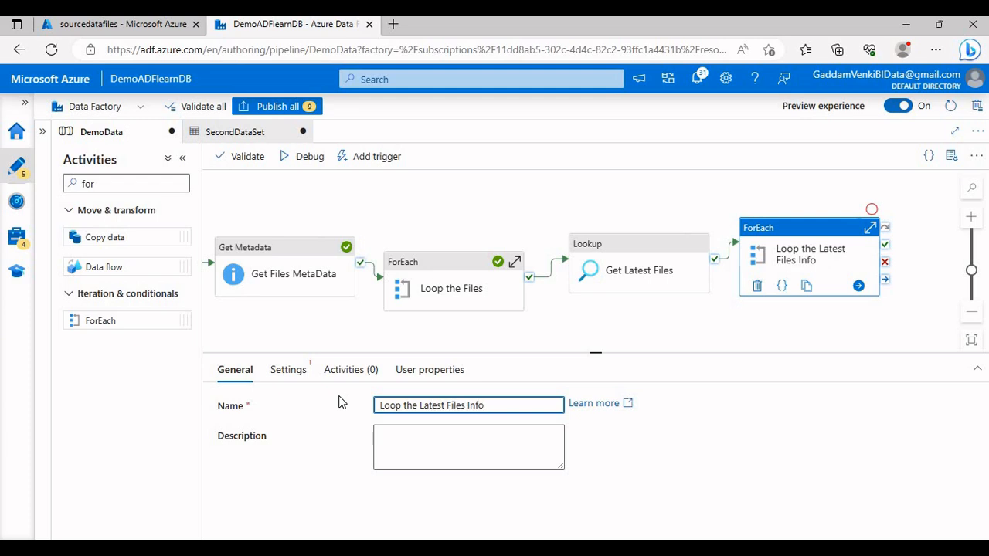
# Step: Set the Loop the Latest Files Info activity to run sequentially
pyautogui.click(288, 372)
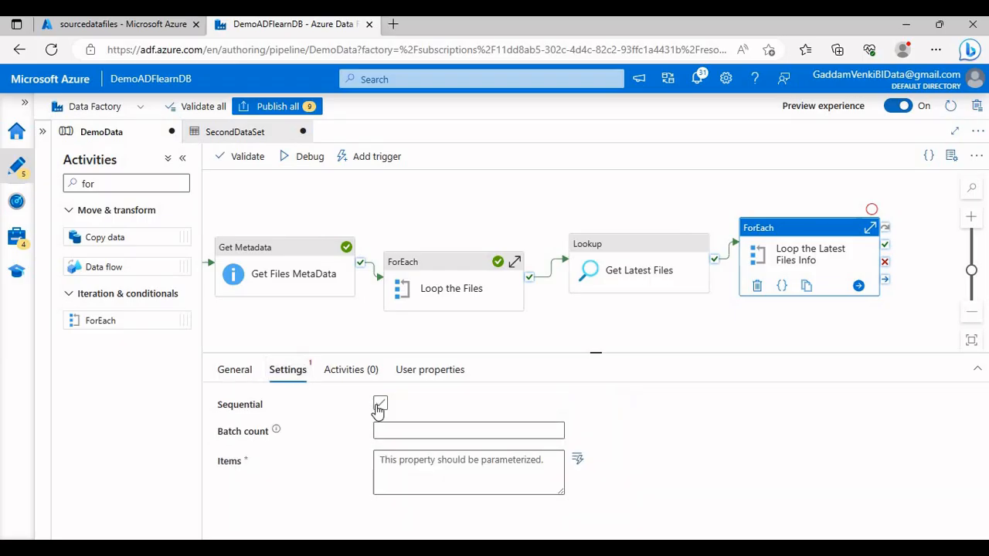
pyautogui.click(379, 405)
pyautogui.click(417, 456)
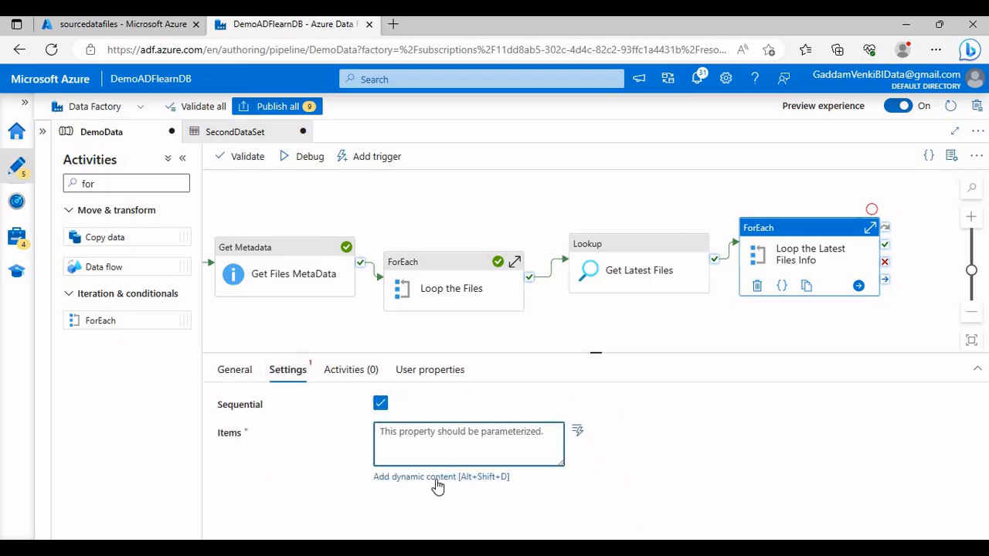
pyautogui.click(436, 478)
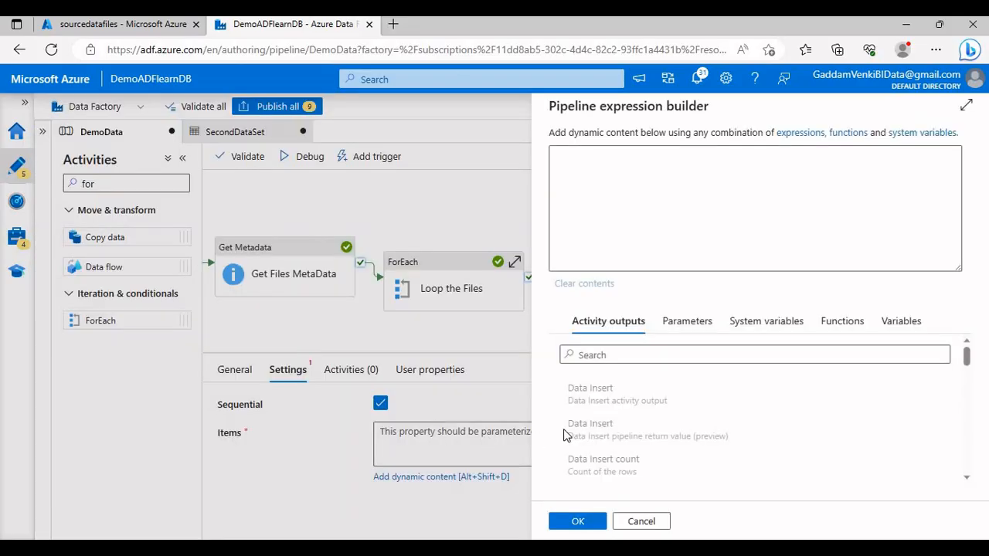
pyautogui.scroll(-1, 640, 477)
pyautogui.scroll(-1, 641, 477)
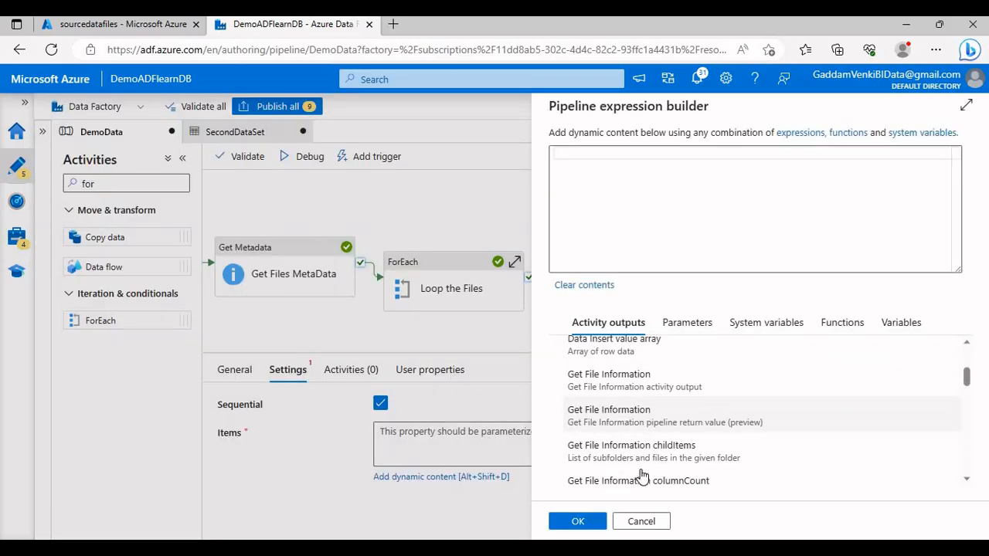
pyautogui.scroll(-5, 641, 477)
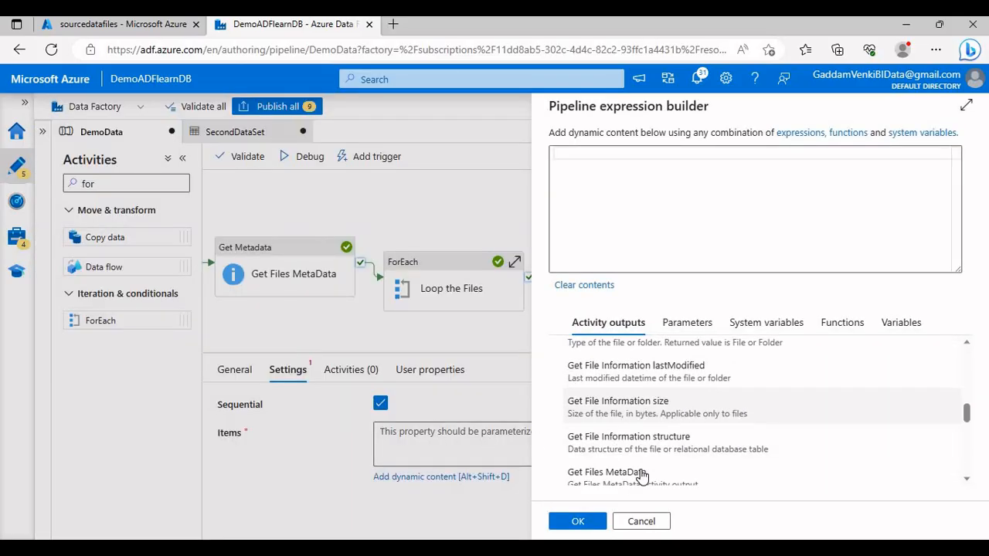
pyautogui.scroll(-6, 641, 477)
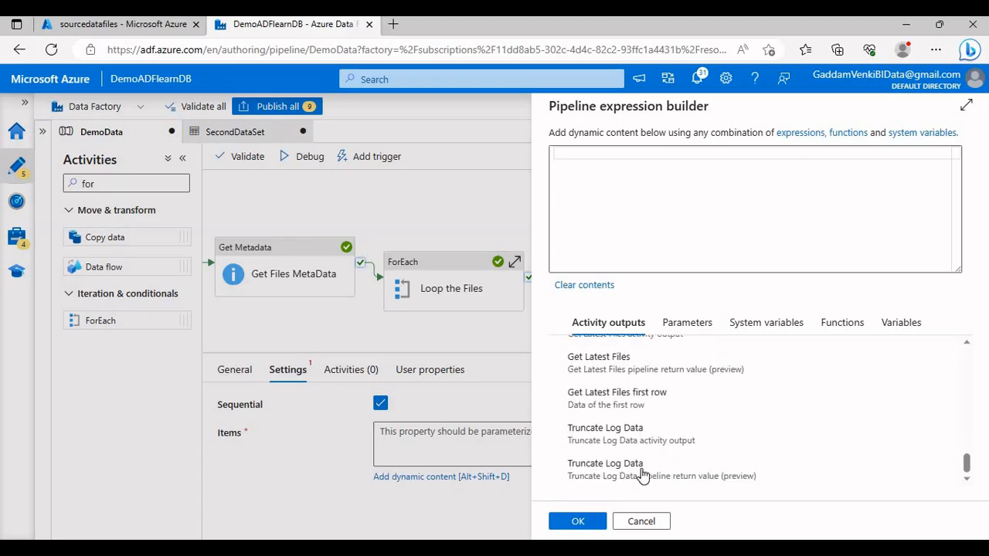
pyautogui.scroll(1, 643, 466)
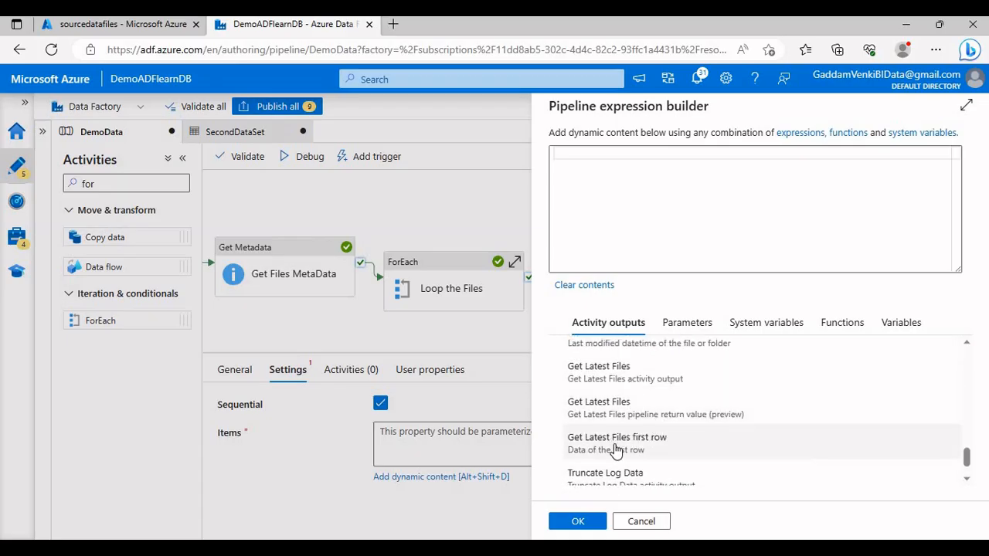
pyautogui.click(635, 523)
# Step: Turn off First row only for the Get Latest Files lookup
pyautogui.click(649, 292)
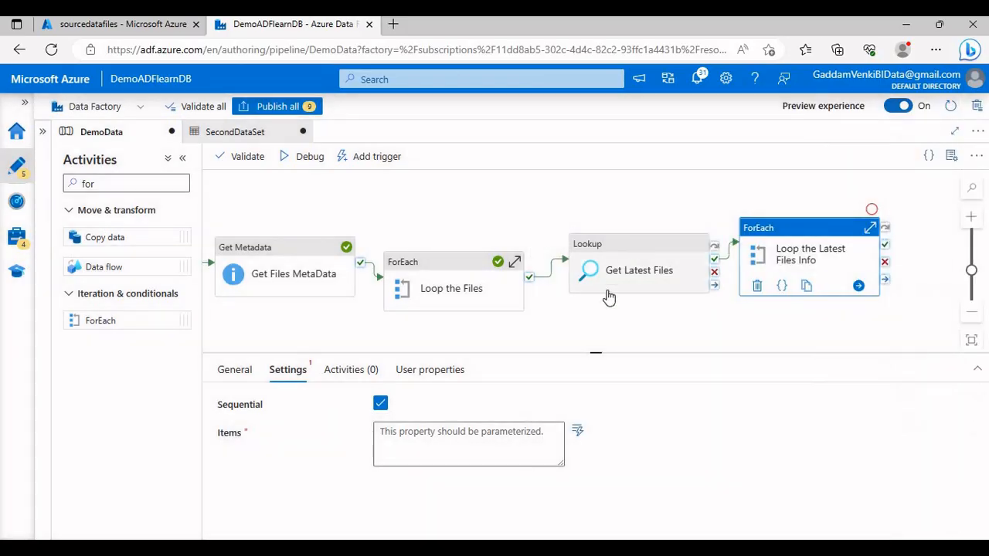
pyautogui.click(381, 433)
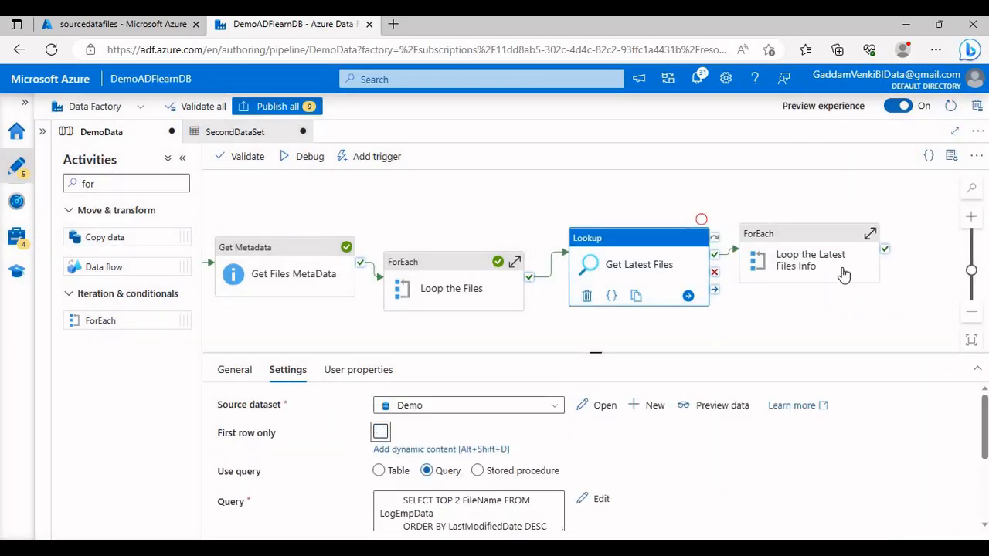
# Step: Set the Items of Loop the Latest Files Info to the Get Latest Files value array as dynamic content
pyautogui.click(816, 258)
pyautogui.click(460, 443)
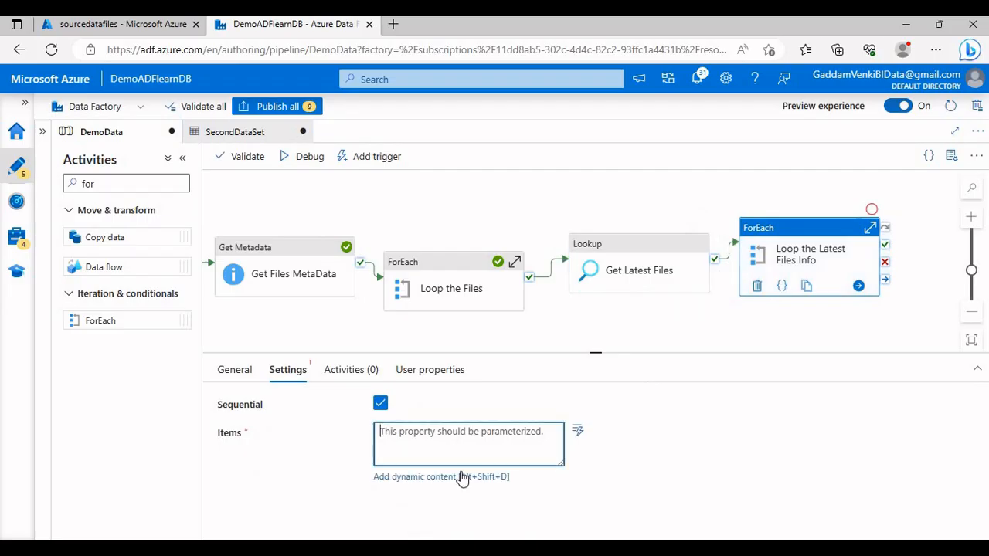
pyautogui.click(433, 477)
pyautogui.scroll(-5, 662, 429)
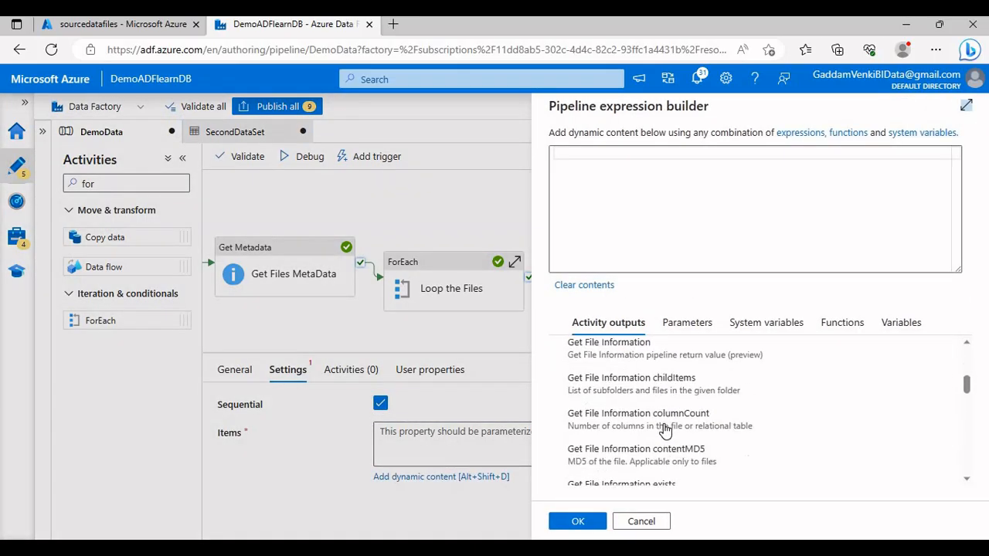
pyautogui.scroll(-7, 663, 429)
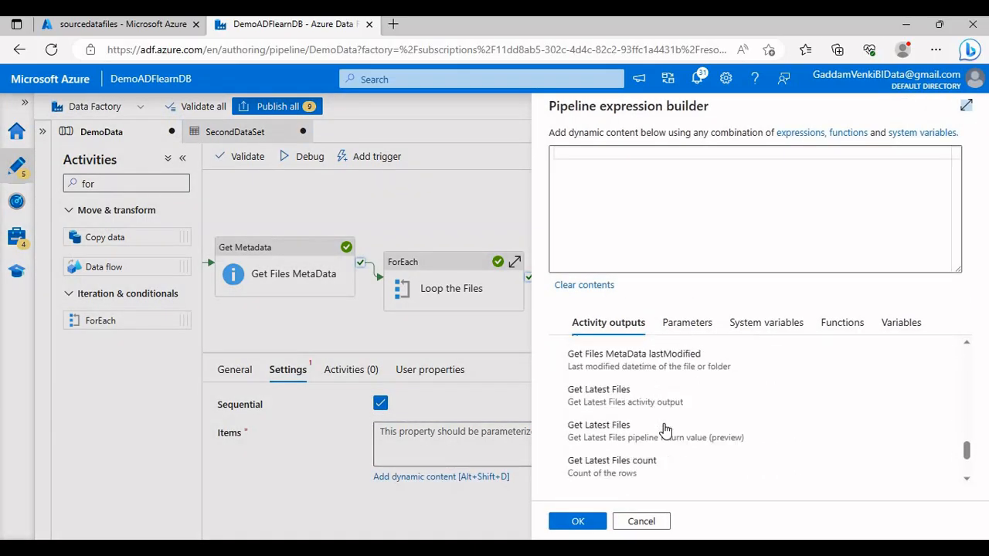
pyautogui.scroll(1, 662, 454)
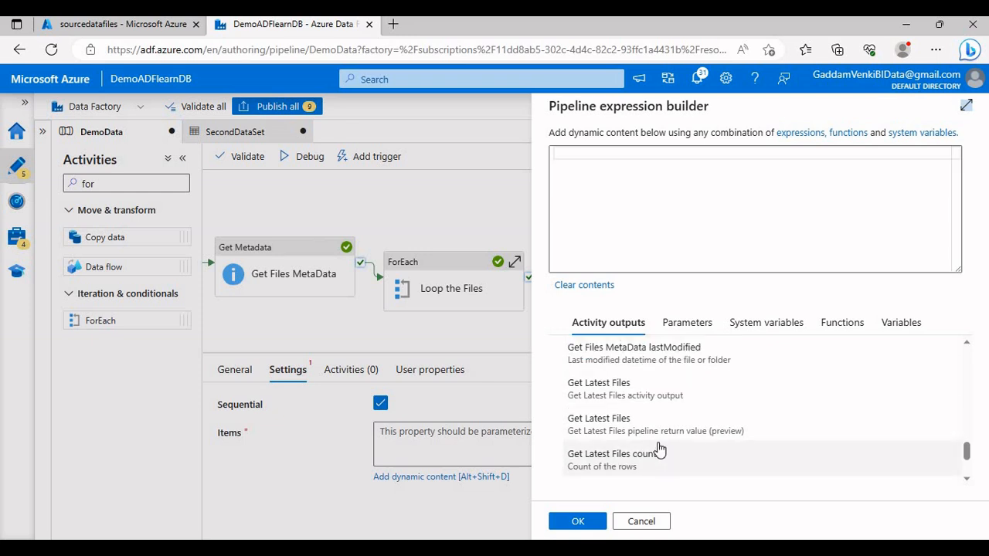
pyautogui.scroll(-2, 669, 456)
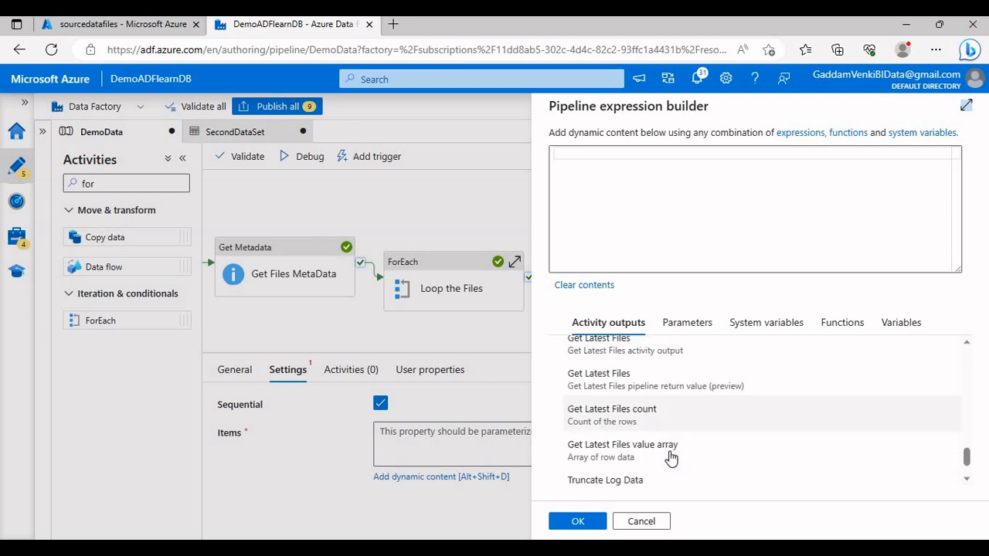
pyautogui.click(645, 461)
pyautogui.click(578, 522)
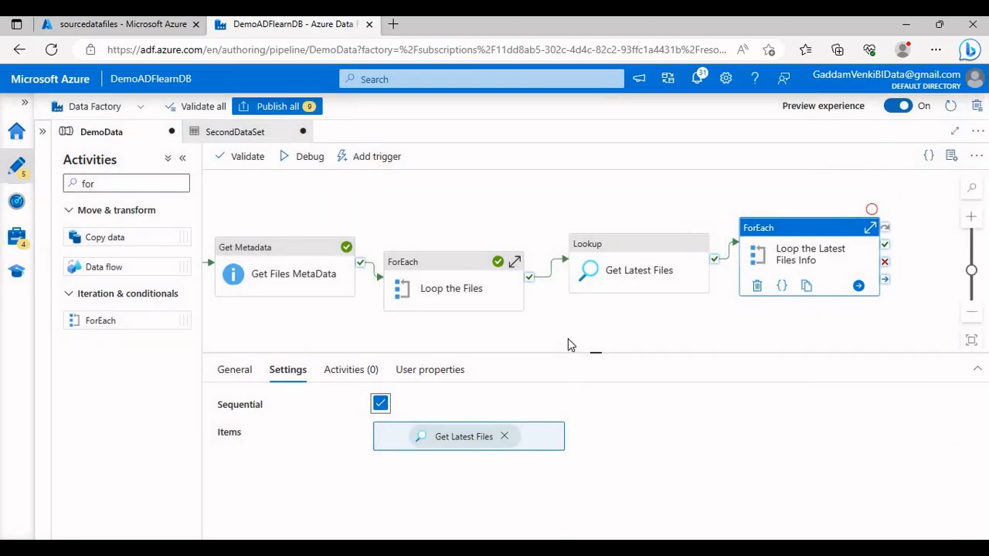
# Step: Open the inner activities of Loop the Latest Files Info and add a Copy data activity there
pyautogui.moveTo(650, 329); pyautogui.dragTo(623, 338)
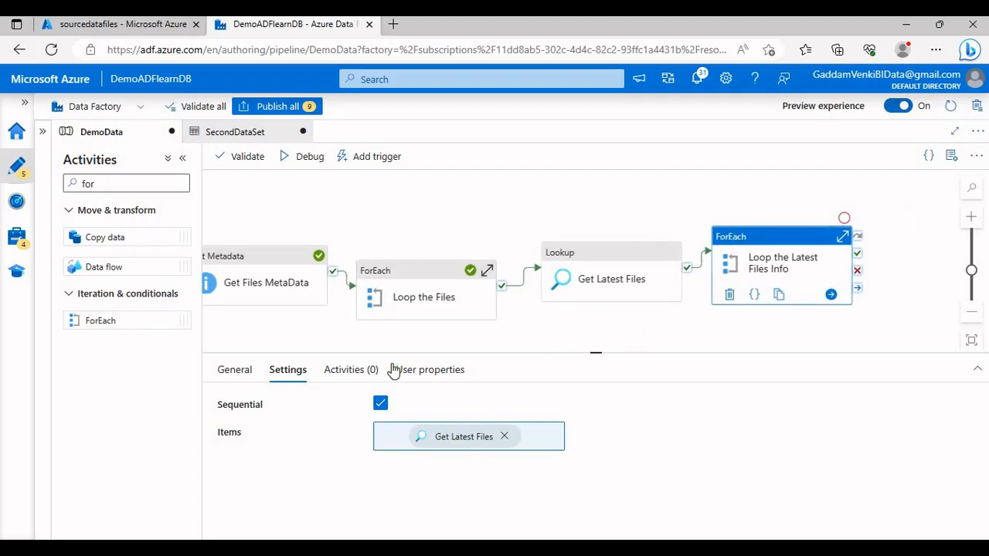
pyautogui.click(351, 370)
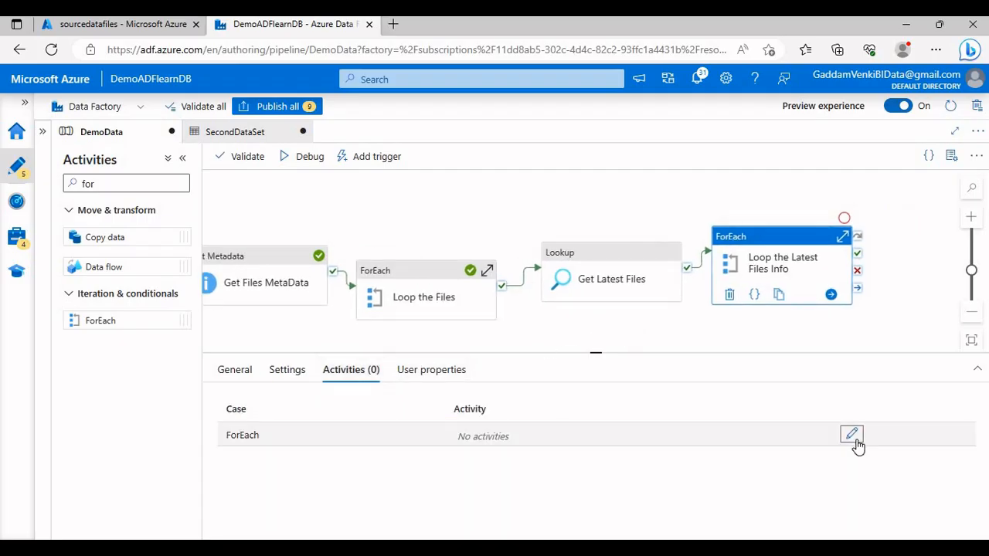
pyautogui.click(853, 438)
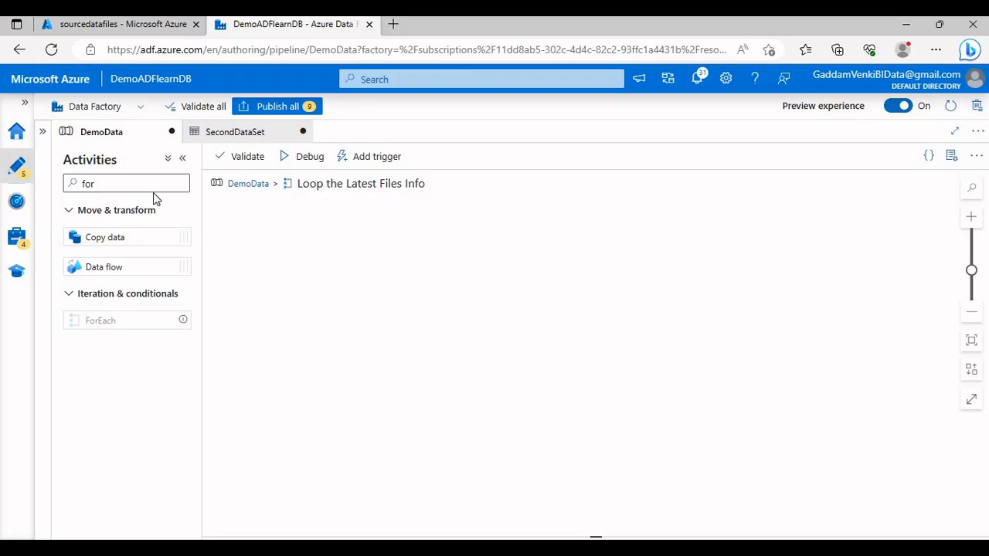
pyautogui.doubleClick(90, 185)
pyautogui.write('Copy')
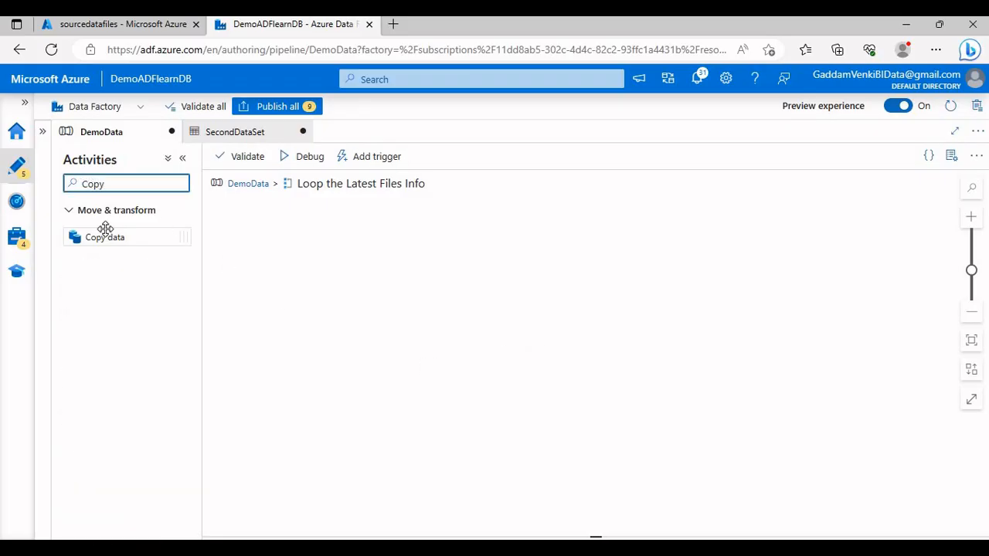
pyautogui.moveTo(105, 228); pyautogui.dragTo(422, 252)
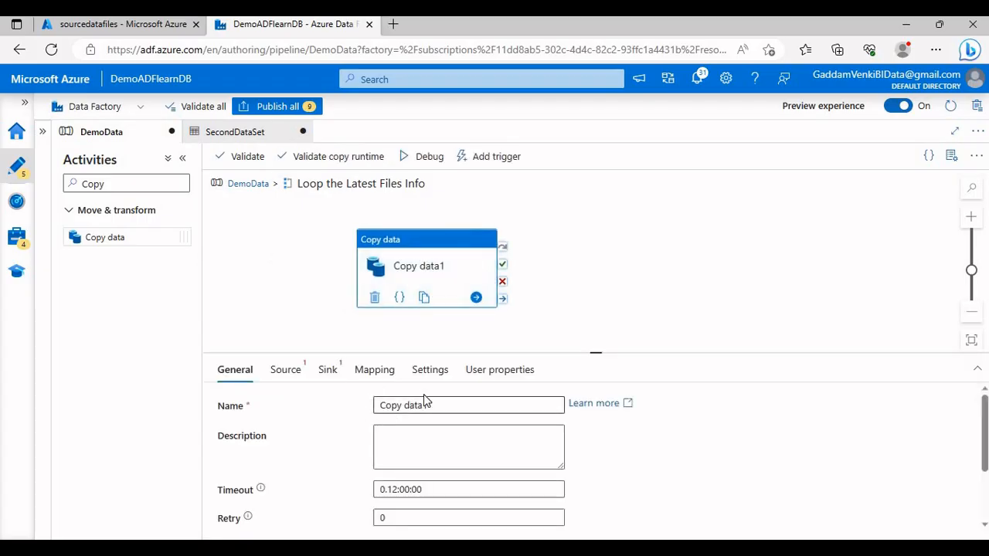
# Step: Name the Copy data activity Direct Data Movement and shift it slightly on the canvas
pyautogui.moveTo(443, 404); pyautogui.dragTo(337, 402)
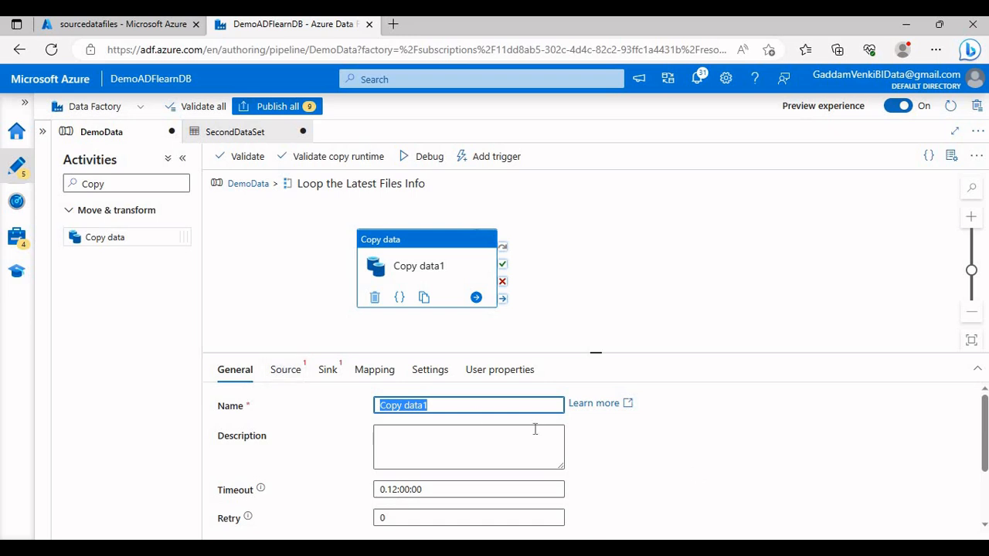
pyautogui.click(286, 371)
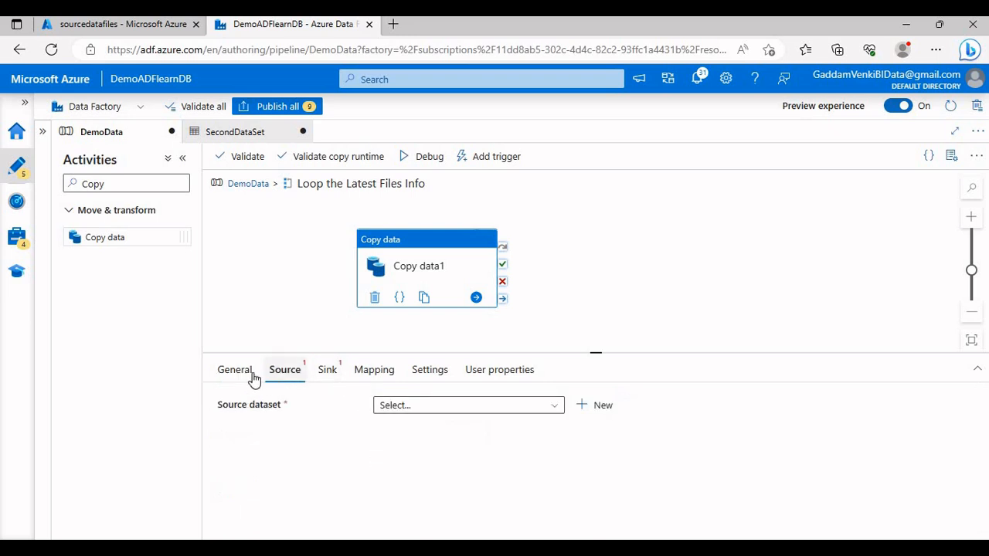
pyautogui.click(245, 375)
pyautogui.moveTo(453, 406); pyautogui.dragTo(373, 410)
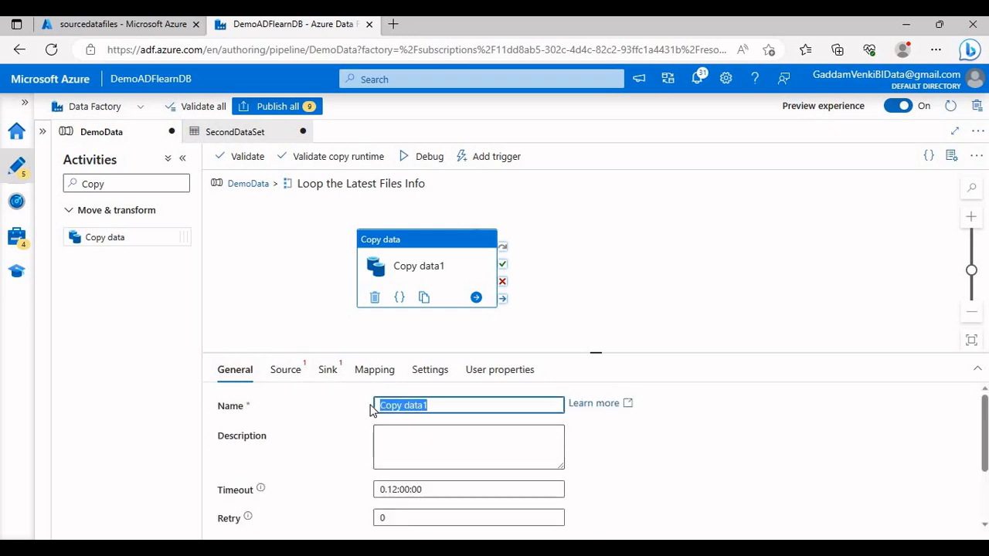
pyautogui.write('Direct Data Movement')
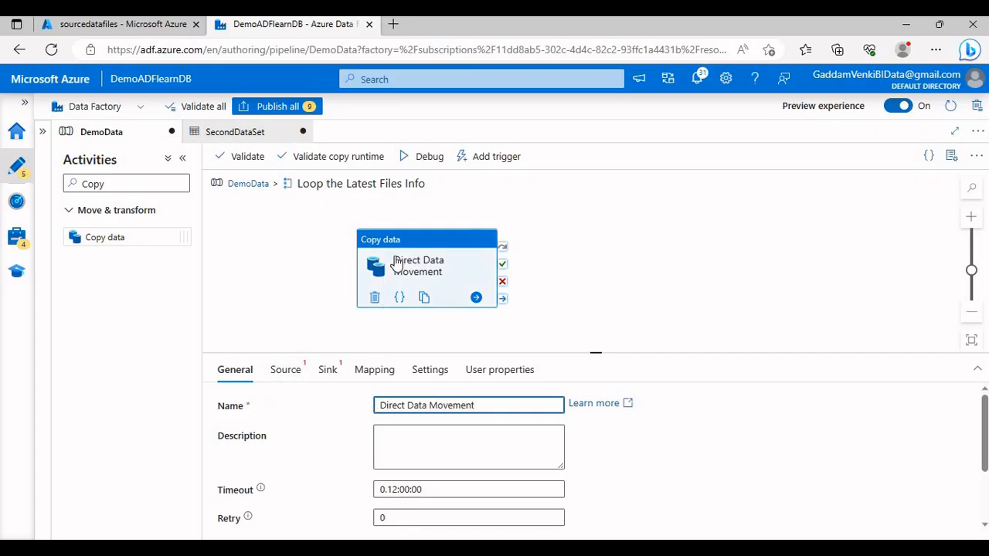
pyautogui.moveTo(393, 258); pyautogui.dragTo(382, 239)
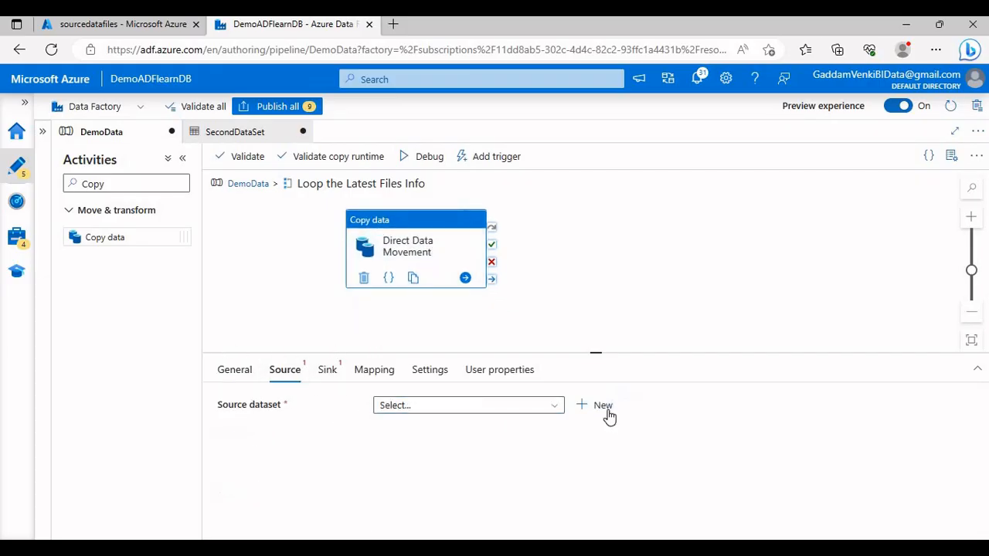
# Step: Start a new source dataset for Direct Data Movement using Azure Blob Storage and the DelimitedText format
pyautogui.click(609, 413)
pyautogui.scroll(-2, 635, 418)
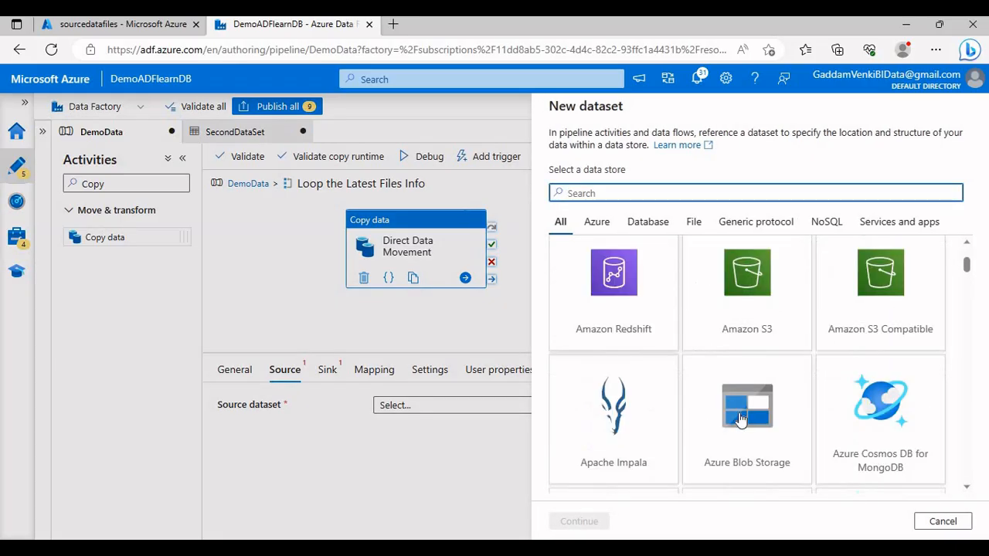
pyautogui.click(746, 418)
pyautogui.click(578, 520)
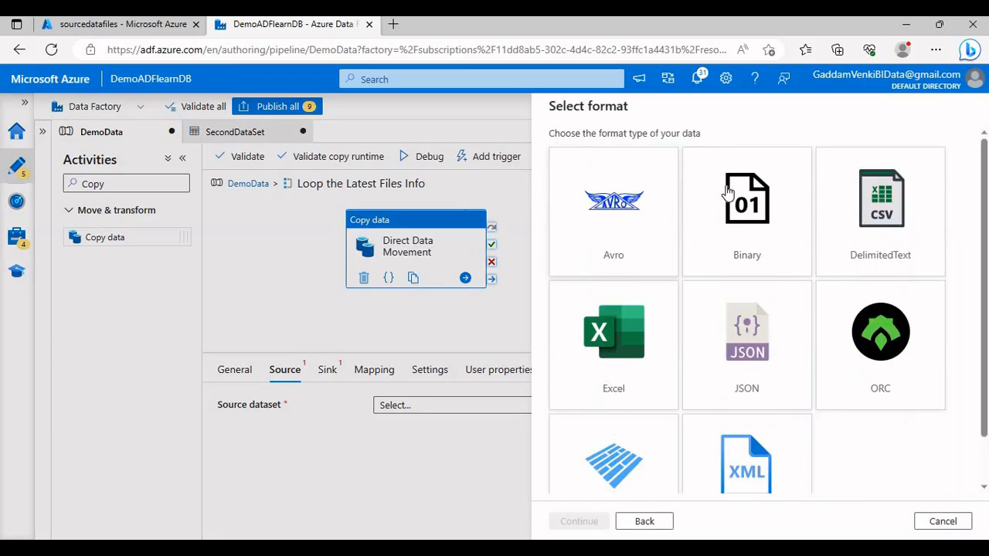
pyautogui.click(830, 212)
pyautogui.click(579, 521)
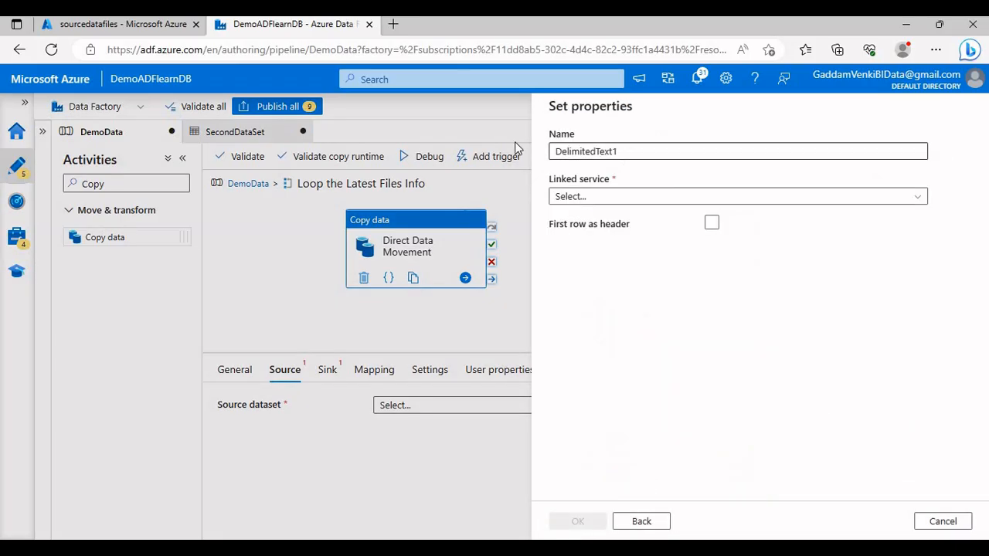
# Step: Name the dataset Test_1, choose the AzureBlobStorage linked service, and treat the first row as header
pyautogui.hotkey('ctrl', 'a')
pyautogui.write('Test')
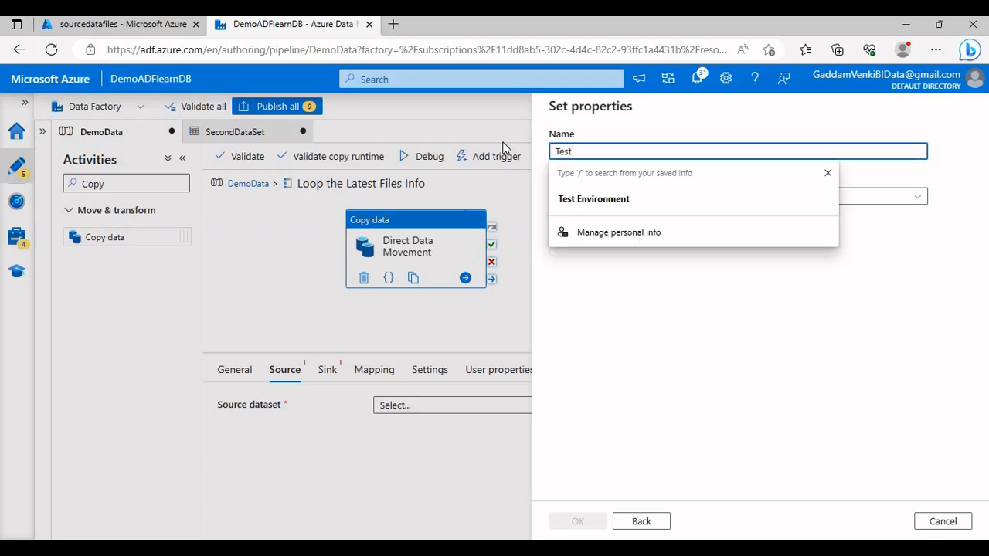
pyautogui.write('_1')
pyautogui.click(575, 196)
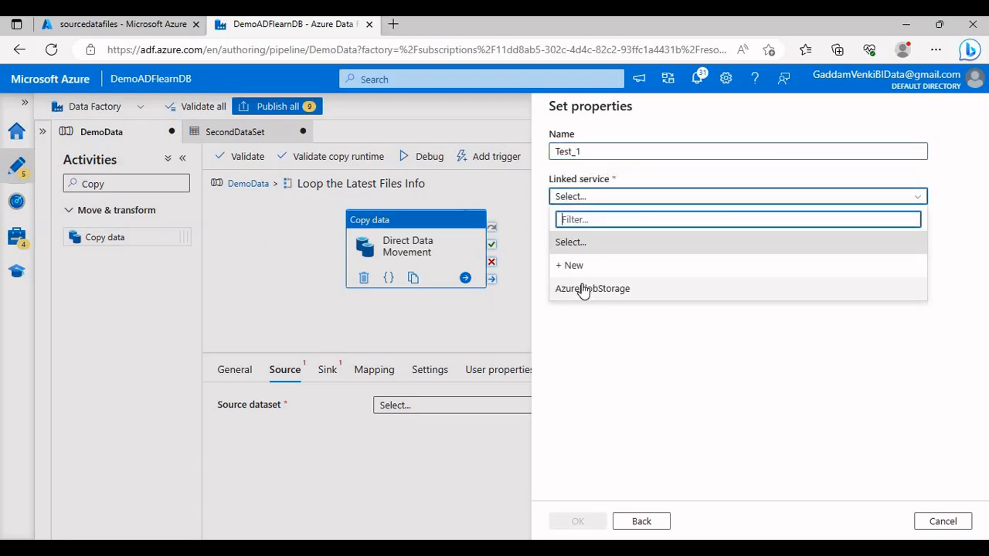
pyautogui.click(584, 289)
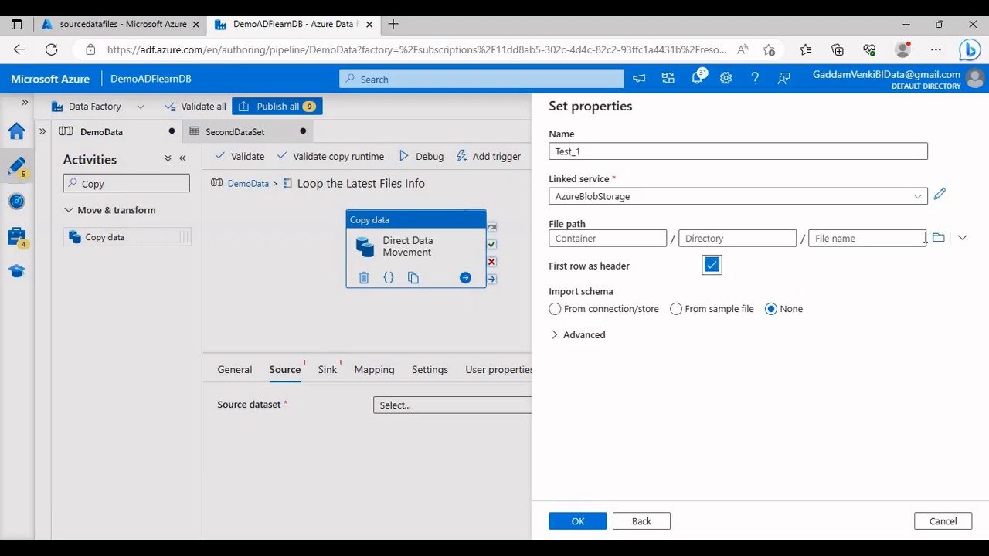
# Step: Browse to the TextDataFile folder in the sourcedatafiles container and set it as the dataset's file path
pyautogui.click(938, 238)
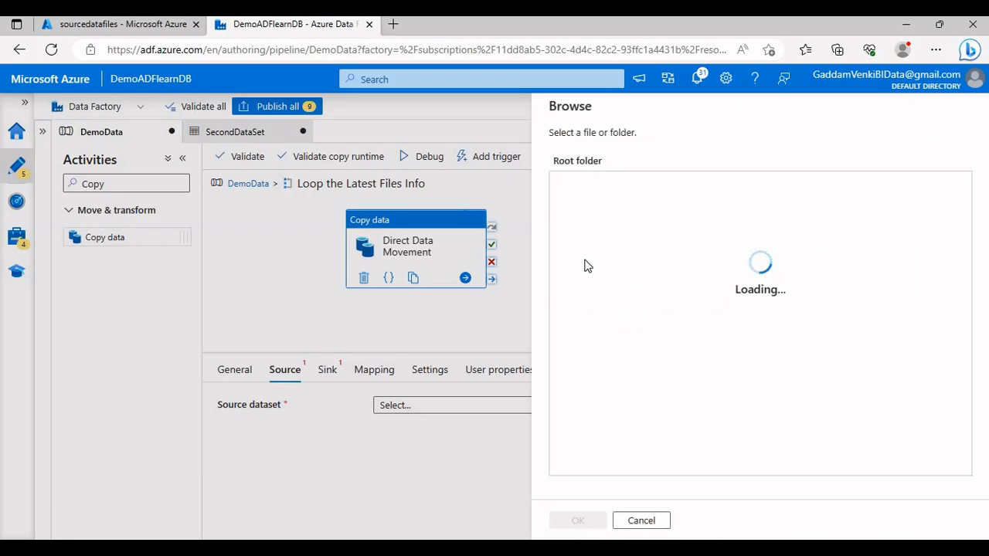
pyautogui.click(588, 216)
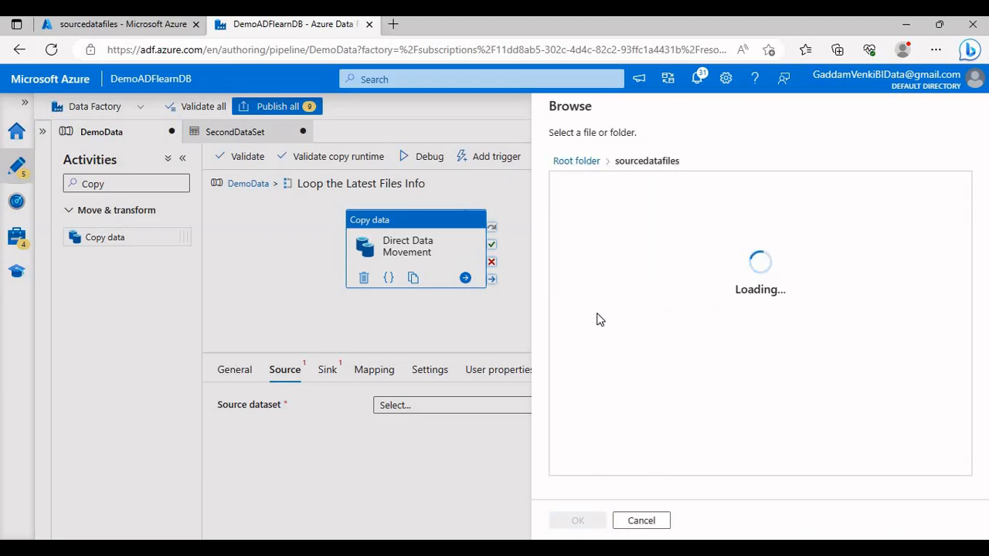
pyautogui.click(599, 282)
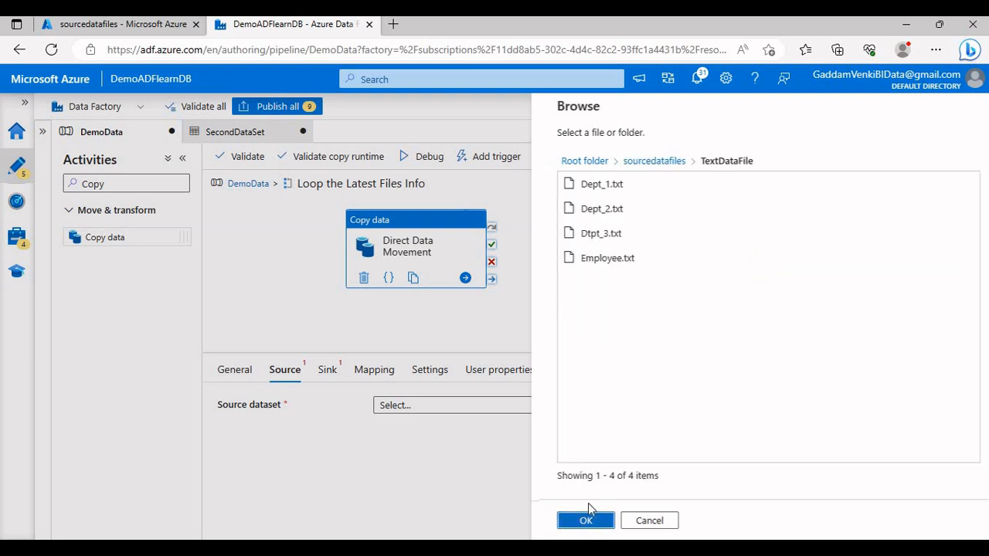
pyautogui.click(578, 521)
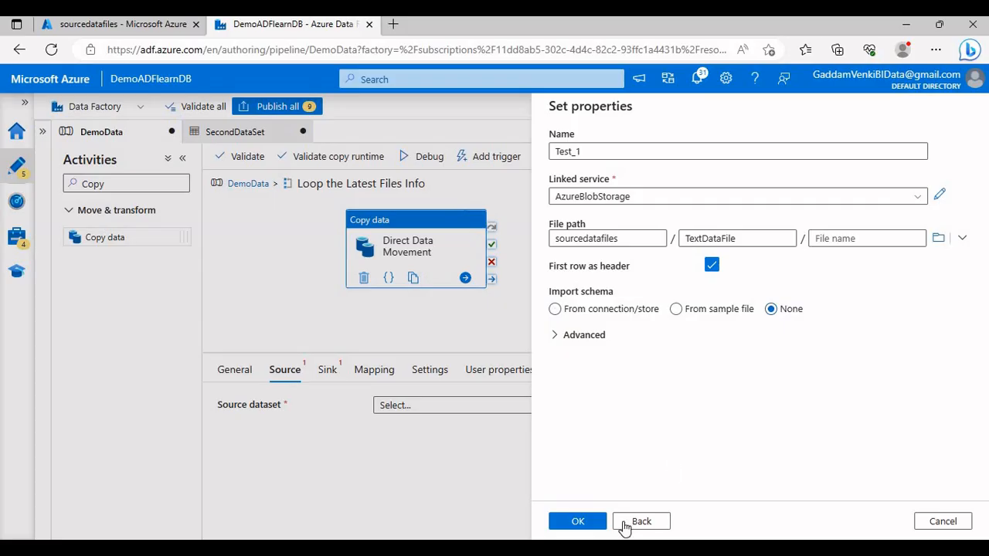
# Step: Create the Test_1 source dataset, open it, and add a String parameter named FileName
pyautogui.click(578, 521)
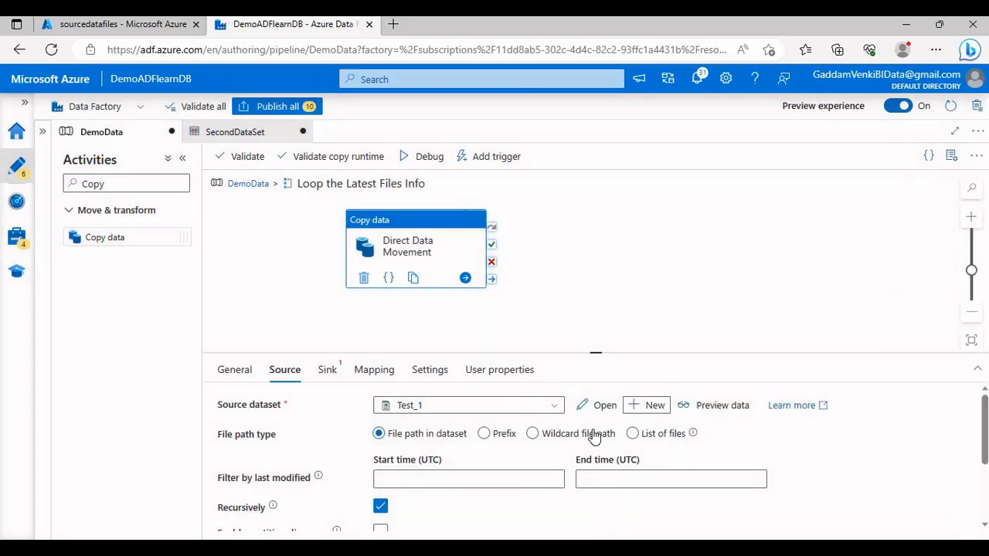
pyautogui.moveTo(597, 309); pyautogui.dragTo(597, 309)
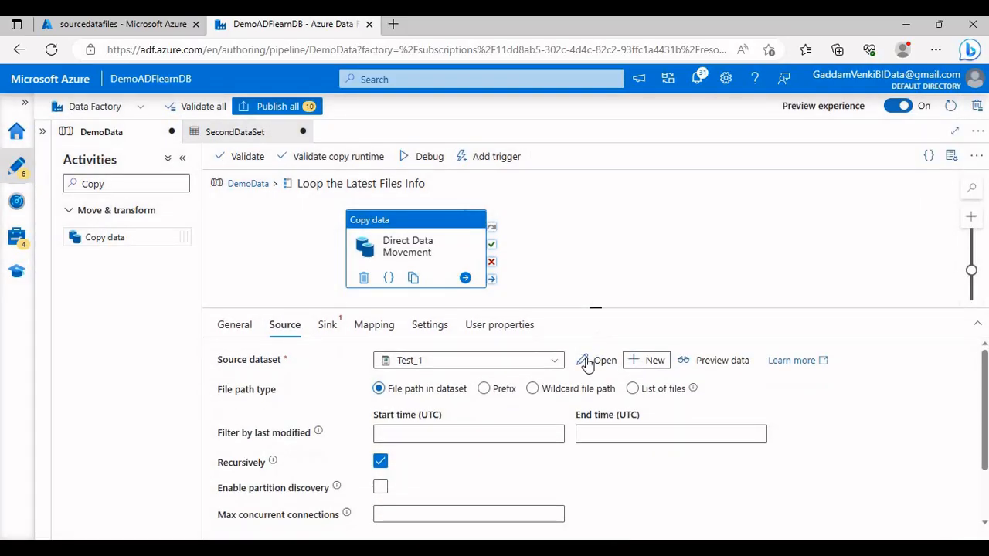
pyautogui.click(599, 360)
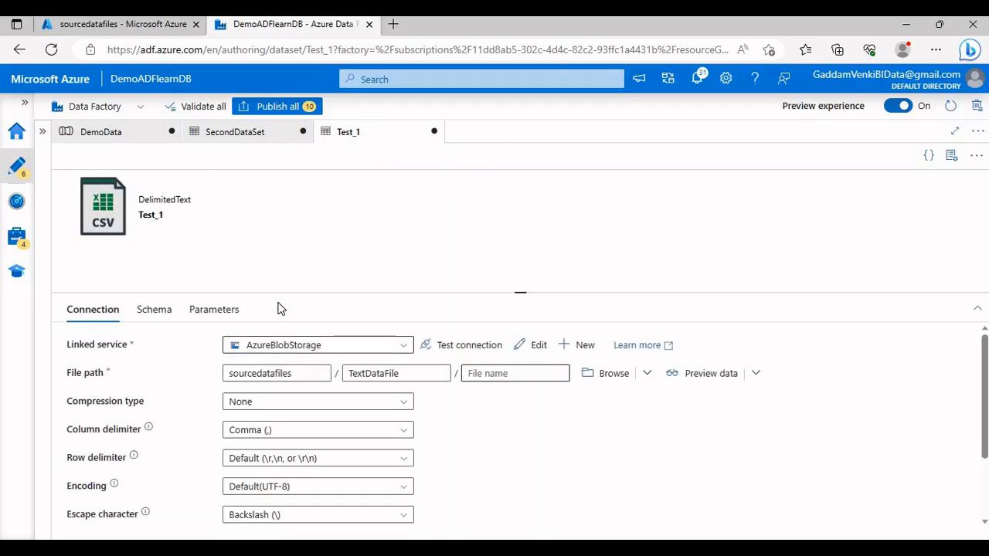
pyautogui.click(217, 310)
pyautogui.click(80, 348)
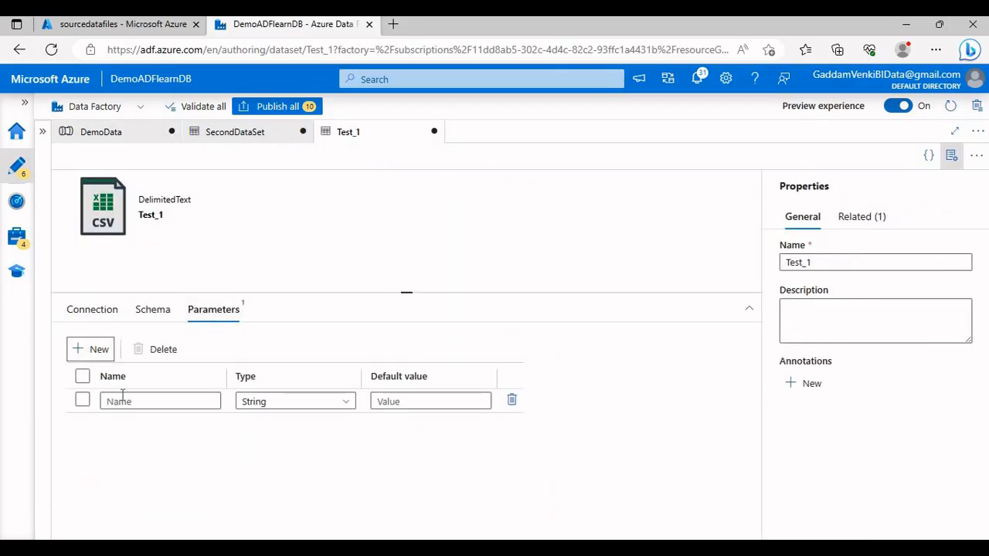
pyautogui.click(147, 402)
pyautogui.write('FileName')
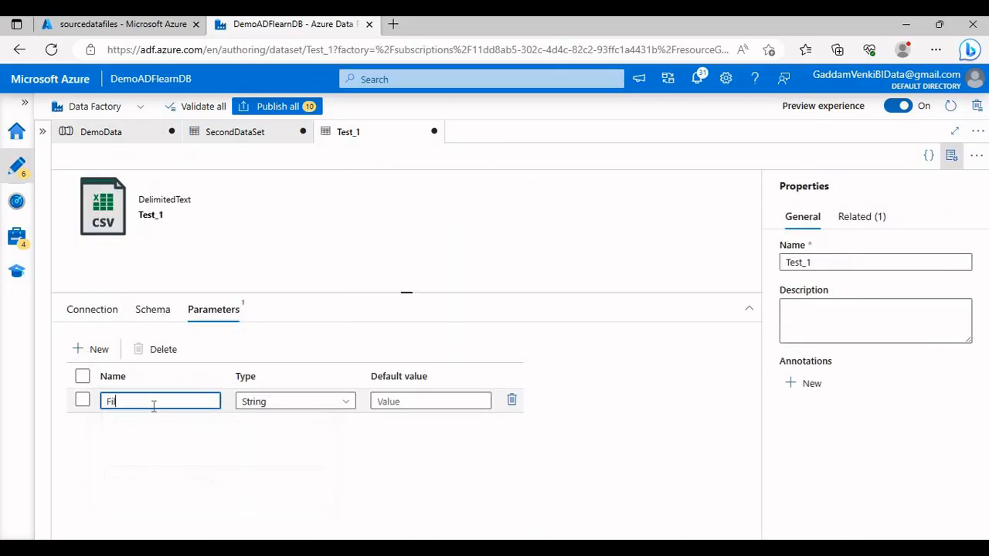
pyautogui.click(106, 317)
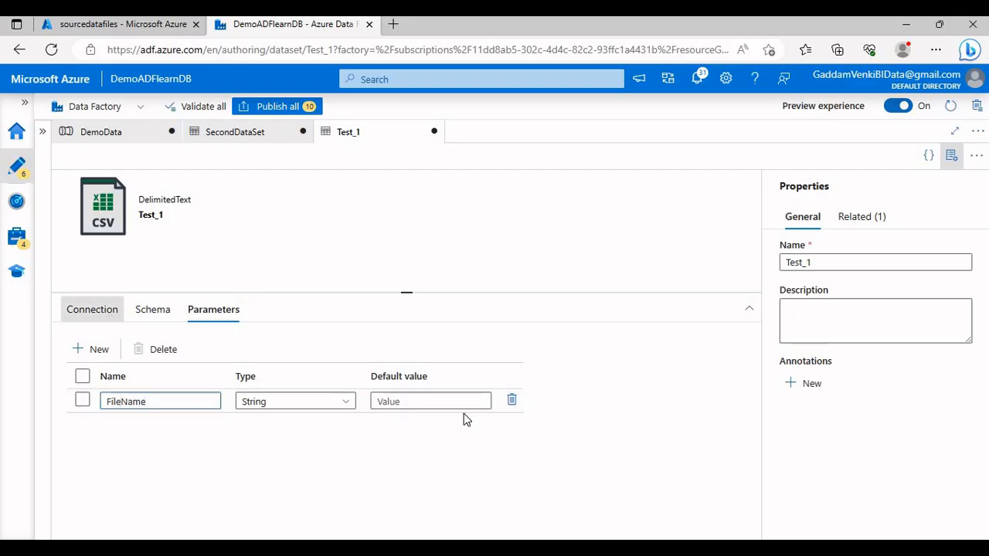
pyautogui.click(530, 376)
pyautogui.click(513, 397)
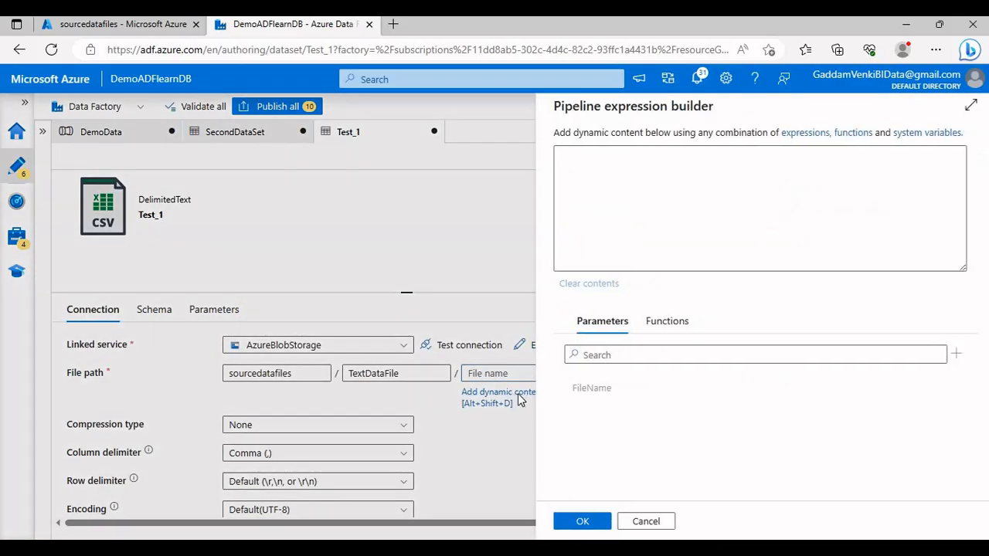
pyautogui.click(576, 391)
pyautogui.click(576, 522)
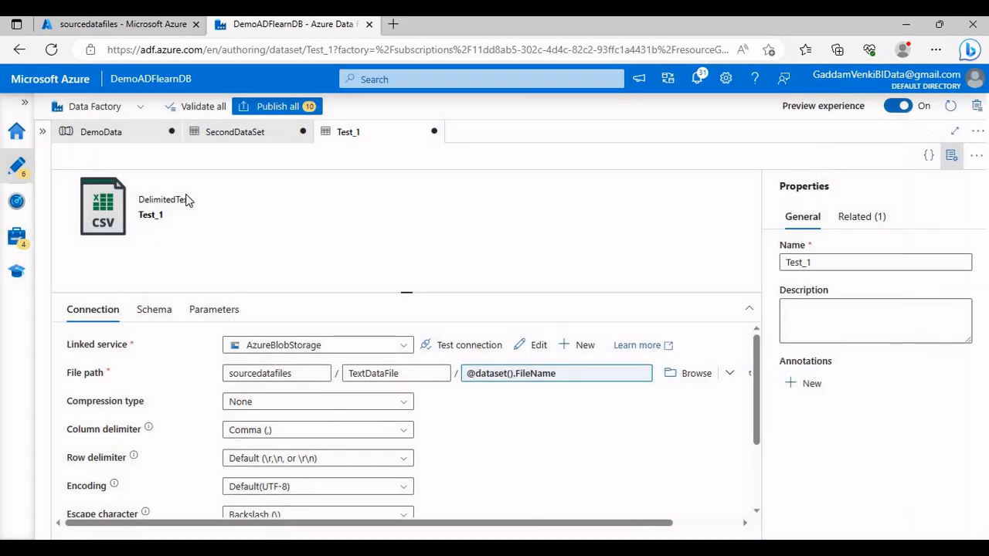
pyautogui.click(138, 137)
pyautogui.click(525, 432)
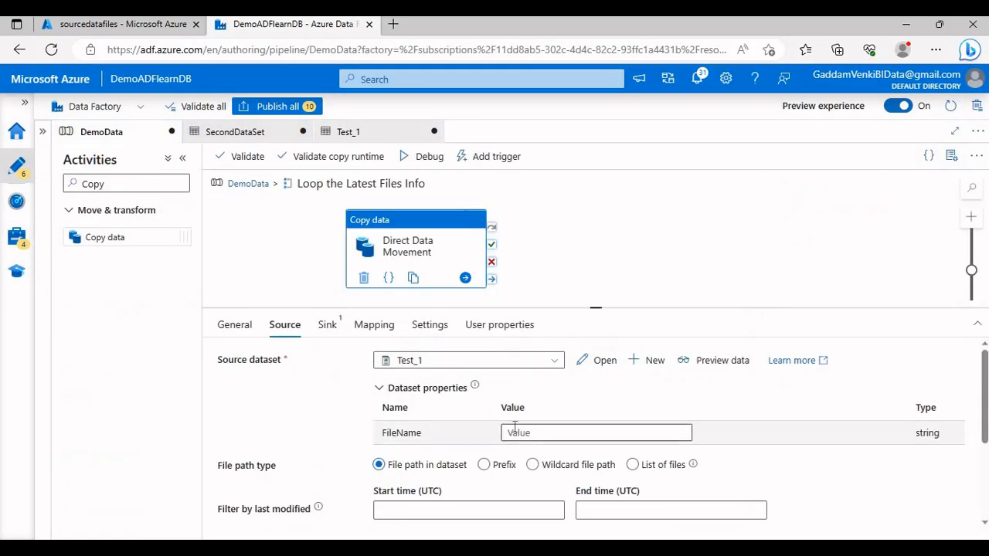
pyautogui.click(530, 450)
pyautogui.click(609, 397)
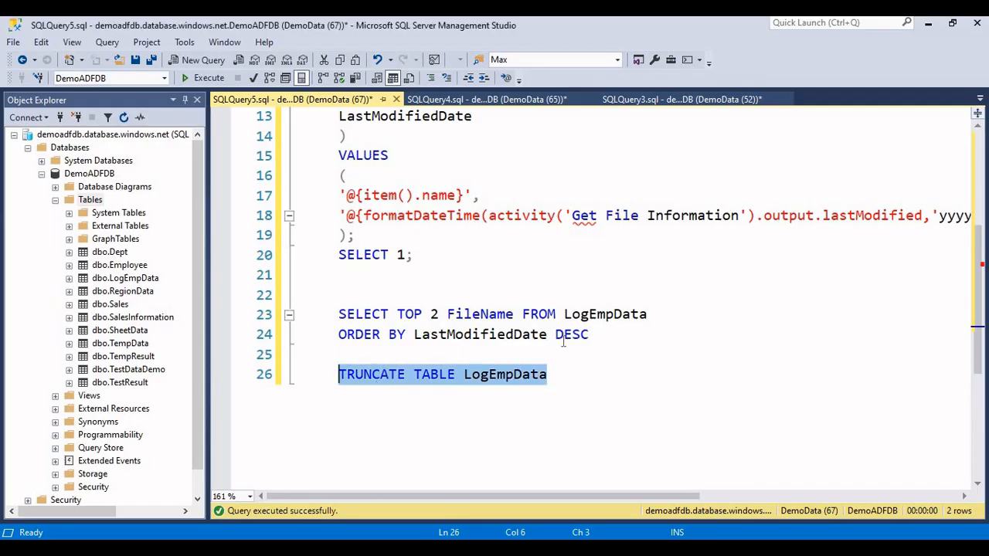
# Step: In SQL Server Management Studio, run the query selecting the top 2 FileName values from LogEmpData ordered by LastModifiedDate DESC
pyautogui.click(603, 335)
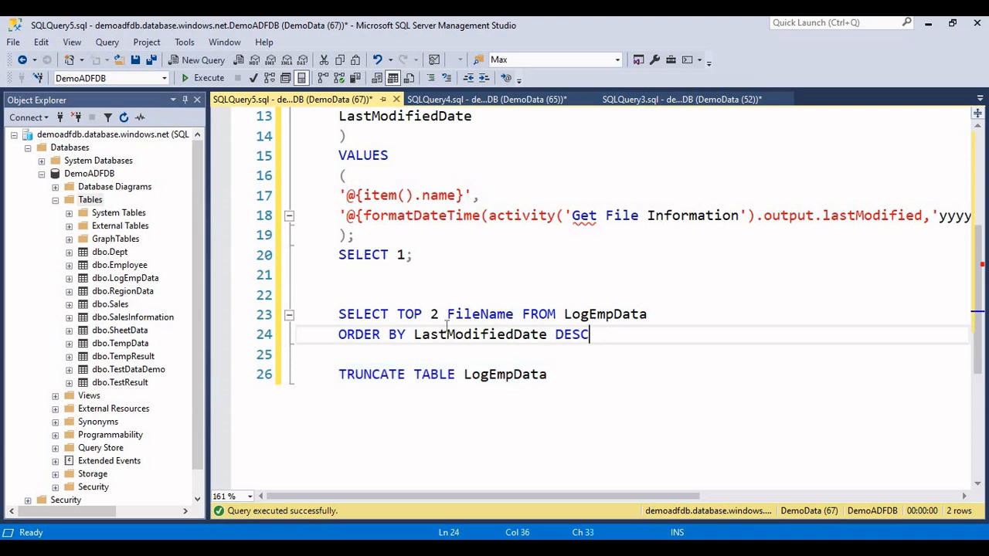
pyautogui.moveTo(447, 327); pyautogui.dragTo(305, 317)
pyautogui.click(208, 78)
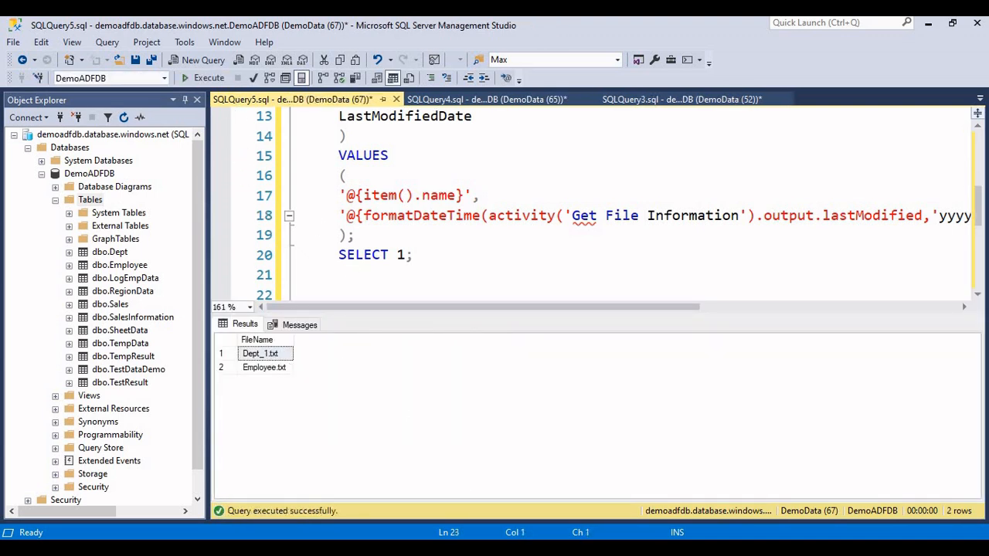
pyautogui.hotkey('alt', 'Tab')
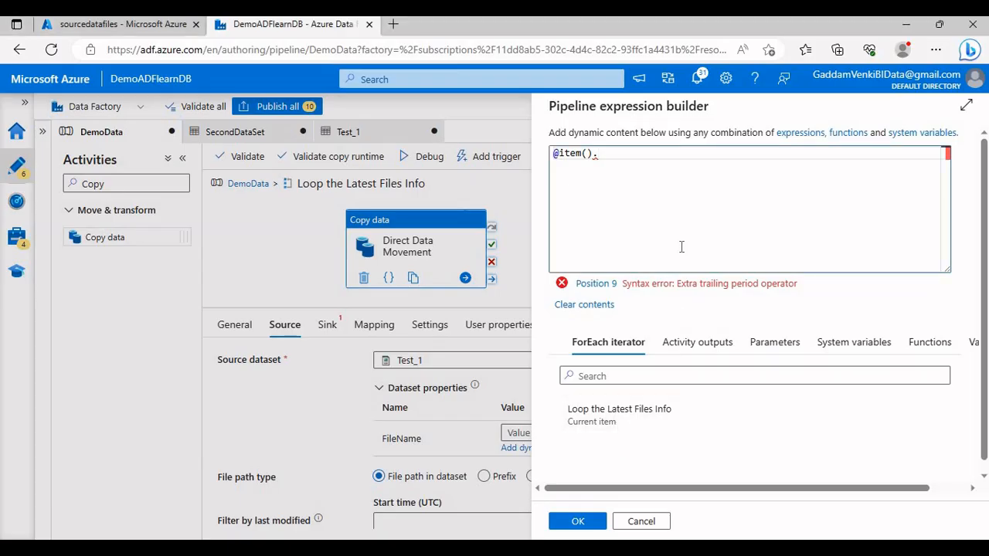
pyautogui.write('FileN')
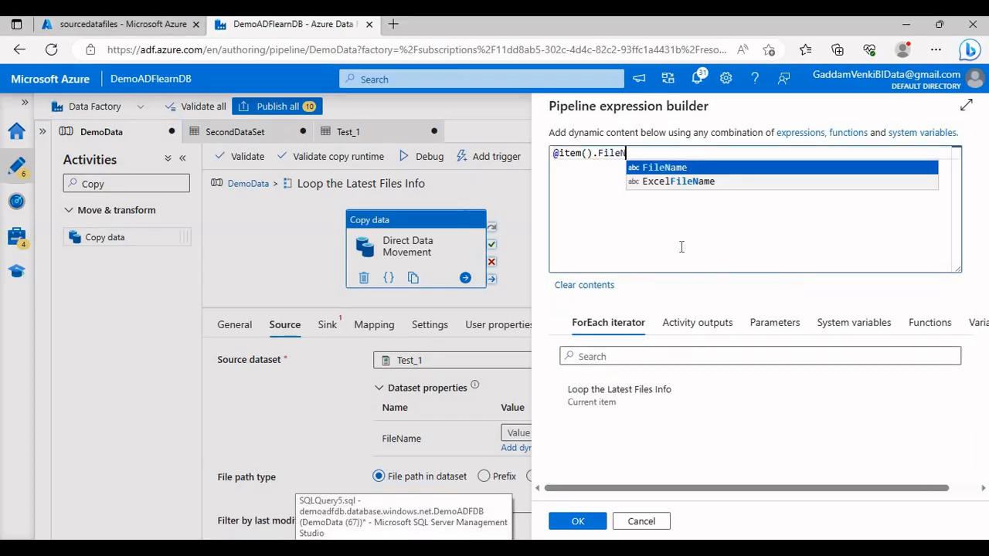
pyautogui.press('Return')
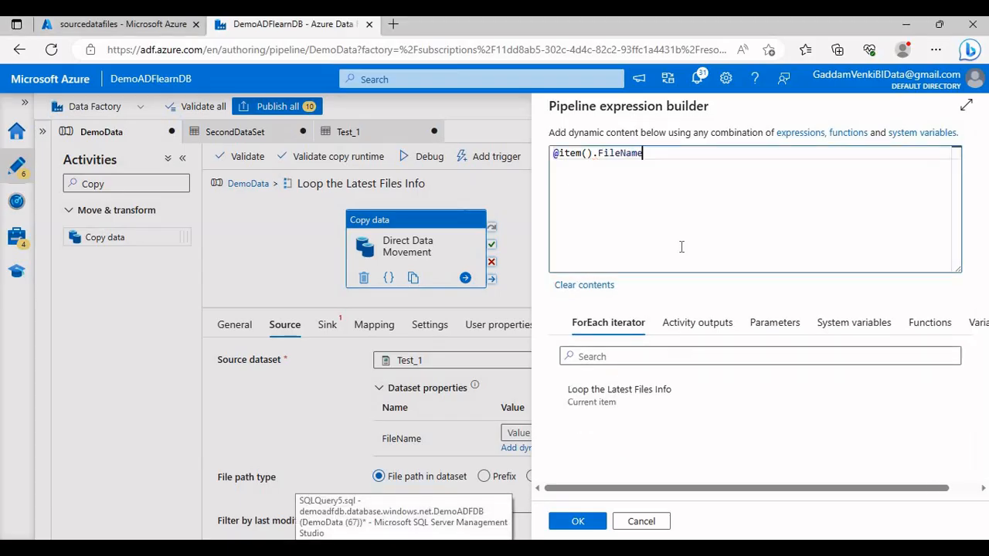
pyautogui.click(576, 525)
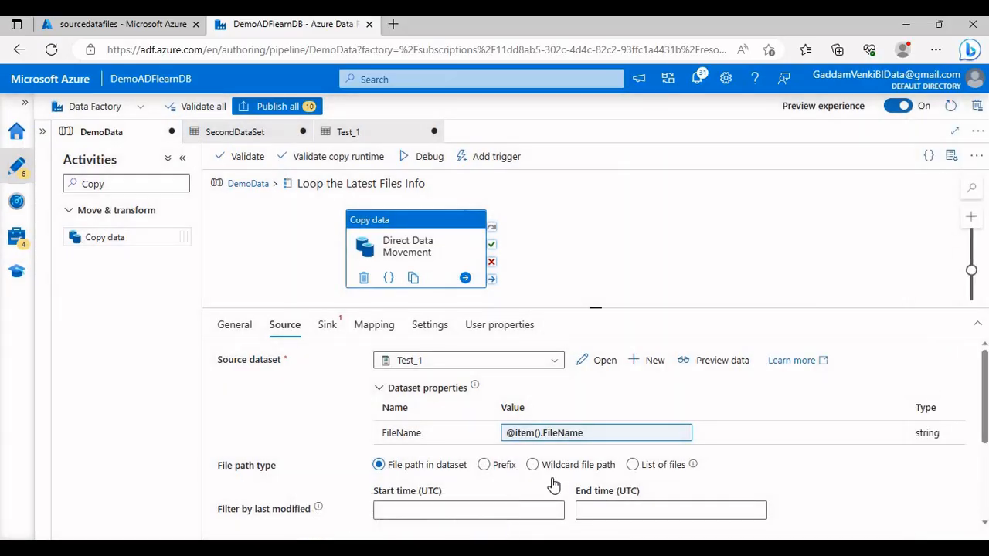
# Step: Start a new sink dataset for Direct Data Movement using Azure Blob Storage and the DelimitedText format
pyautogui.click(327, 324)
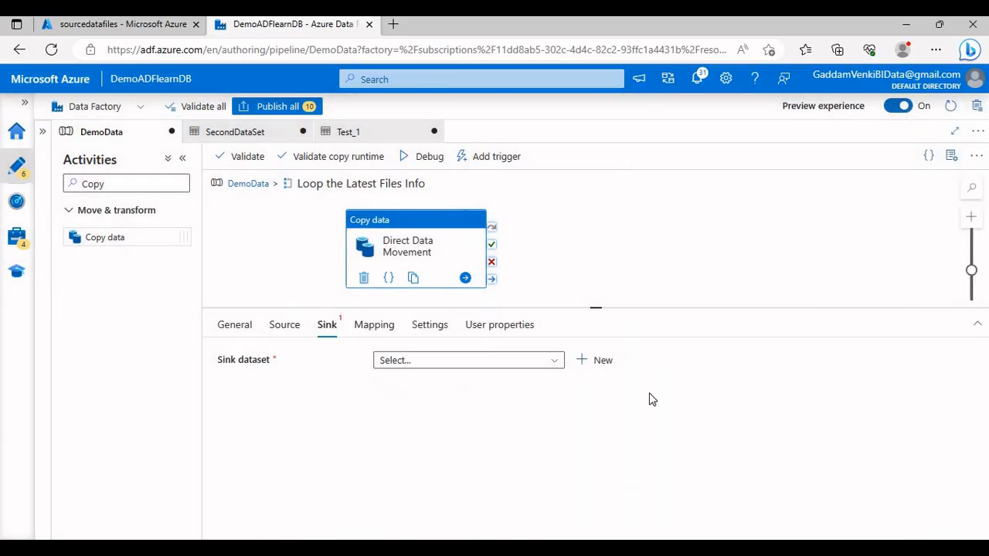
pyautogui.click(592, 360)
pyautogui.click(626, 348)
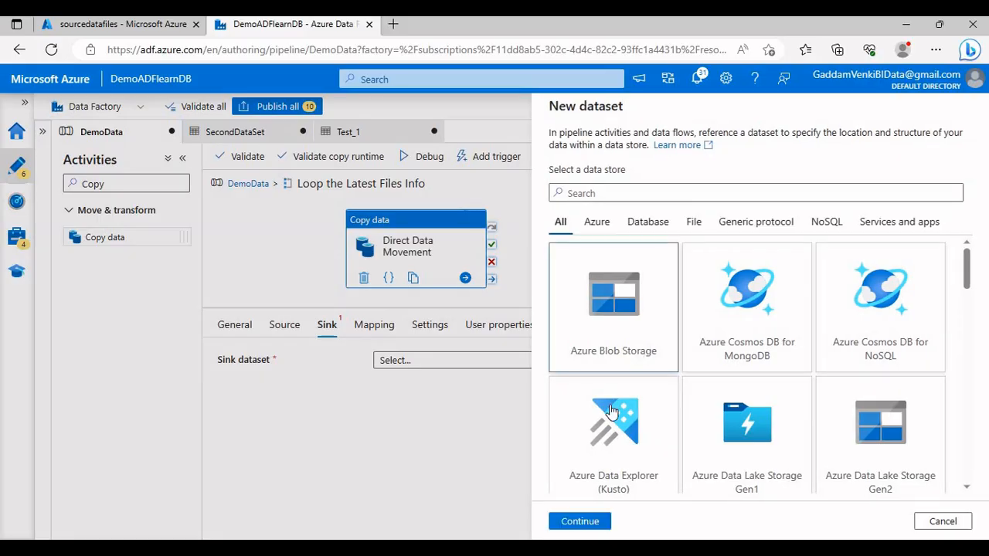
pyautogui.click(580, 513)
pyautogui.click(842, 228)
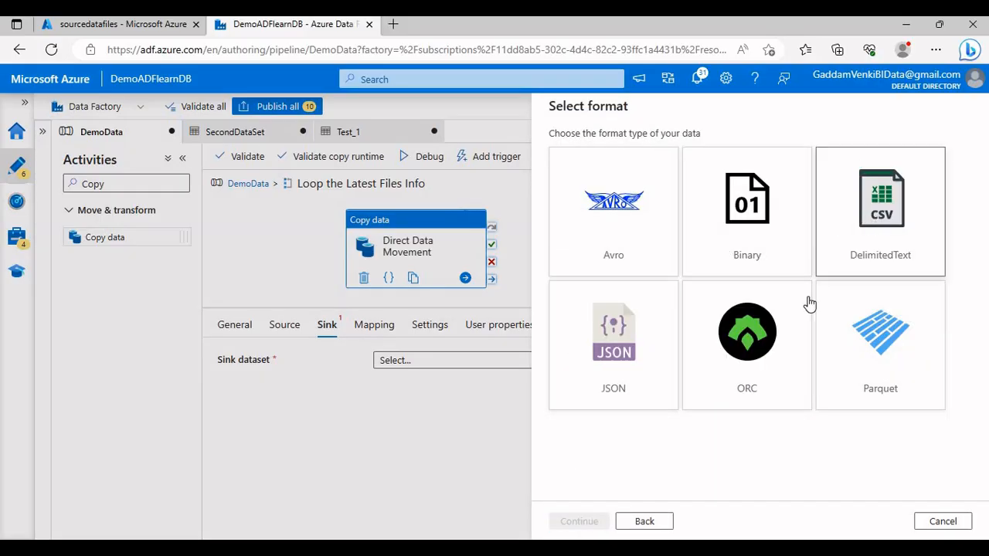
pyautogui.click(591, 521)
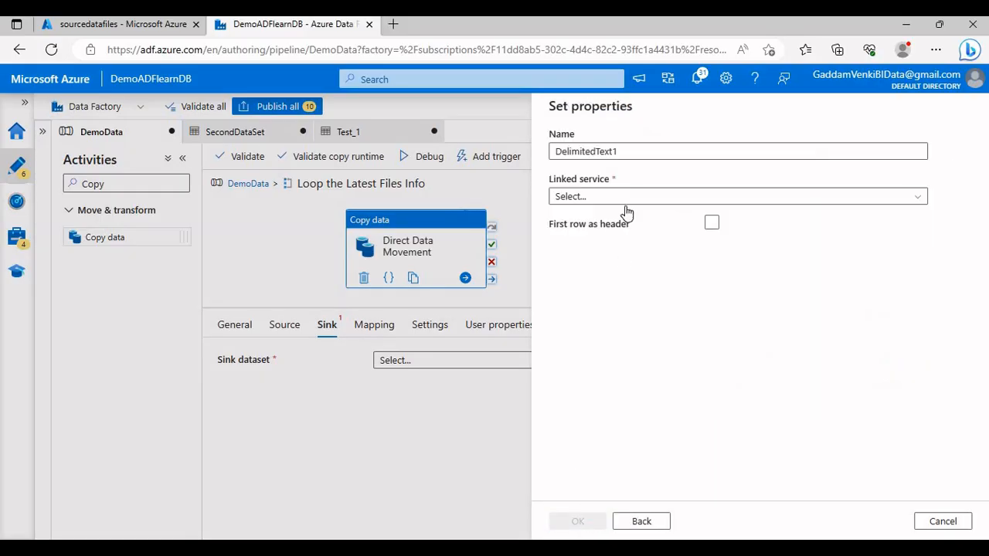
# Step: Name the sink dataset Test_2, choose the AzureBlobStorage linked service, and treat the first row as header
pyautogui.write('Te')
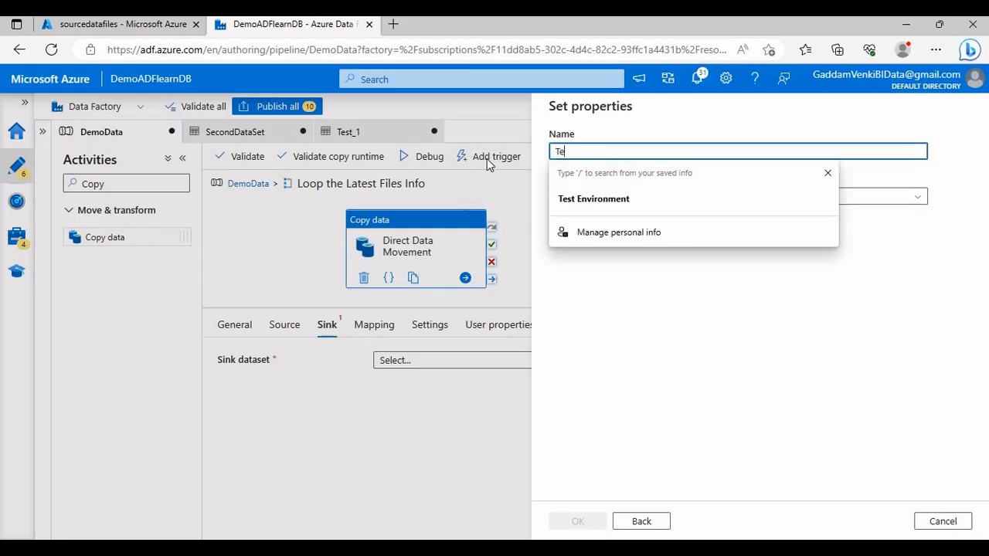
pyautogui.write('st_2')
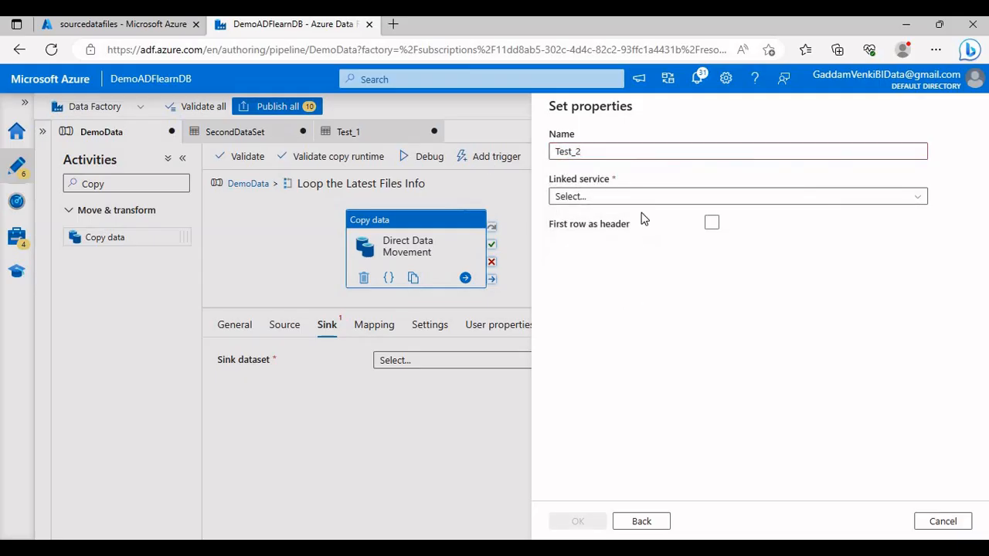
pyautogui.click(644, 196)
pyautogui.click(590, 294)
pyautogui.click(711, 265)
# Step: Set Test_2's file path to sourcedatafiles/TempADFTarget with no schema import, and create the dataset
pyautogui.click(938, 237)
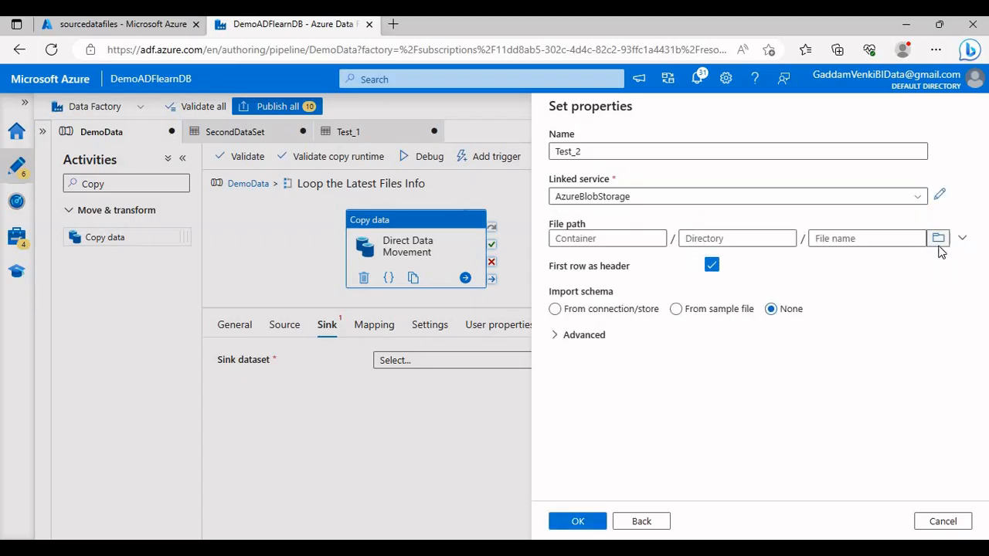
pyautogui.click(606, 217)
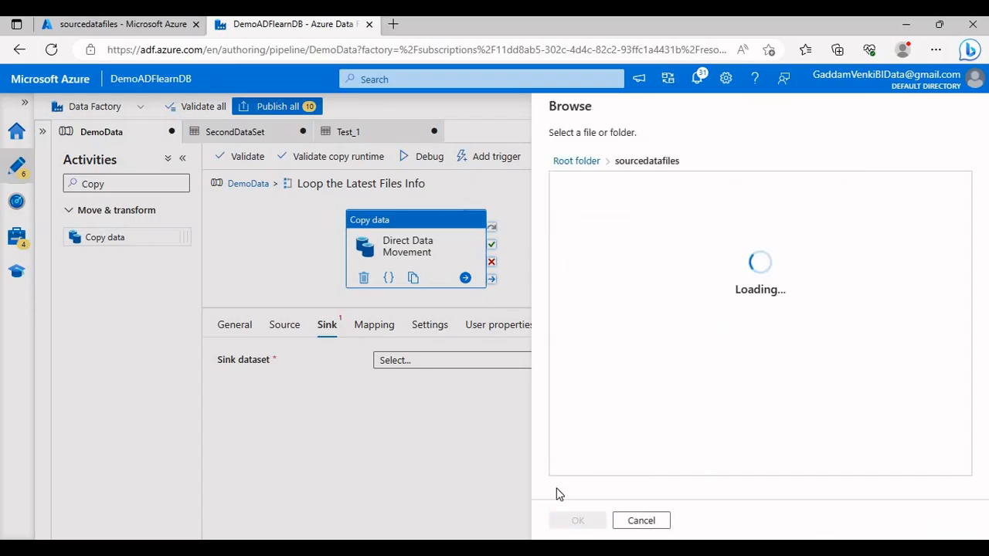
pyautogui.click(572, 520)
pyautogui.click(732, 239)
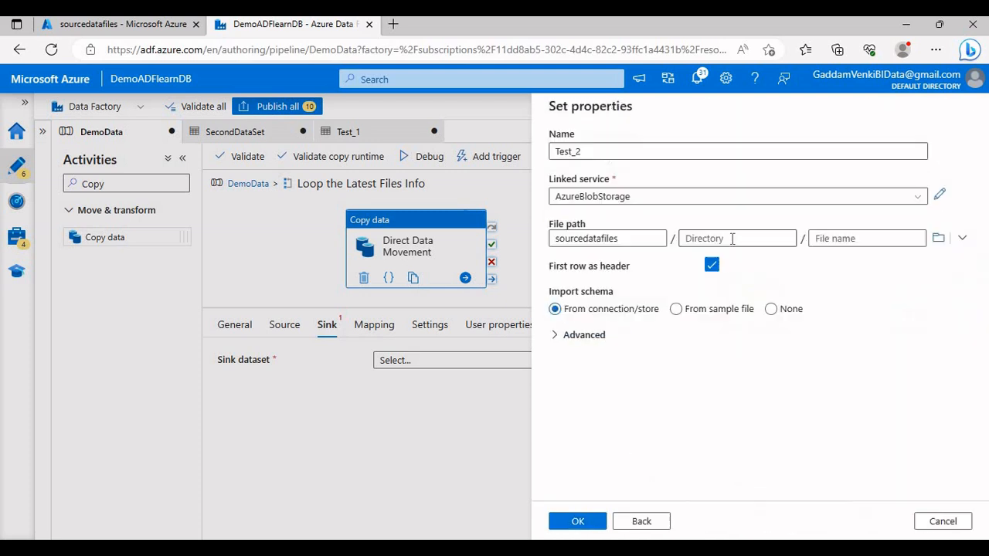
pyautogui.write('TempADFTarget')
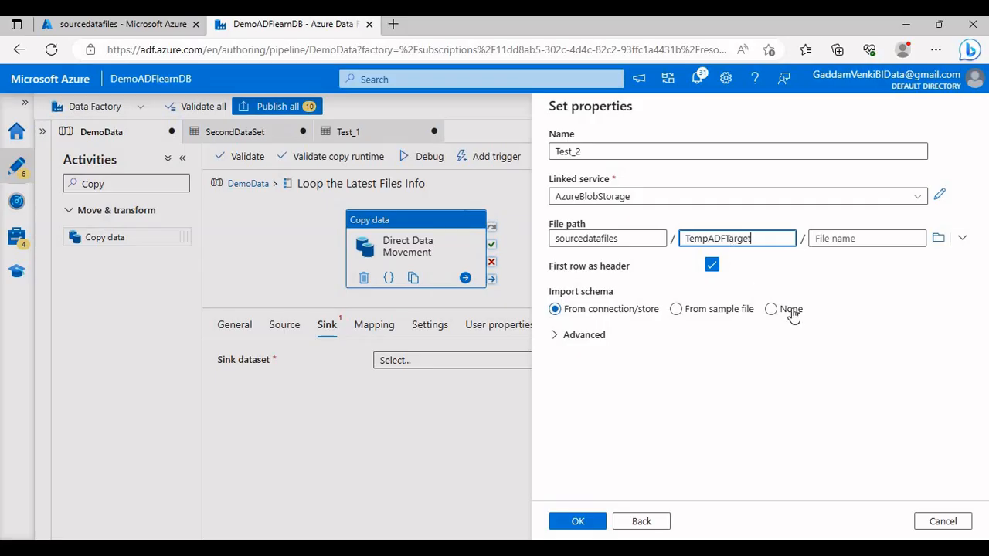
pyautogui.click(791, 310)
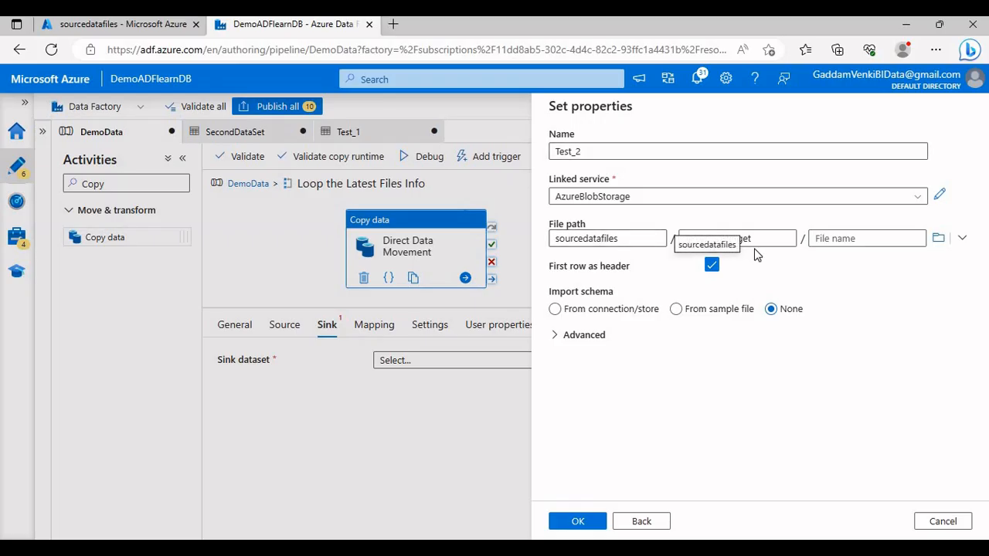
pyautogui.click(563, 529)
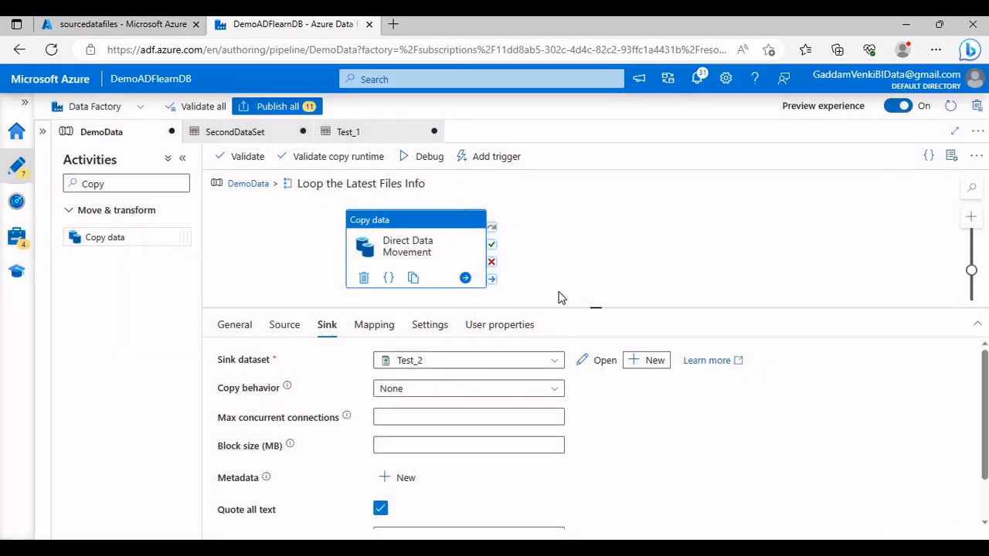
# Step: Return to the top level of the DemoData pipeline, collapse the activities list, and start a debug run
pyautogui.click(254, 184)
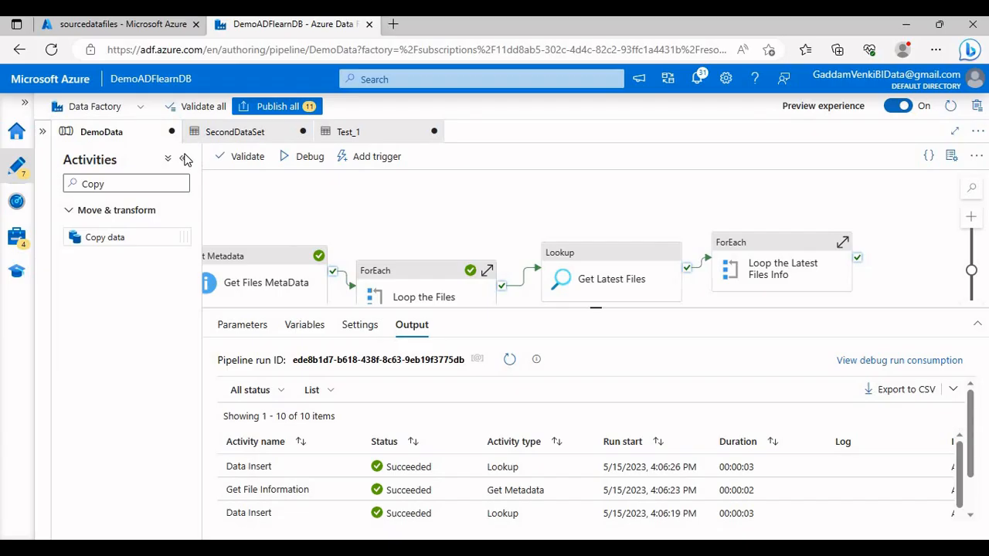
pyautogui.click(183, 160)
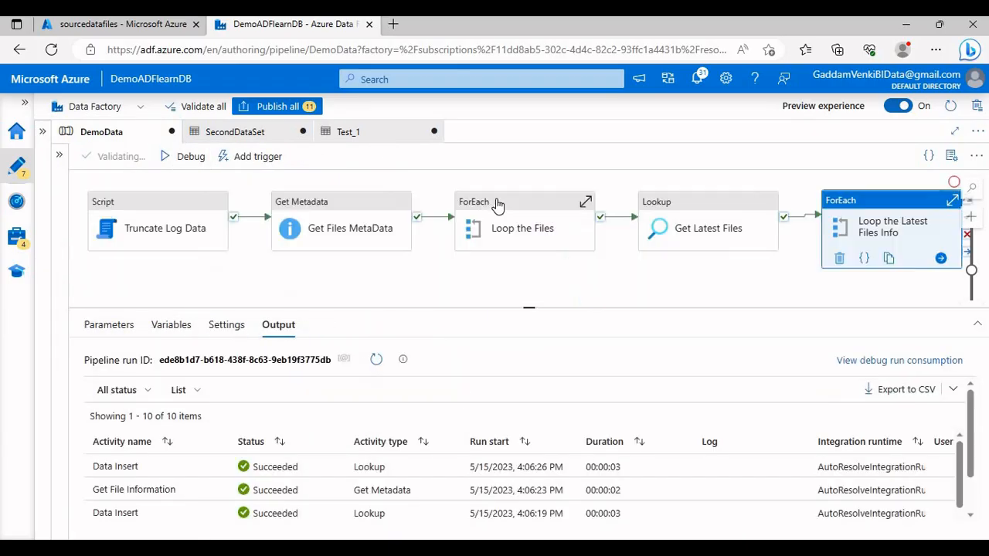
pyautogui.moveTo(451, 263); pyautogui.dragTo(425, 279)
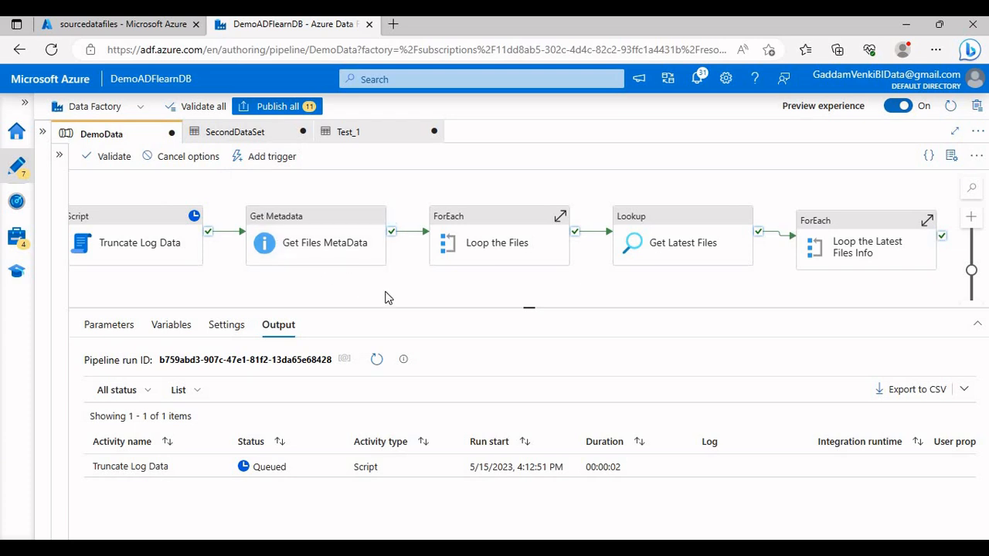
# Step: Follow the DemoData debug run by refreshing its activity statuses and enlarging the output area
pyautogui.moveTo(388, 298); pyautogui.dragTo(420, 300)
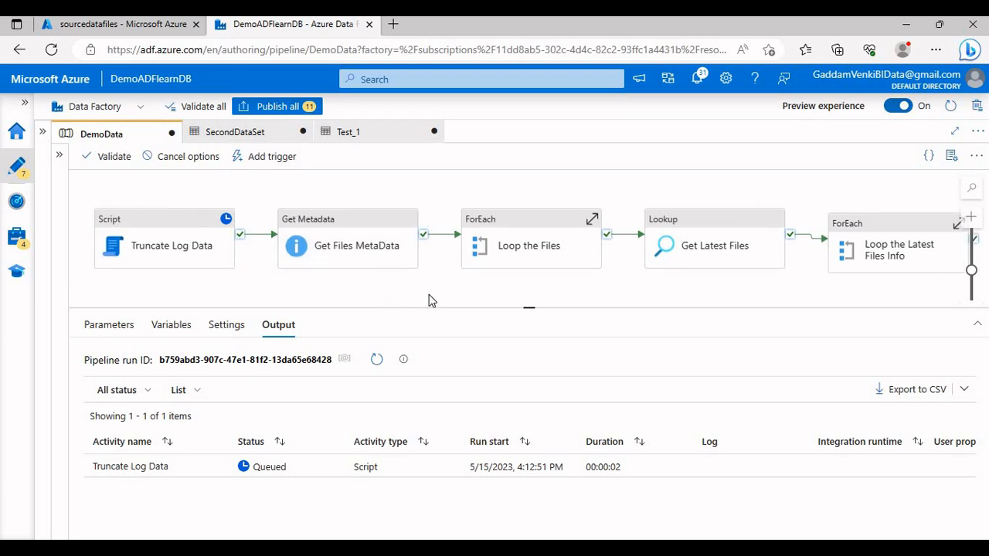
pyautogui.click(377, 360)
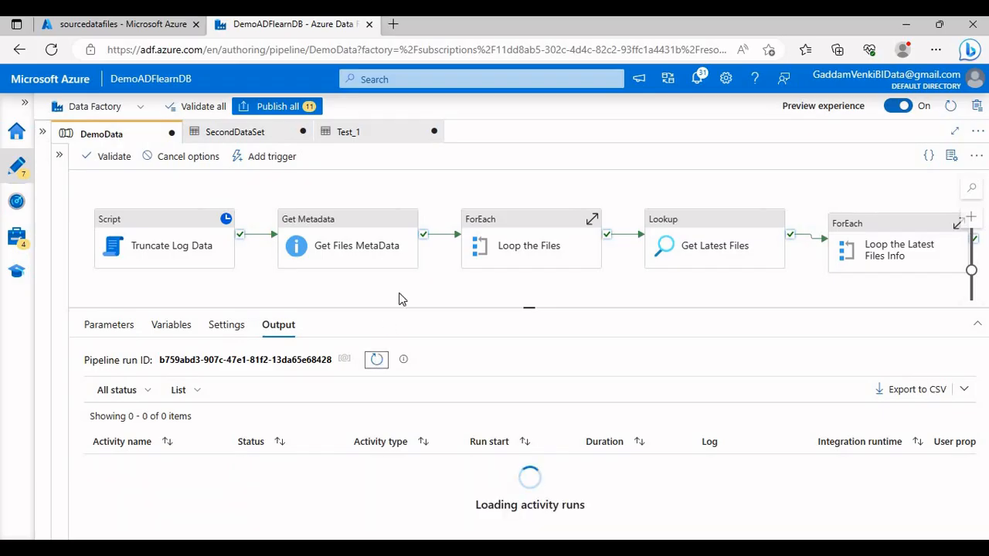
pyautogui.moveTo(402, 299); pyautogui.dragTo(379, 287)
pyautogui.moveTo(456, 291); pyautogui.dragTo(433, 288)
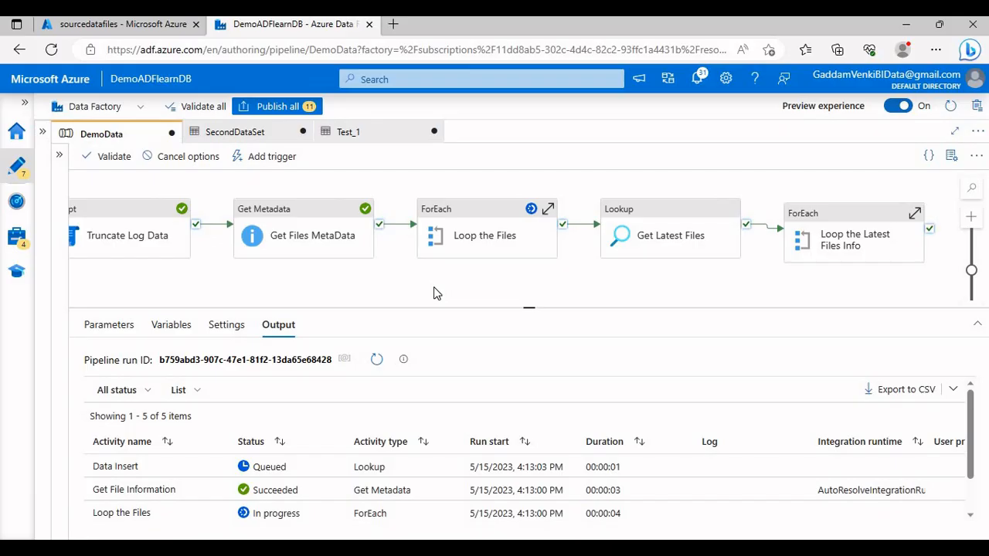
pyautogui.moveTo(492, 306); pyautogui.dragTo(500, 287)
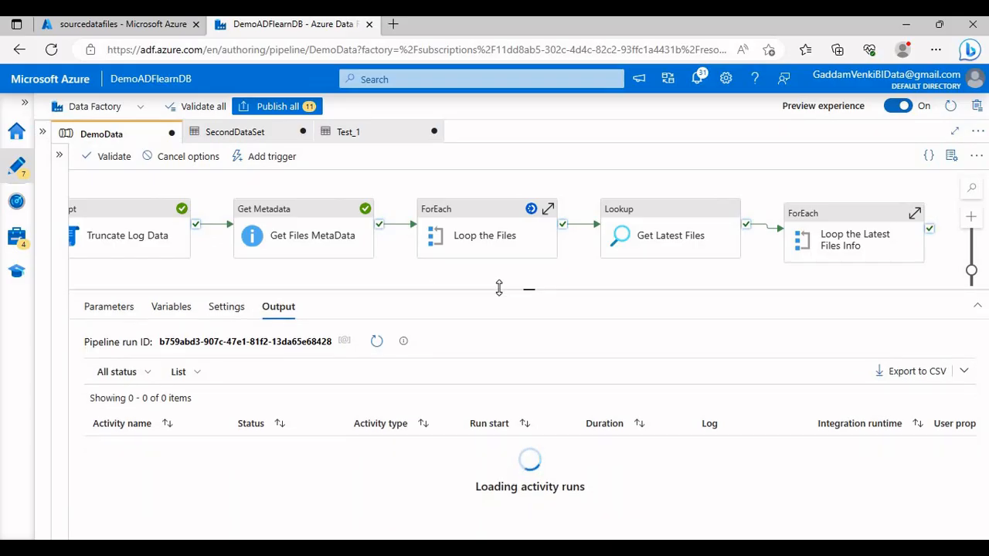
pyautogui.scroll(-1, 431, 450)
# Step: Switch to the Azure portal and refresh the sourcedatafiles container's root folder list, checking the debug run in between
pyautogui.hotkey('alt', 'Tab')
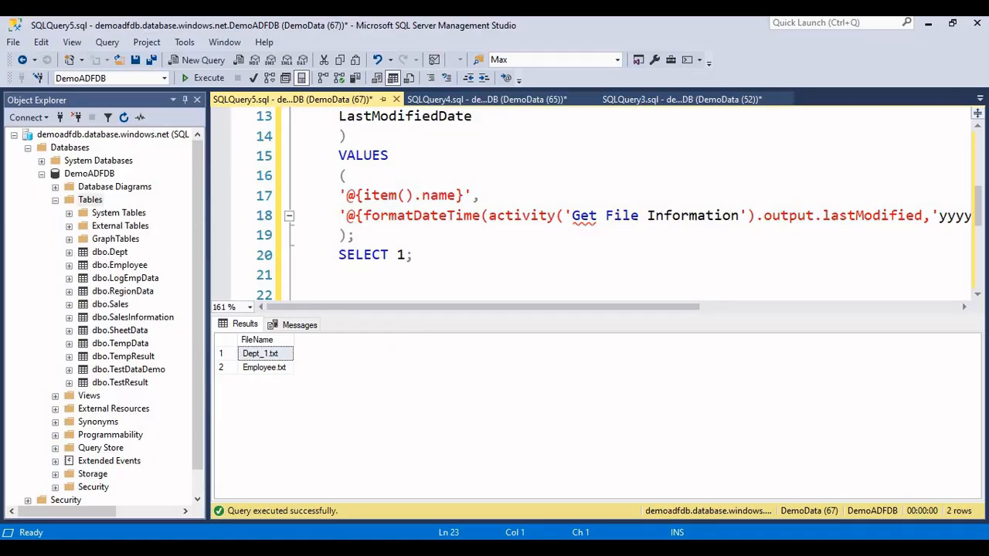
pyautogui.hotkey('alt', 'Tab')
pyautogui.click(95, 26)
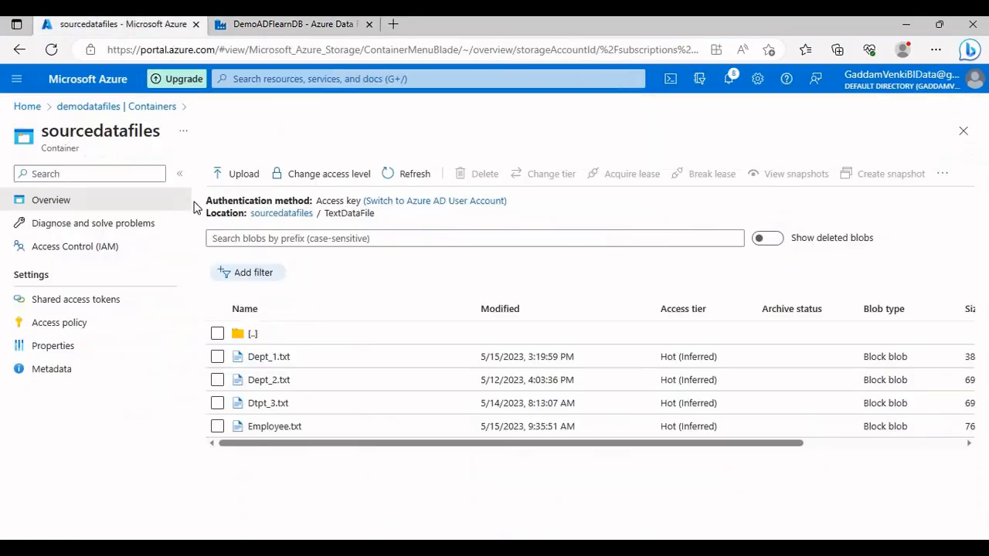
pyautogui.click(272, 215)
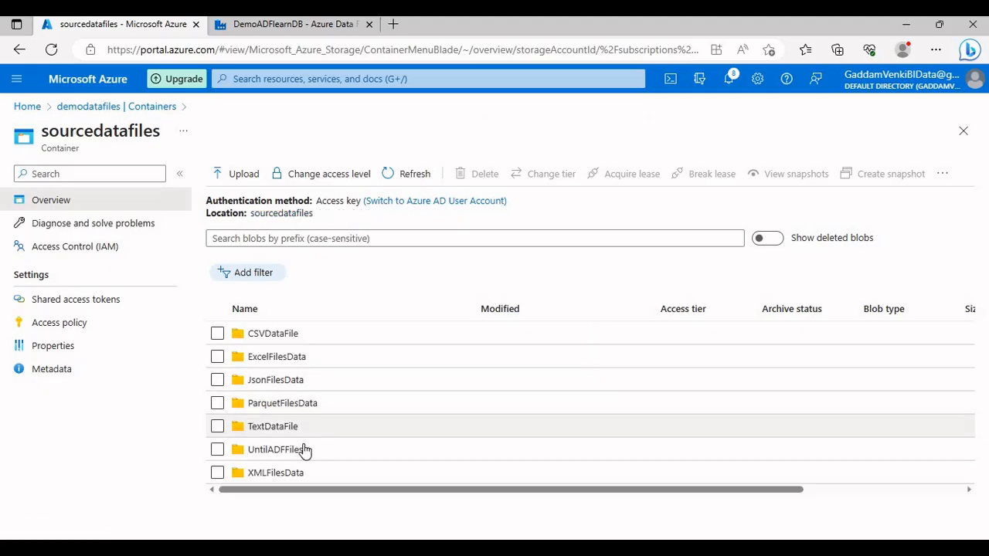
pyautogui.click(403, 176)
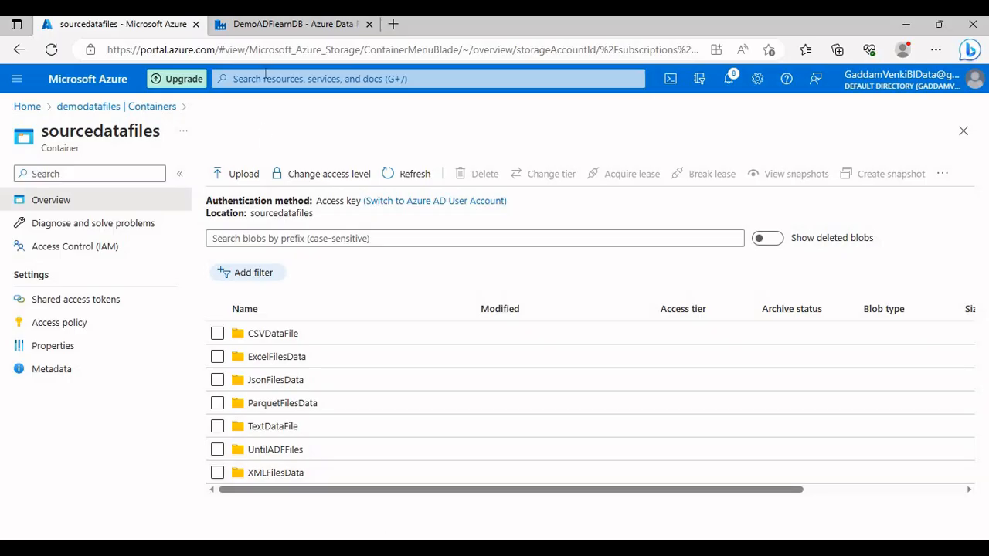
pyautogui.click(277, 25)
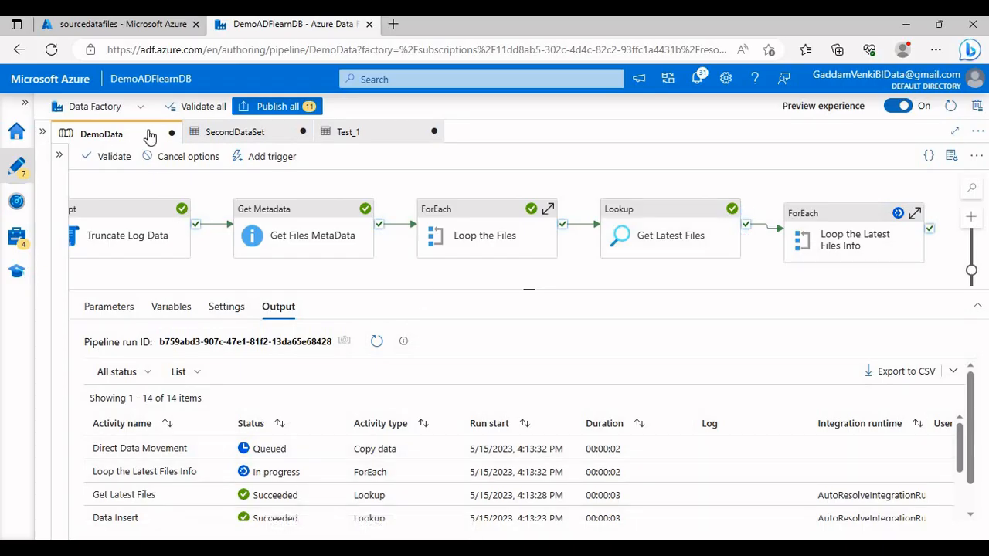
pyautogui.click(167, 26)
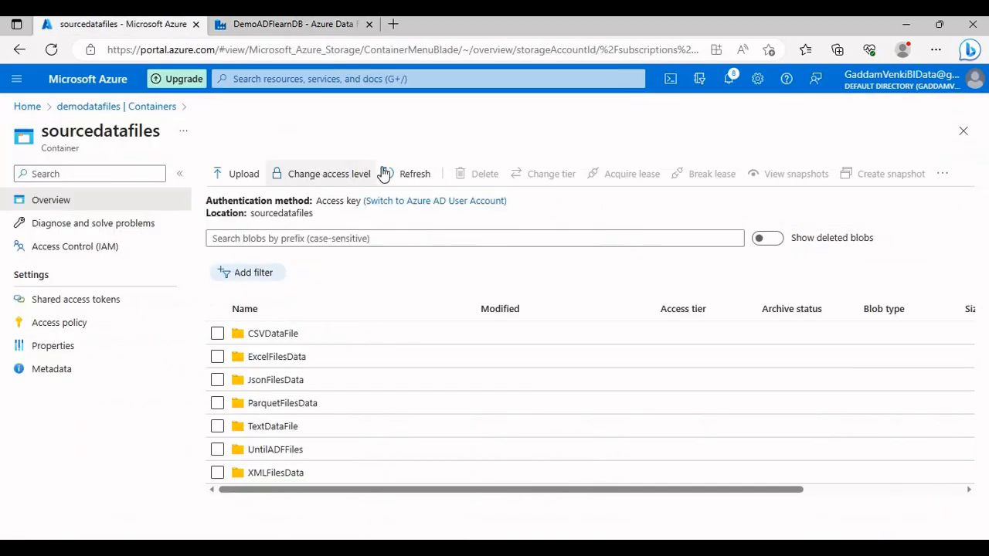
pyautogui.click(422, 173)
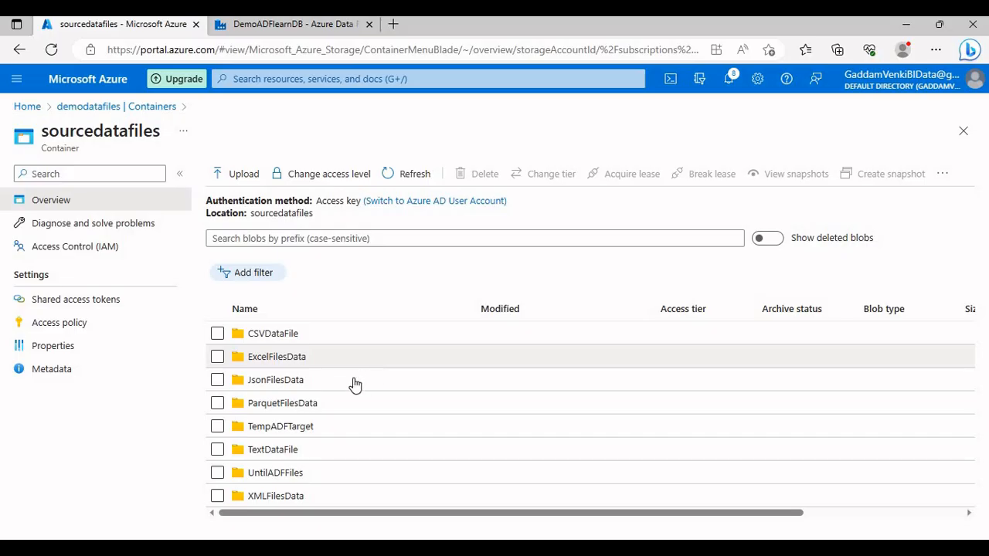
# Step: Examine the files in the TextDataFile folder of the sourcedatafiles container
pyautogui.click(290, 452)
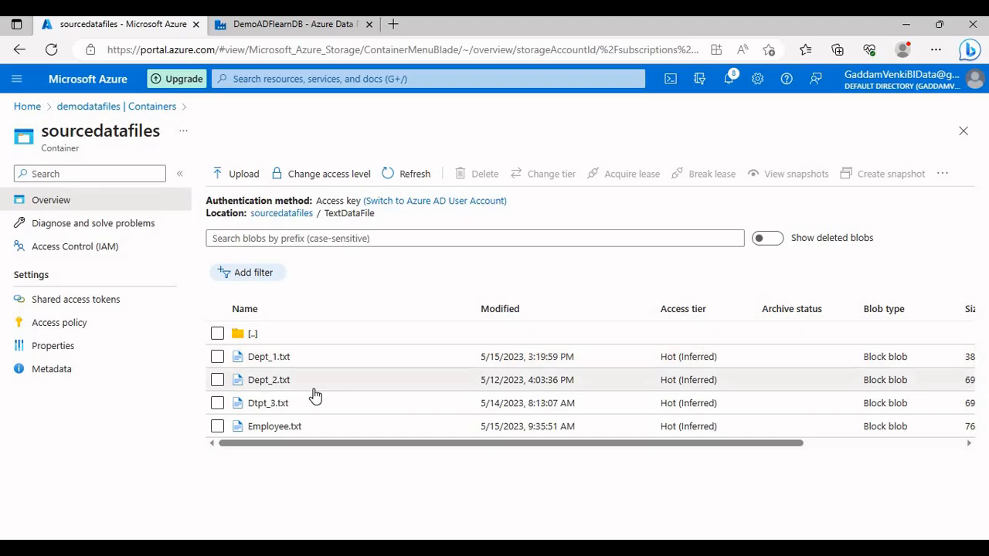
pyautogui.click(292, 217)
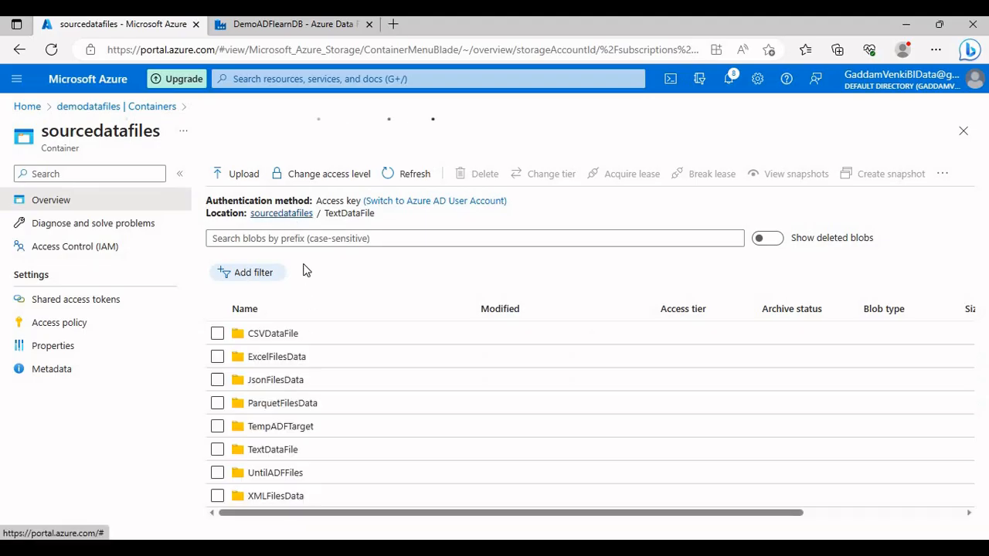
pyautogui.click(286, 453)
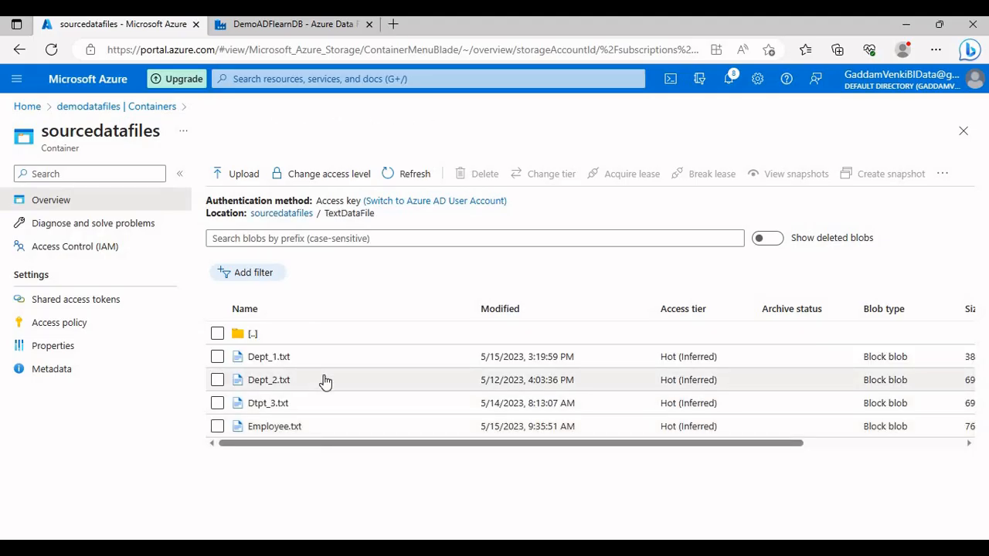
# Step: Refresh the DemoData debug run's status in Data Factory and the TextDataFile file list in the Azure portal
pyautogui.click(317, 24)
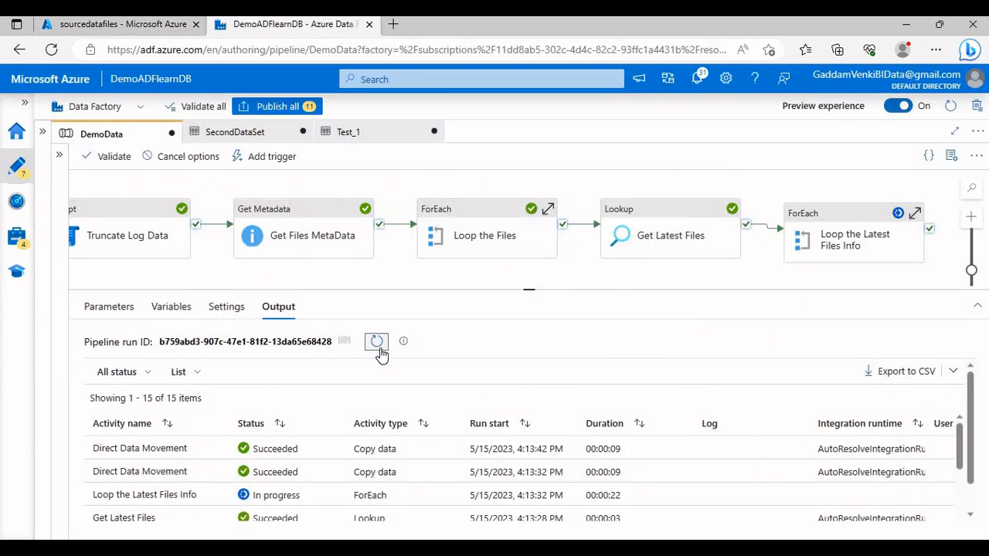
pyautogui.click(376, 342)
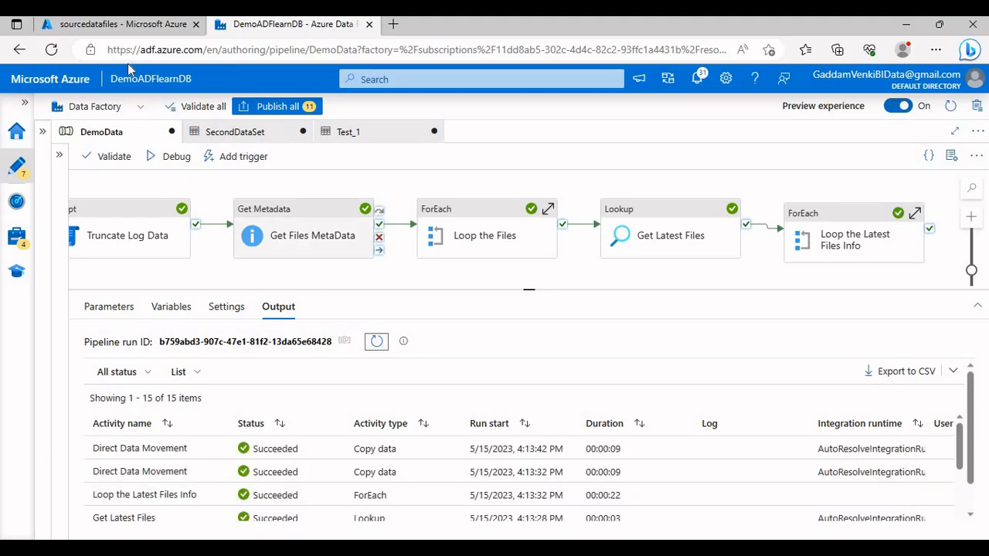
pyautogui.click(128, 26)
pyautogui.click(410, 175)
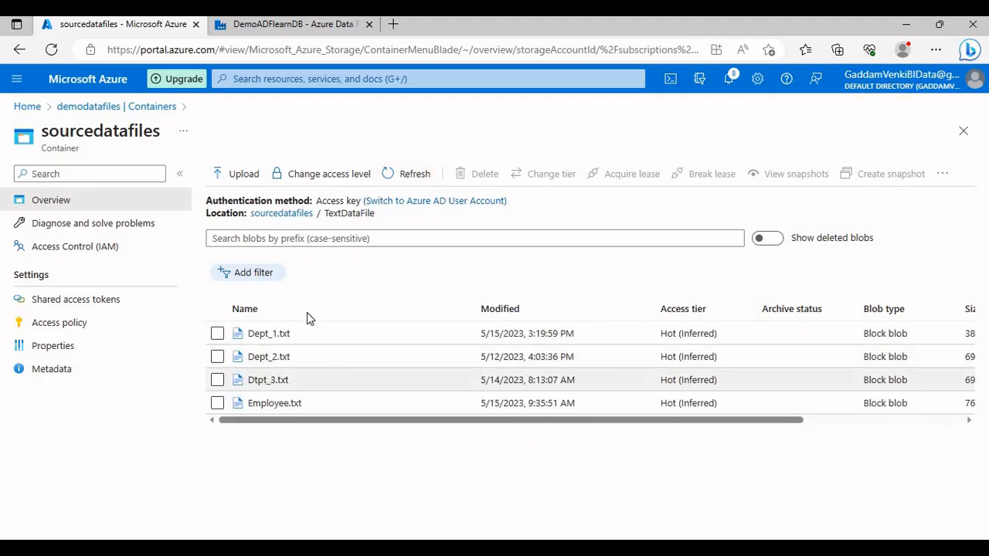
# Step: Return to Data Factory and examine the source FileName expression of Direct Data Movement inside Loop the Latest Files Info
pyautogui.click(294, 24)
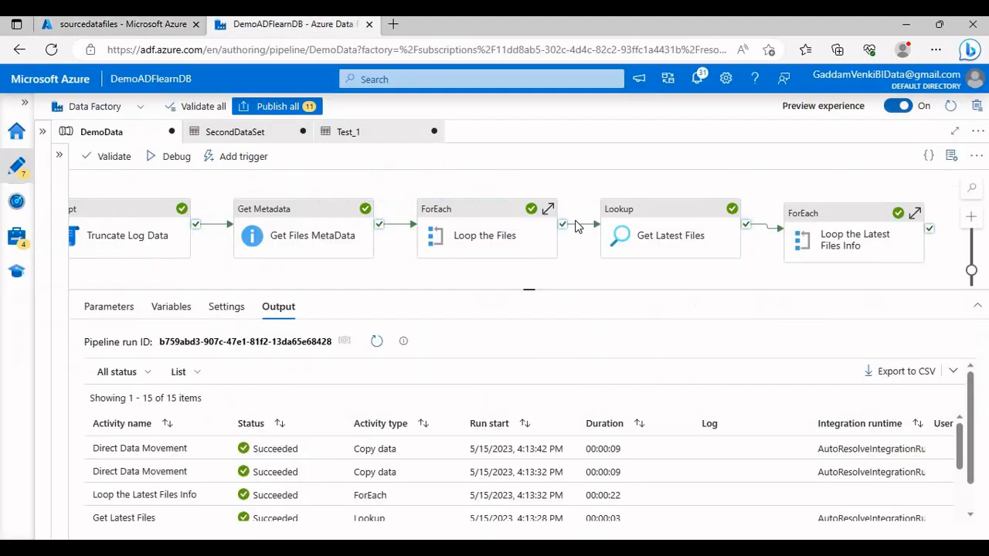
pyautogui.click(838, 223)
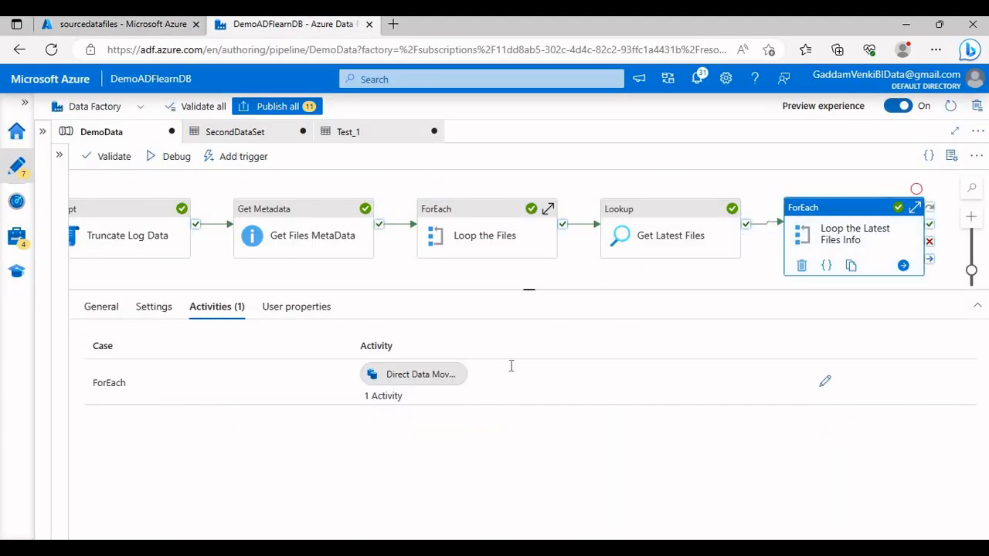
pyautogui.click(825, 384)
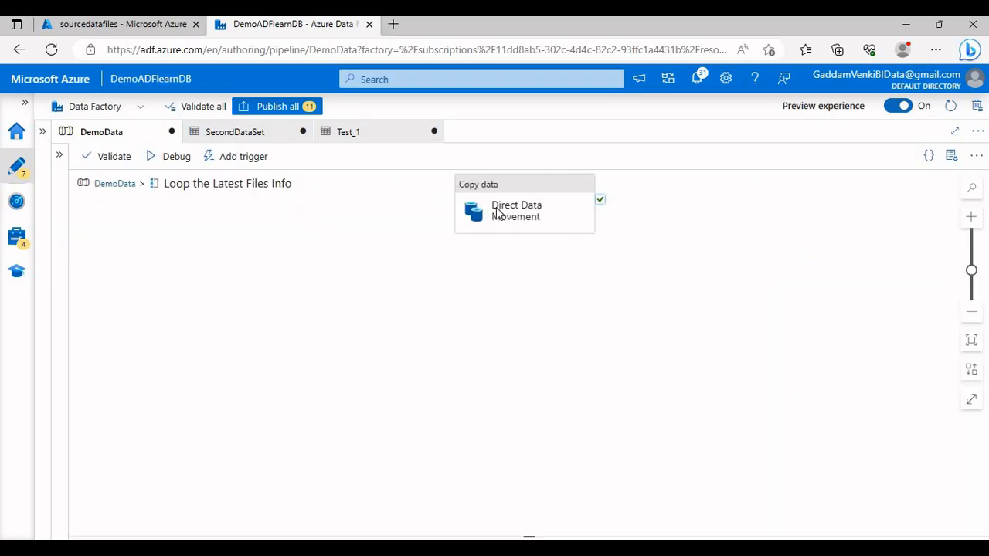
pyautogui.click(428, 260)
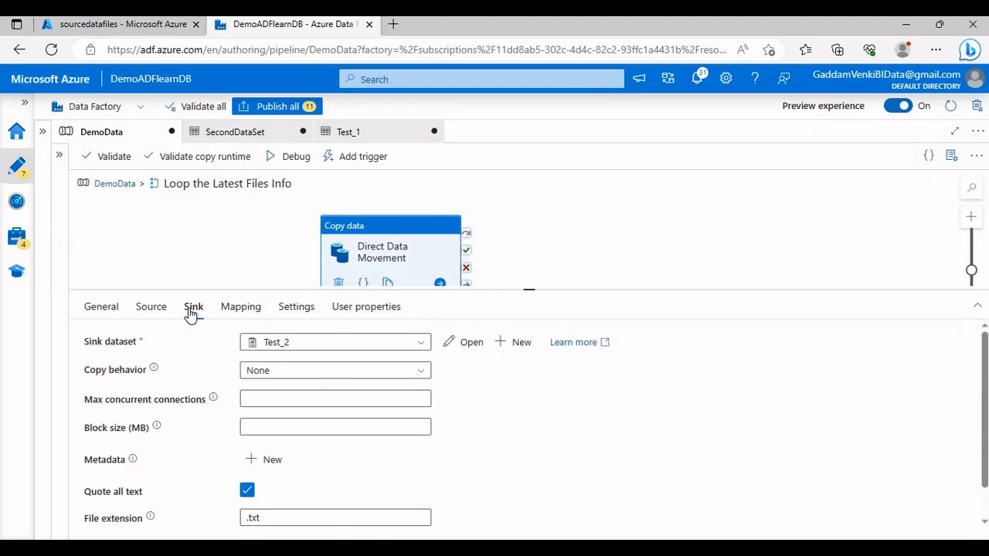
pyautogui.click(154, 309)
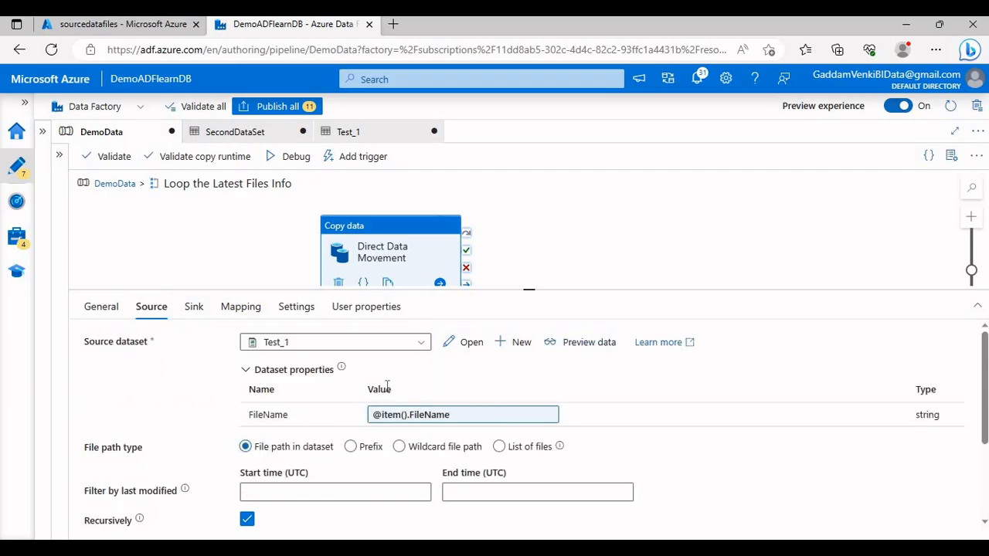
pyautogui.click(430, 417)
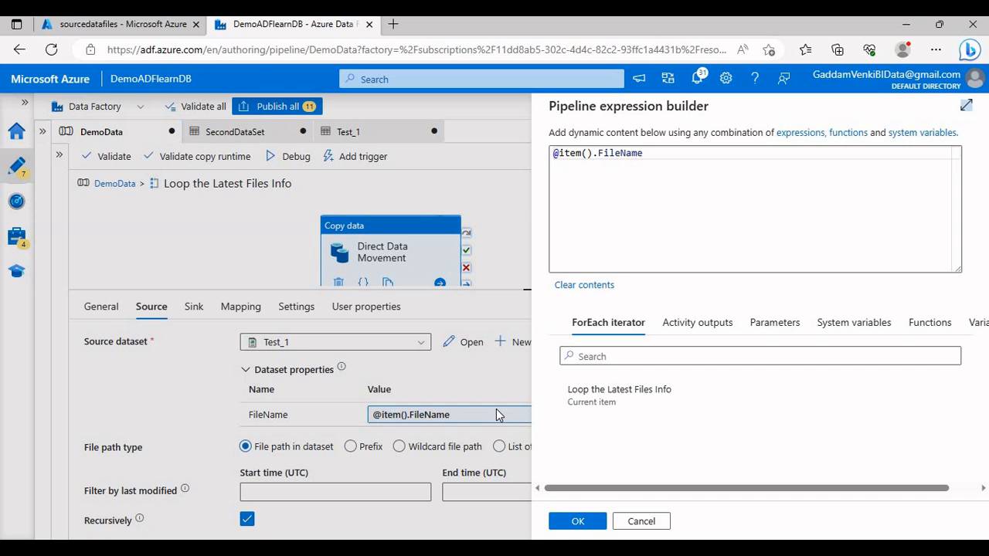
pyautogui.click(649, 522)
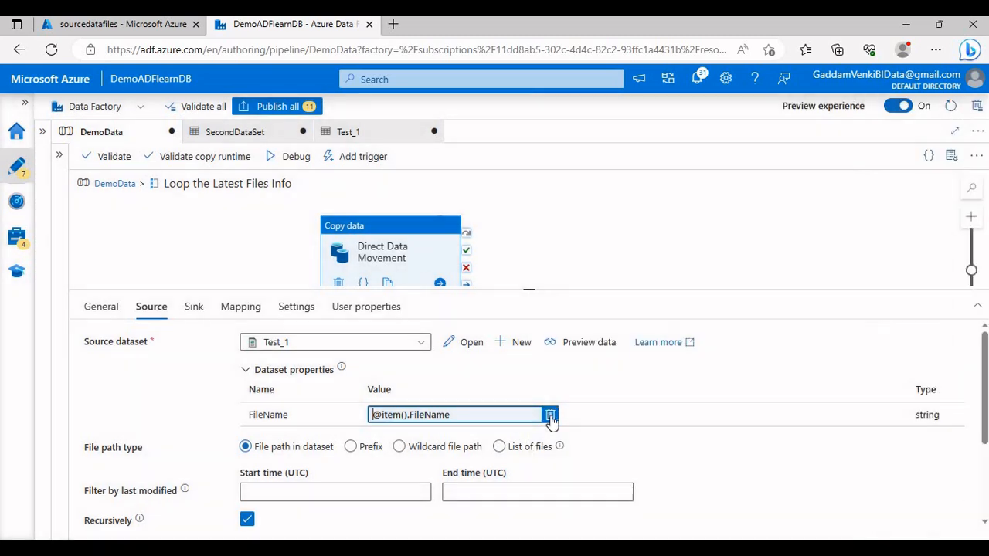
# Step: Clear the FileName value of Direct Data Movement's source dataset and browse the activity outputs without inserting an expression
pyautogui.click(551, 417)
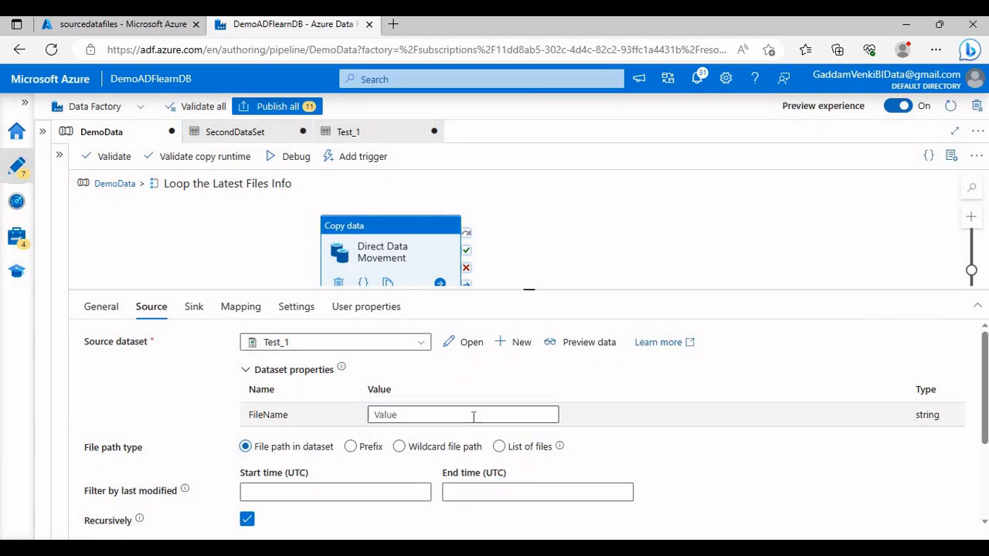
pyautogui.click(473, 415)
pyautogui.click(467, 430)
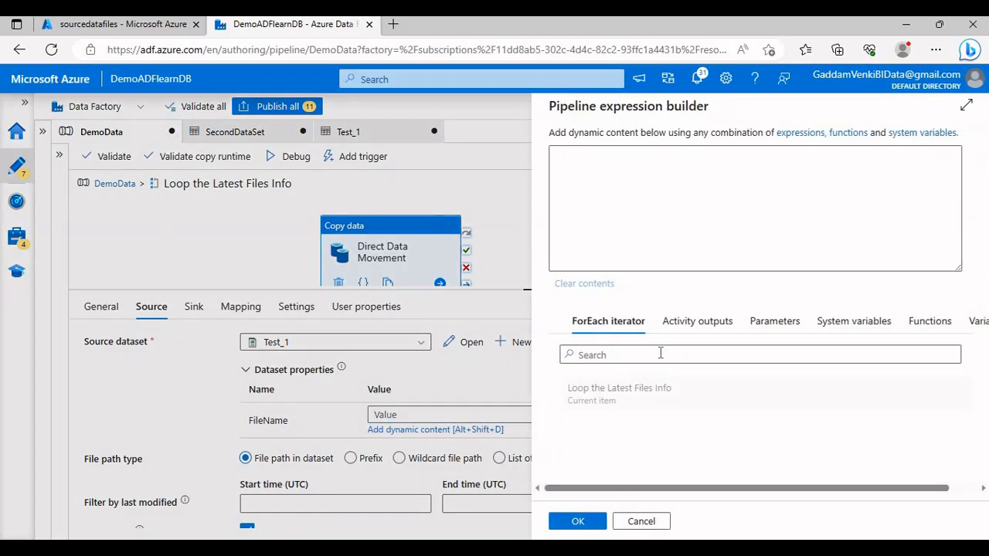
pyautogui.click(696, 322)
pyautogui.scroll(-1, 664, 416)
pyautogui.scroll(-6, 664, 415)
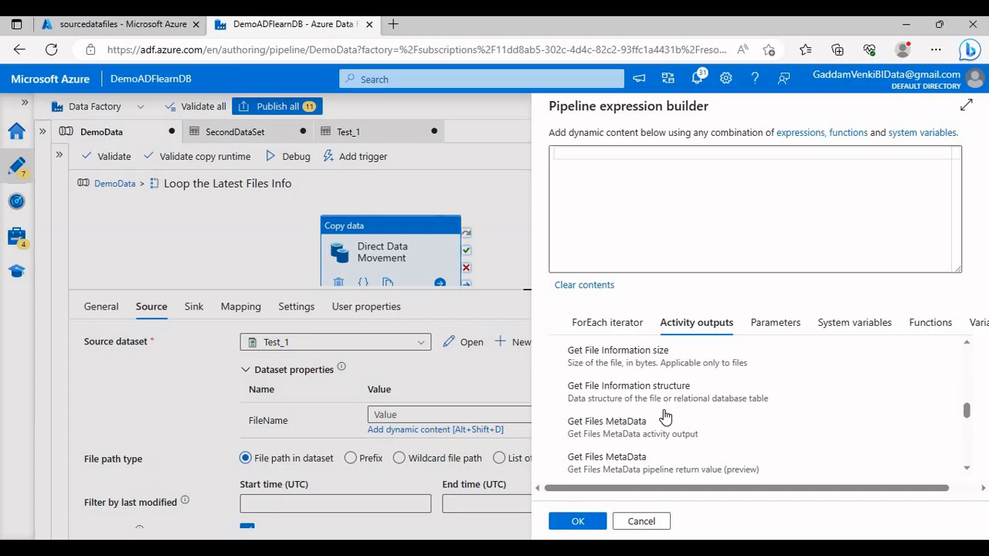
pyautogui.scroll(-1, 664, 416)
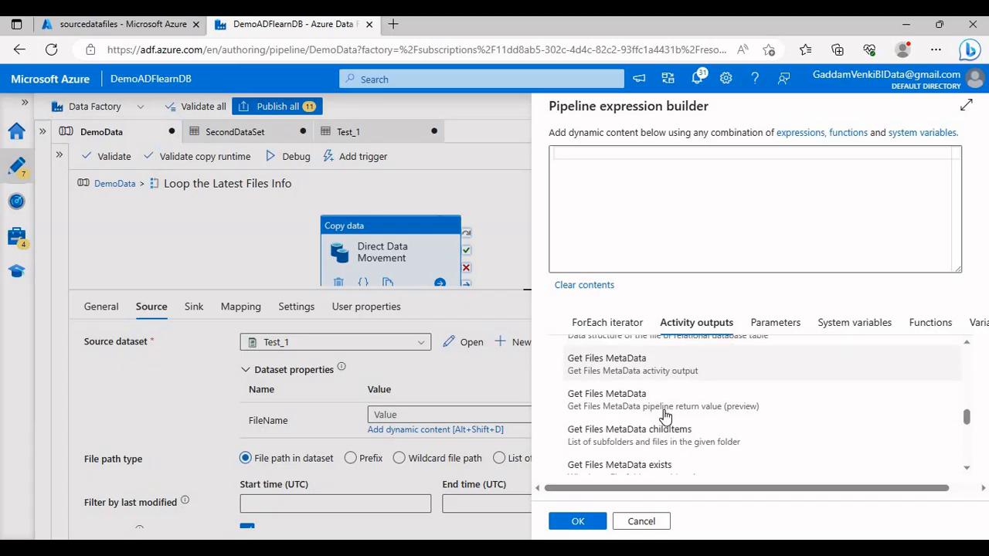
pyautogui.click(655, 524)
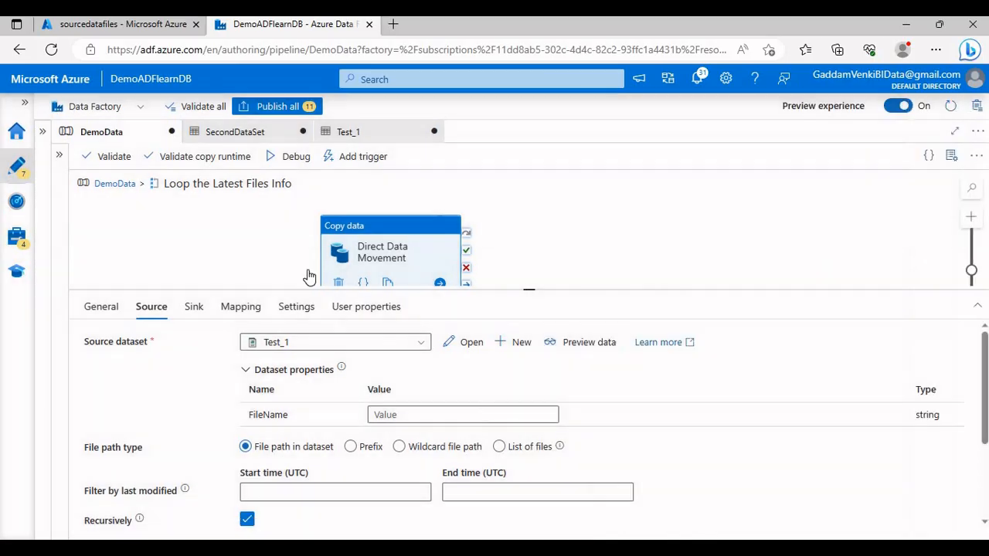
# Step: Return to the top level of DemoData and examine the Items expression of Loop the Latest Files Info
pyautogui.click(116, 185)
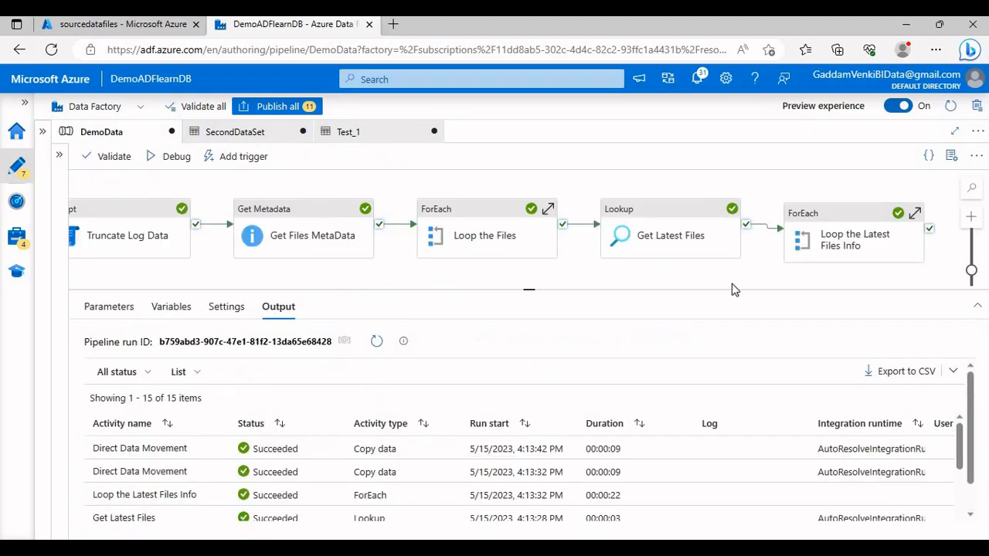
pyautogui.click(825, 238)
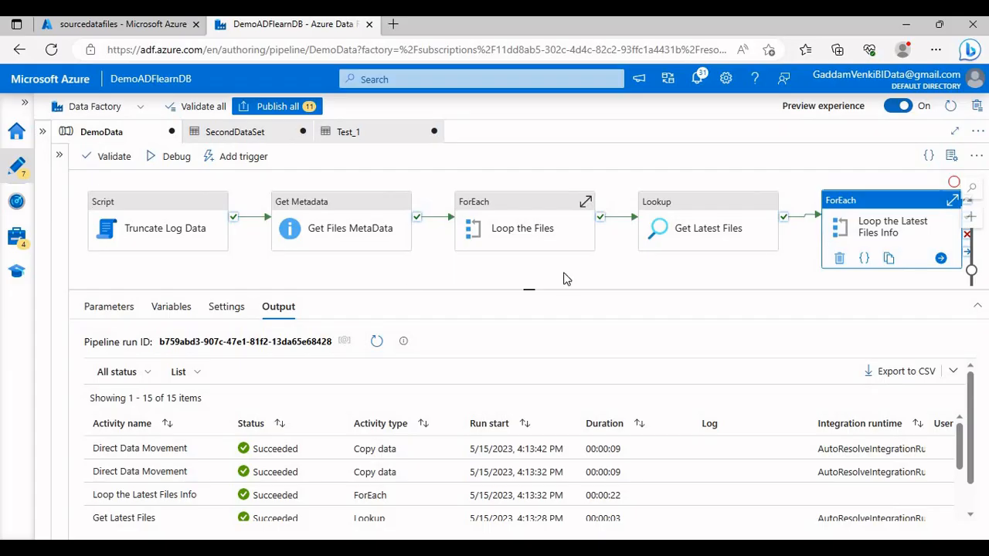
pyautogui.click(171, 309)
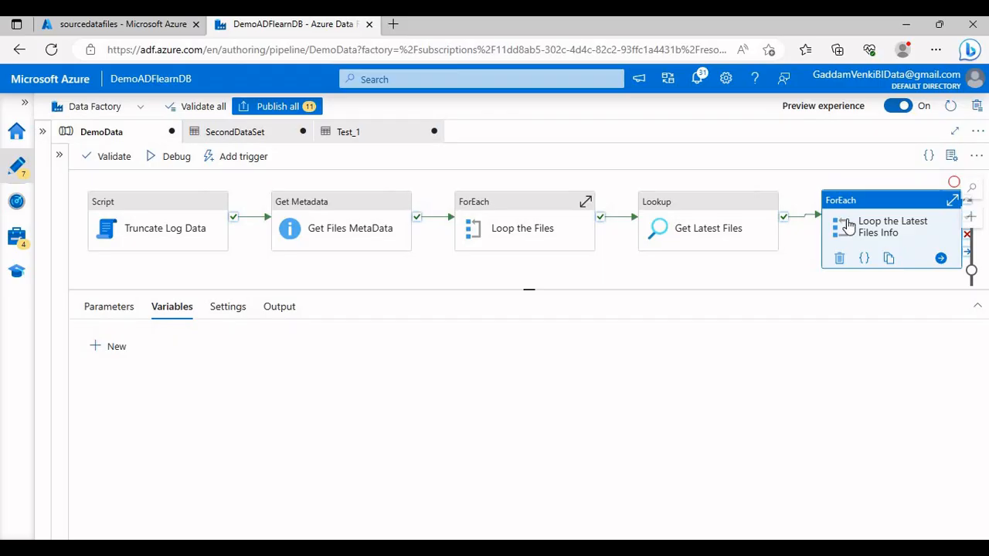
pyautogui.click(889, 232)
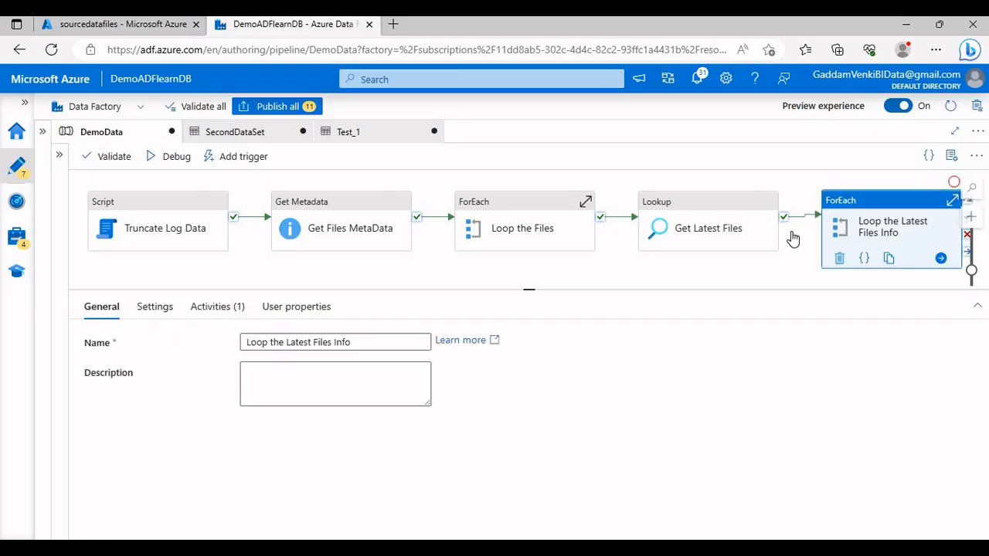
pyautogui.click(157, 308)
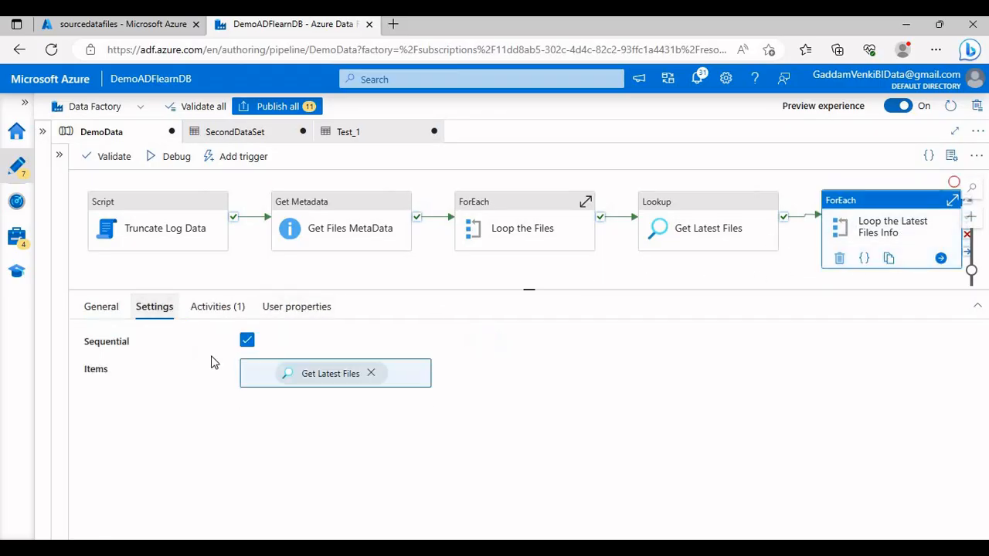
pyautogui.click(314, 389)
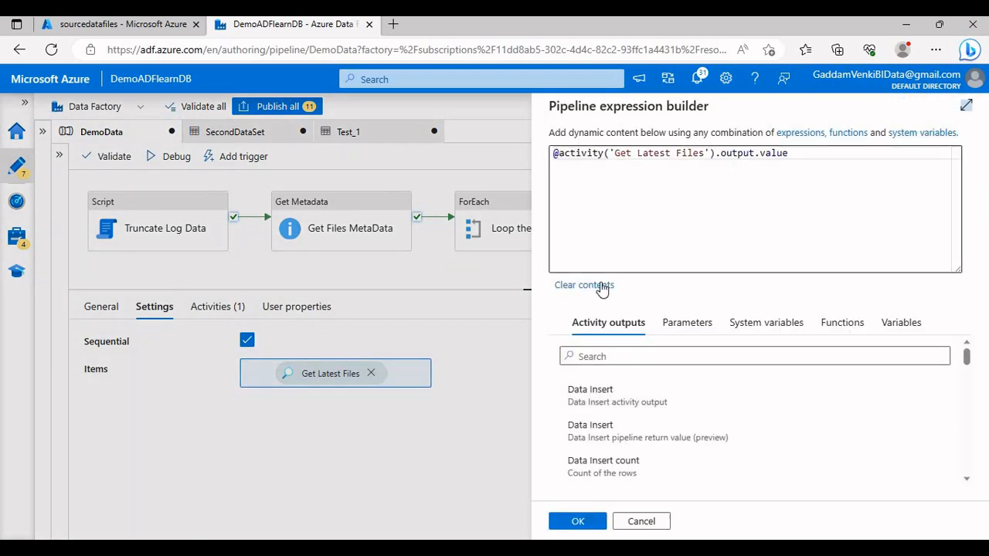
pyautogui.click(630, 522)
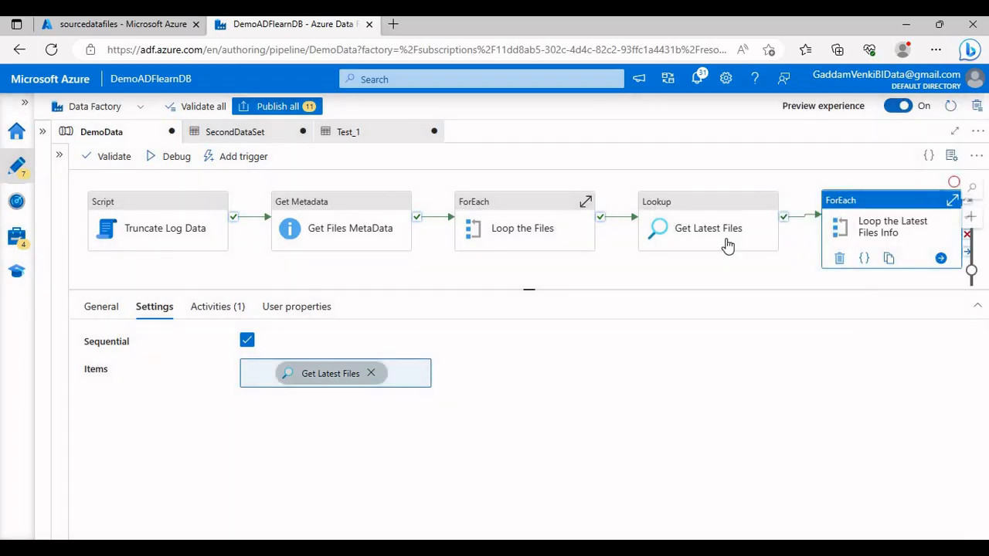
pyautogui.click(230, 307)
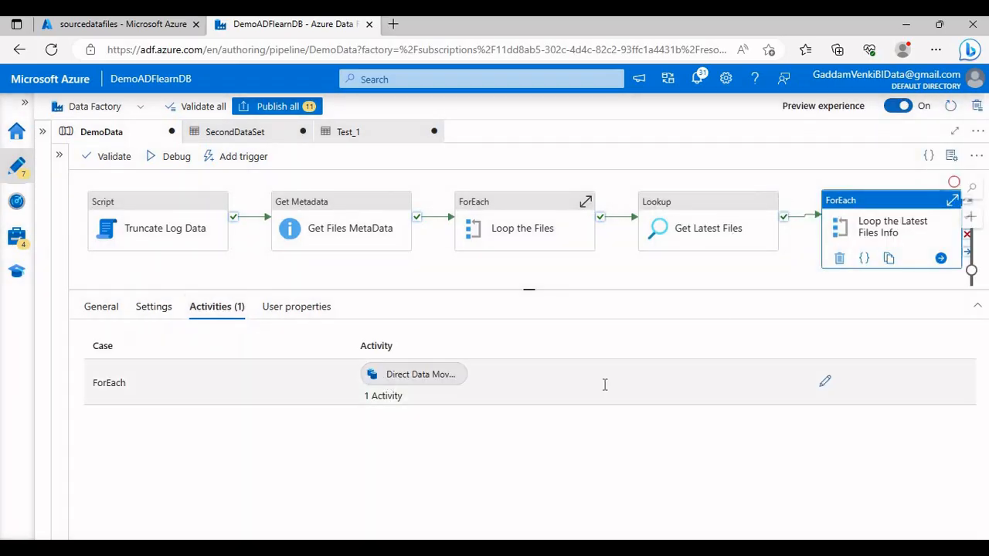
pyautogui.click(825, 382)
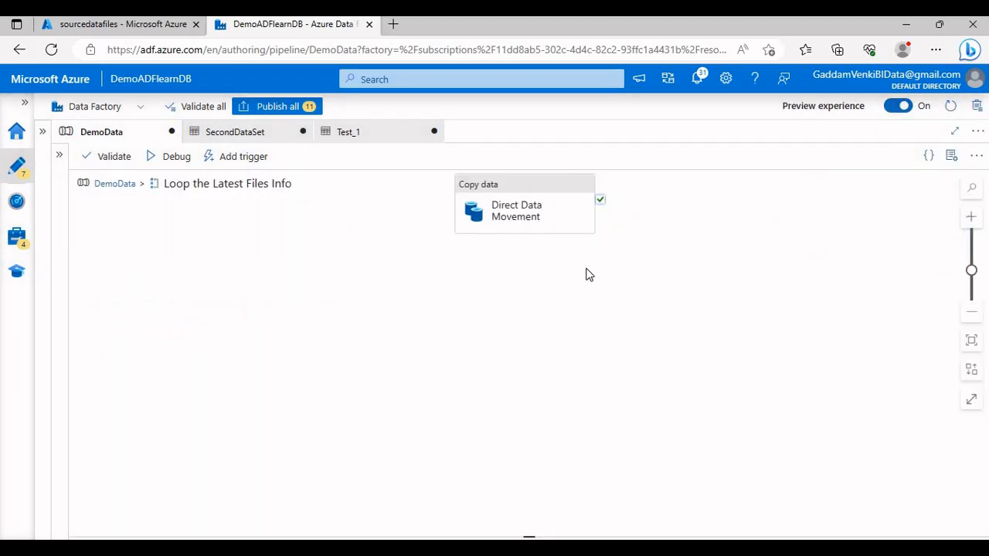
pyautogui.click(276, 254)
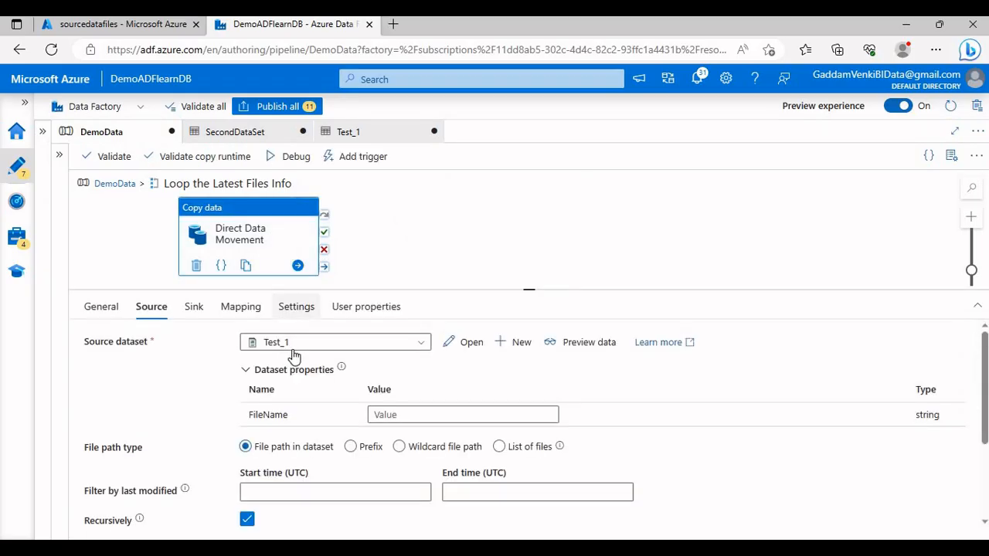
pyautogui.click(391, 414)
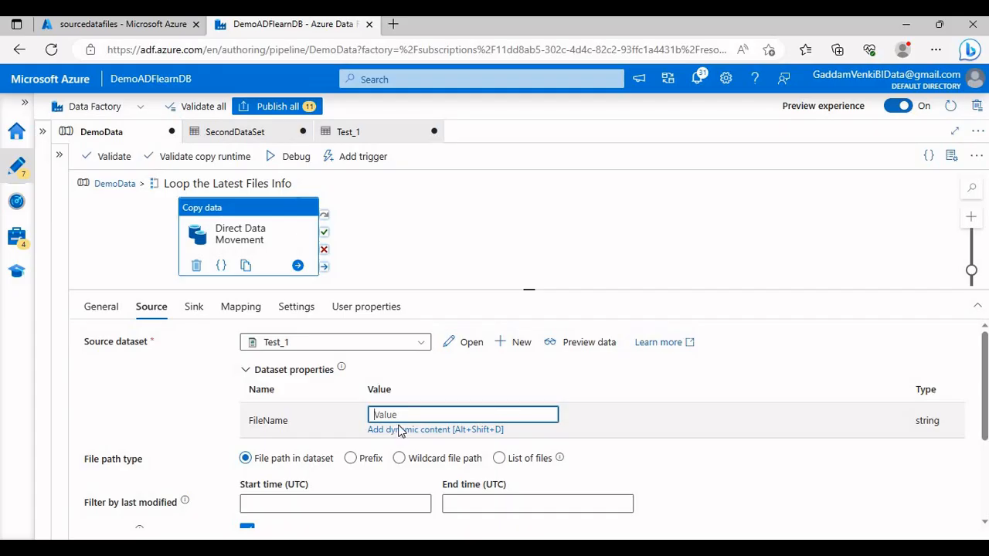
pyautogui.click(399, 430)
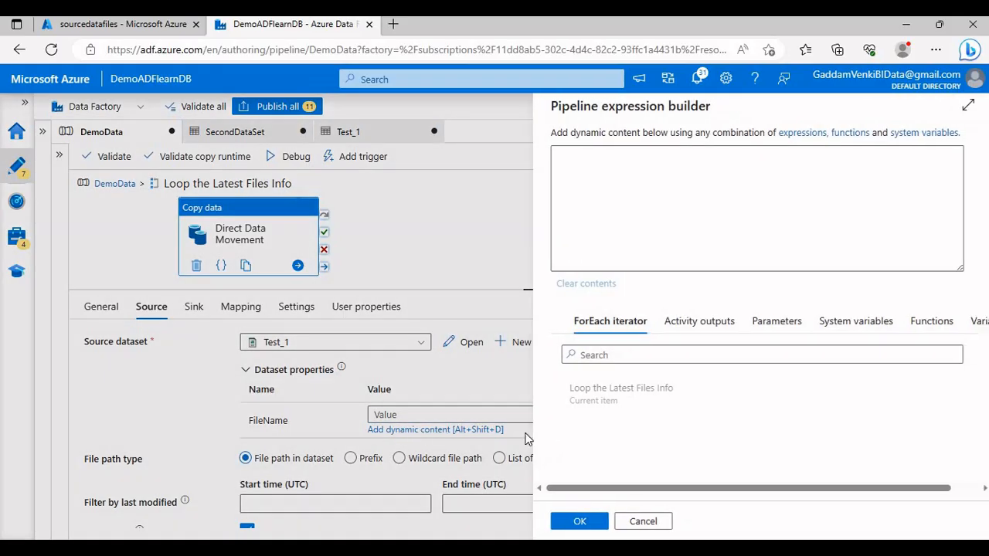
pyautogui.click(608, 394)
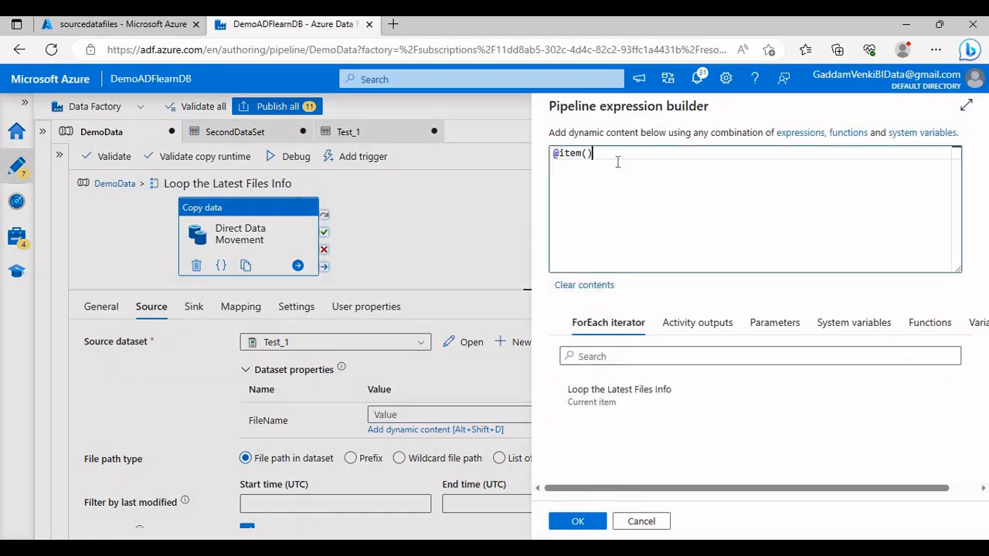
pyautogui.write('.name')
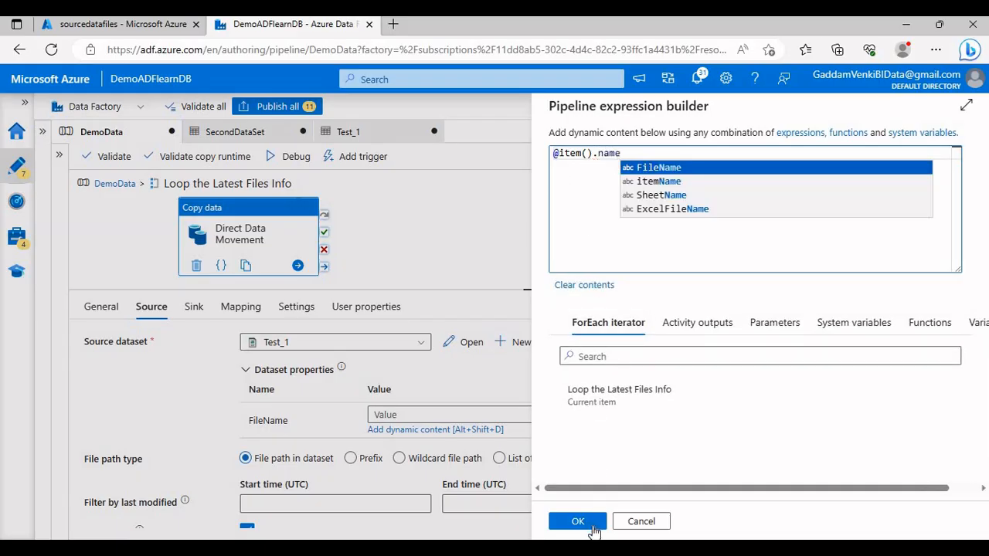
pyautogui.click(578, 521)
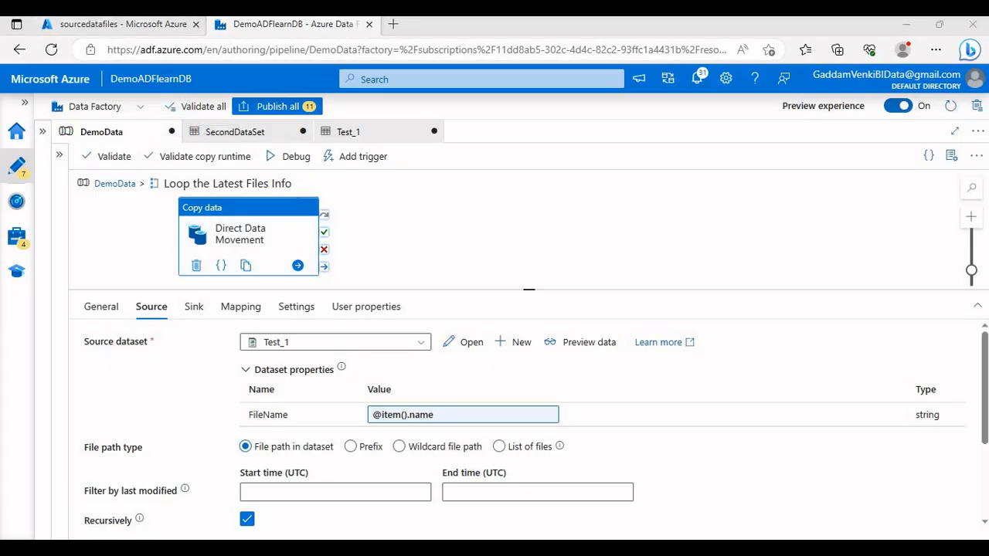
# Step: Switch to the Azure portal and delete Dept_1.txt, Dept_2.txt, Dtpt_3.txt and Employee.txt from the TextDataFile folder
pyautogui.click(140, 23)
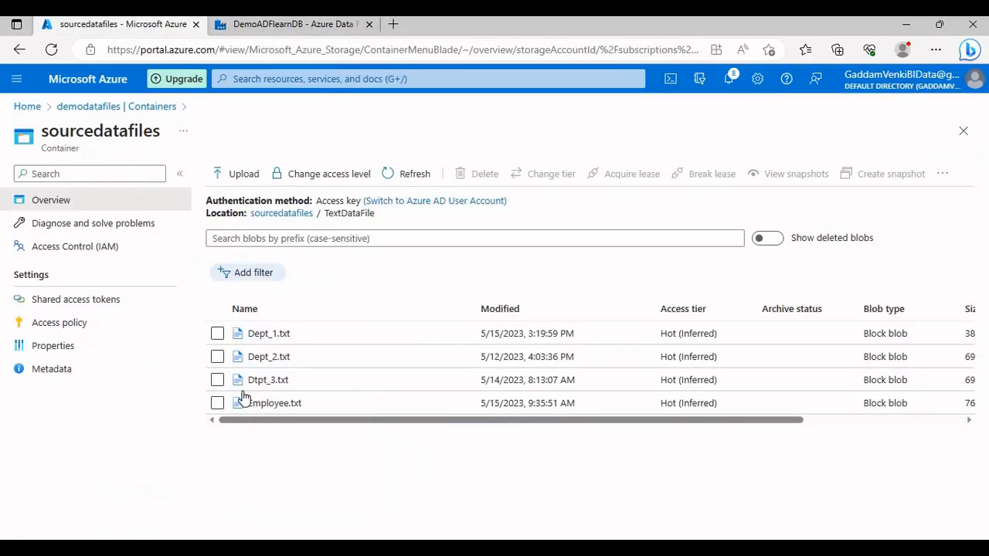
pyautogui.click(217, 356)
pyautogui.click(217, 379)
pyautogui.click(217, 403)
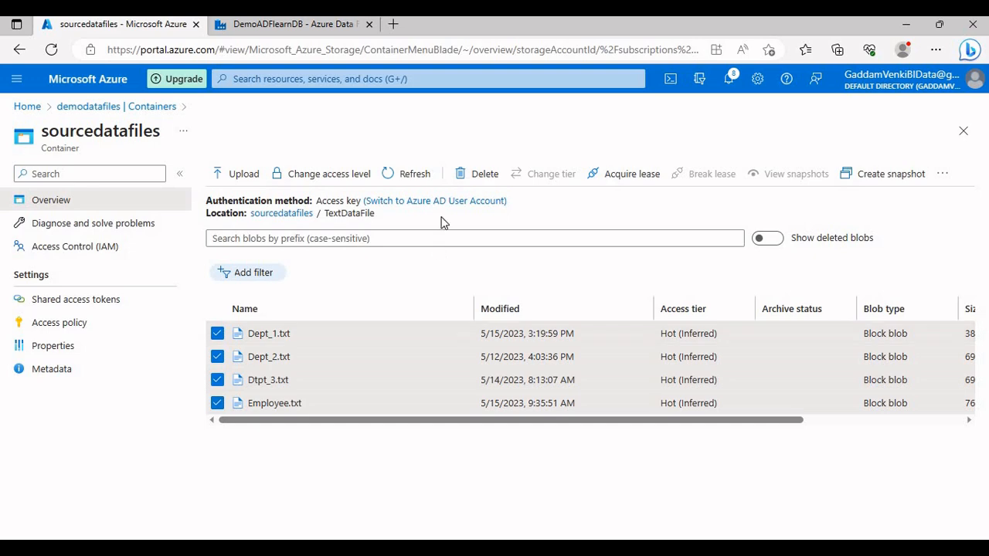
pyautogui.click(473, 177)
pyautogui.click(249, 385)
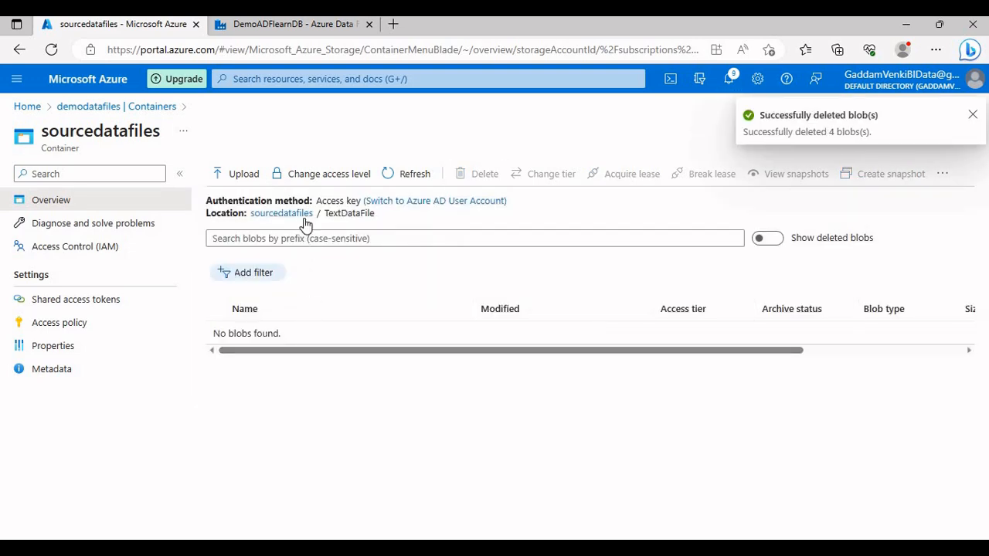
# Step: Return to Data Factory, debug the DemoData pipeline from its top level and check the activity run statuses
pyautogui.click(307, 28)
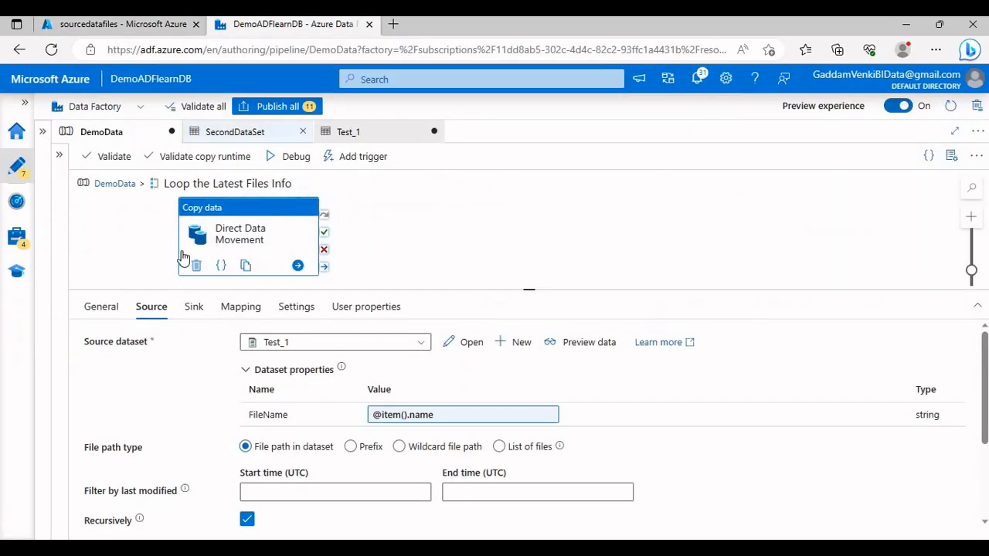
pyautogui.click(200, 308)
pyautogui.click(164, 311)
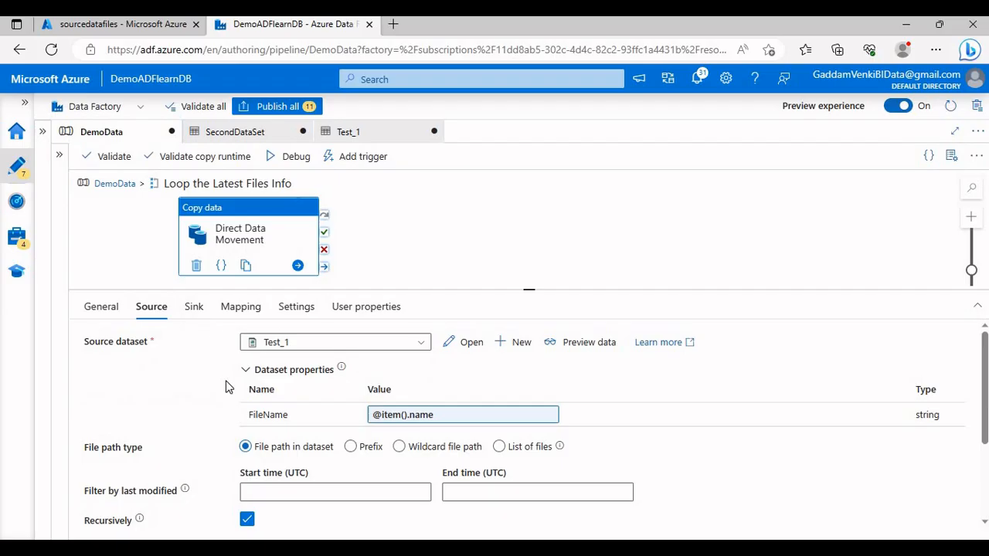
pyautogui.click(128, 185)
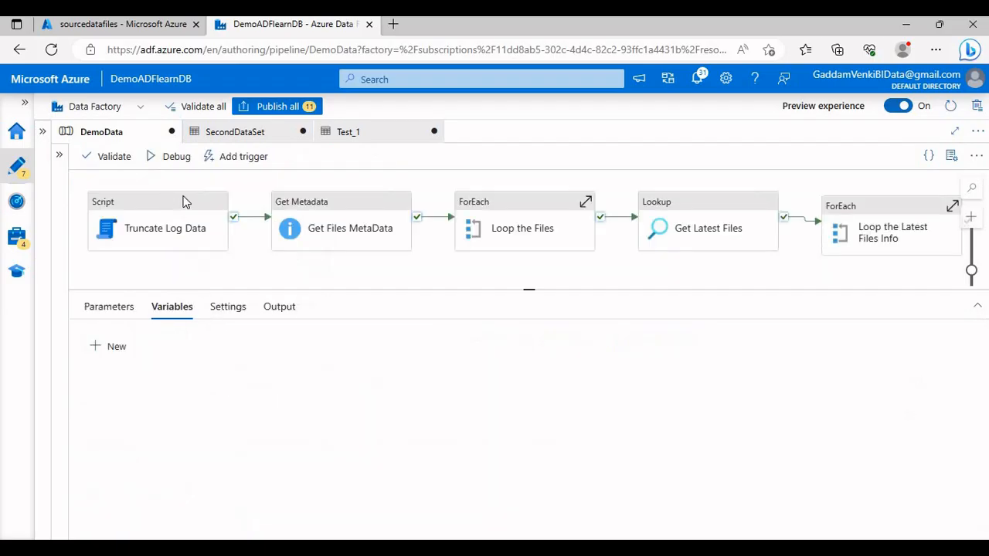
pyautogui.click(179, 157)
pyautogui.moveTo(462, 306); pyautogui.dragTo(426, 319)
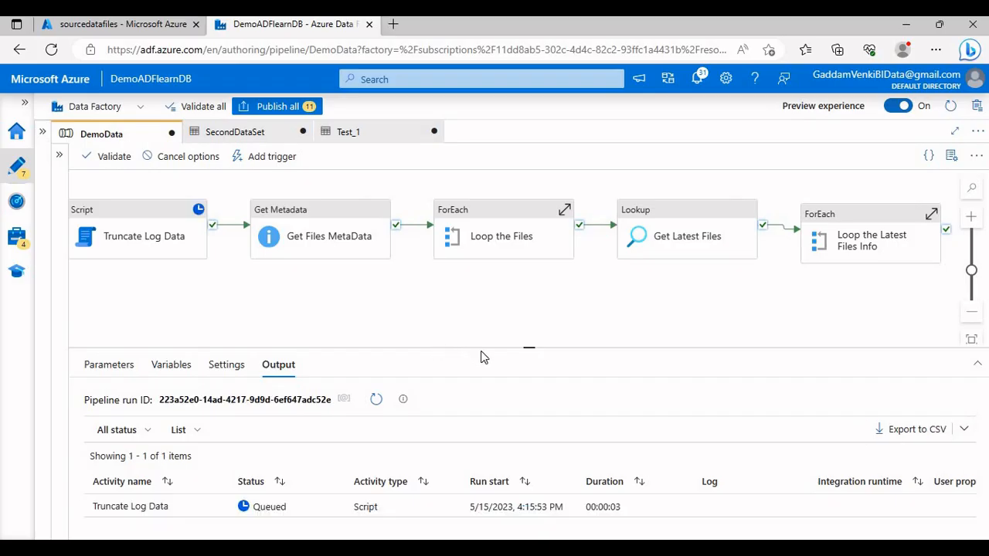
pyautogui.moveTo(489, 349); pyautogui.dragTo(463, 289)
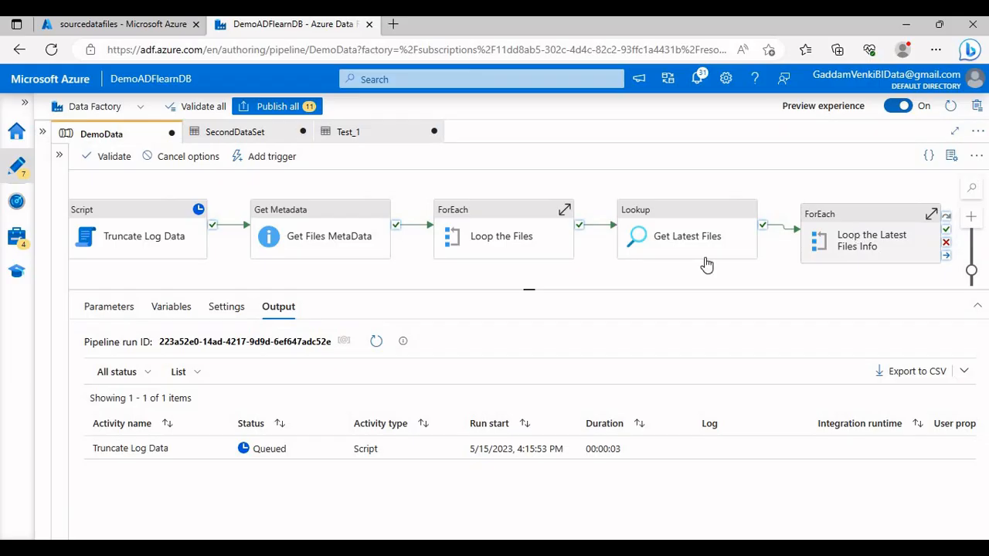
pyautogui.click(374, 342)
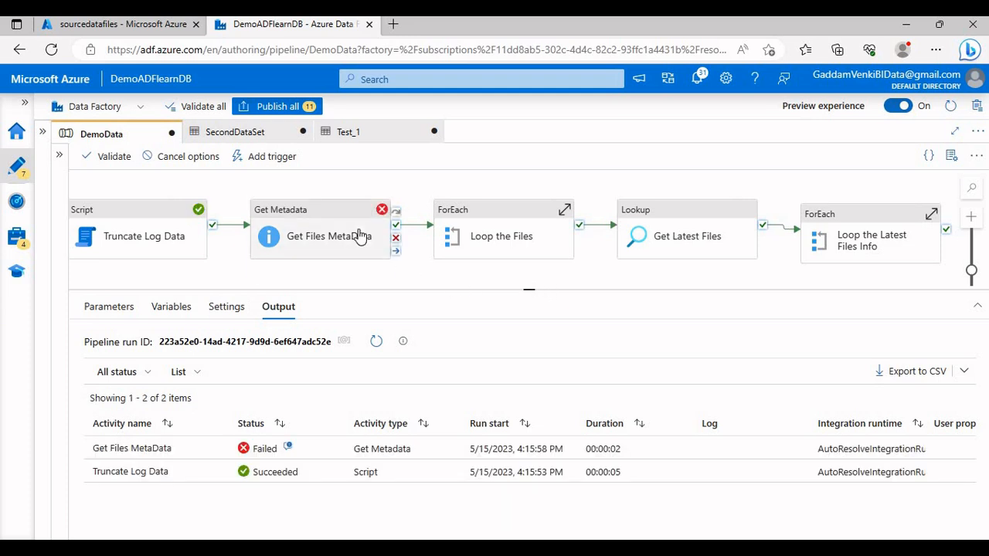
pyautogui.click(363, 233)
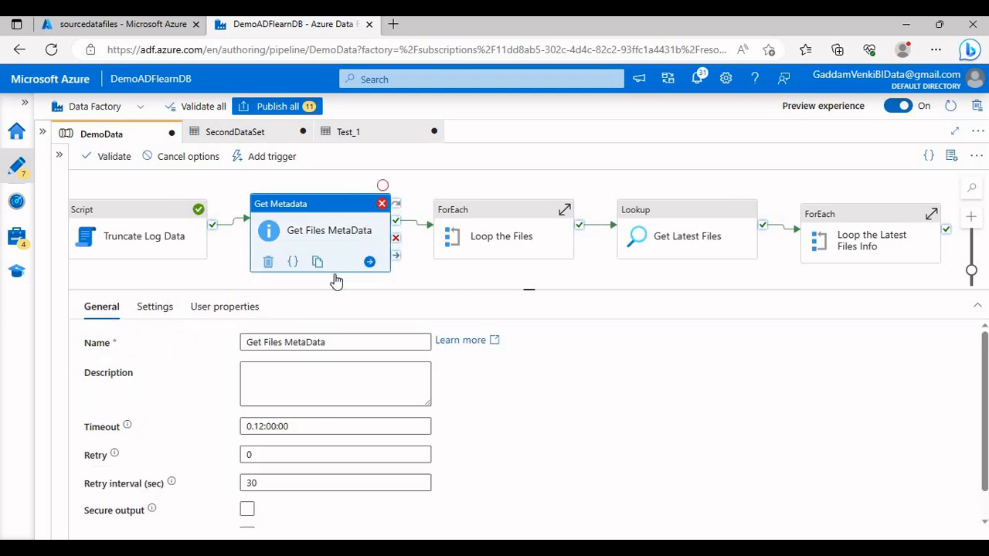
# Step: Open the TempADFTarget folder in the Azure portal and compare its files with the FileName query results in SQL Server Management Studio
pyautogui.click(128, 24)
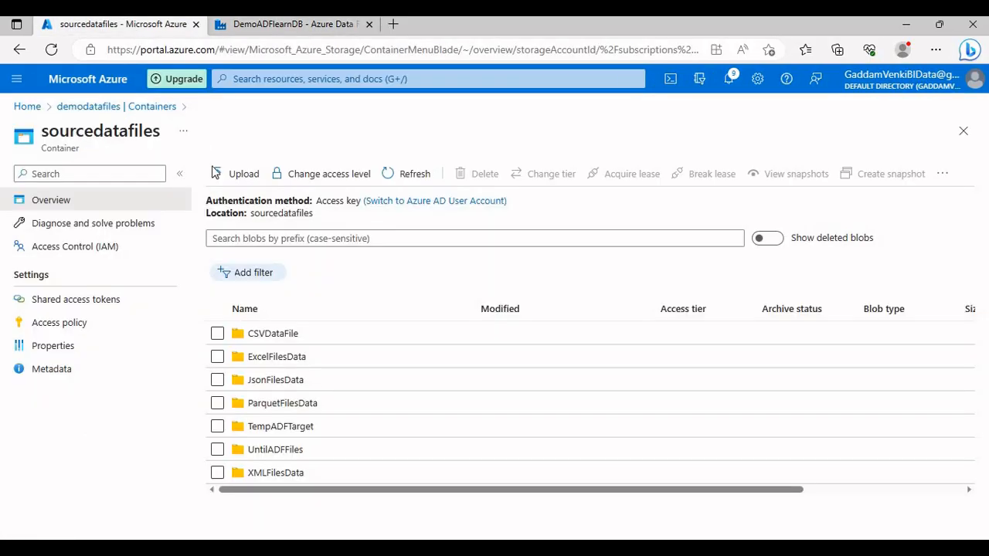
pyautogui.click(294, 425)
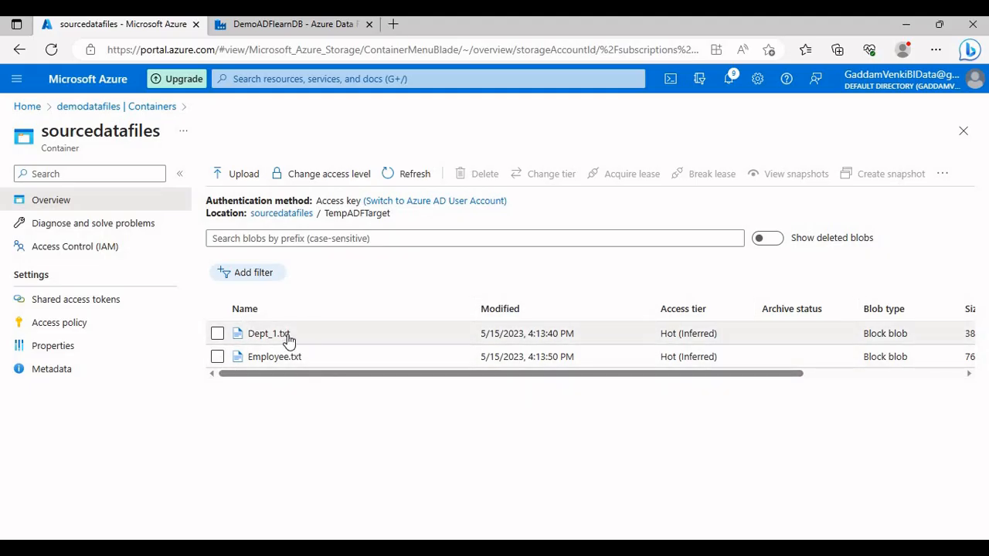
pyautogui.hotkey('alt', 'Tab')
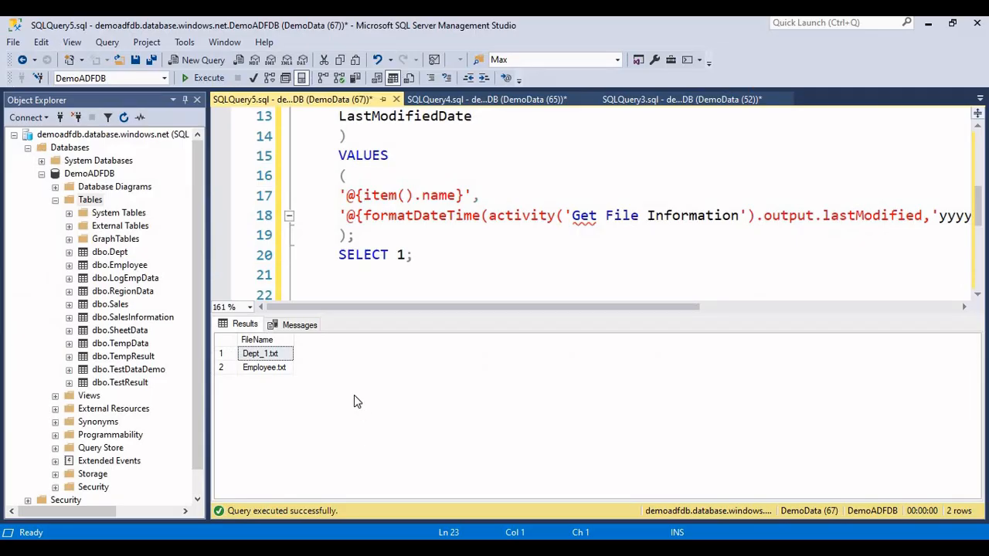
pyautogui.click(272, 358)
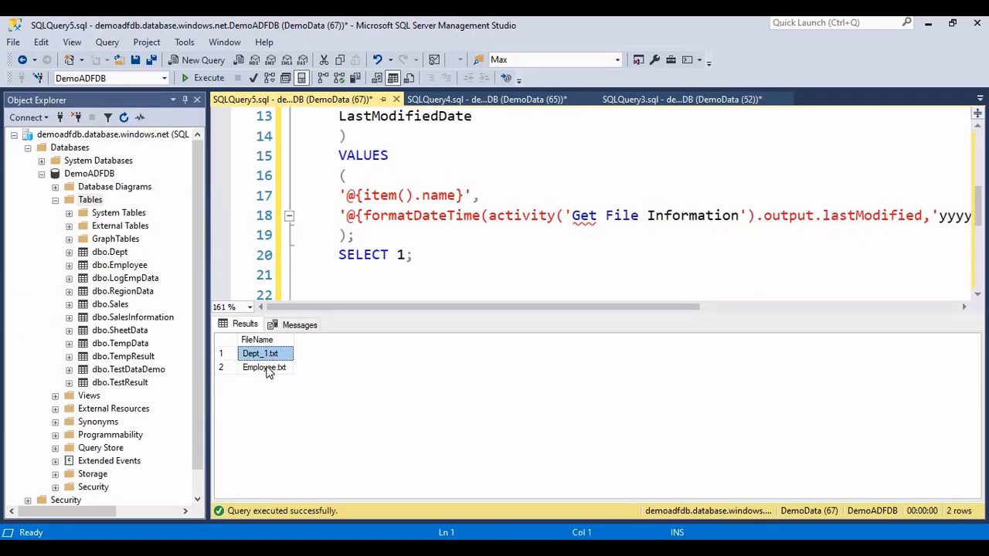
pyautogui.click(267, 367)
pyautogui.moveTo(266, 352); pyautogui.dragTo(265, 363)
pyautogui.click(273, 370)
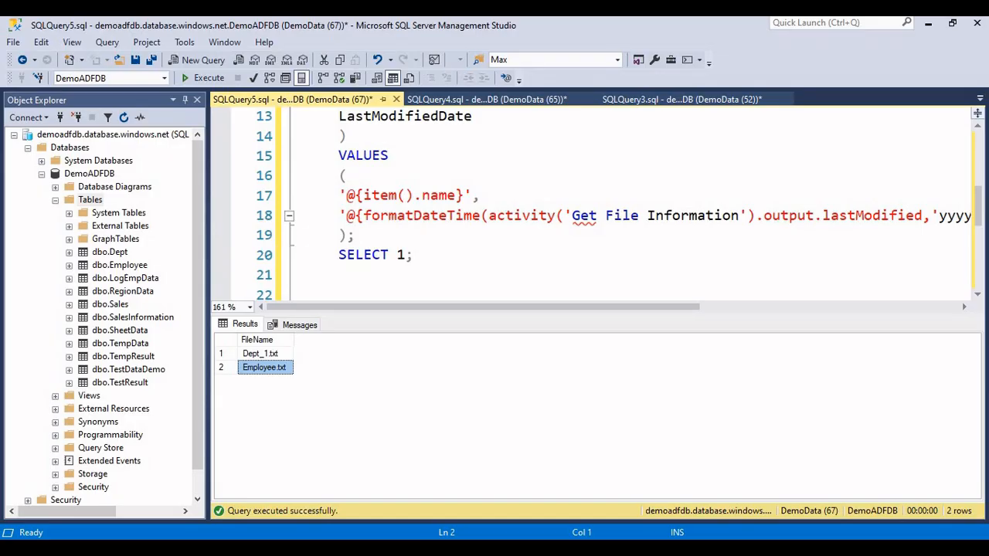
# Step: Switch back to the Azure portal, check the TempADFTarget file list and return to the root of the sourcedatafiles container
pyautogui.hotkey('alt', 'Tab')
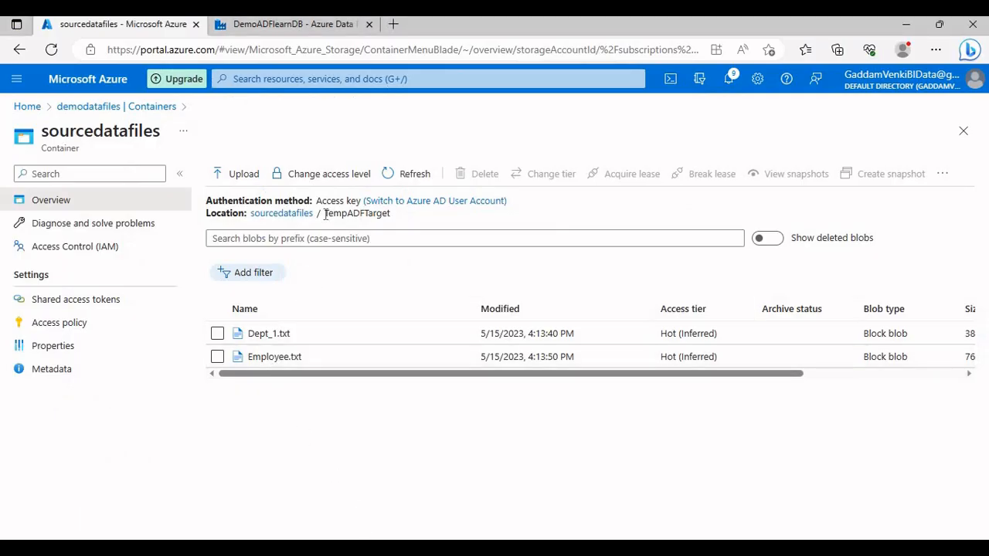
pyautogui.moveTo(324, 214); pyautogui.dragTo(391, 215)
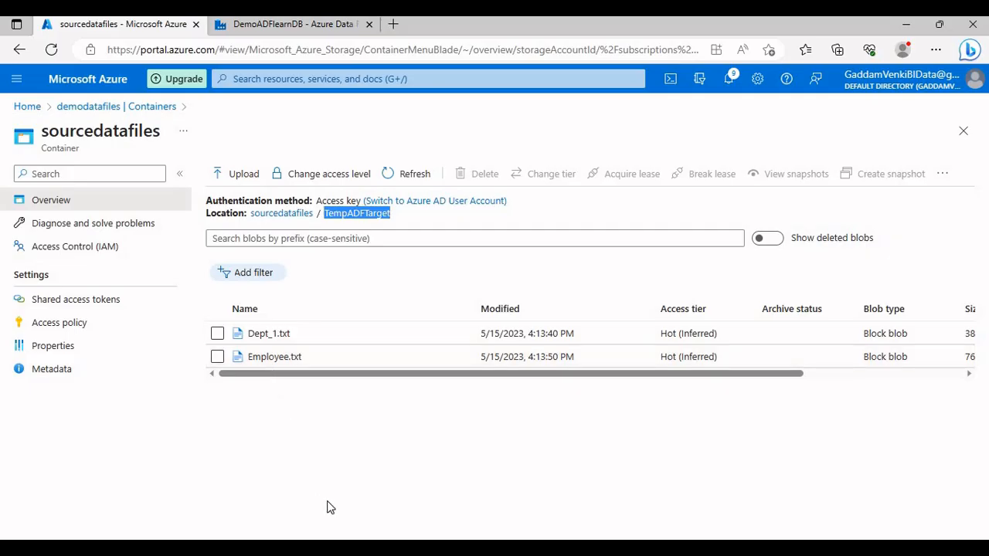
pyautogui.click(283, 215)
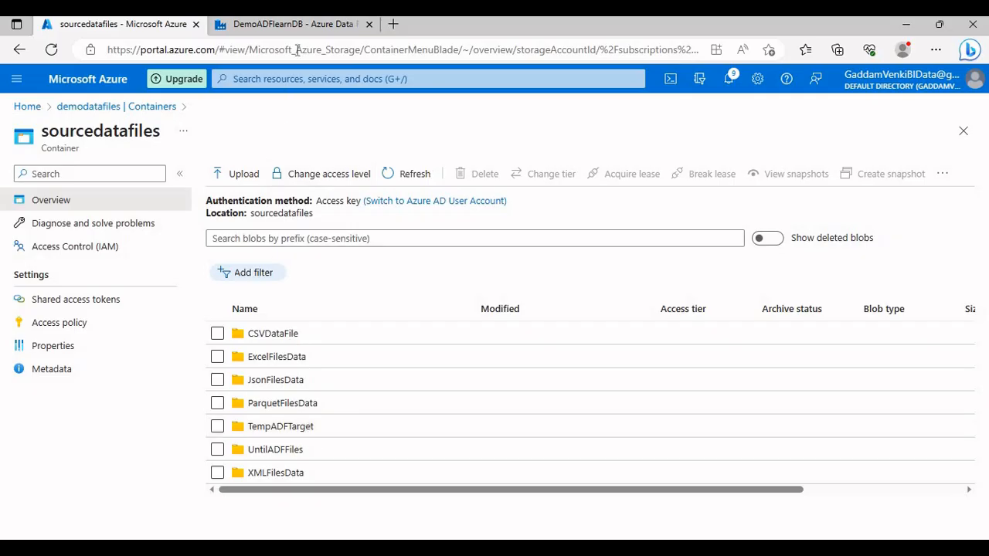
# Step: Return to Data Factory and examine the source settings of Direct Data Movement inside Loop the Latest Files Info
pyautogui.click(298, 26)
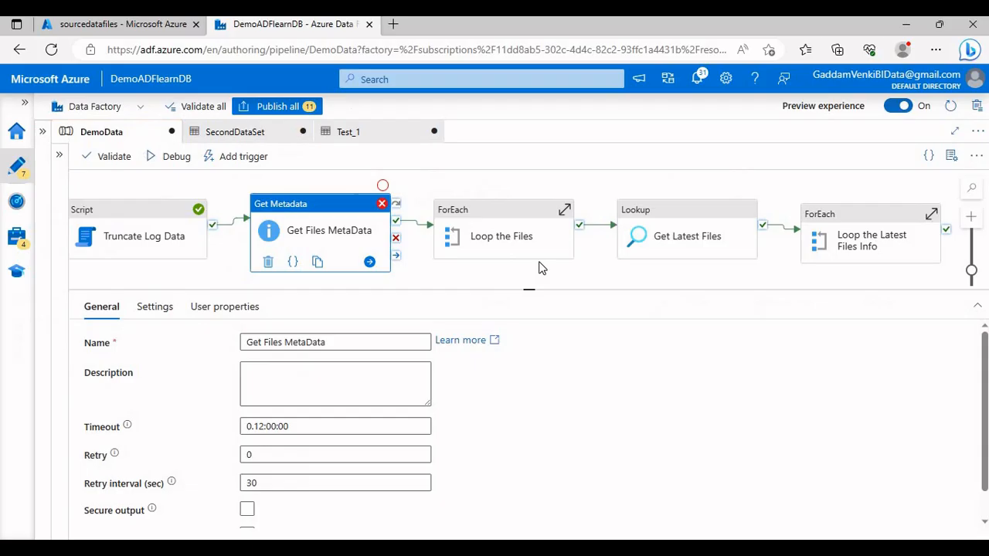
pyautogui.click(839, 228)
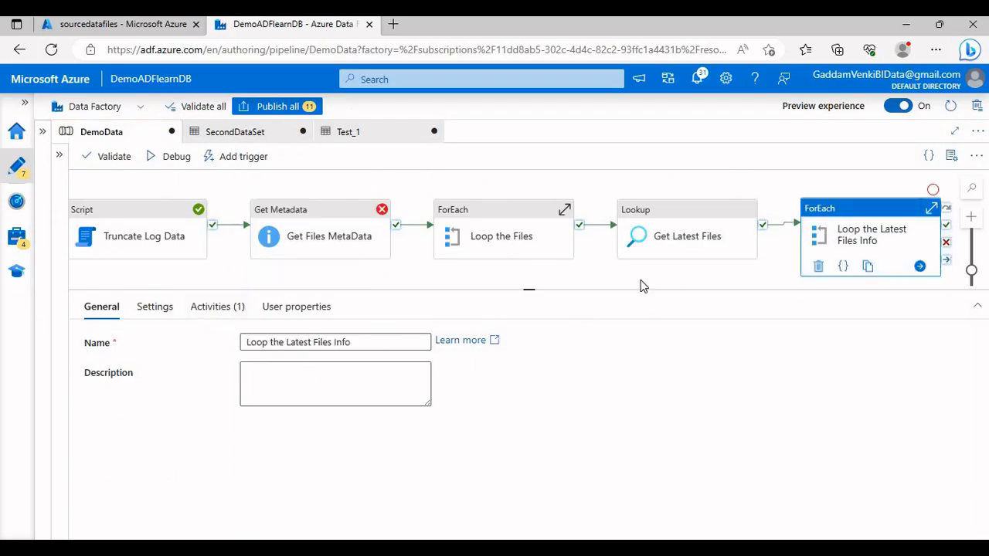
pyautogui.click(217, 307)
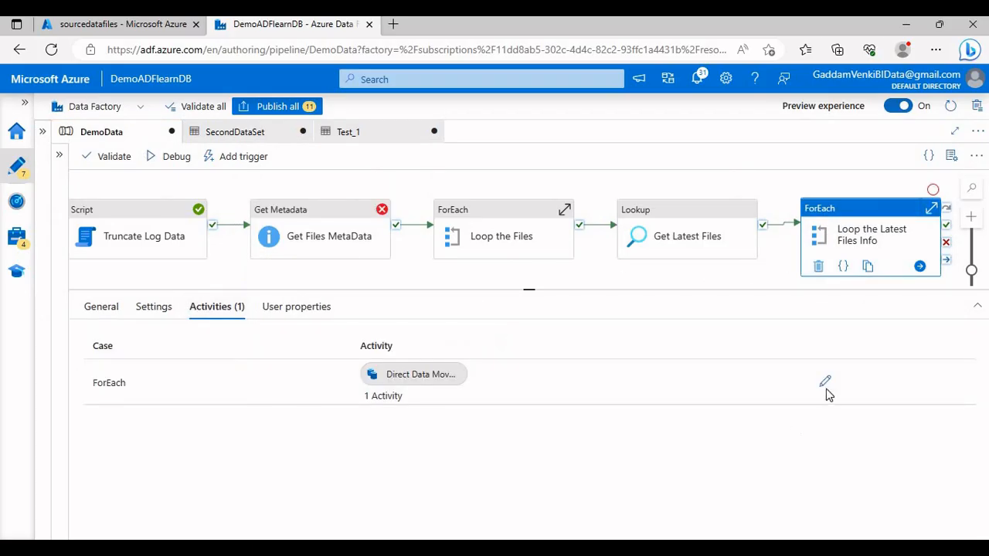
pyautogui.click(825, 384)
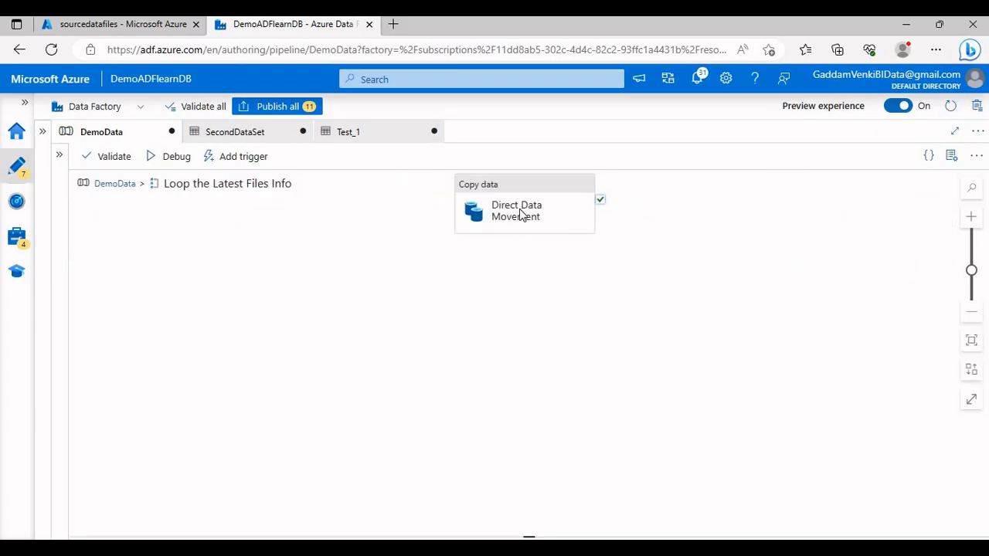
pyautogui.click(519, 214)
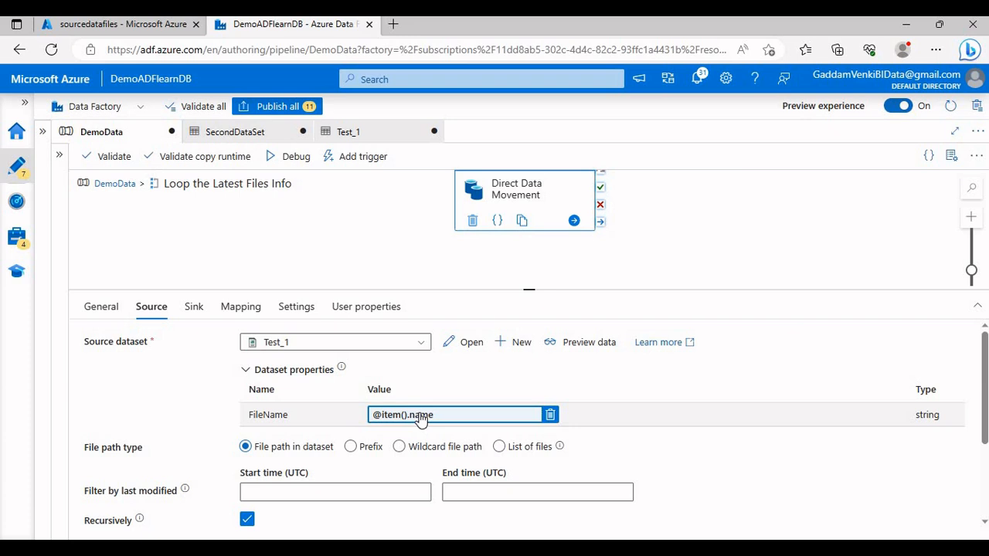
# Step: Return to the top level of DemoData and review each activity from Truncate Log Data through Loop the Latest Files Info
pyautogui.click(130, 184)
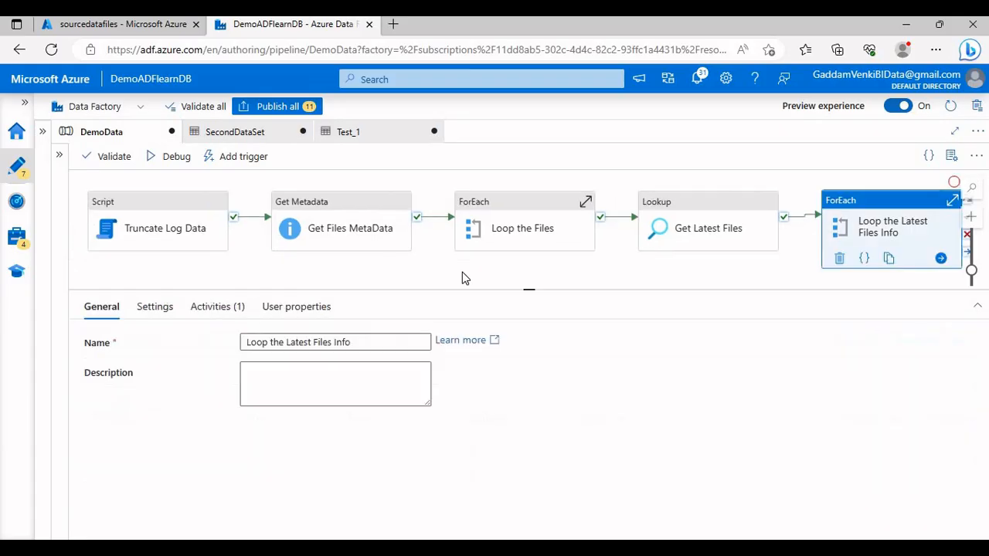
pyautogui.click(189, 229)
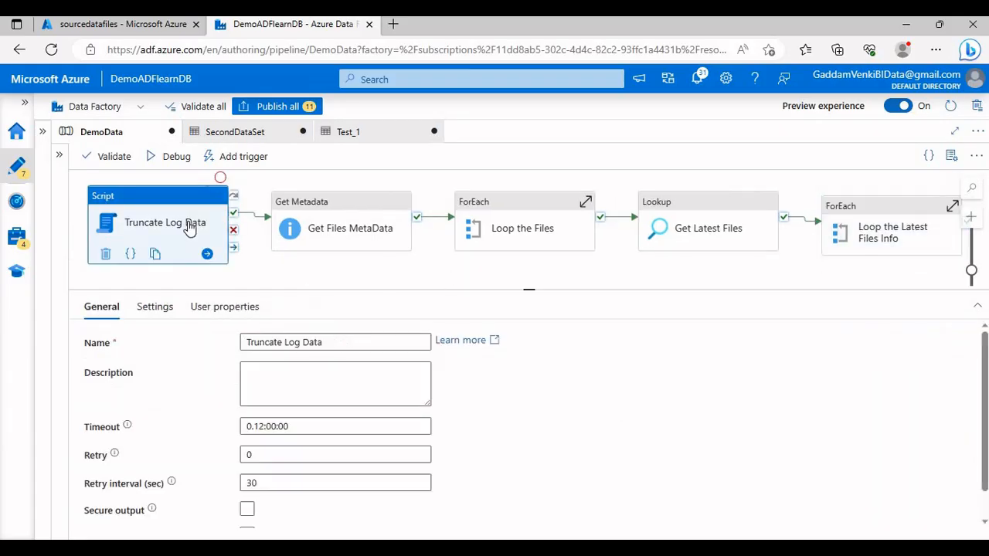
pyautogui.click(358, 205)
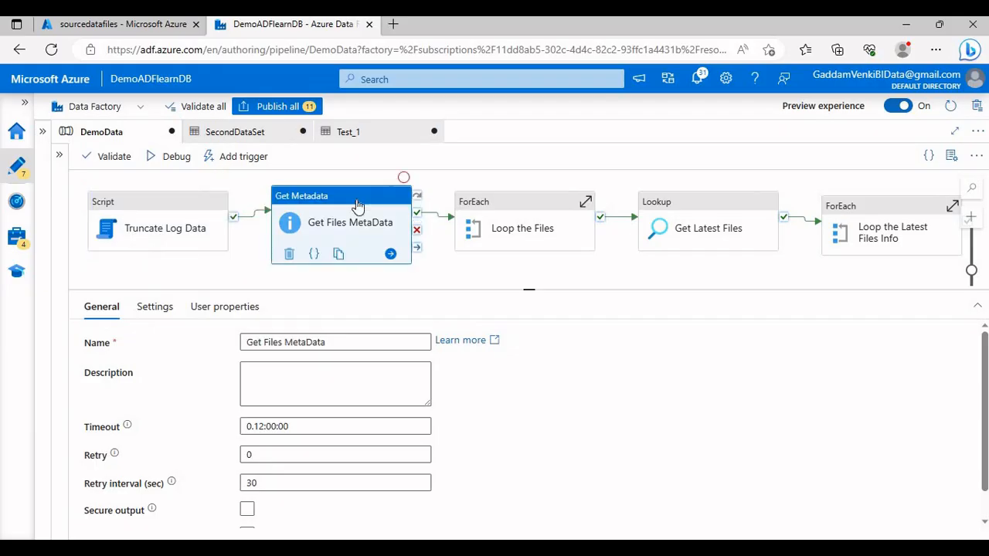
pyautogui.click(500, 221)
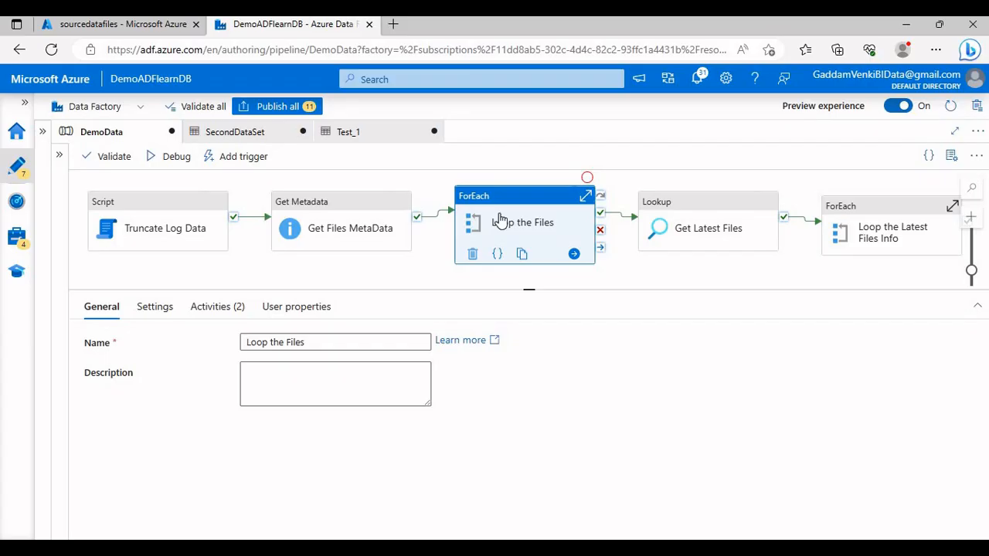
pyautogui.click(689, 231)
pyautogui.moveTo(574, 266); pyautogui.dragTo(523, 280)
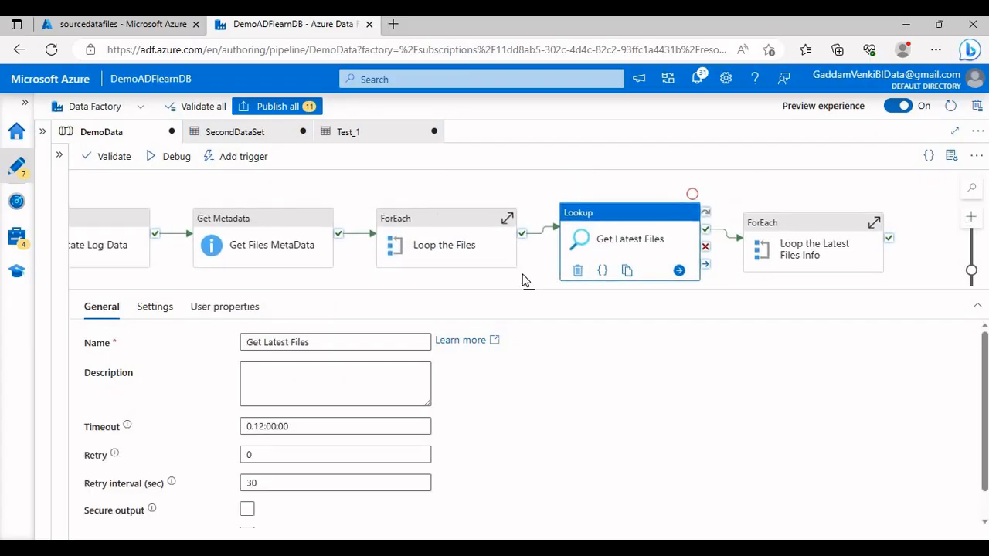
pyautogui.click(784, 227)
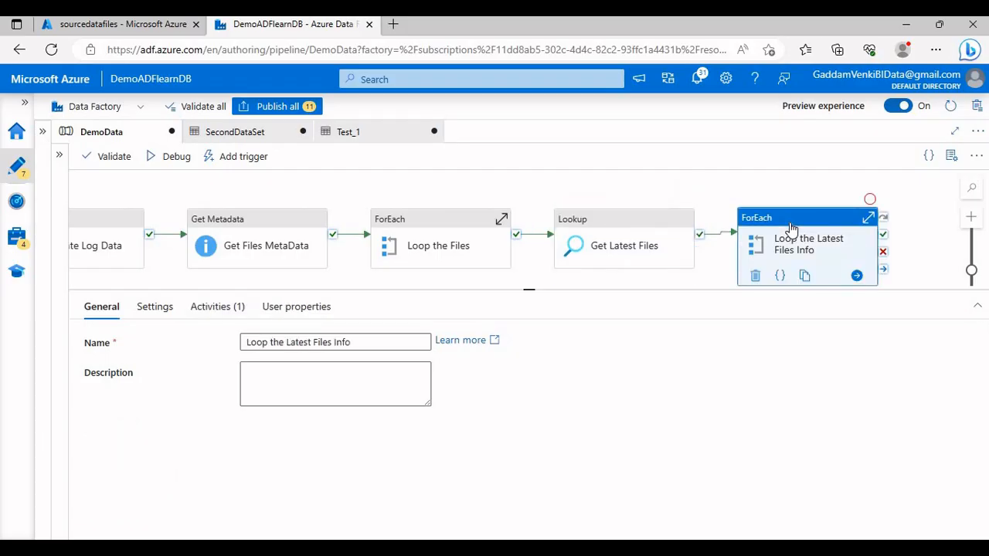
pyautogui.click(799, 203)
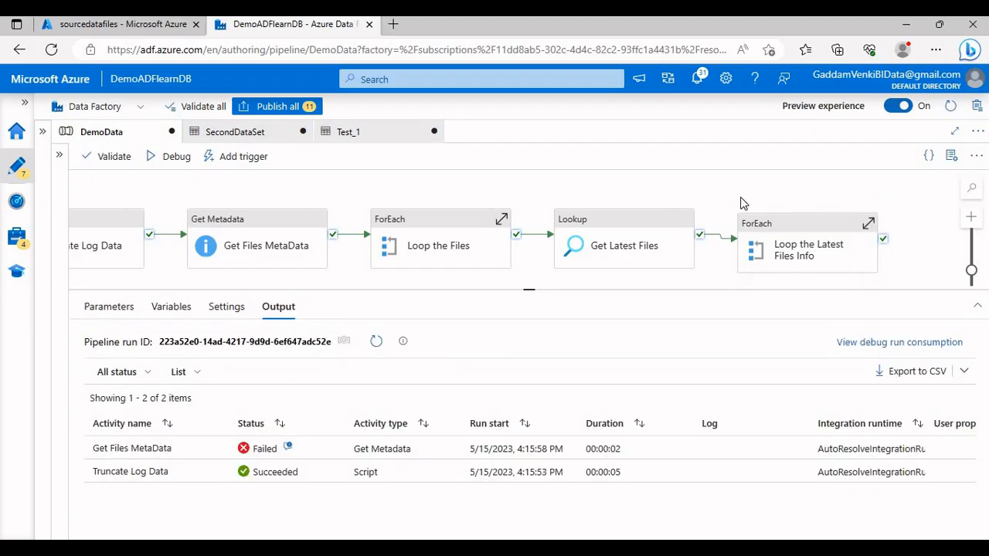
# Step: View the sourcedatafiles container in the Azure portal, and switch to the Training Center.PNG image in the photo viewer
pyautogui.click(120, 24)
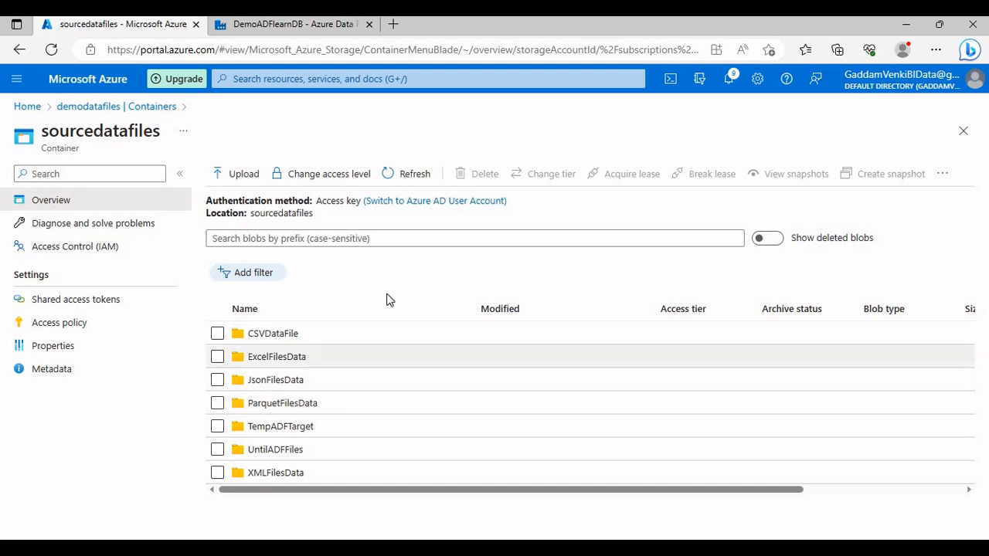
pyautogui.click(446, 549)
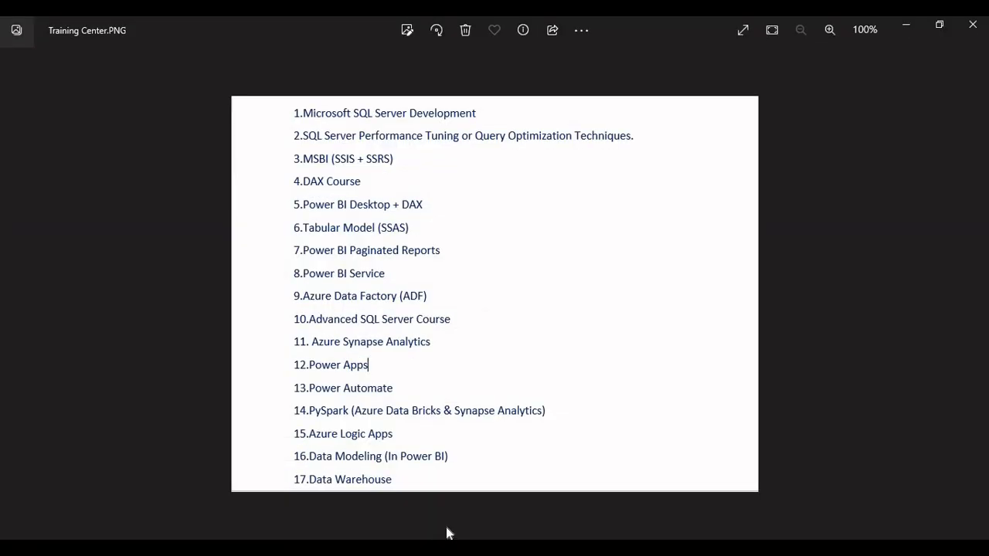